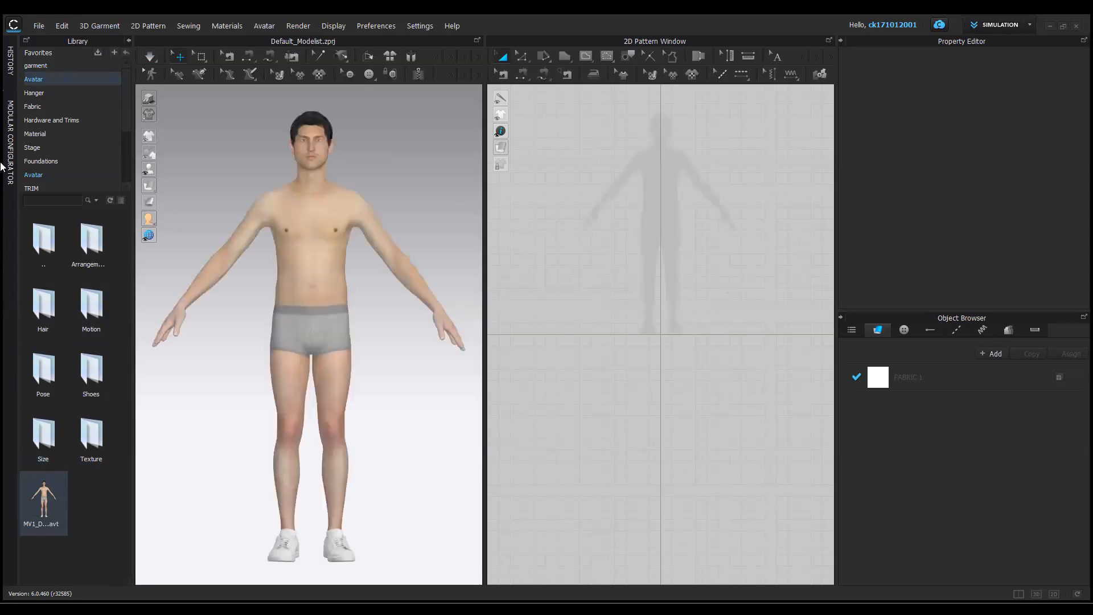
Open the Modular Configurator's Man T-Shirts blocks and choose the Dropped style
left_click(9, 116)
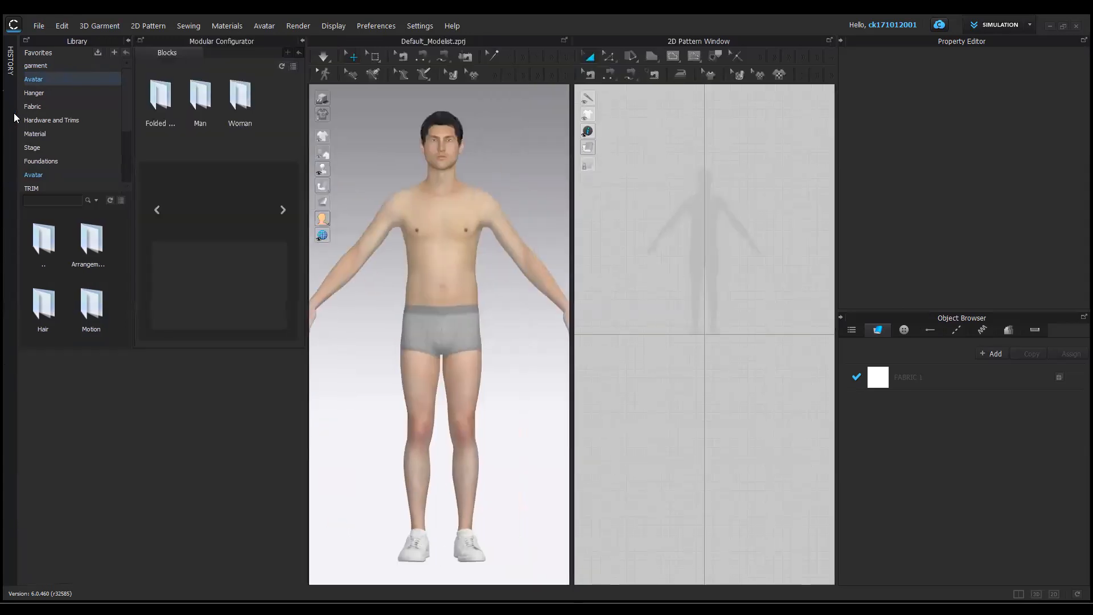
double_click(210, 101)
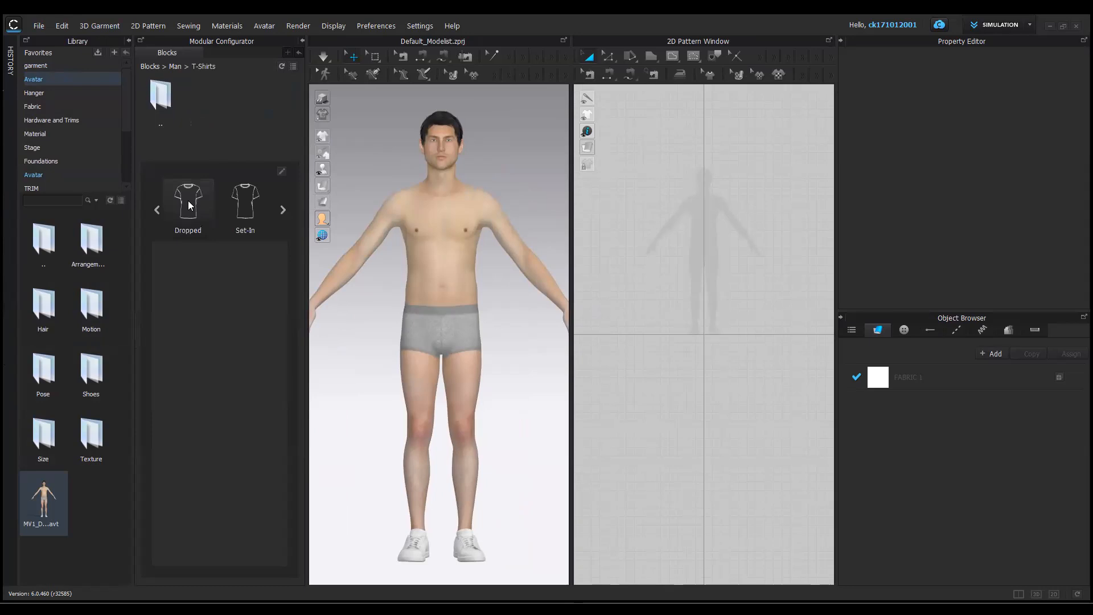
left_click(190, 205)
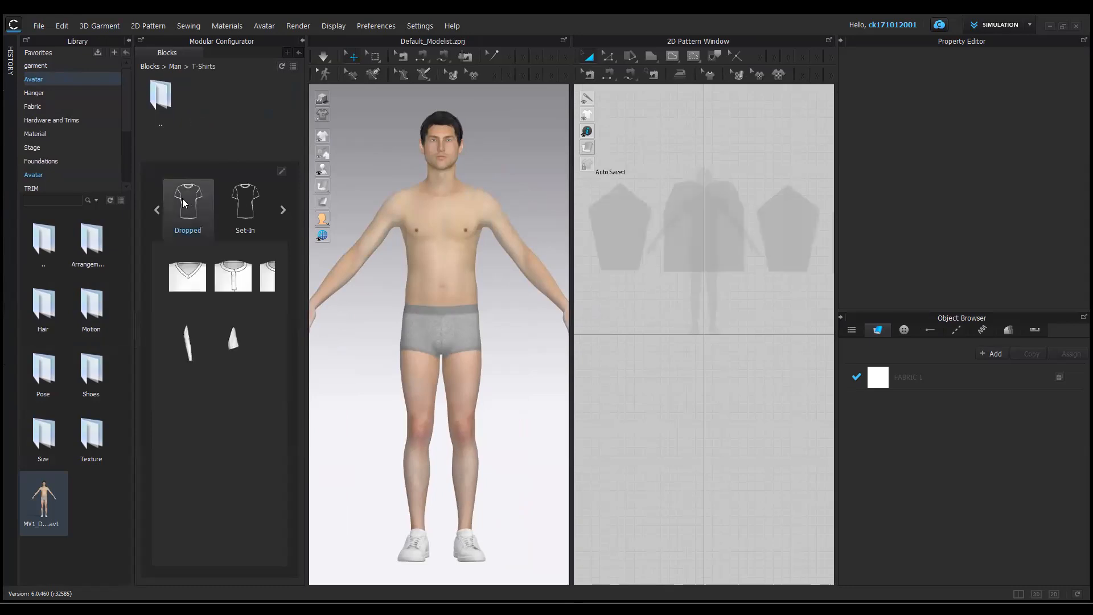
Load the crew-neck body and the long sleeve modules onto the avatar, and collapse the Modular Configurator
left_click_drag(197, 305, 239, 307)
scroll(197, 282, "left", 3)
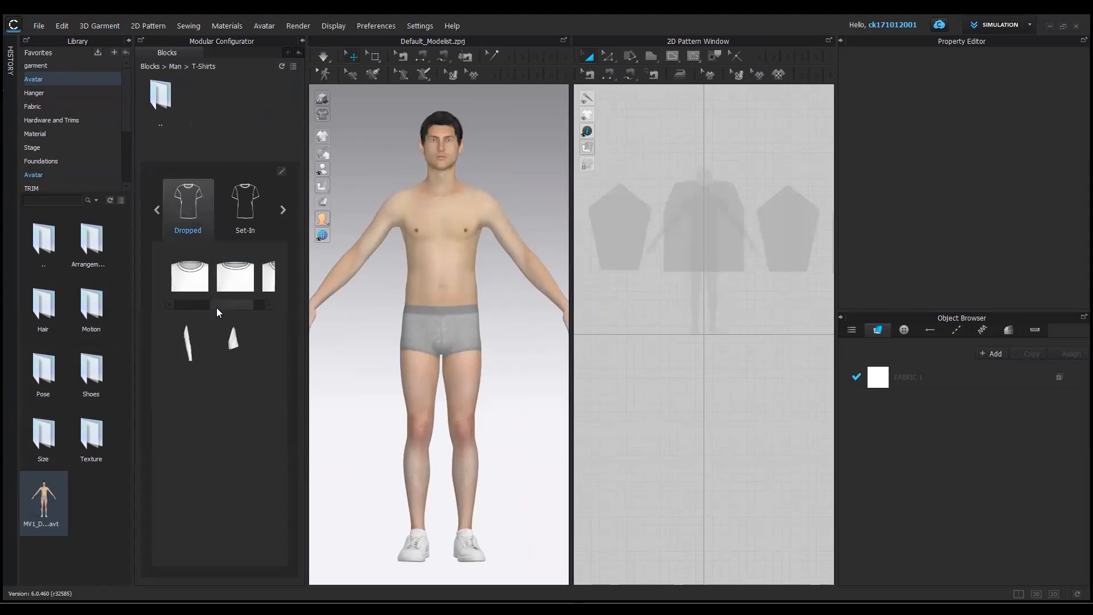
left_click(188, 279)
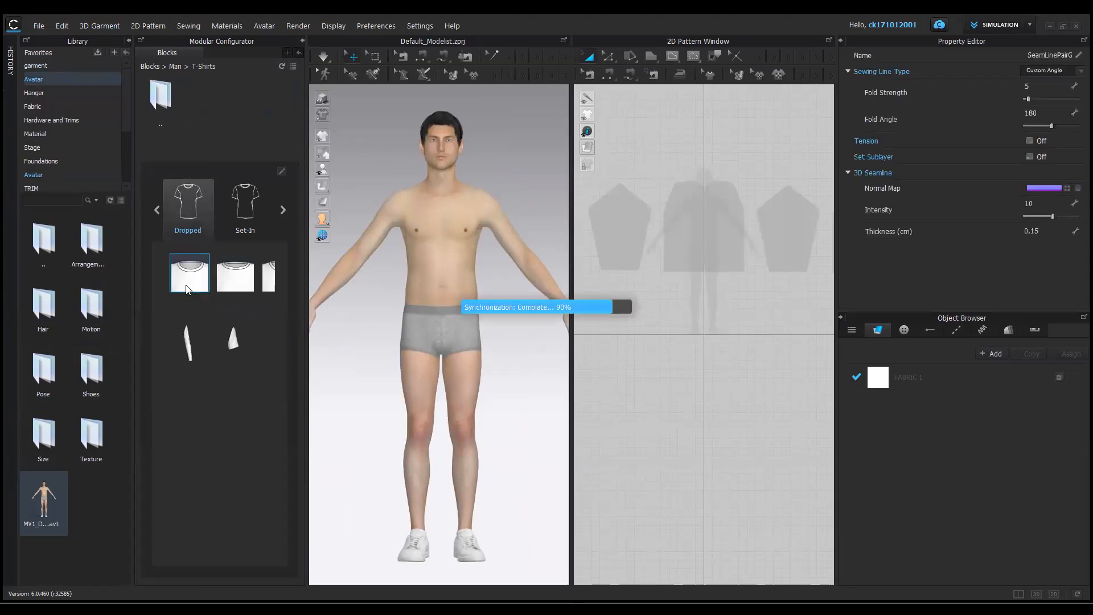
left_click(192, 353)
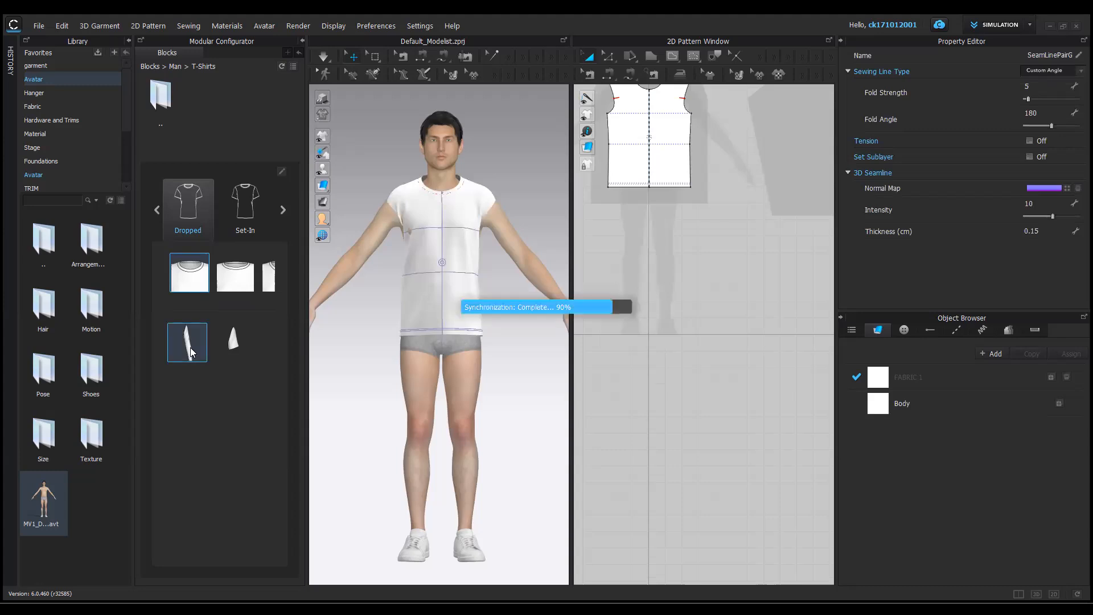
left_click(302, 43)
Reset the 3D arrangement of both sleeves and simulate the garment so they drape around the arms
left_click(247, 293)
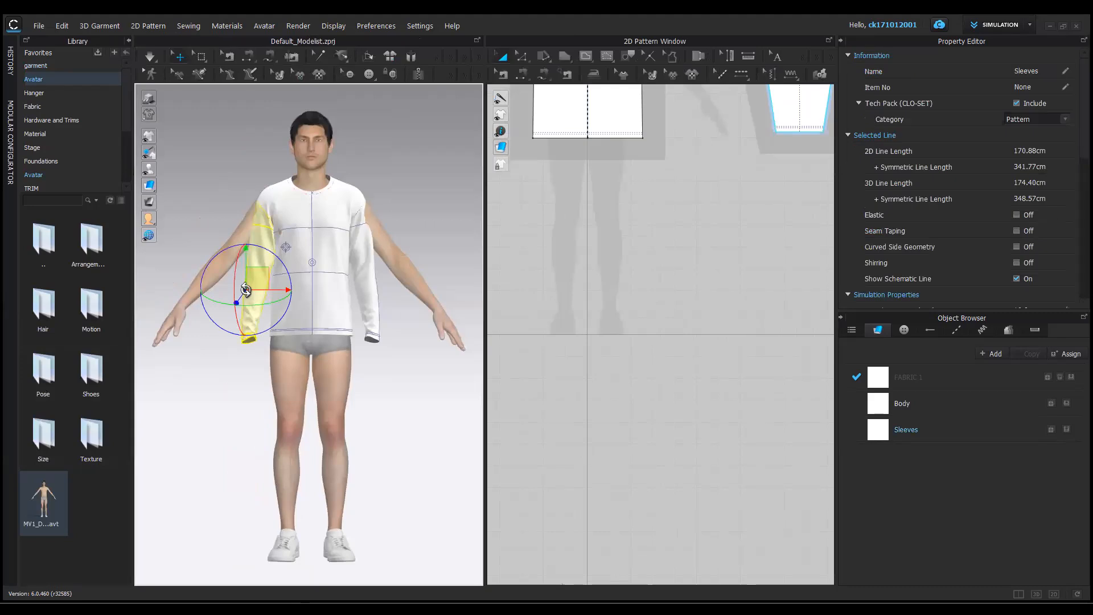
right_click(246, 291)
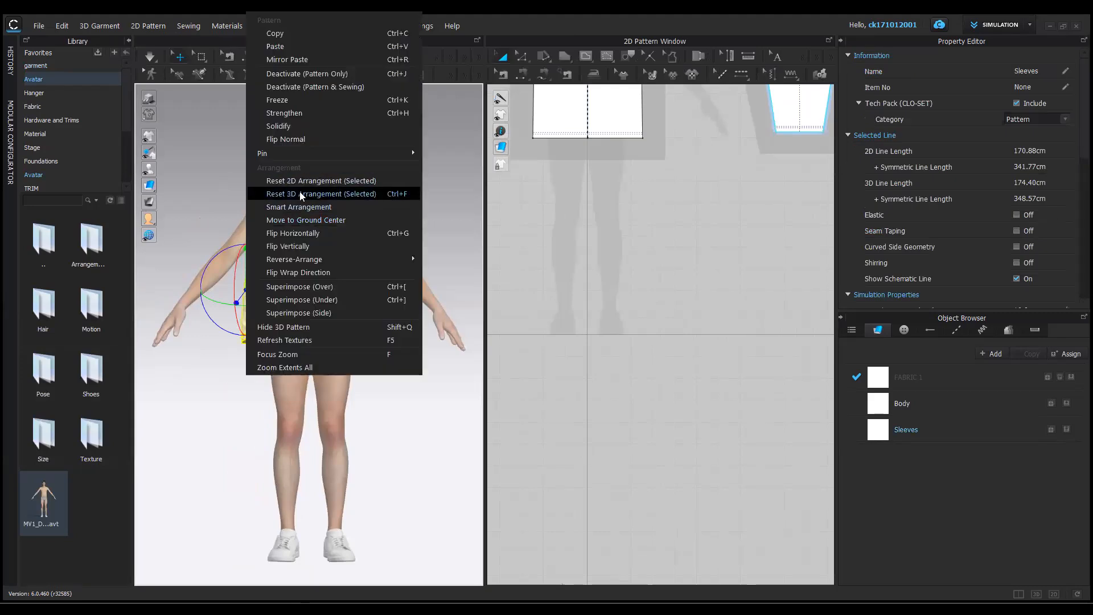
left_click(300, 193)
left_click(370, 262)
right_click(370, 261)
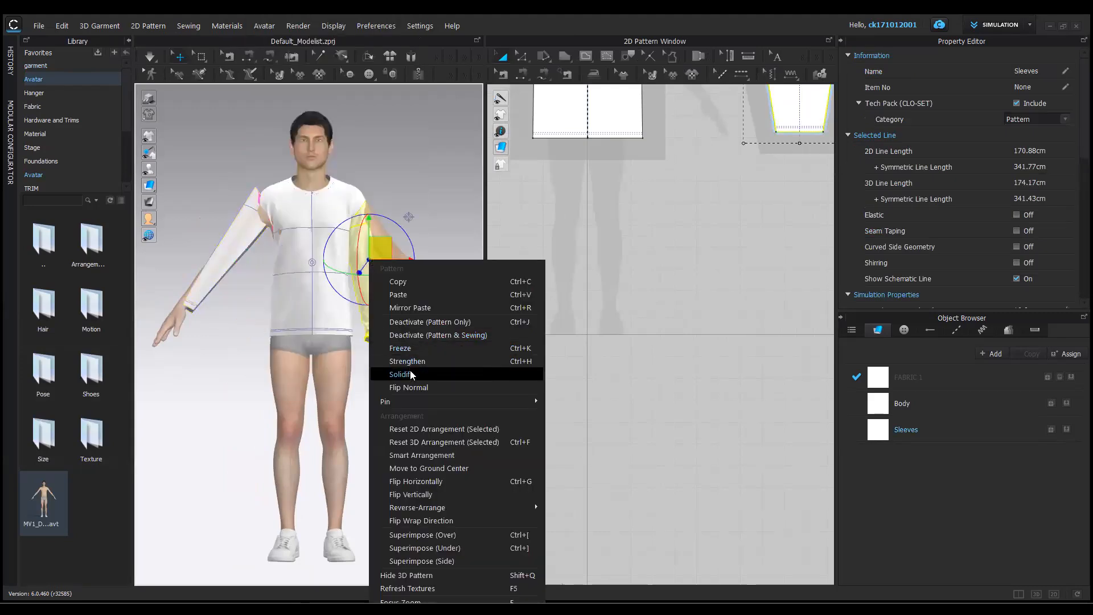
left_click(422, 442)
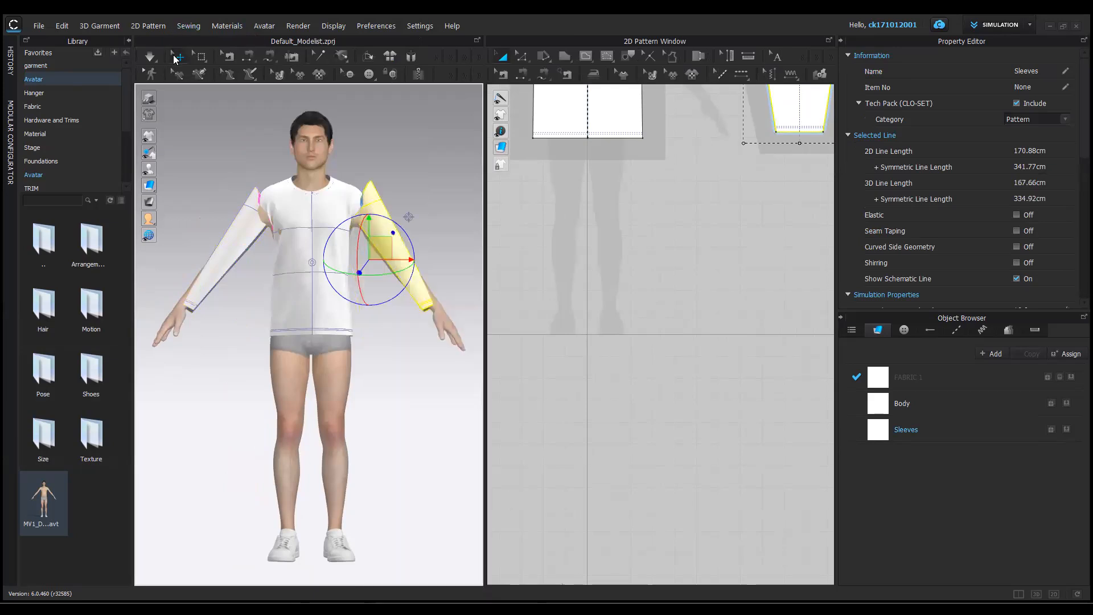
left_click(150, 57)
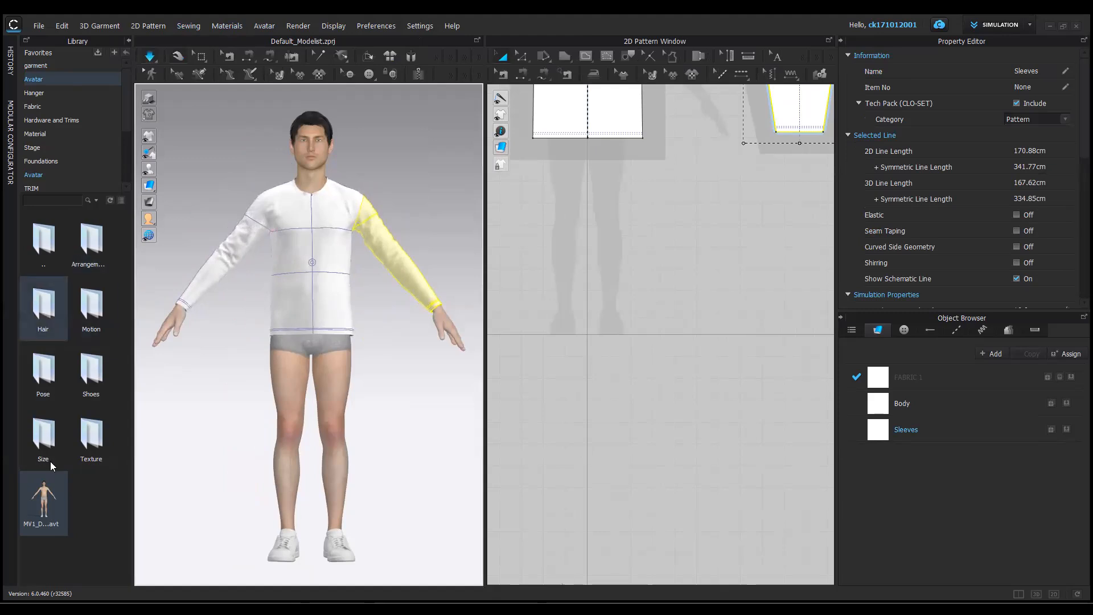
Apply the arms-down pose to the avatar with the Pose Only (Maintain Avatar Size) option
double_click(43, 373)
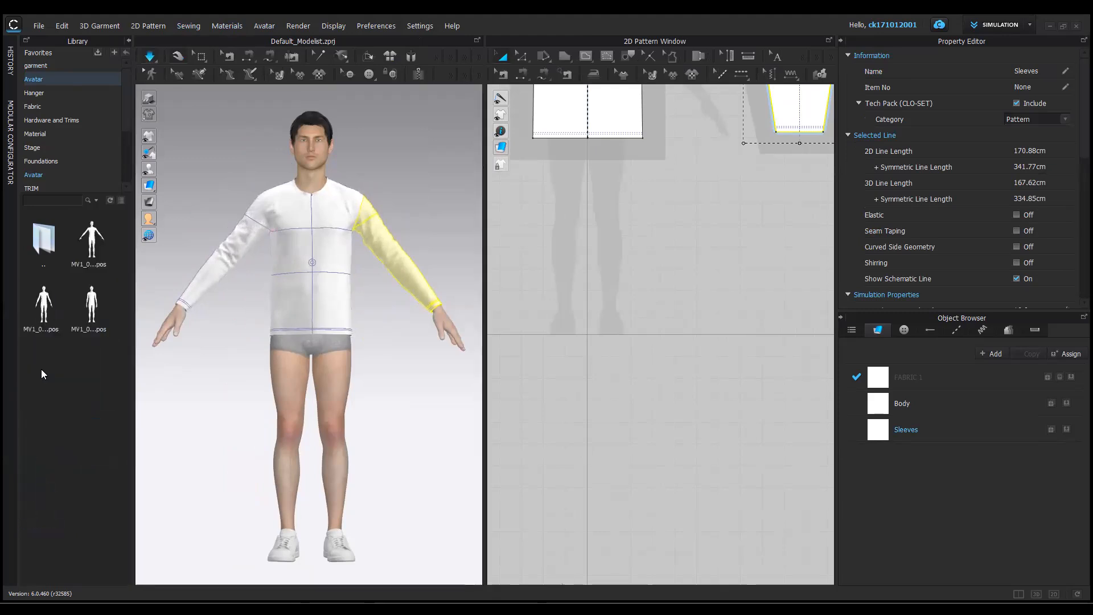
double_click(93, 308)
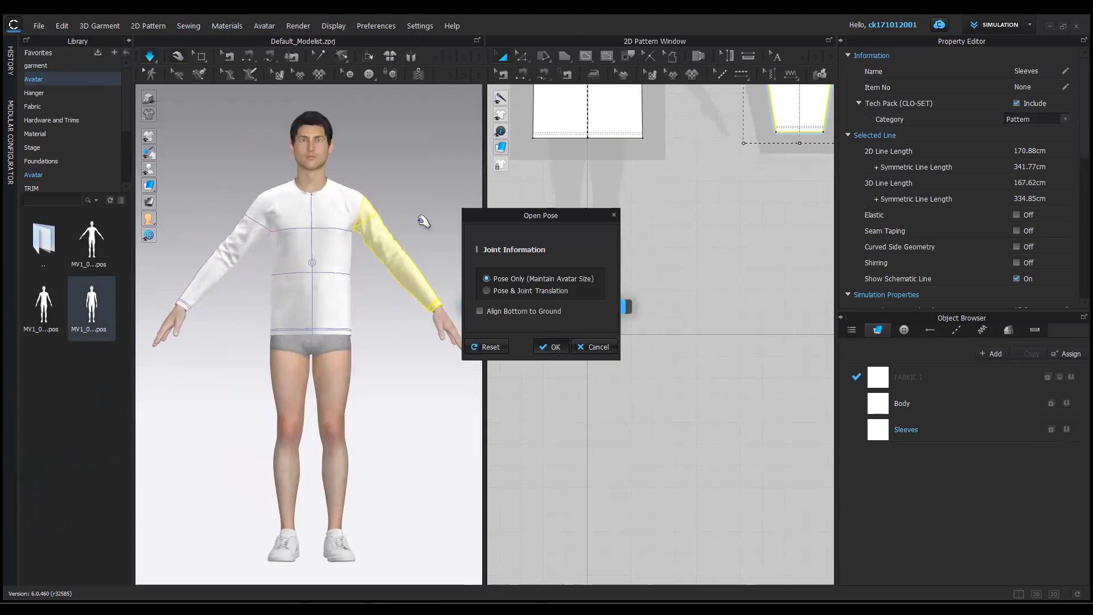
key("Return")
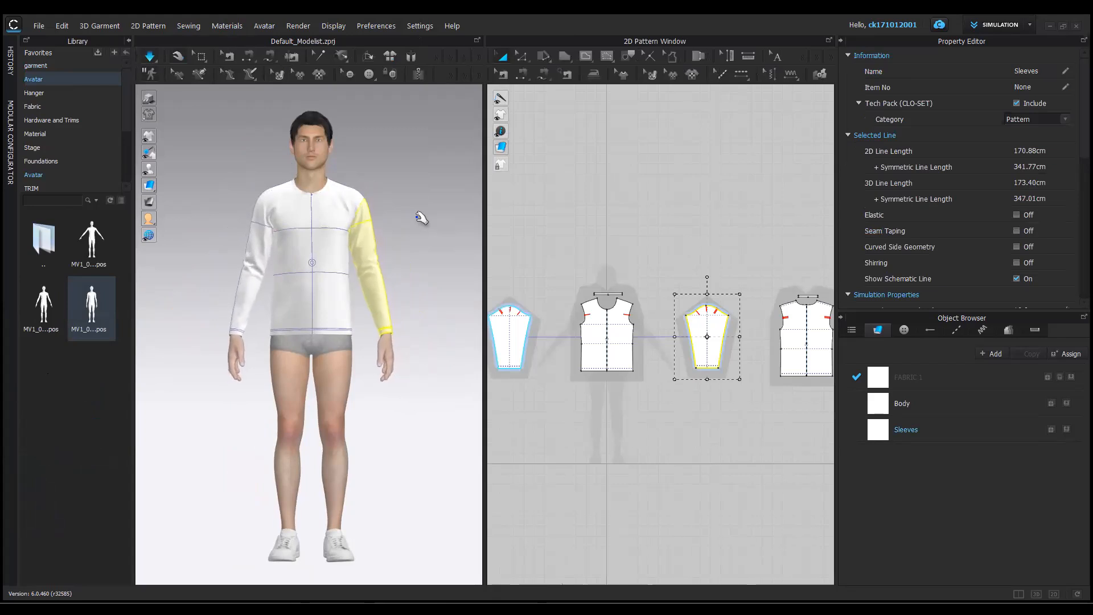
Delete the neck ribbing above the front body pattern and accept removal of the Modular Template
scroll(608, 305, "up", 3)
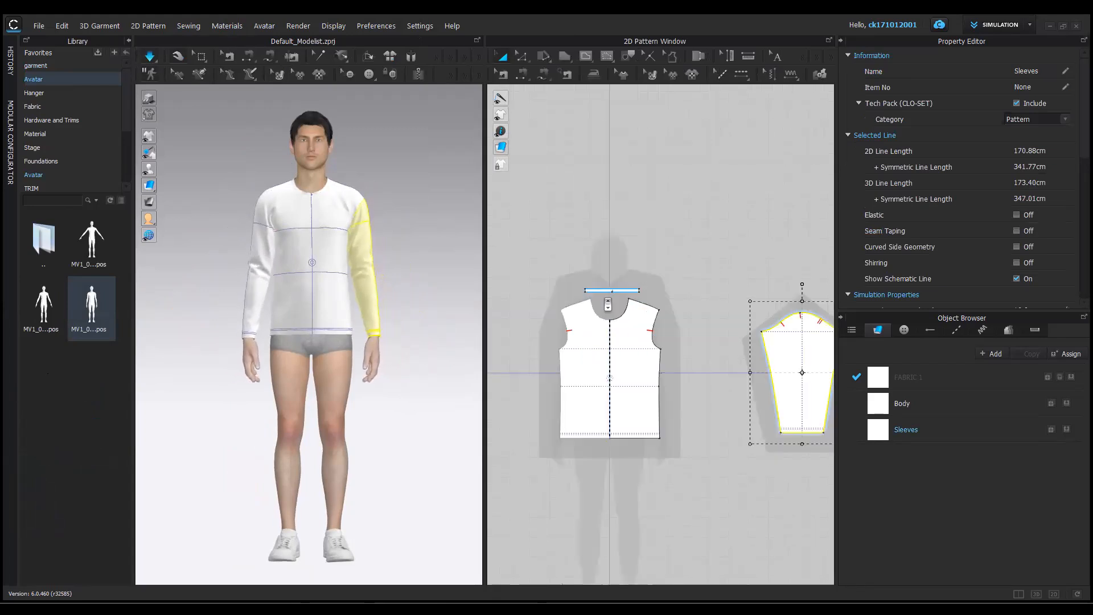
scroll(608, 306, "up", 4)
left_click(627, 278)
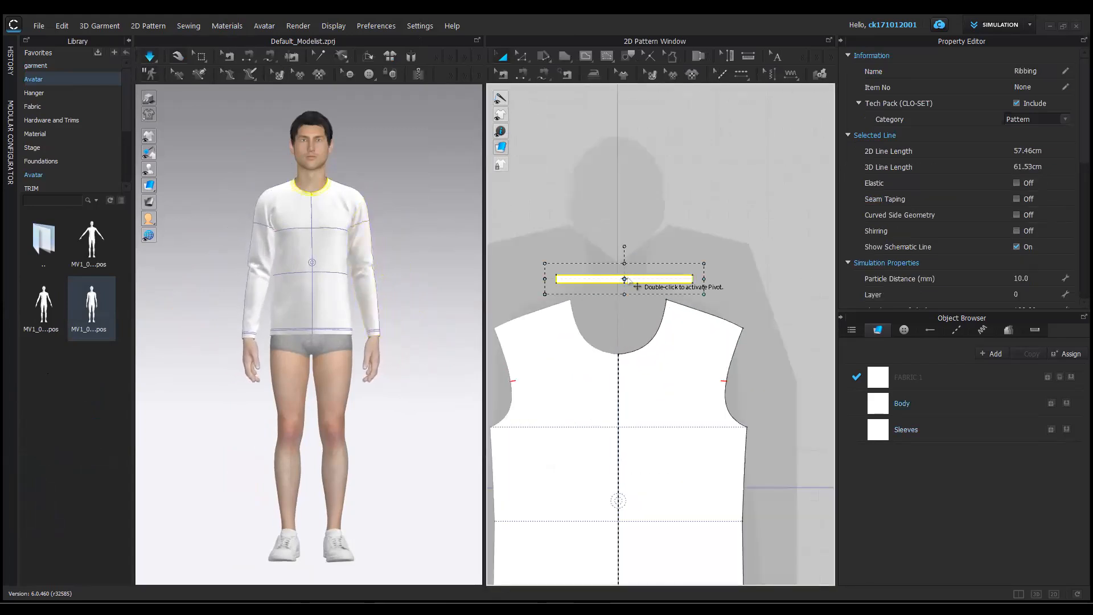
key("Delete")
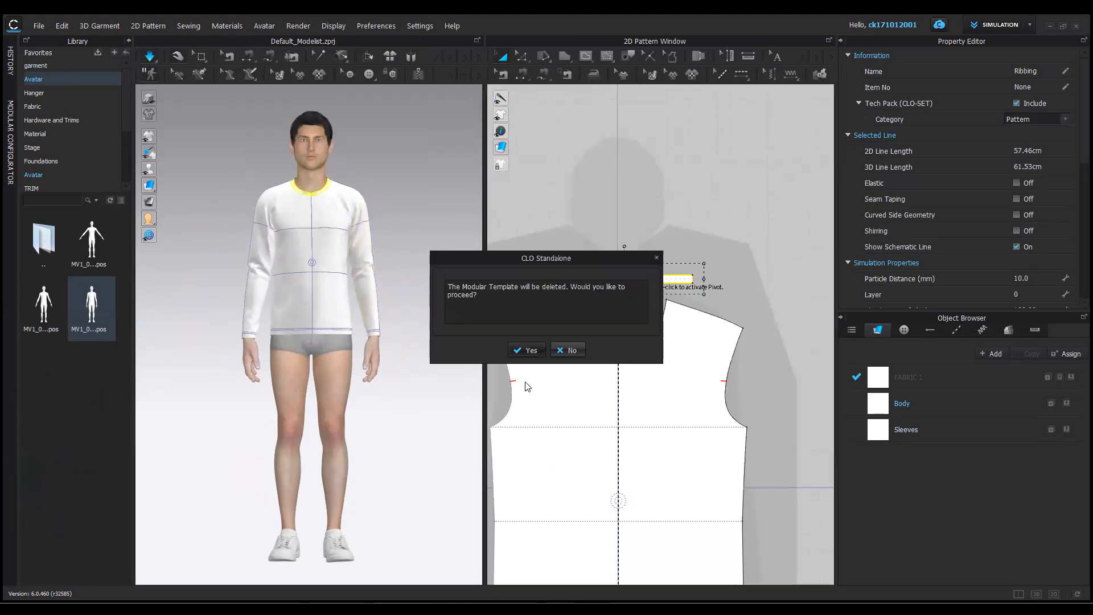
left_click(529, 347)
Delete the neck ribbing above the back body pattern
scroll(634, 317, "down", 6)
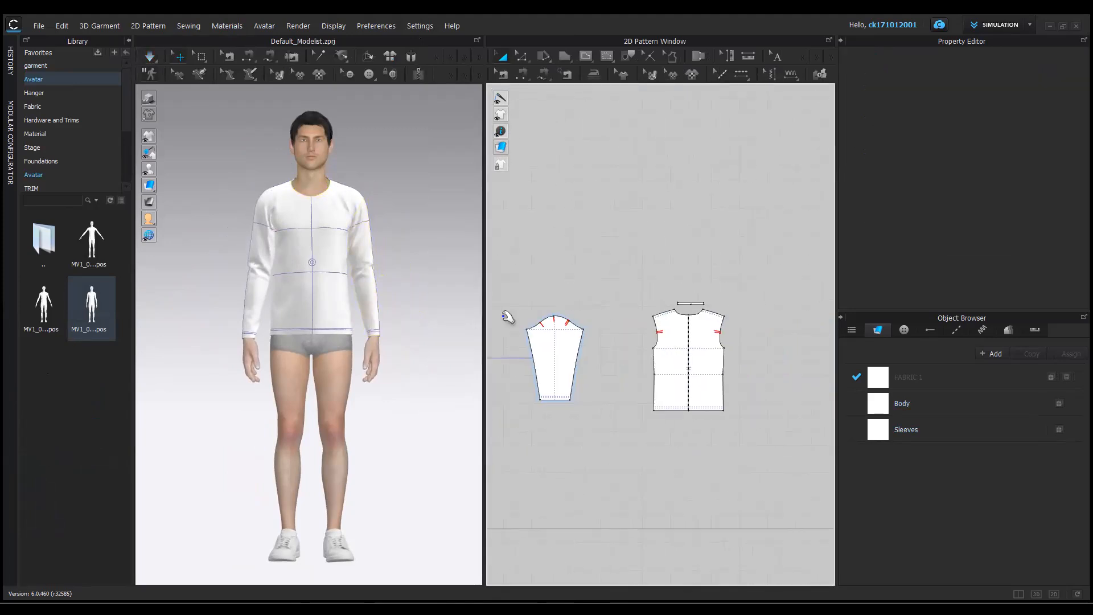
scroll(683, 306, "up", 5)
left_click(747, 292)
key("Delete")
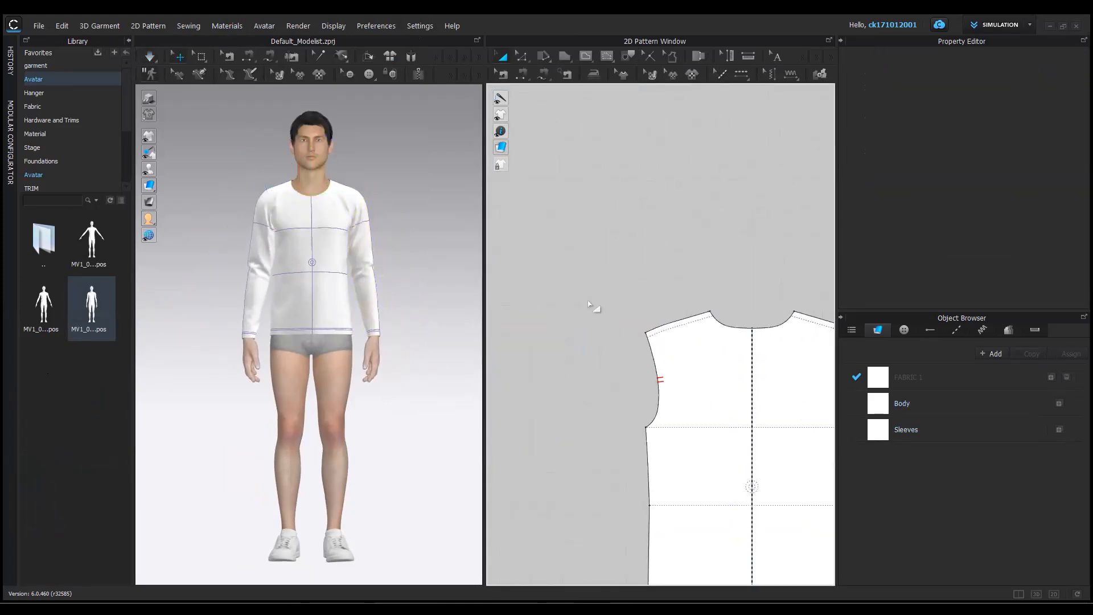
scroll(542, 330, "down", 4)
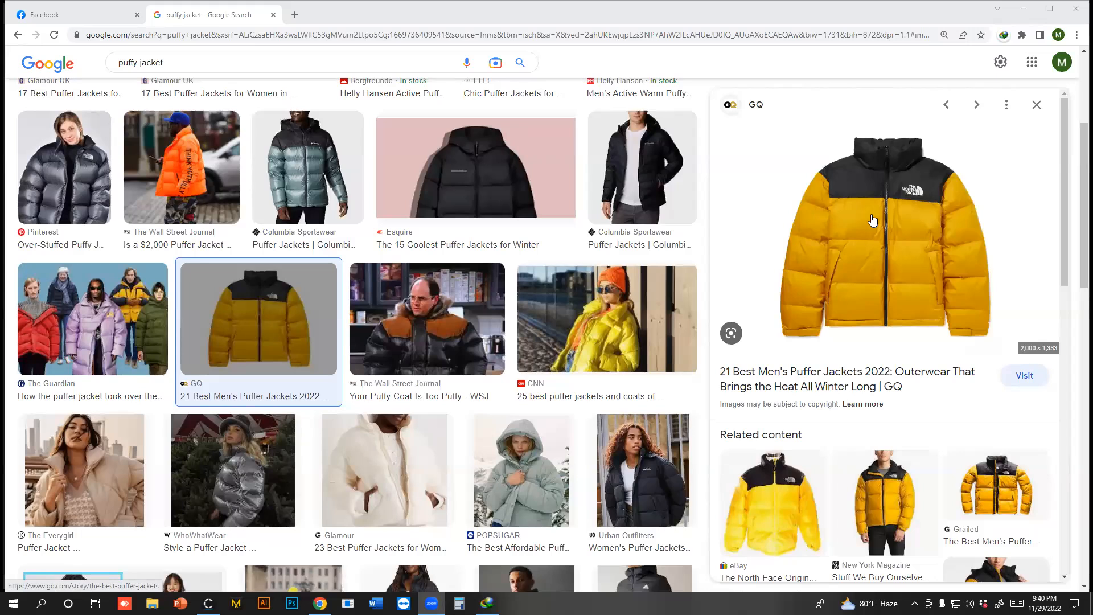
Examine the yellow and black puffer jacket and its related images in Google Images as design reference
scroll(901, 242, "down", 1)
scroll(901, 242, "down", 2)
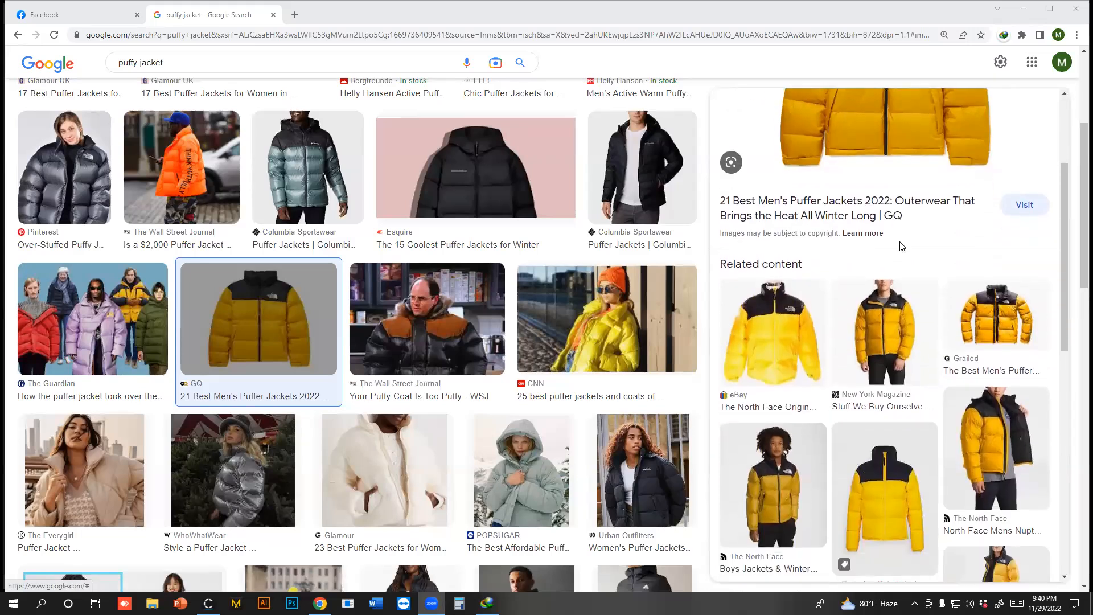
scroll(911, 256, "up", 3)
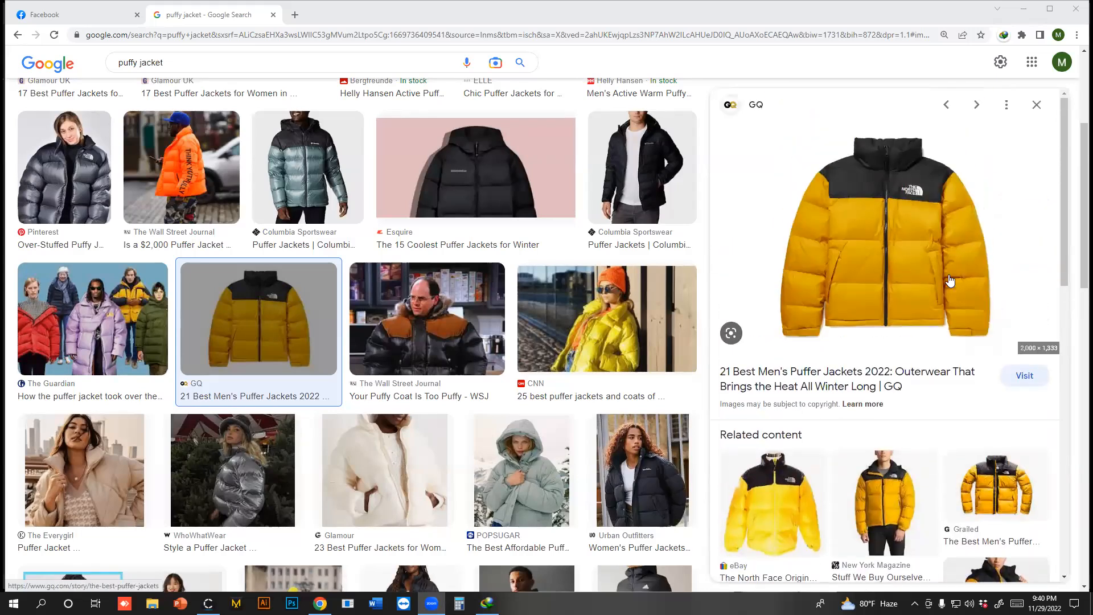
scroll(905, 296, "down", 5)
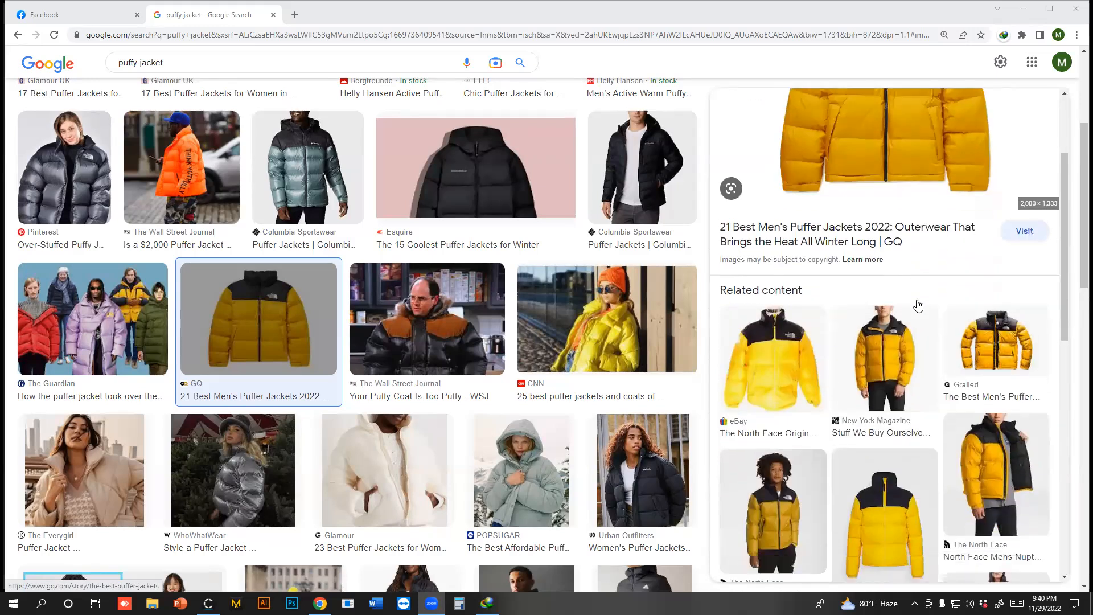
scroll(917, 306, "down", 4)
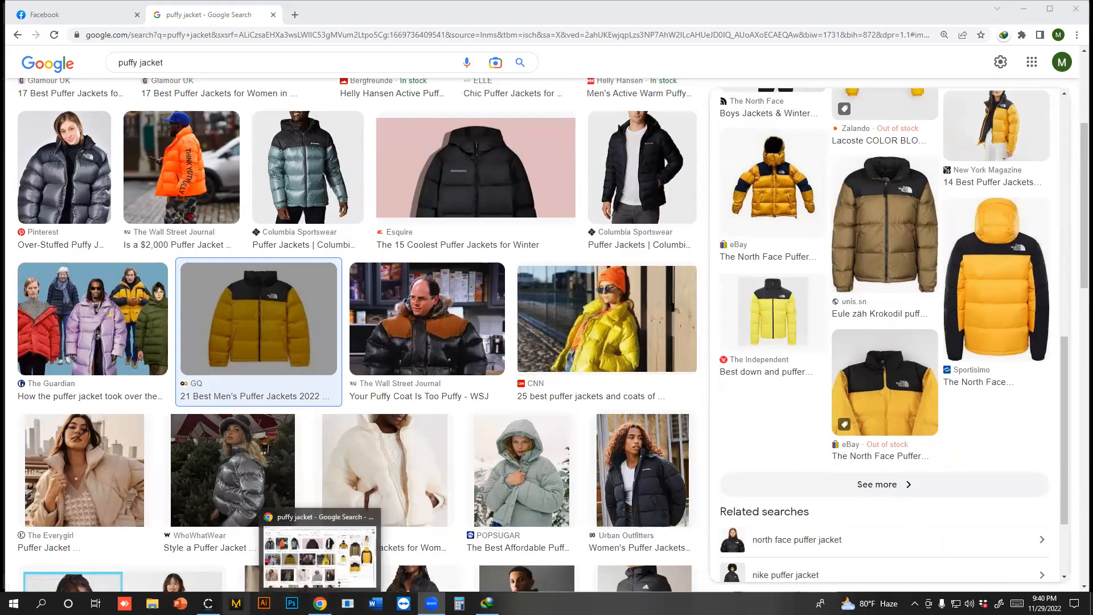
Switch back to CLO and remove the linked editing between the halves of the front body pattern
left_click(208, 603)
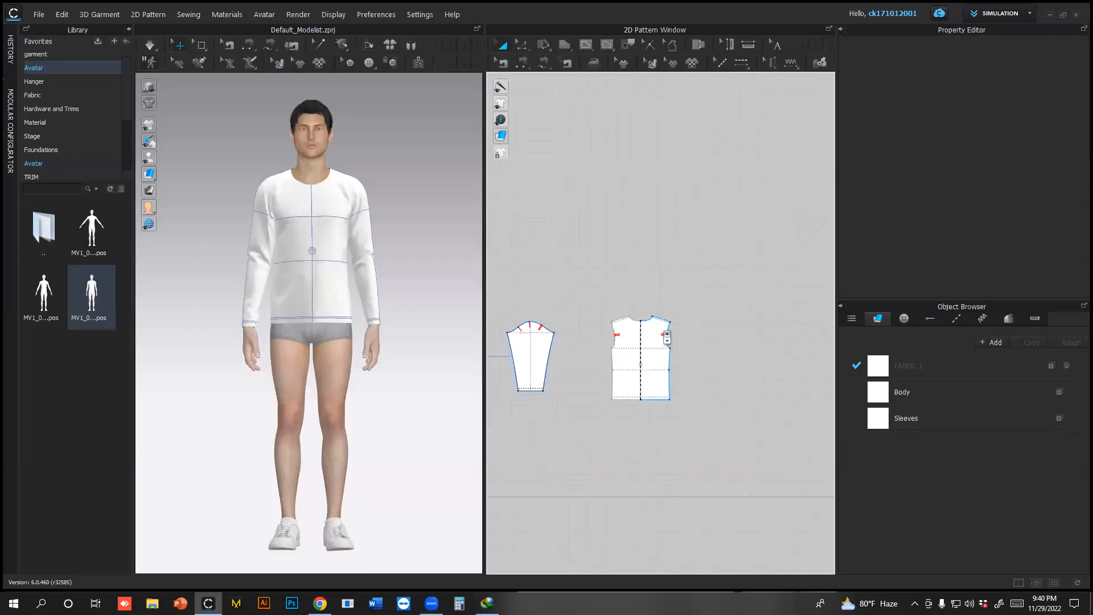
scroll(661, 331, "down", 3)
scroll(651, 340, "up", 3)
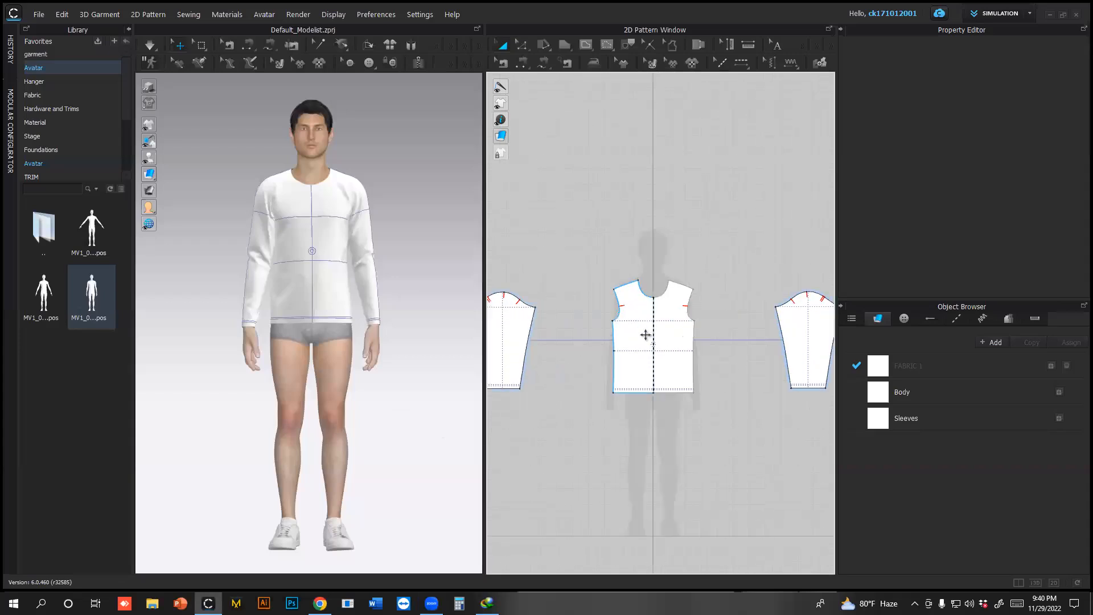
left_click(647, 338)
right_click(646, 335)
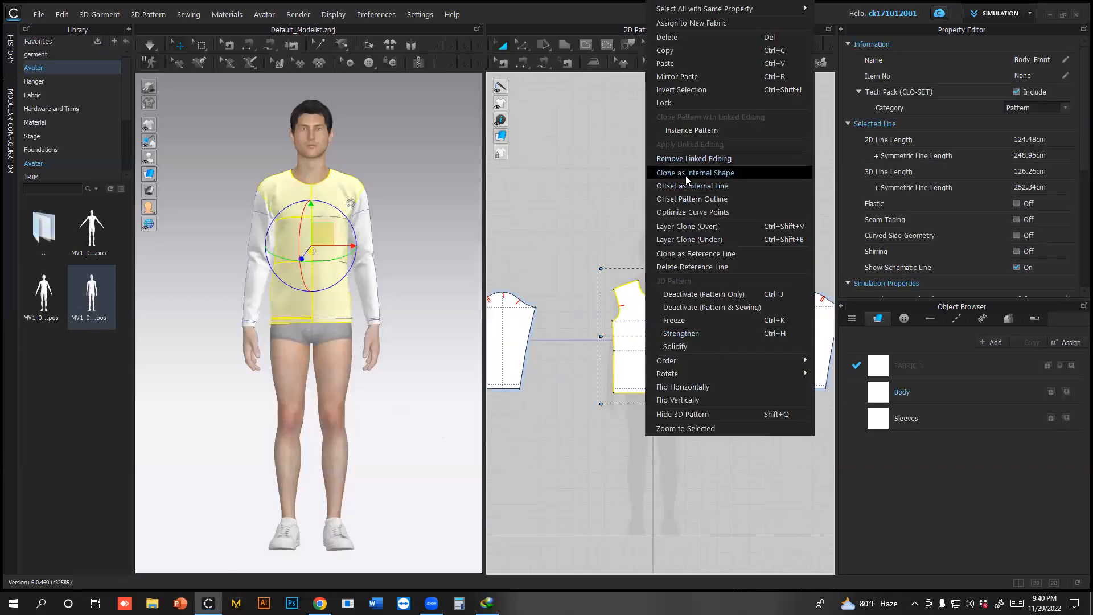
left_click(681, 159)
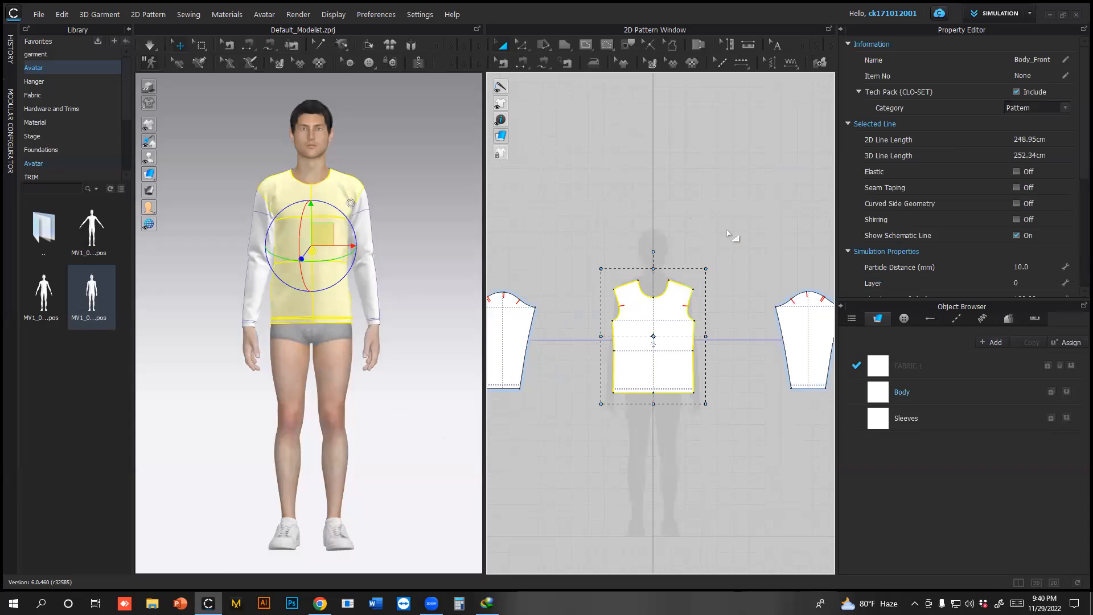
Remove the linked editing between the halves of the back body pattern
left_click(730, 235)
scroll(715, 210, "down", 3)
scroll(715, 210, "down", 2)
scroll(639, 310, "up", 5)
left_click(639, 310)
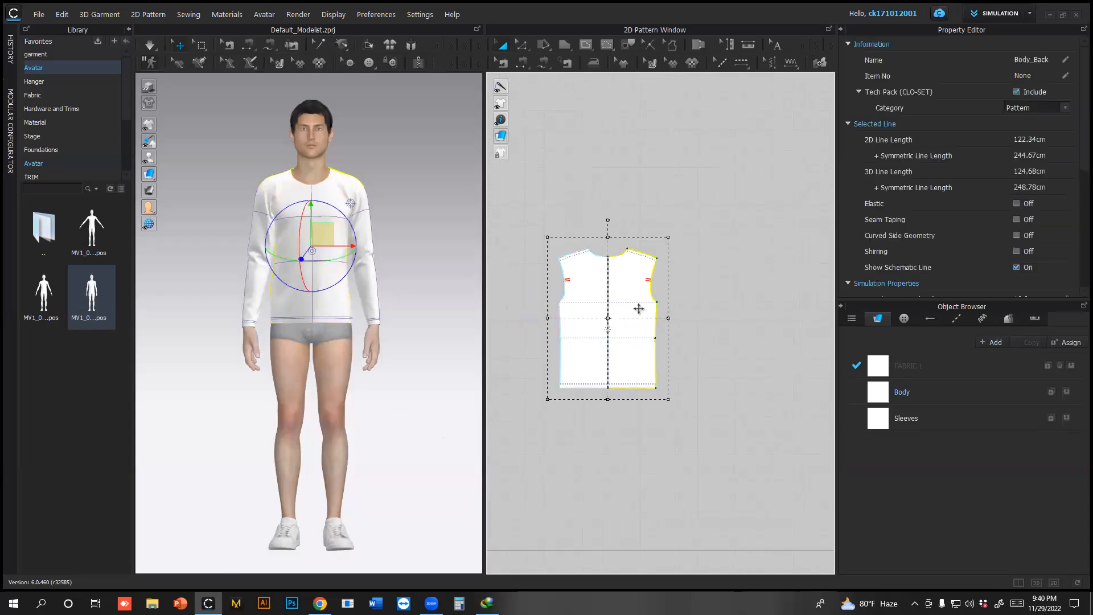
right_click(638, 312)
left_click(676, 157)
left_click(594, 420)
Delete the centre hem point on the back body pattern and on the front body pattern
scroll(594, 420, "up", 3)
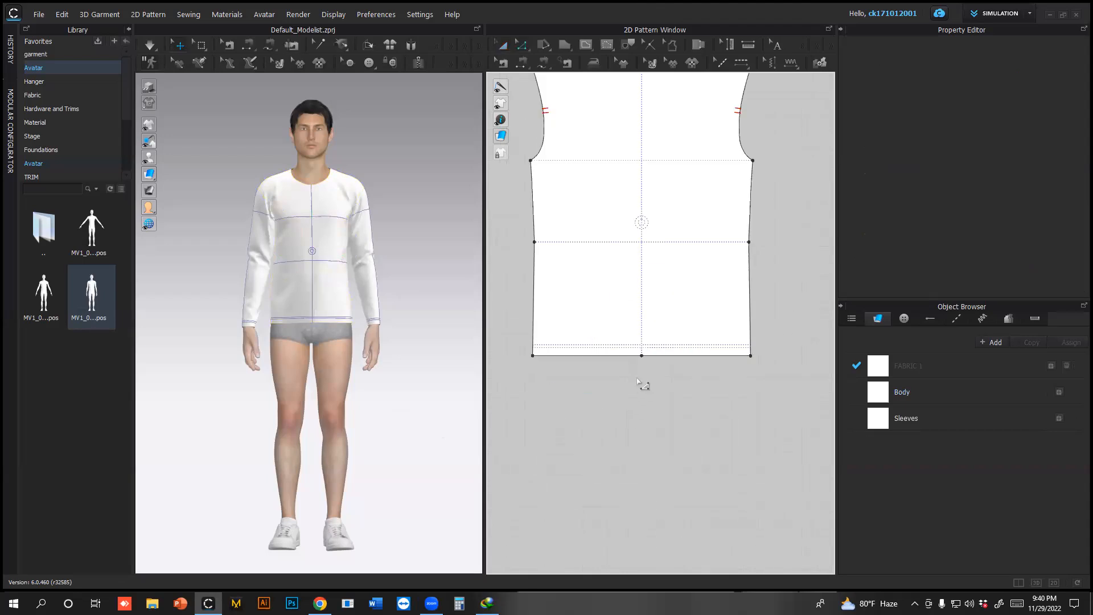
left_click(642, 356)
left_click(660, 382)
scroll(622, 381, "down", 5)
scroll(595, 397, "up", 4)
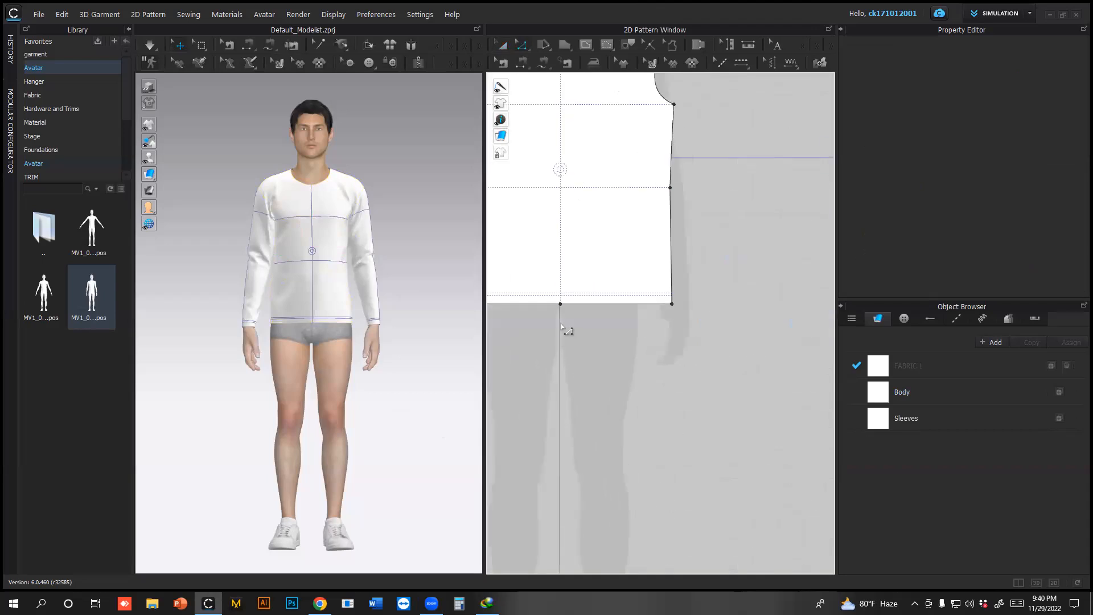
left_click(560, 305)
left_click(597, 349)
Measure the combined length of the front and back necklines by selecting all four neckline curves
scroll(407, 269, "down", 2)
scroll(407, 268, "down", 1)
right_click_drag(378, 268, 391, 298)
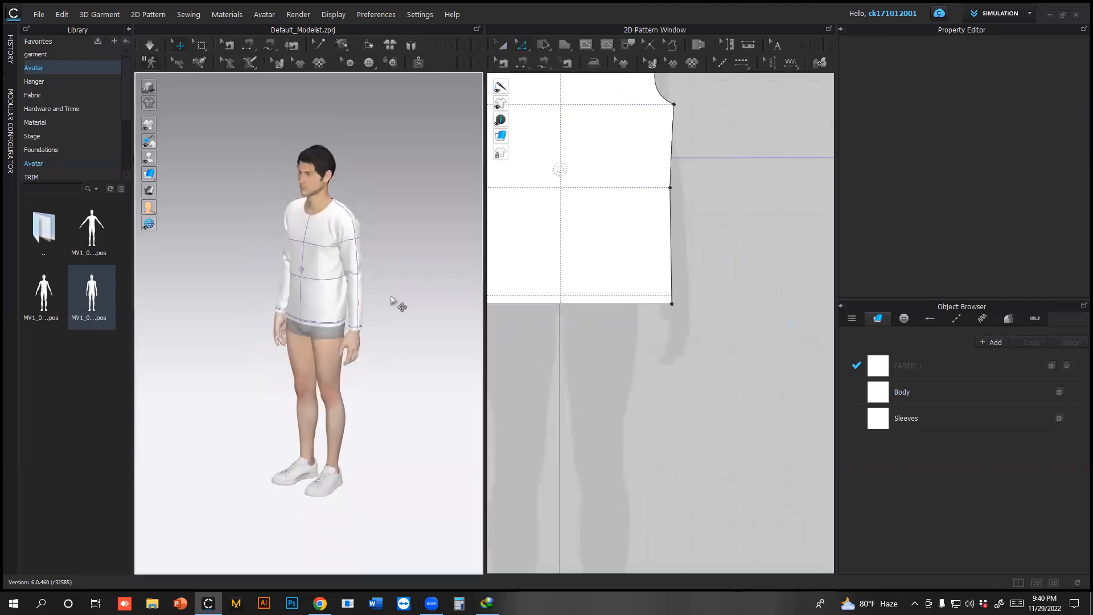
scroll(629, 293, "down", 4)
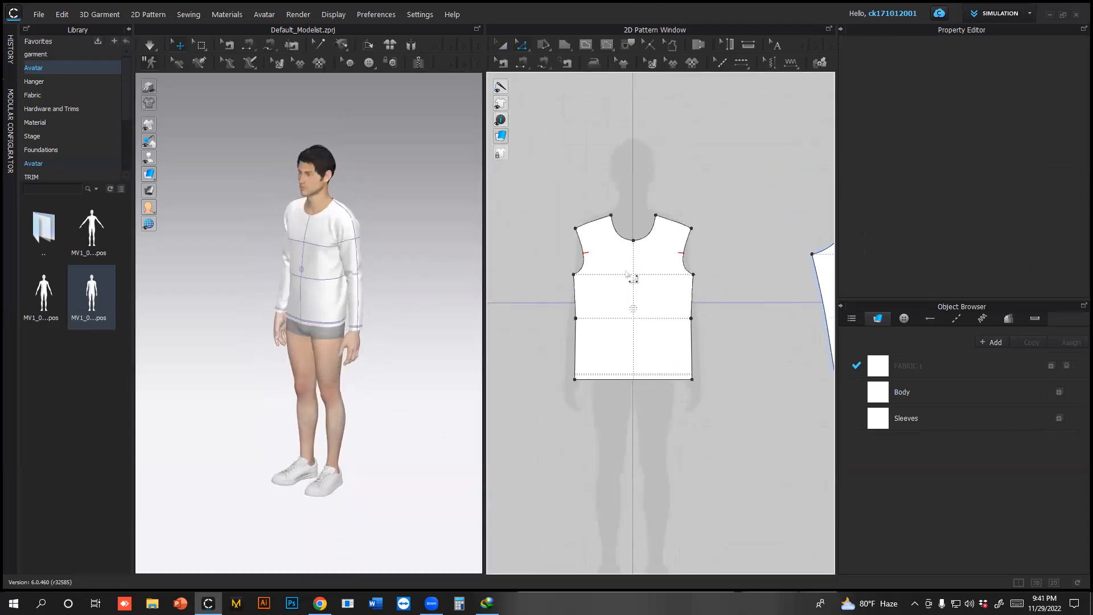
scroll(635, 242, "up", 3)
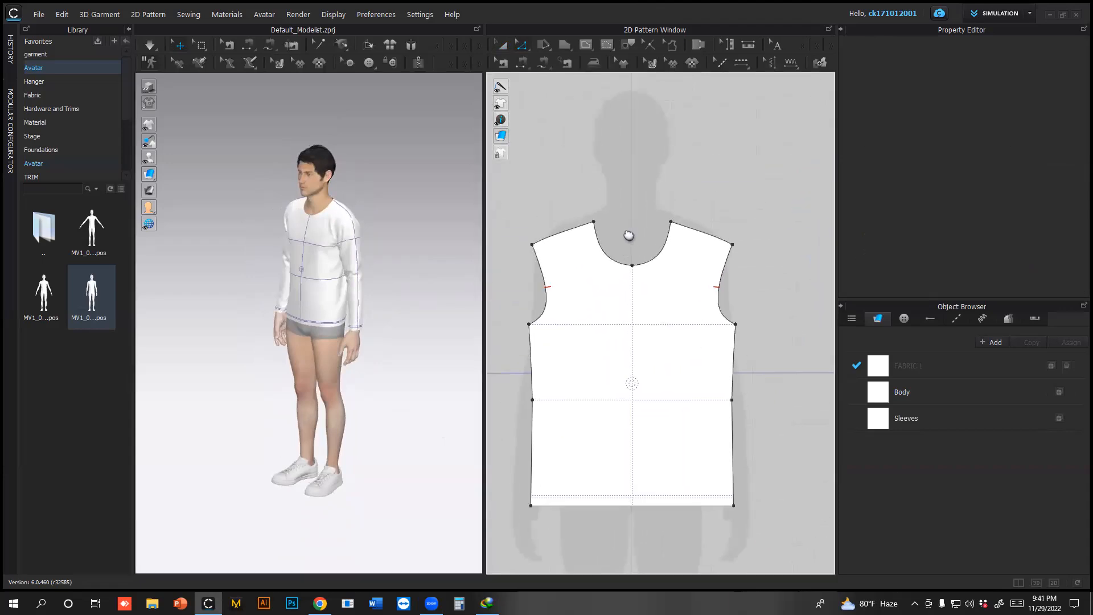
left_click(603, 249)
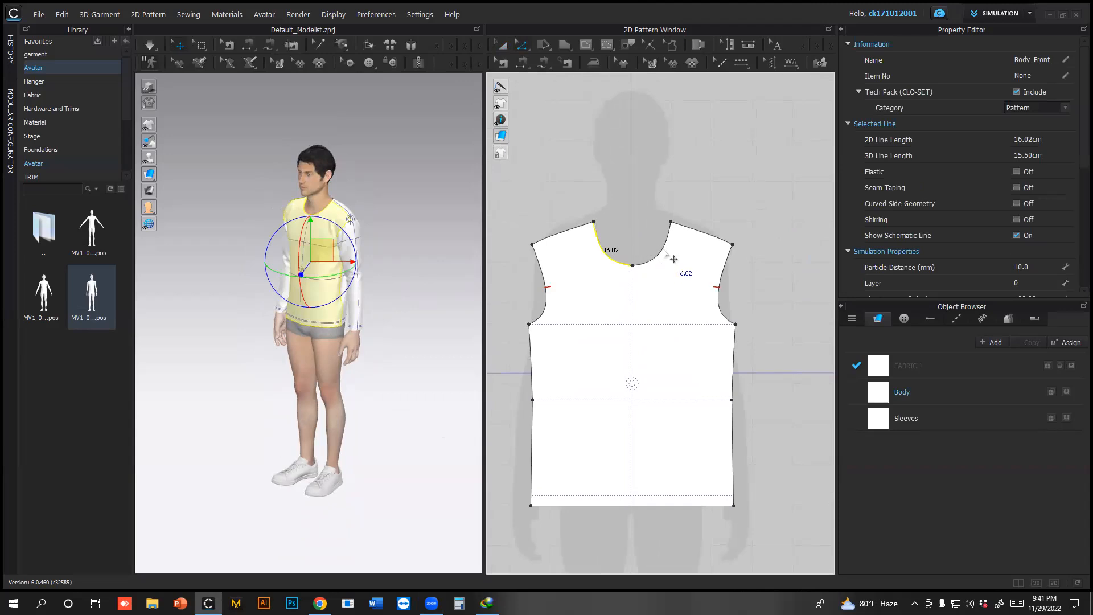
scroll(675, 258, "down", 3)
scroll(700, 256, "up", 4)
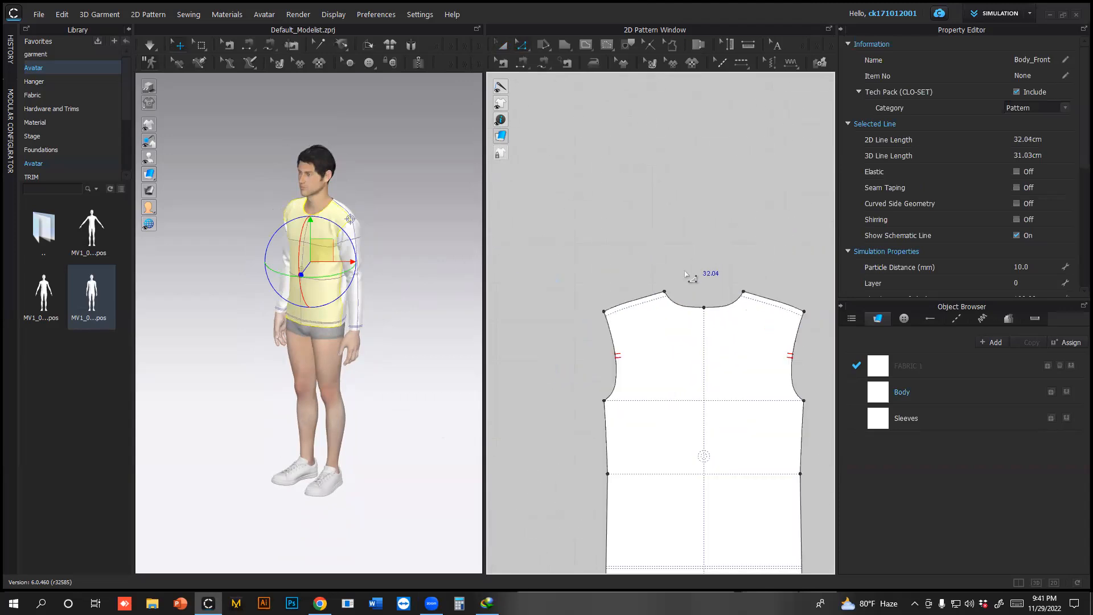
left_click(678, 307, "shift")
left_click(725, 306, "shift")
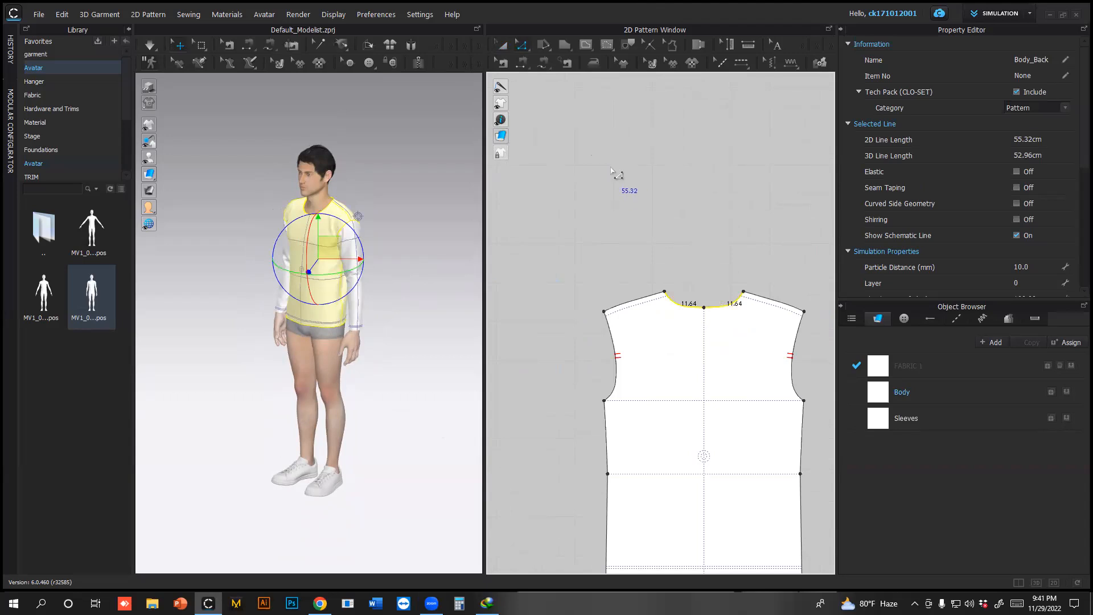
scroll(614, 177, "down", 4)
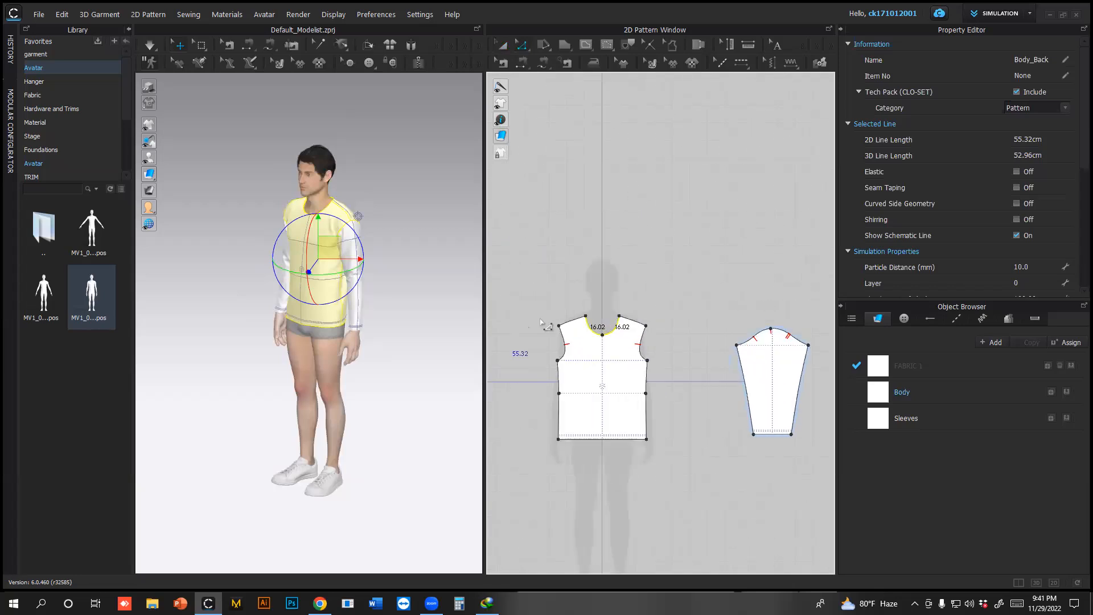
scroll(541, 322, "up", 5)
left_click(640, 261)
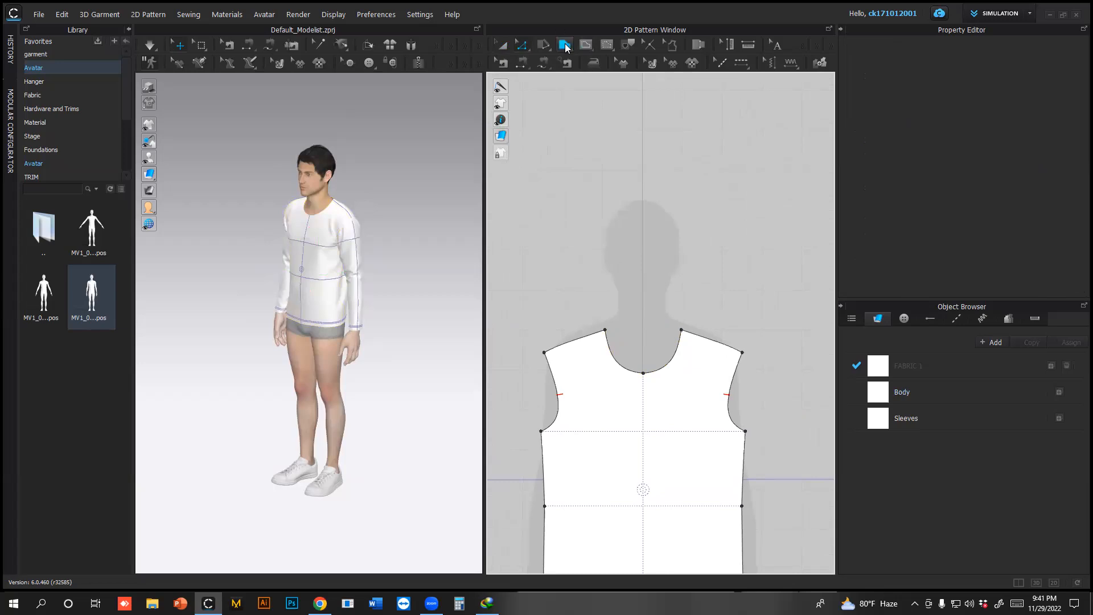
Try a collar rectangle 6 cm wide and 50 cm high over the front pattern, and delete it
left_click_drag(567, 45, 586, 75)
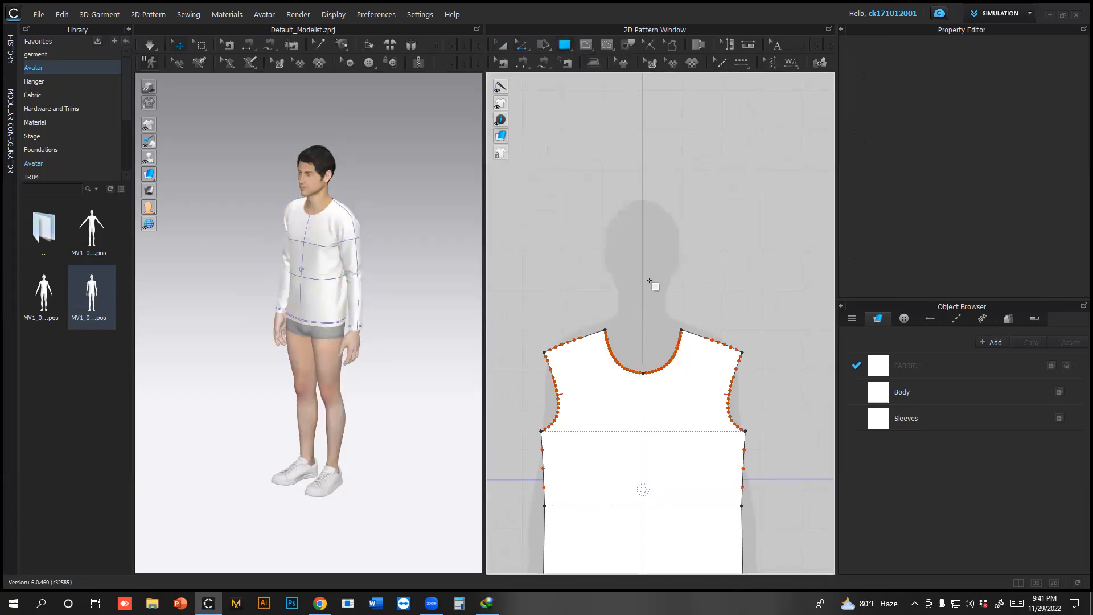
left_click(620, 285)
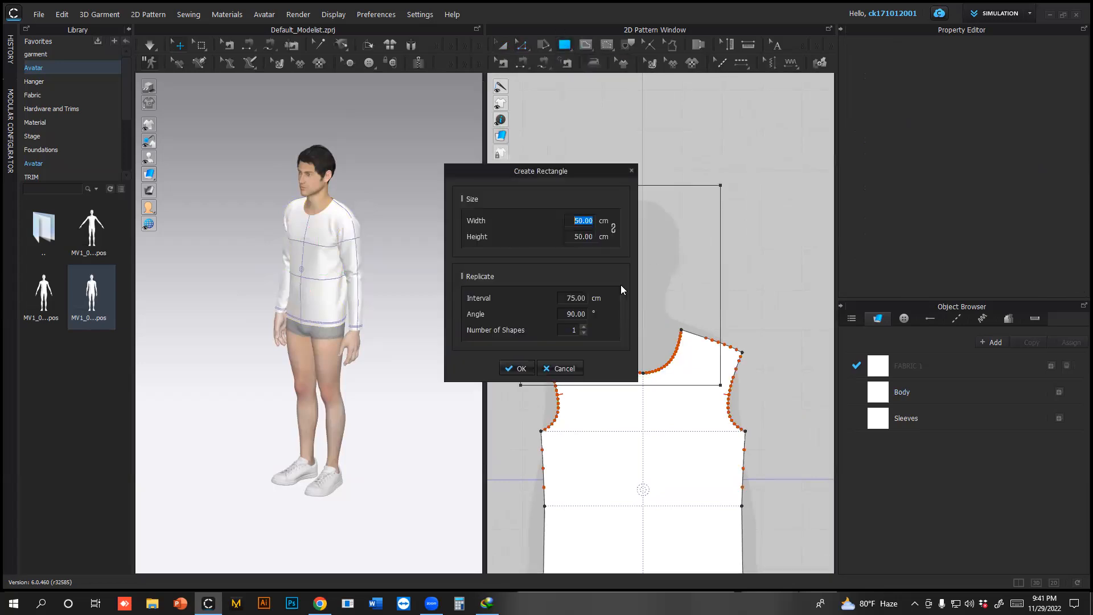
type("06")
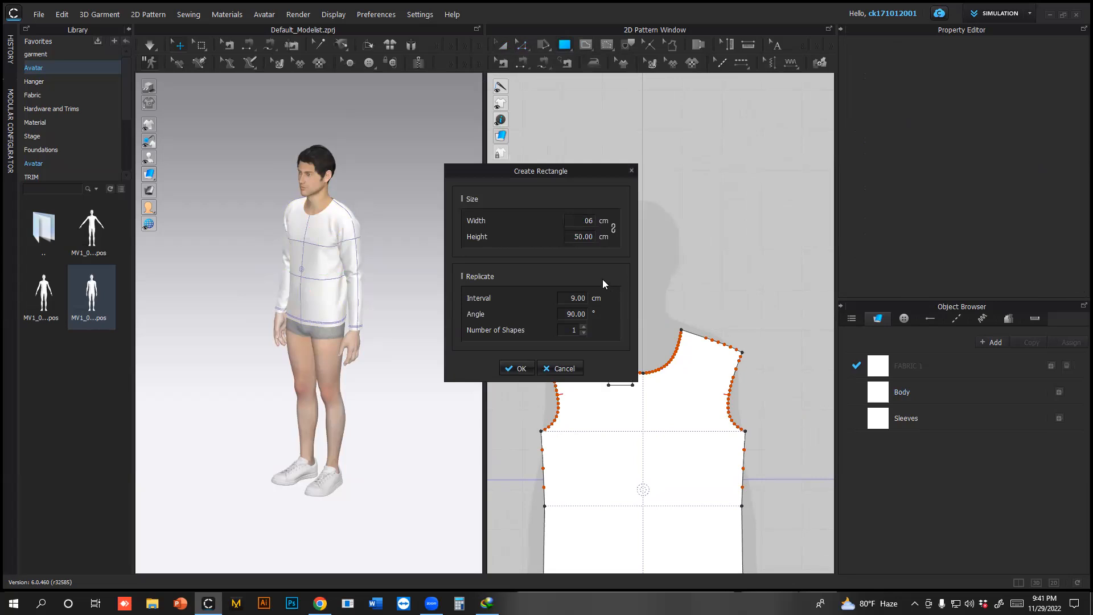
left_click_drag(576, 237, 596, 240)
type("50")
key("Return")
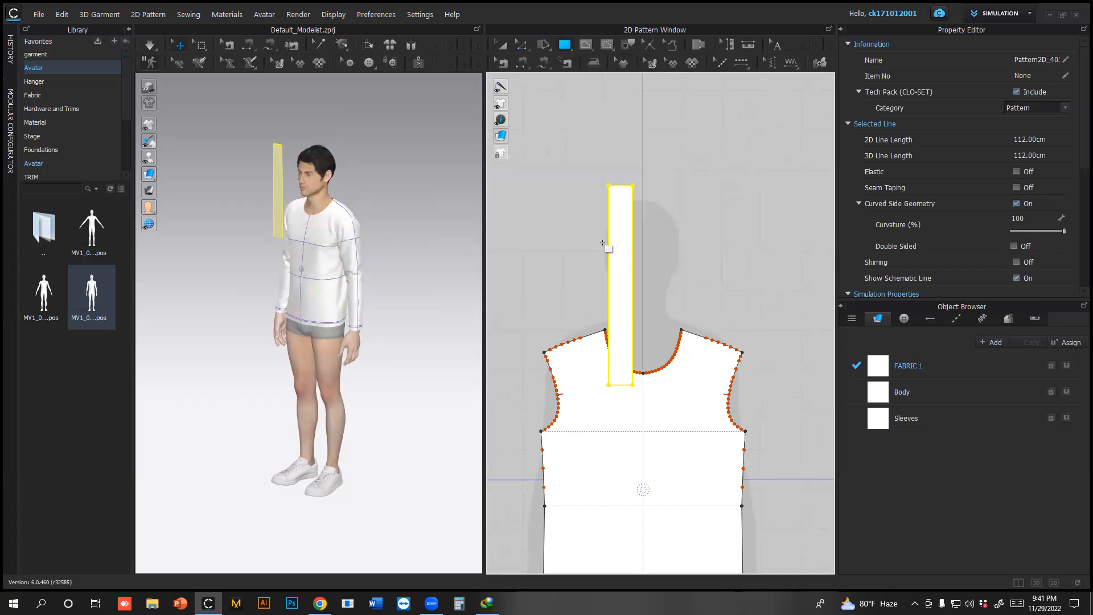
key("Delete")
Create a rectangular collar pattern 50 cm wide and 6 cm high above the front body pattern
left_click(607, 215)
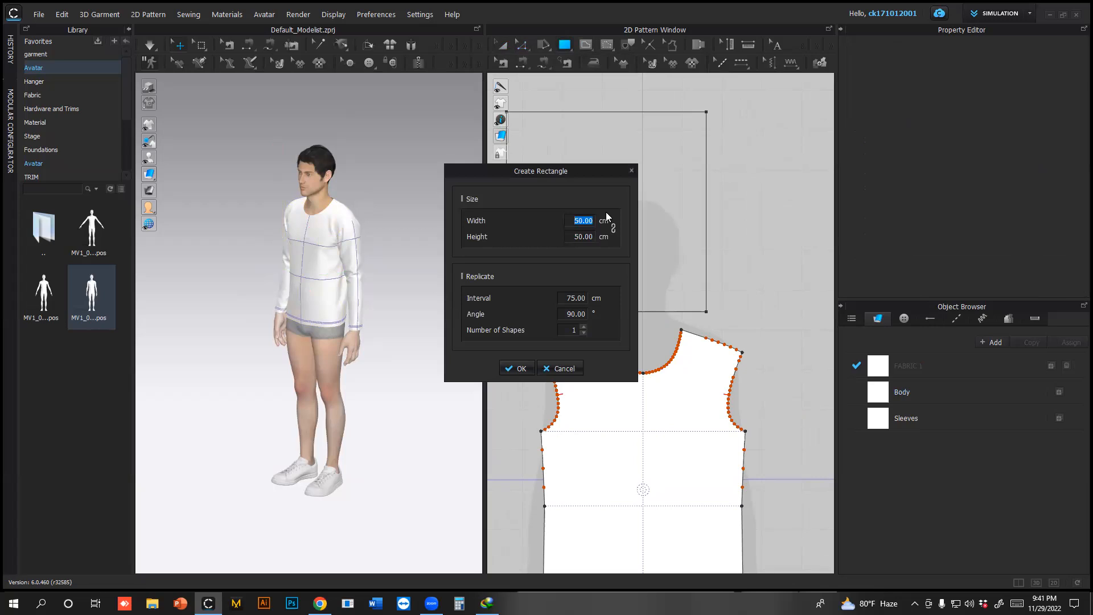
type("50")
key("Tab")
type("6")
key("Return")
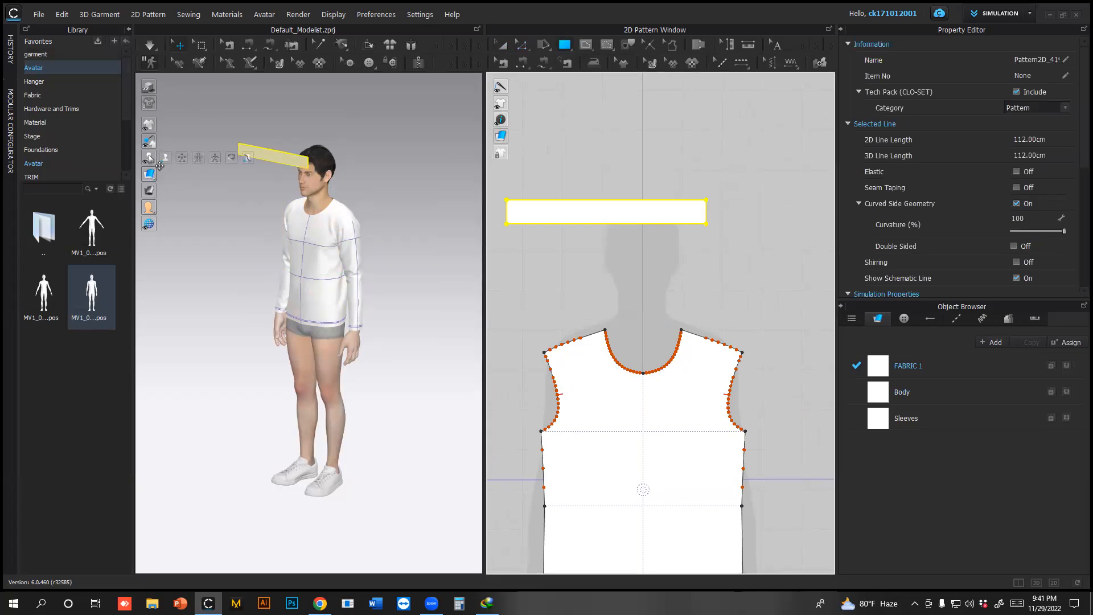
Display the avatar's arrangement points and place the collar strip on the Neck_R point
left_click(178, 159)
right_click_drag(373, 165, 275, 144)
left_click(275, 144)
left_click(342, 196)
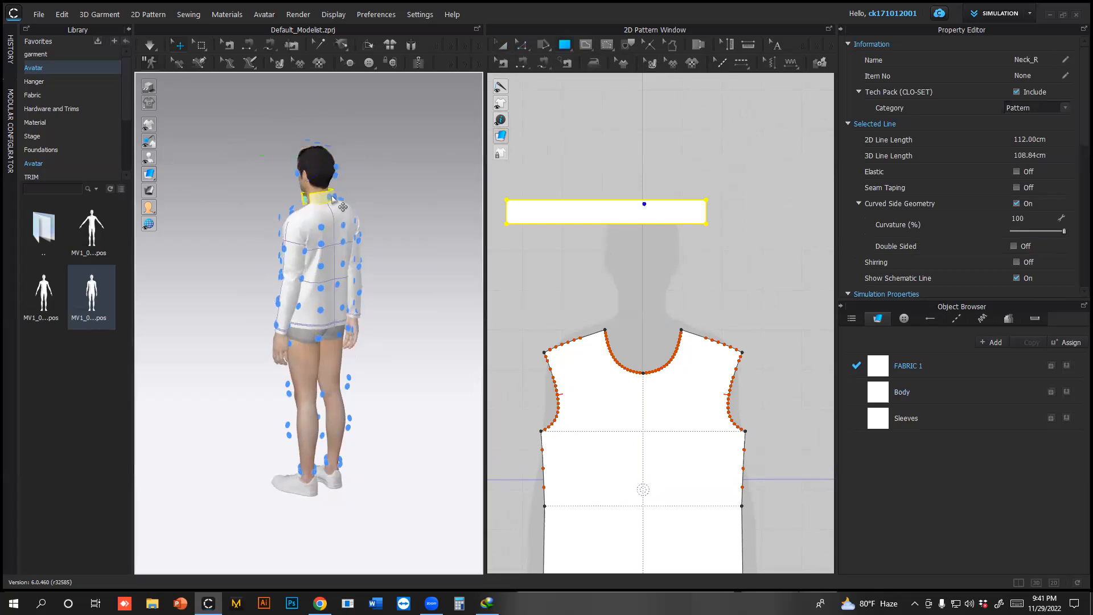
right_click_drag(384, 194, 330, 190)
scroll(328, 147, "down", 3)
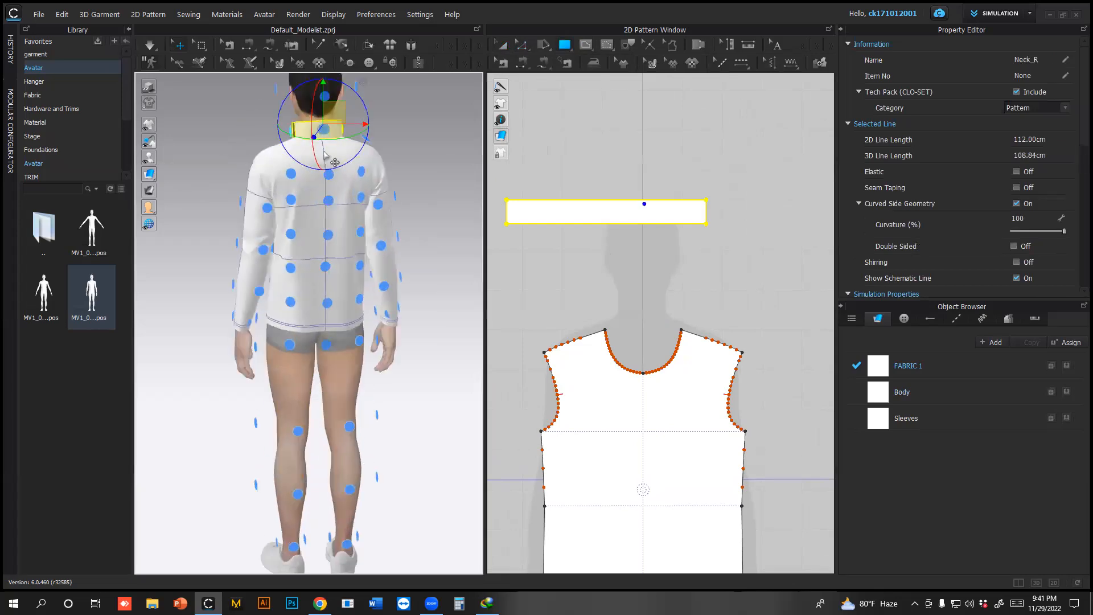
left_click(430, 125)
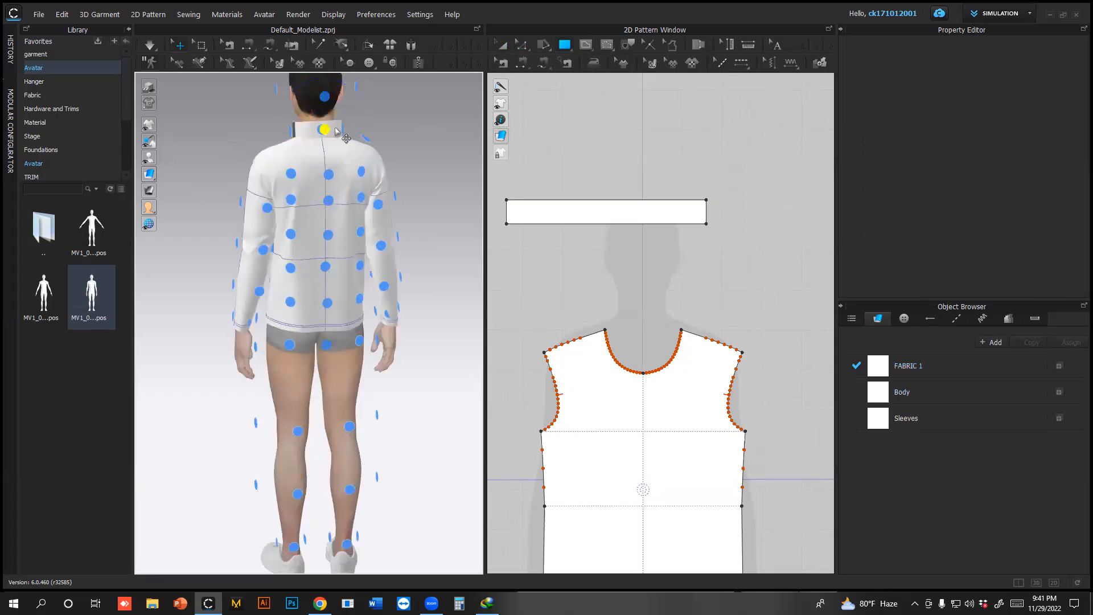
Reposition the collar strip onto the Neck_Collar arrangement point at the back of the avatar's neck
left_click(580, 309)
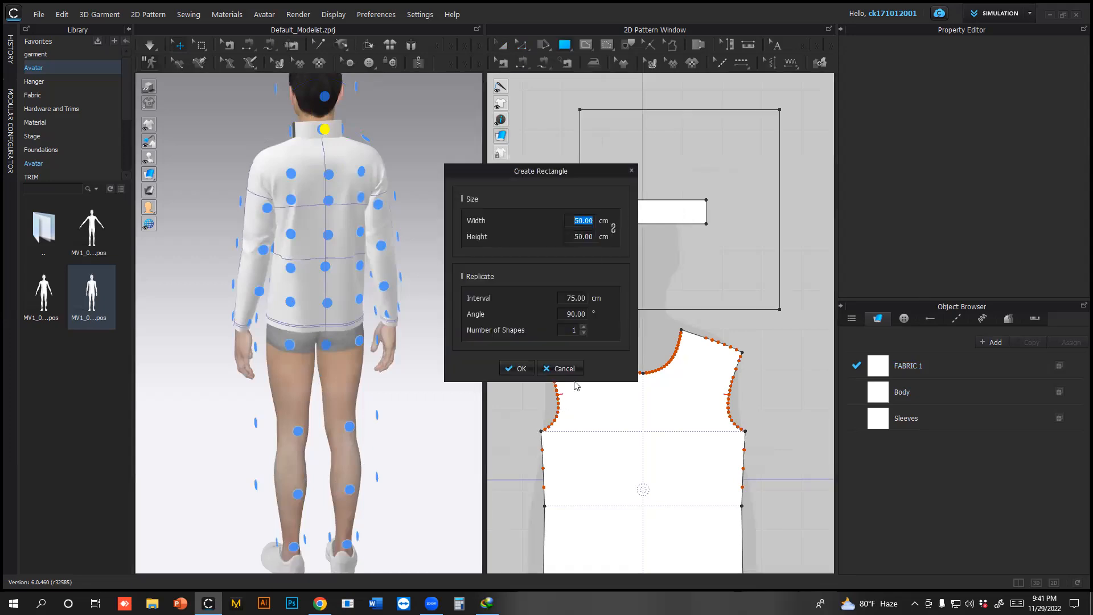
left_click(563, 368)
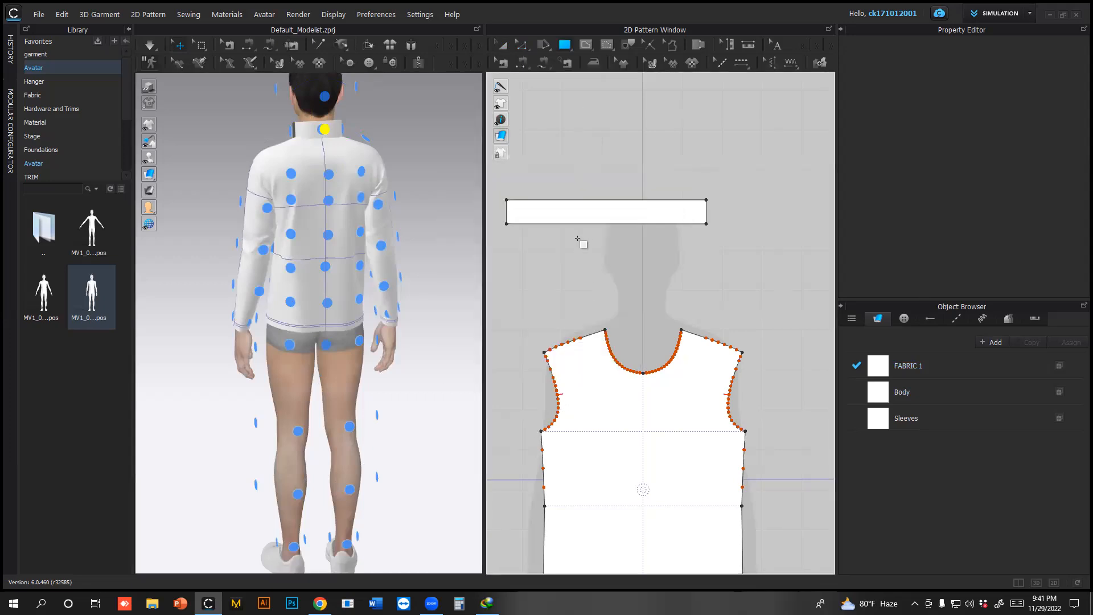
left_click(581, 210)
left_click(441, 138)
left_click(544, 208)
scroll(465, 300, "up", 5)
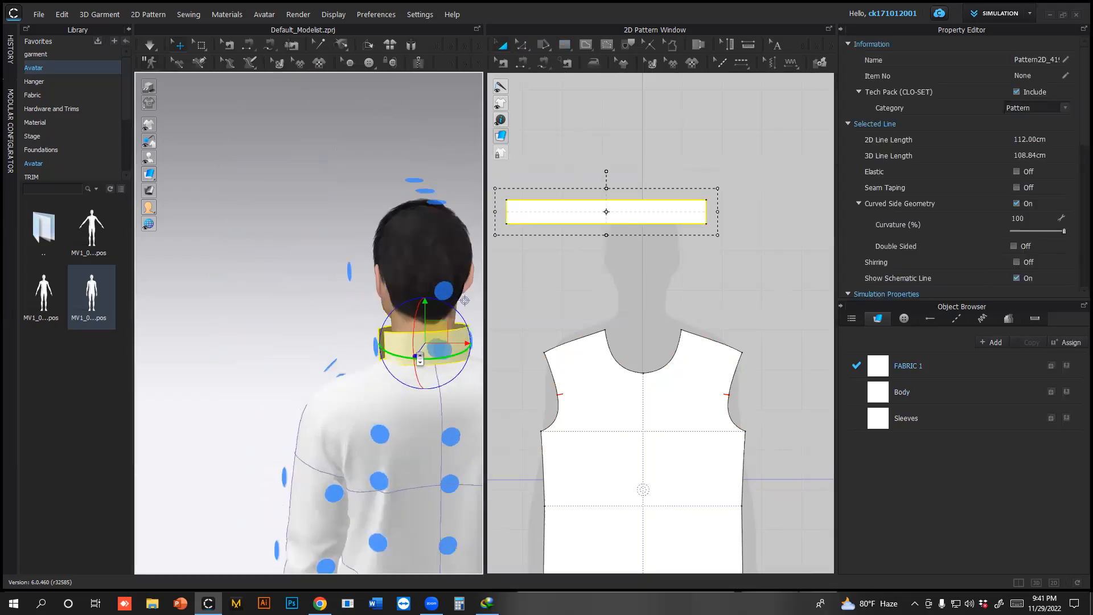
left_click_drag(419, 358, 442, 328)
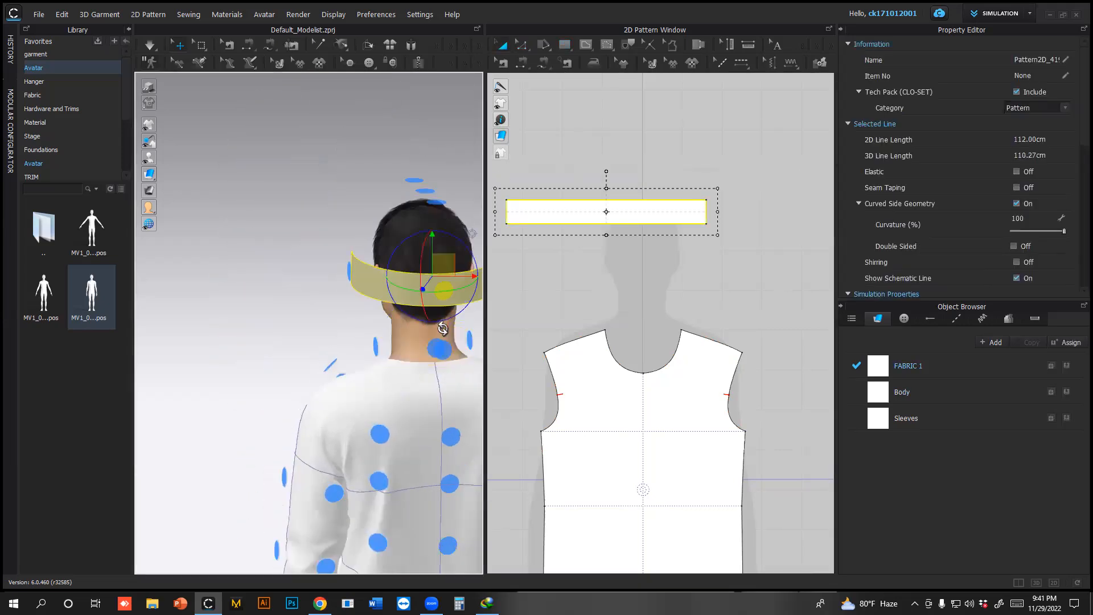
left_click(444, 349)
Hide the avatar's arrangement points and check the collar placement from the front
right_click_drag(254, 298, 518, 280)
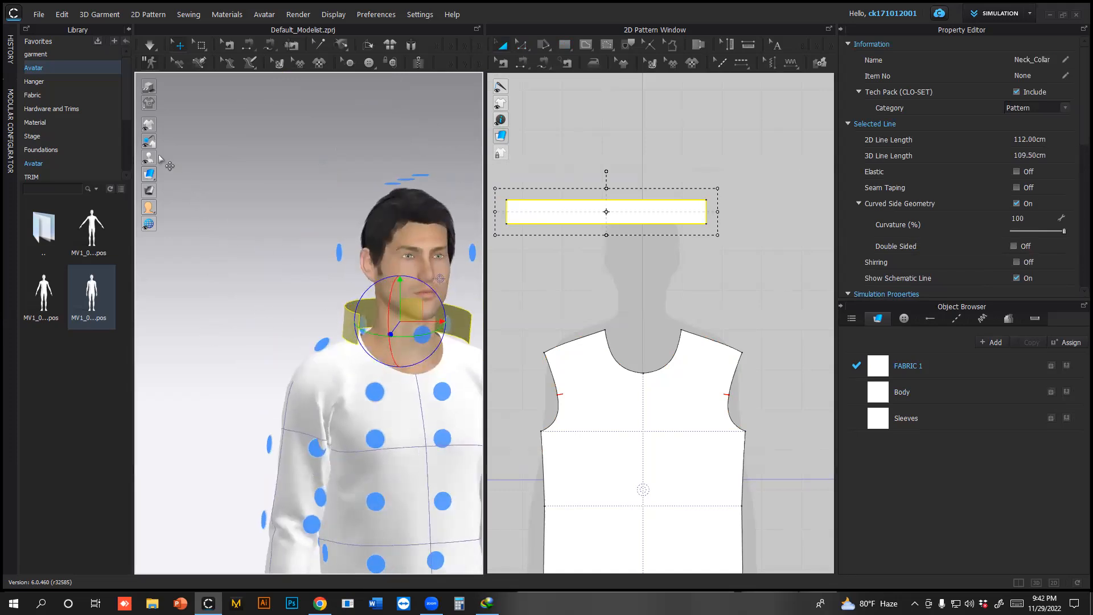
left_click(180, 158)
middle_click_drag(248, 205, 178, 175)
left_click(398, 178)
right_click_drag(399, 178, 425, 175)
scroll(430, 280, "up", 3)
middle_click_drag(431, 280, 360, 290)
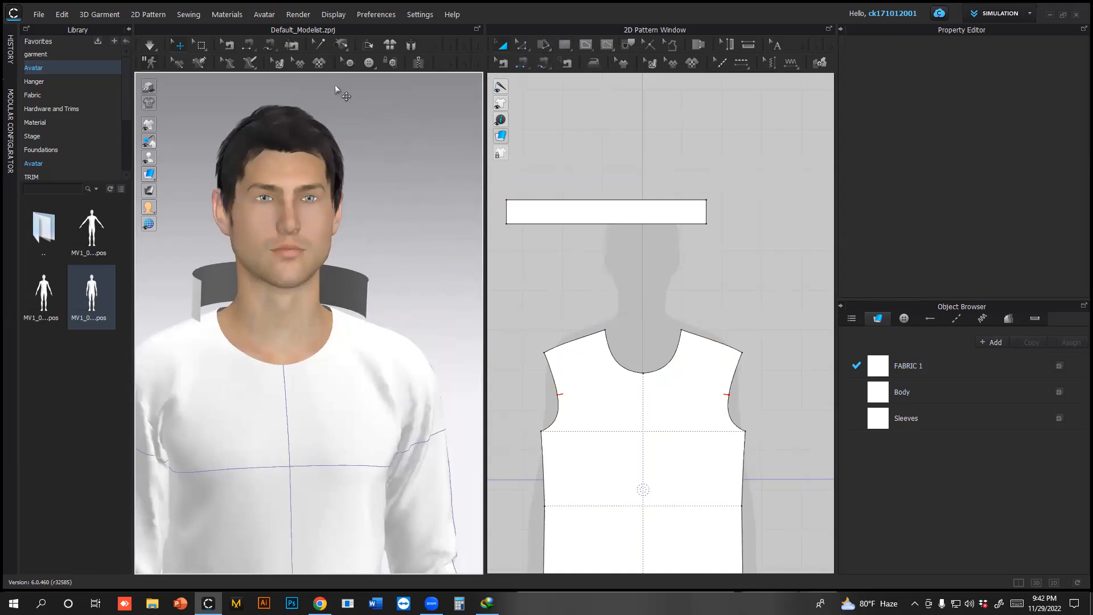
Start a free sewing seam from the collar strip's full lower edge to the front neckline's right half, beginning at centre front
left_click(544, 64)
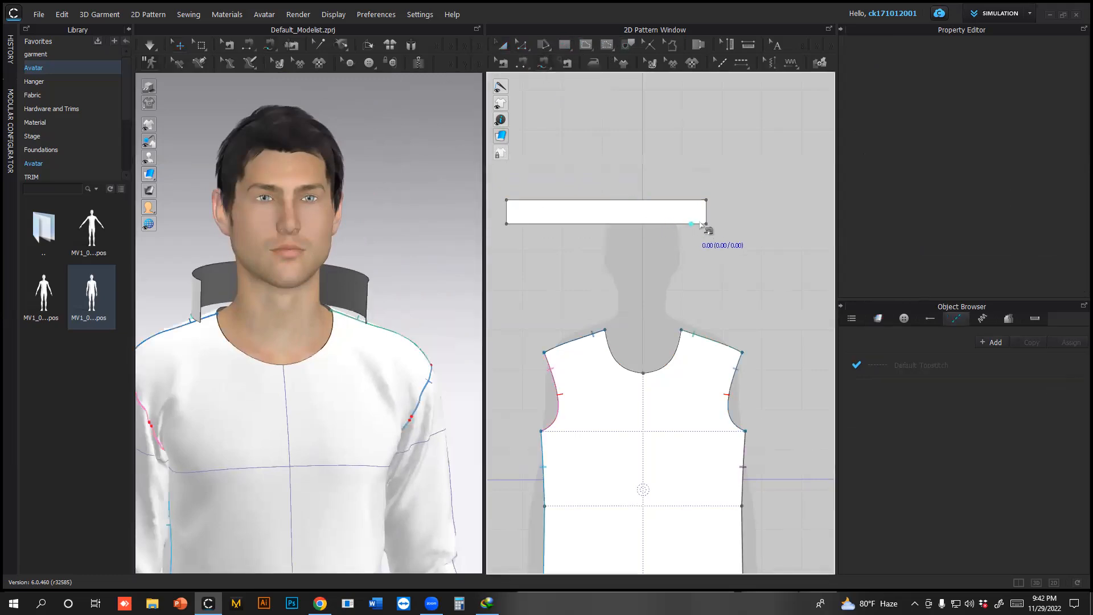
left_click(507, 224)
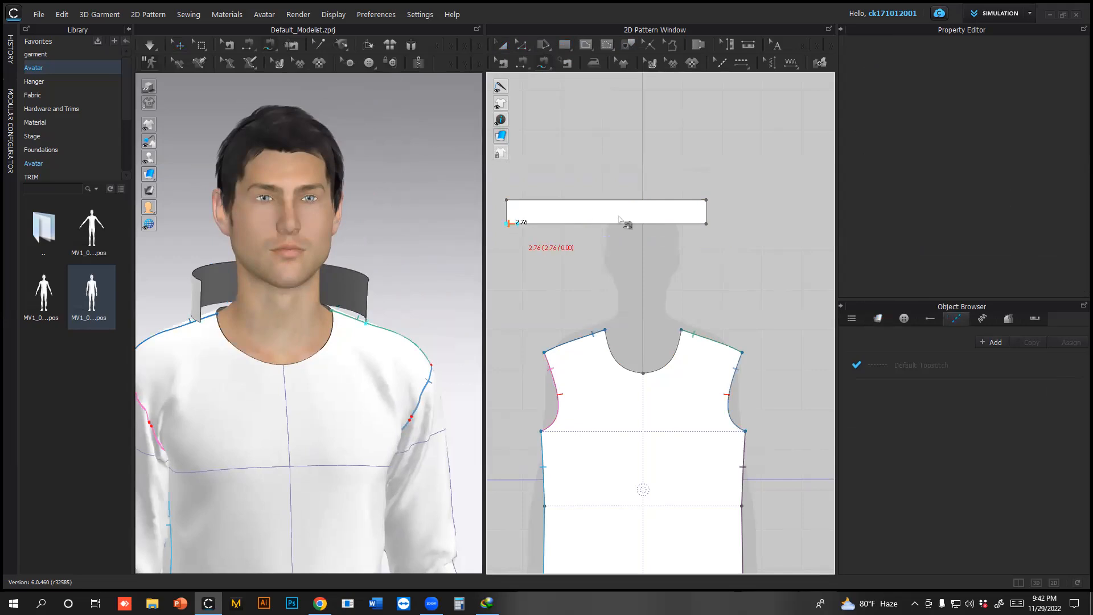
left_click(706, 224)
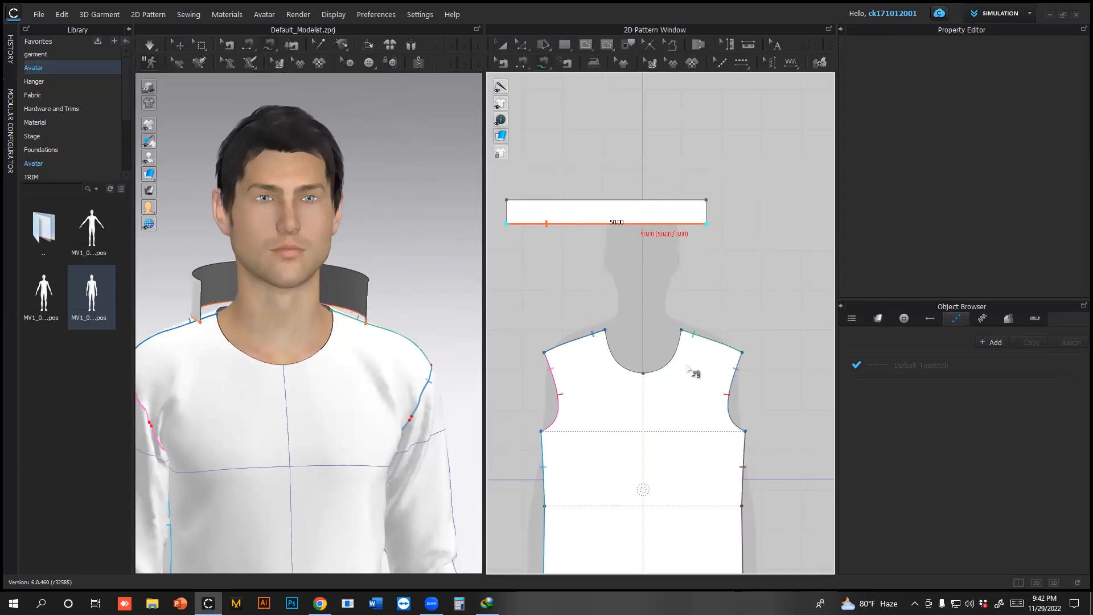
left_click(644, 373)
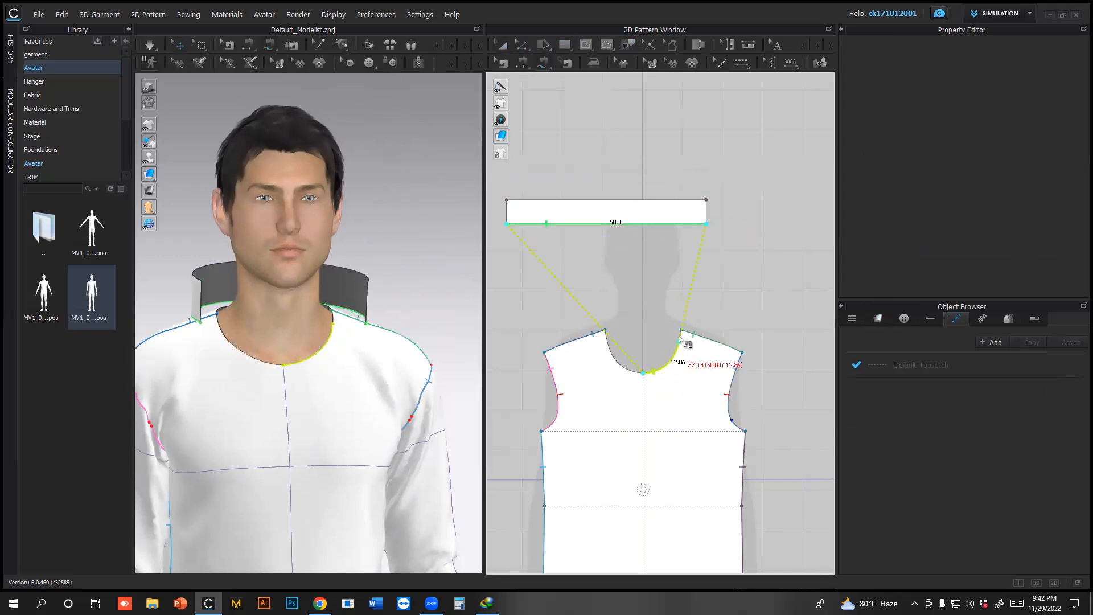
Add the whole back neckline, from shoulder point to shoulder point, to the collar seam
scroll(718, 285, "down", 3)
scroll(723, 292, "down", 1)
middle_click_drag(723, 293, 578, 286)
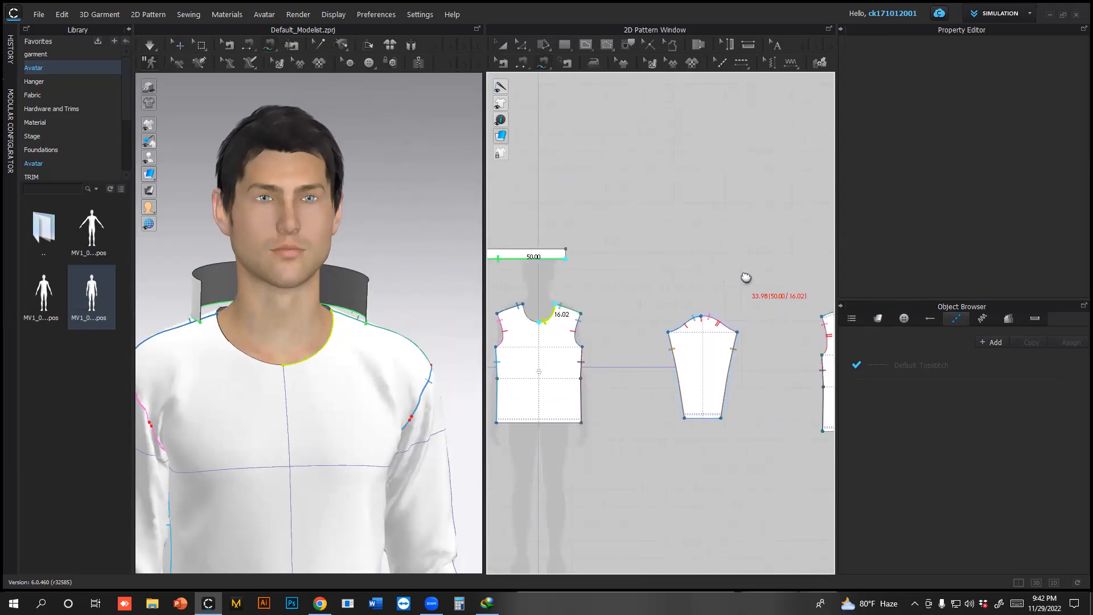
middle_click_drag(746, 278, 541, 290)
scroll(625, 307, "up", 5)
left_click(687, 359)
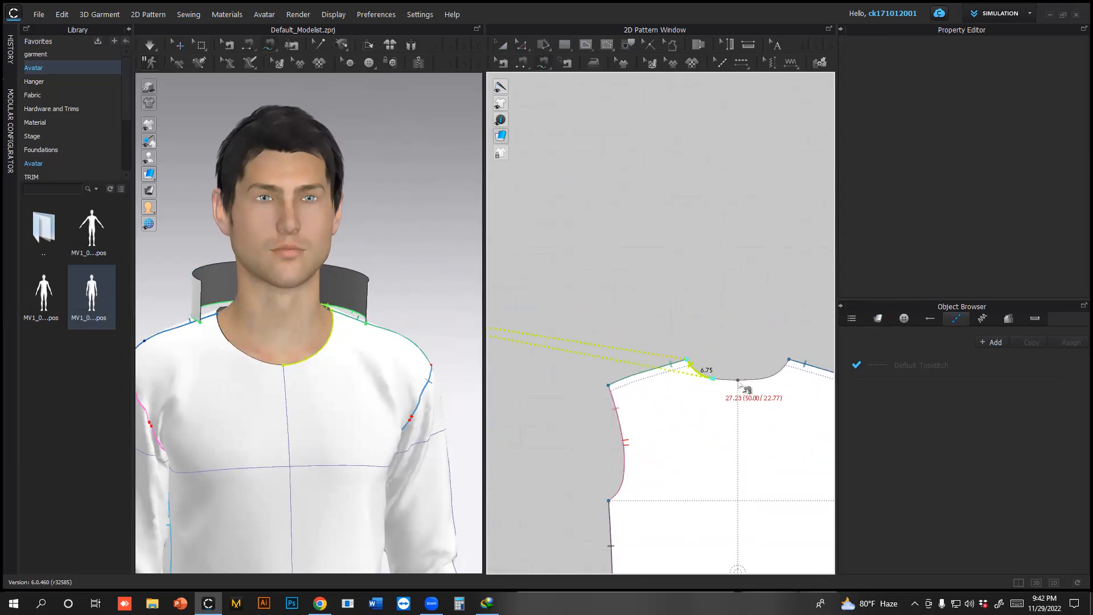
left_click(789, 358)
Complete the collar seam with the front neckline's left half from shoulder to centre front, and simulate the garment
scroll(640, 338, "down", 5)
middle_click_drag(639, 335, 870, 297)
scroll(547, 300, "up", 5)
left_click(547, 300)
left_click(590, 339)
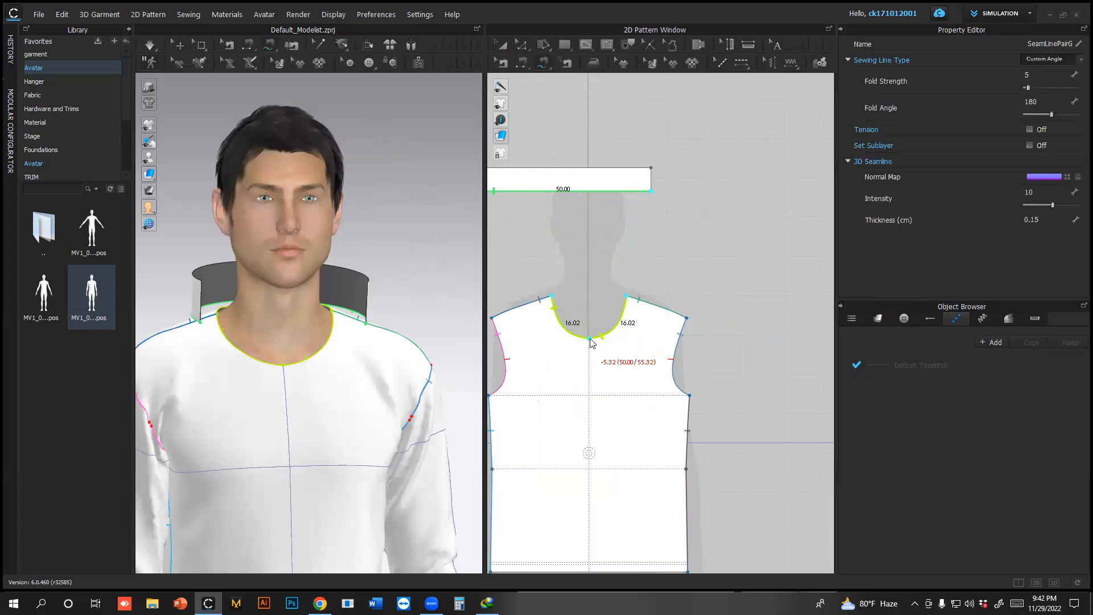
left_click(591, 340)
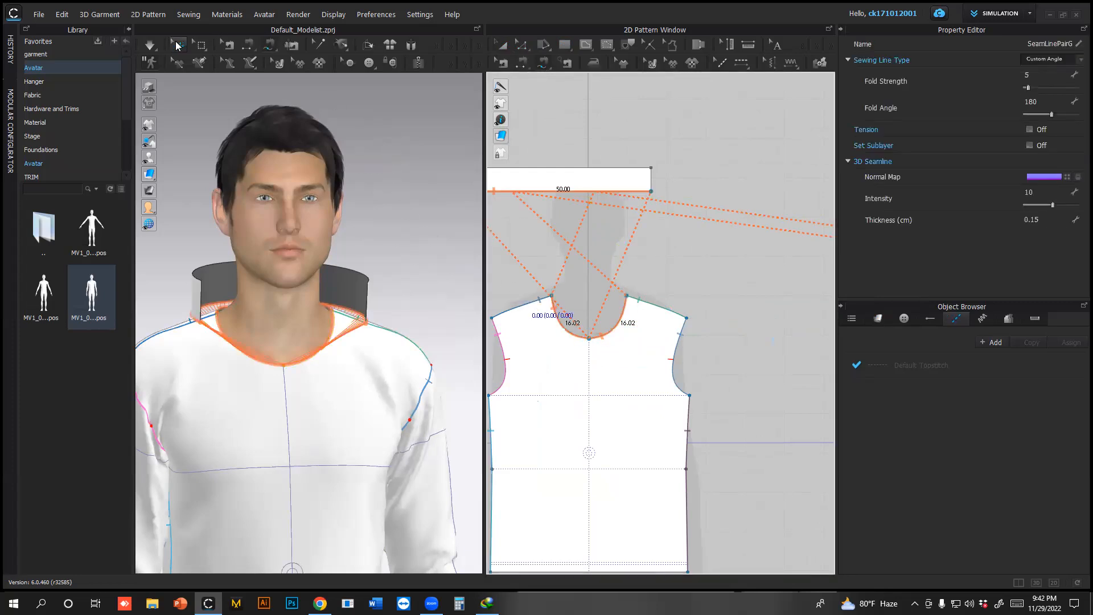
left_click(151, 46)
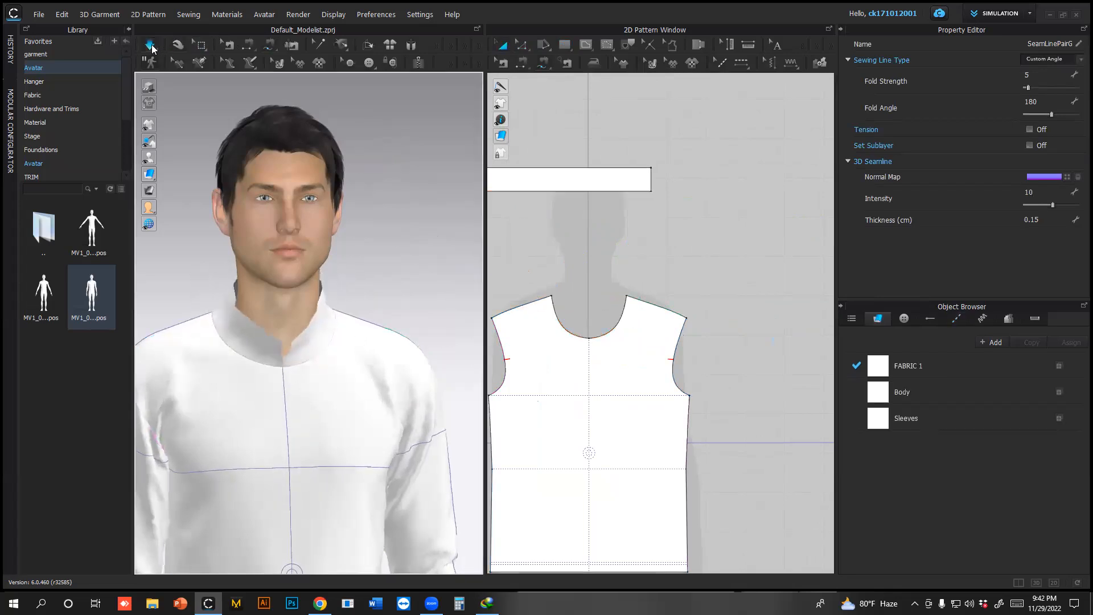
Raise the collar strip's upper edge by 2 cm
middle_click_drag(639, 298, 712, 349)
left_click(639, 234)
left_click(628, 157)
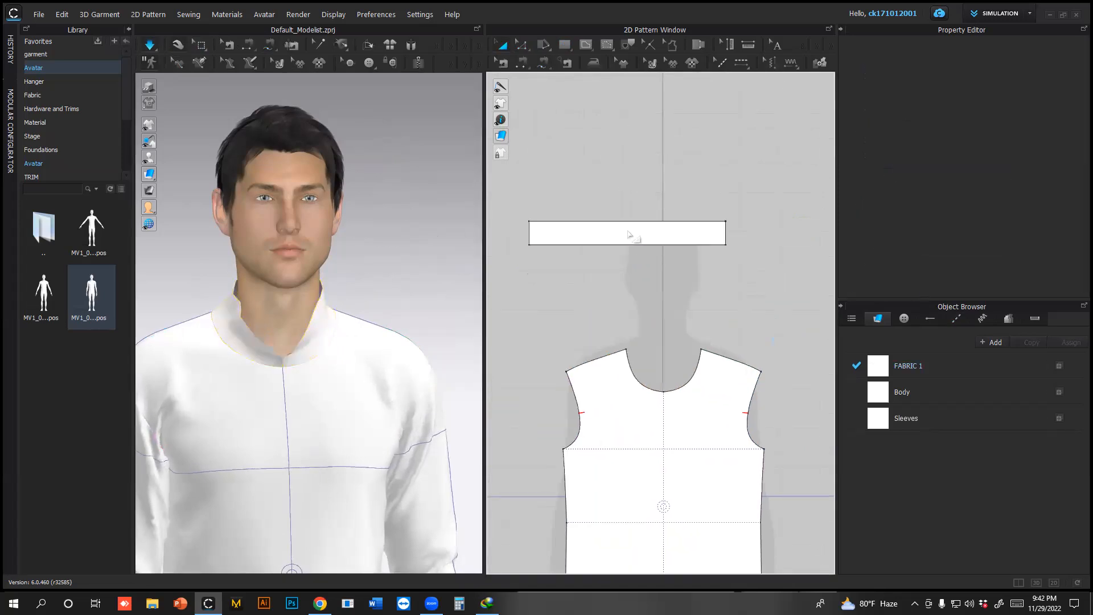
left_click(631, 222)
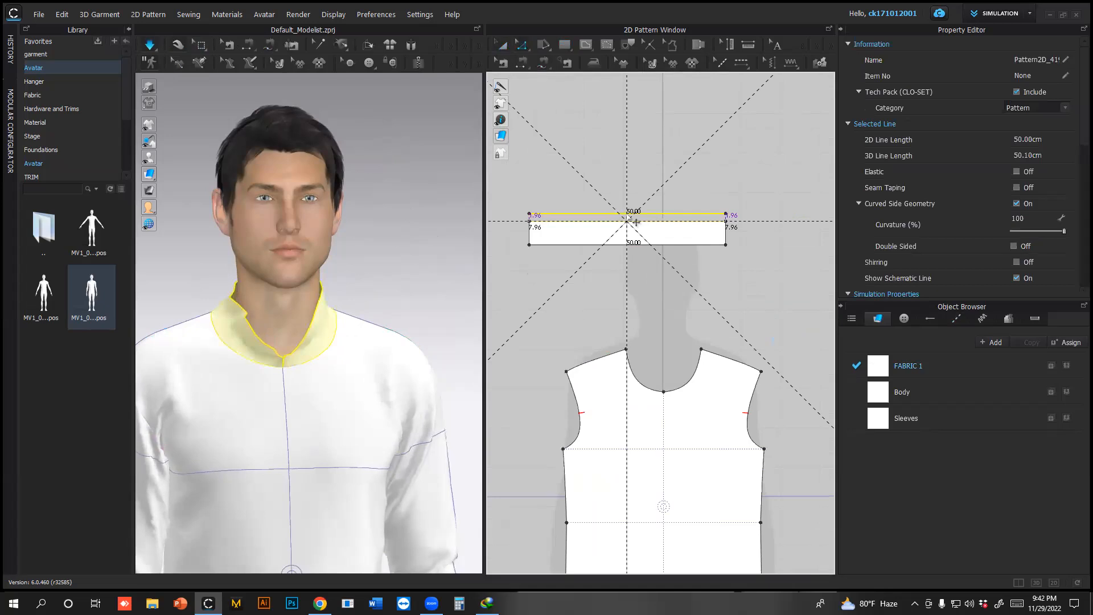
left_click_drag(628, 216, 627, 212)
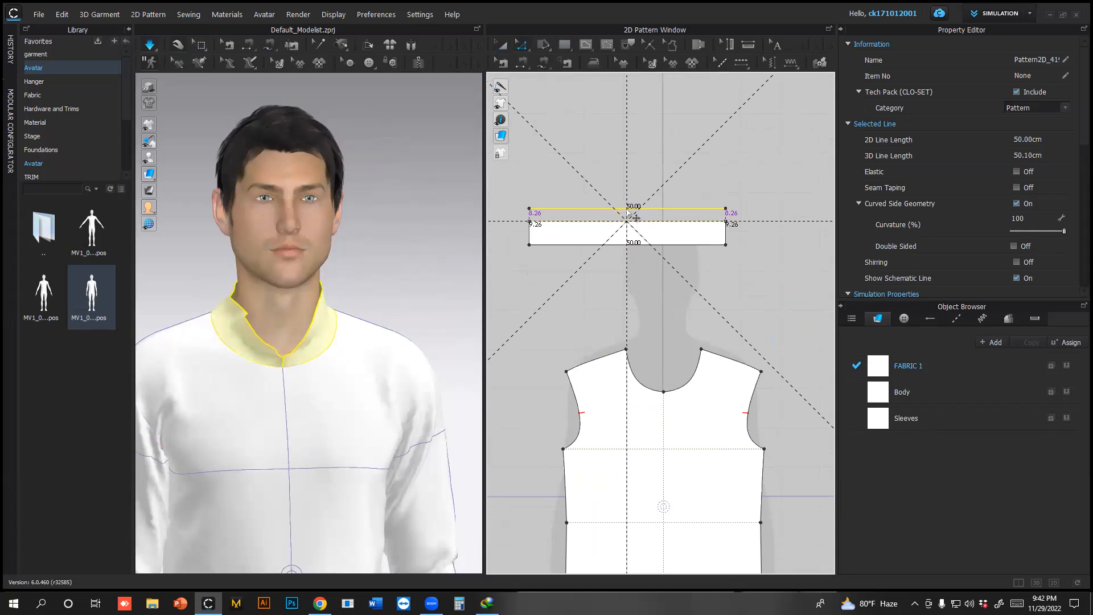
key("Return")
type("2")
key("Return")
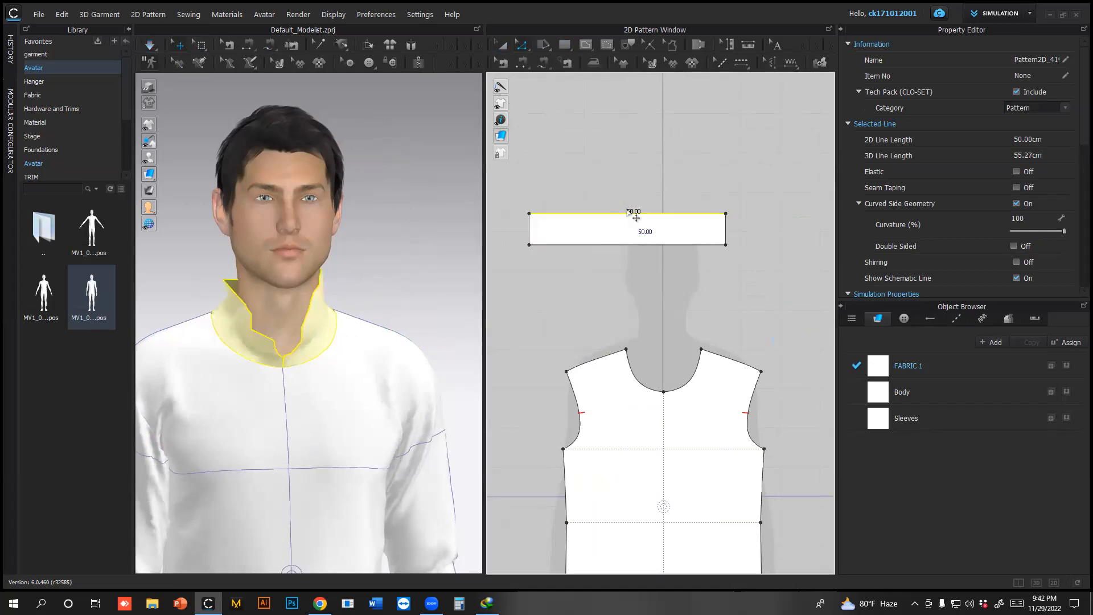
Simulate the garment with the taller collar and check its drape from an angled view
left_click(150, 47)
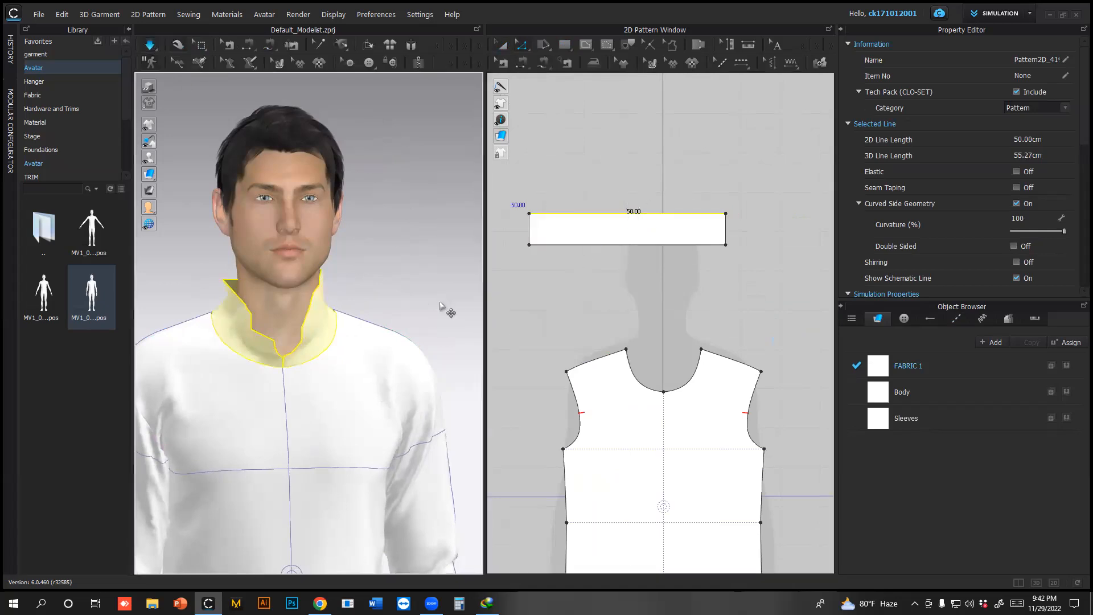
right_click_drag(435, 310, 399, 302)
key("space")
left_click(581, 305)
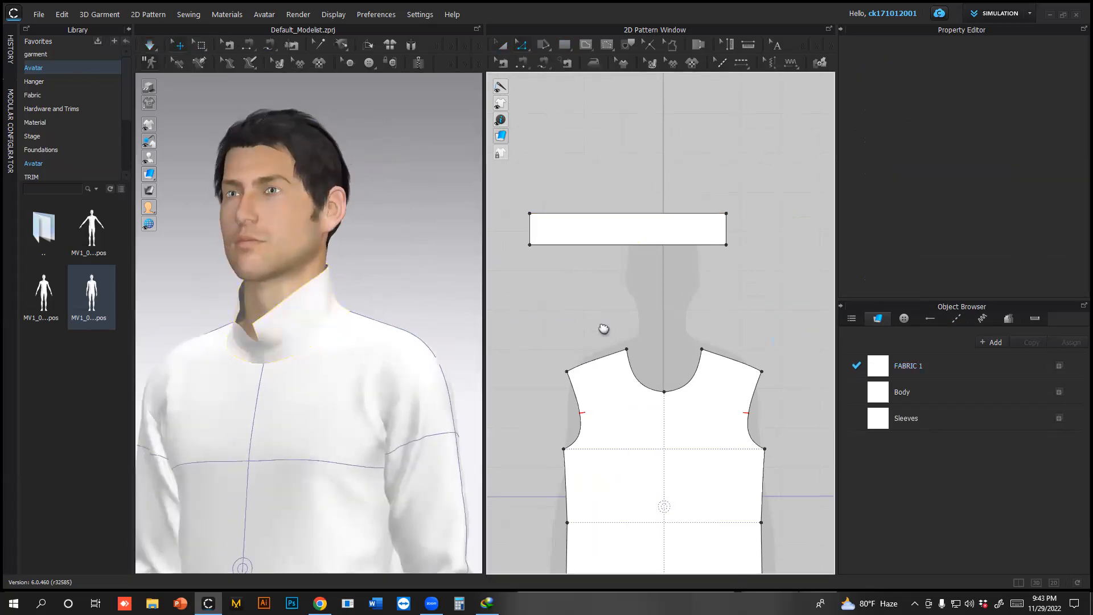
Draw a vertical internal line along the front pattern's centre, from the neckline down to the hem
right_click_drag(602, 324, 562, 231)
left_click(624, 272)
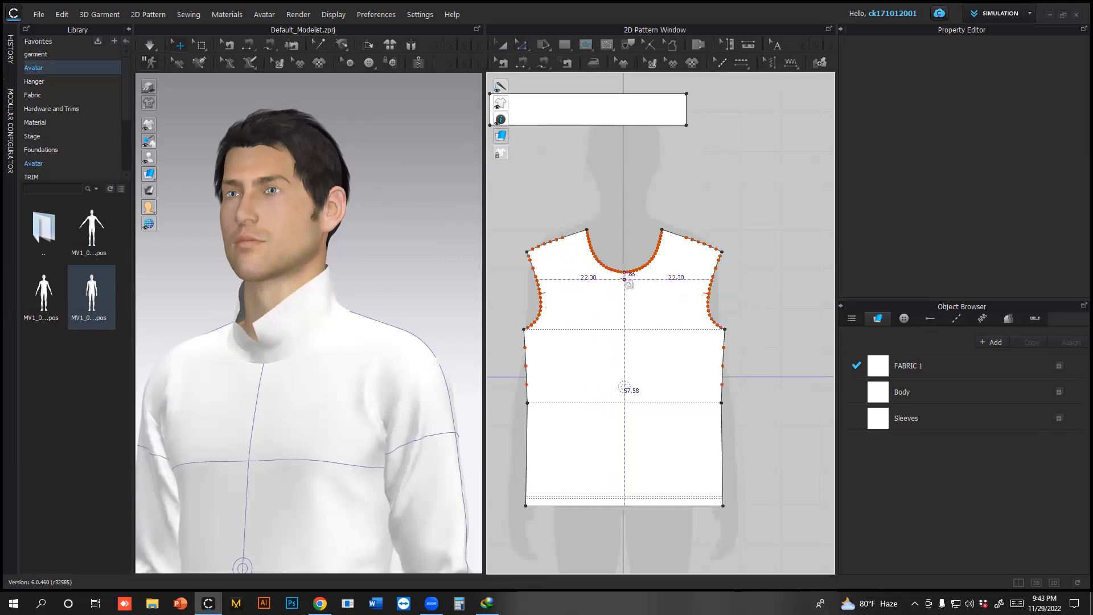
scroll(624, 272, "up", 5)
scroll(627, 307, "down", 5)
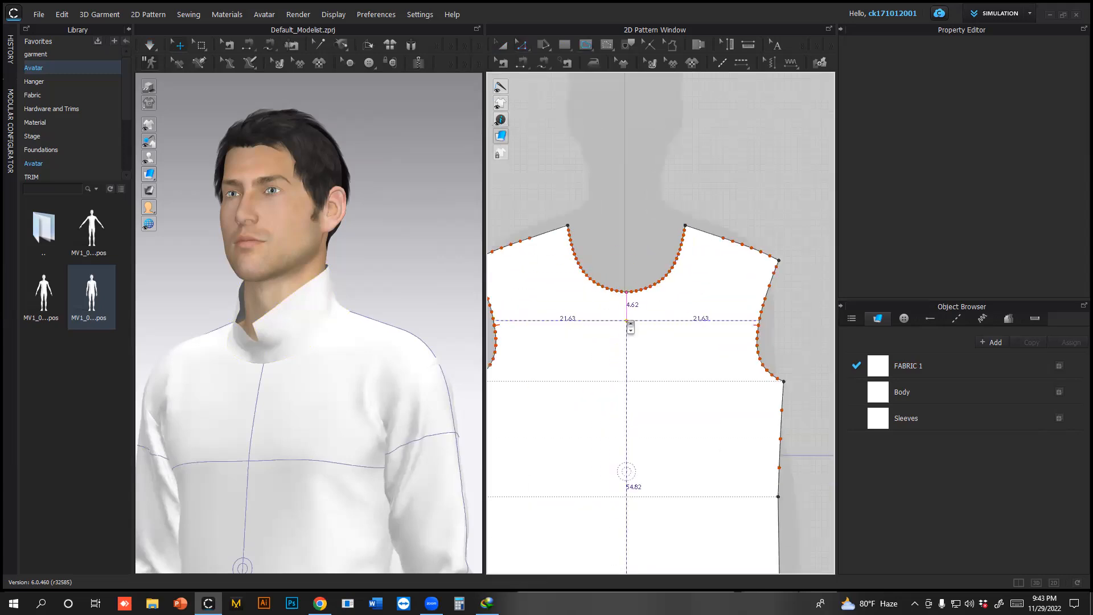
scroll(634, 348, "up", 6)
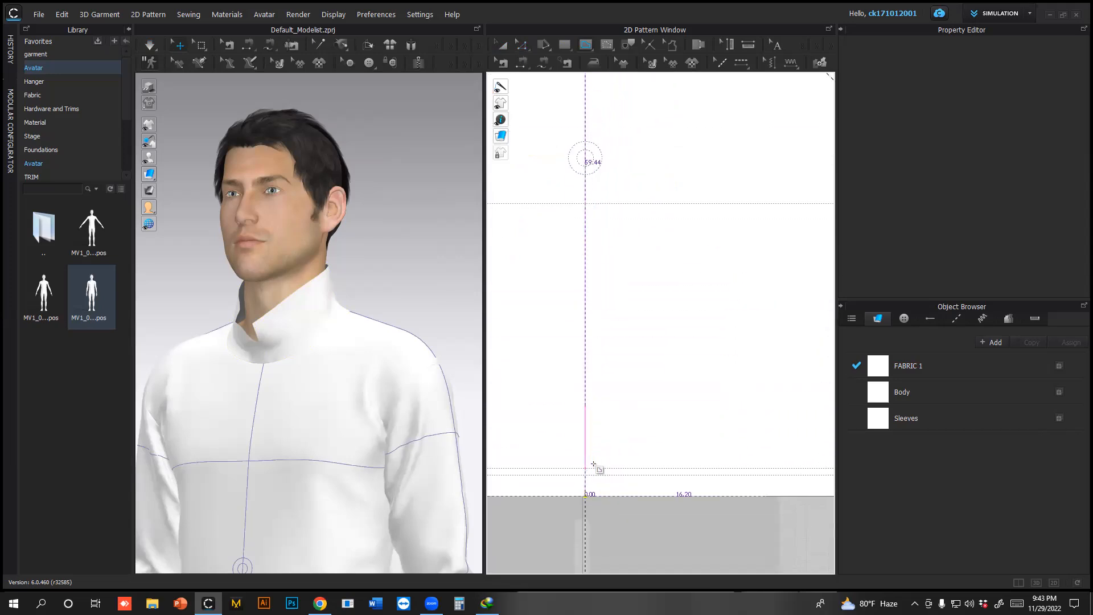
double_click(593, 464)
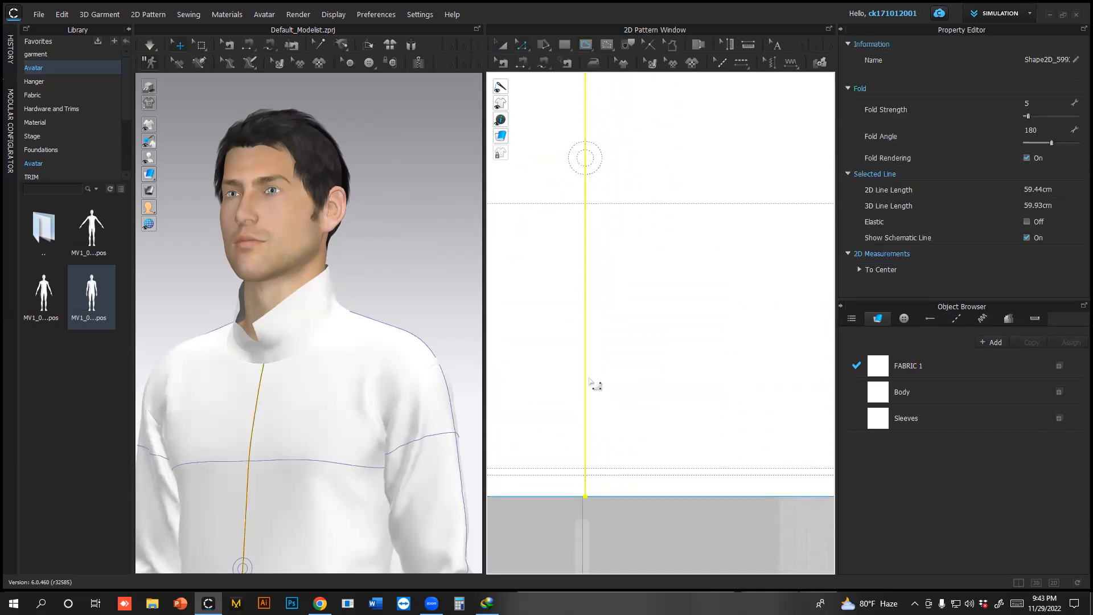
Cut the front pattern along its centre line without sewing, and simulate the garment so the front opens
right_click(588, 374)
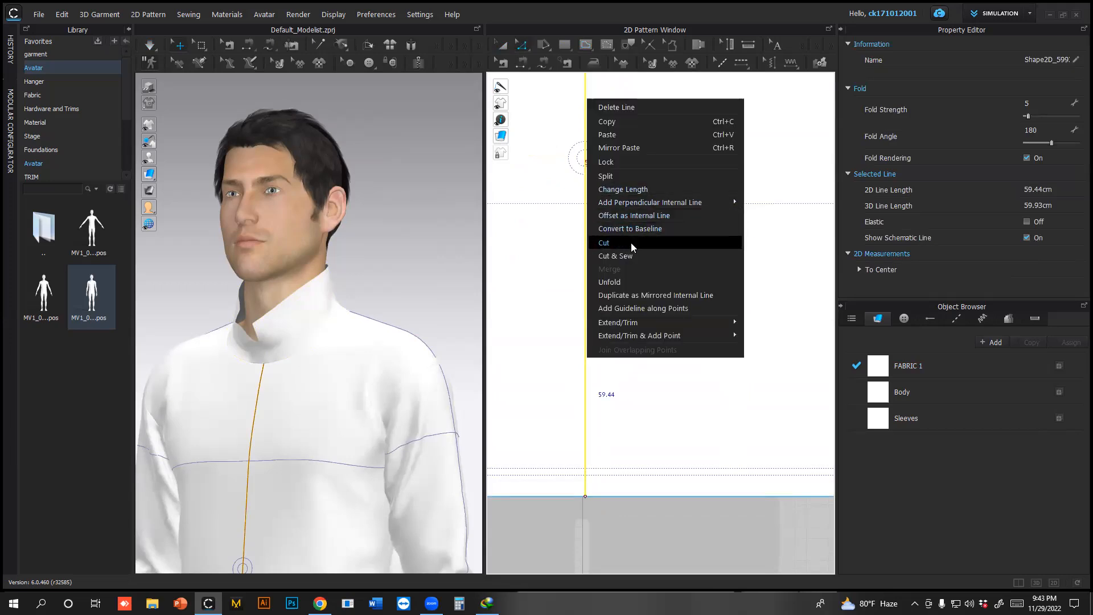
left_click(631, 242)
key("space")
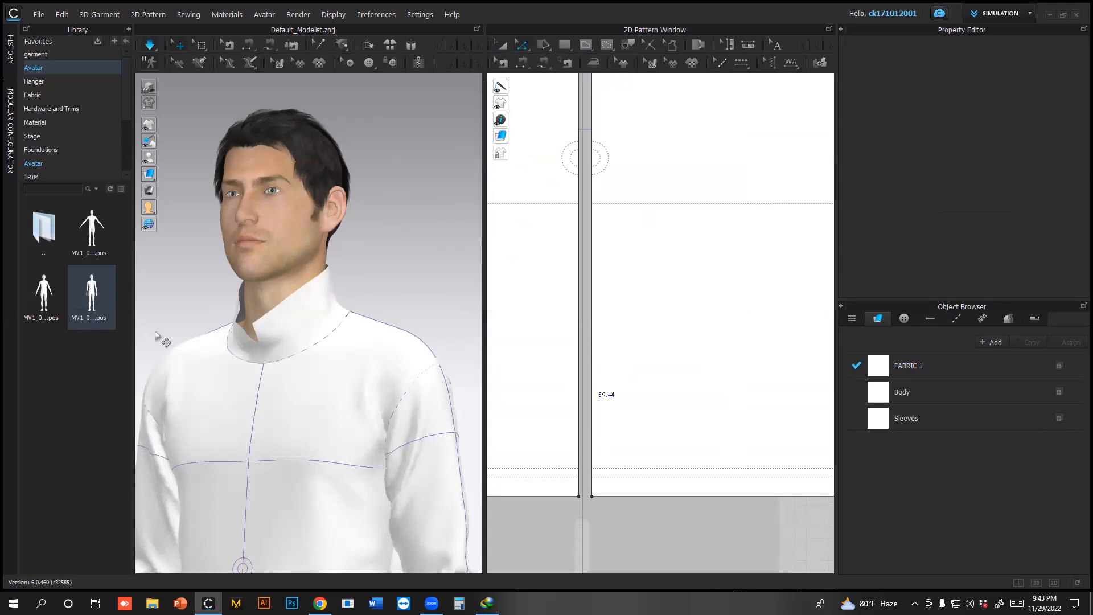
scroll(300, 368, "down", 3)
right_click_drag(307, 341, 340, 347)
middle_click_drag(340, 347, 329, 208)
scroll(444, 217, "down", 2)
right_click_drag(444, 217, 428, 221)
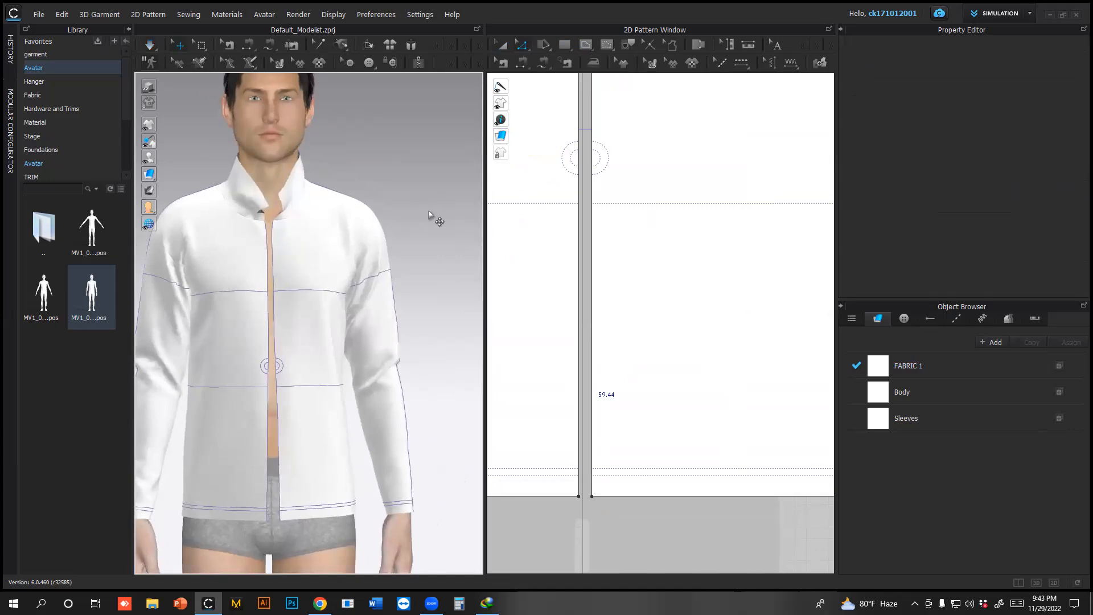
Offset both centre-front edges inward by 1 cm as internal lines, and cut the front panels along them
scroll(576, 269, "down", 3)
middle_click_drag(576, 269, 633, 393)
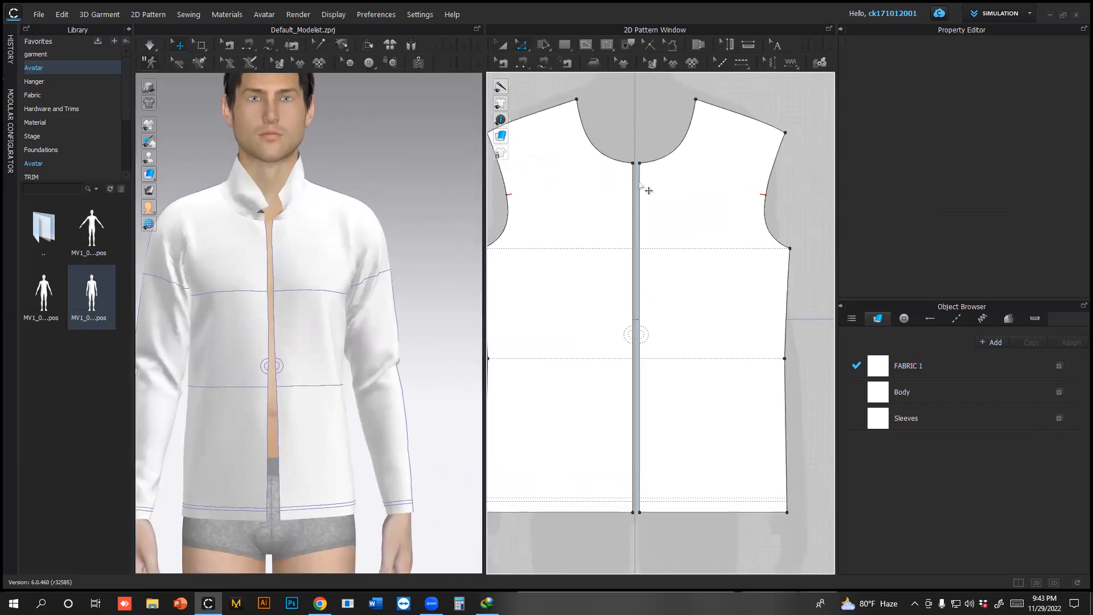
left_click(641, 181)
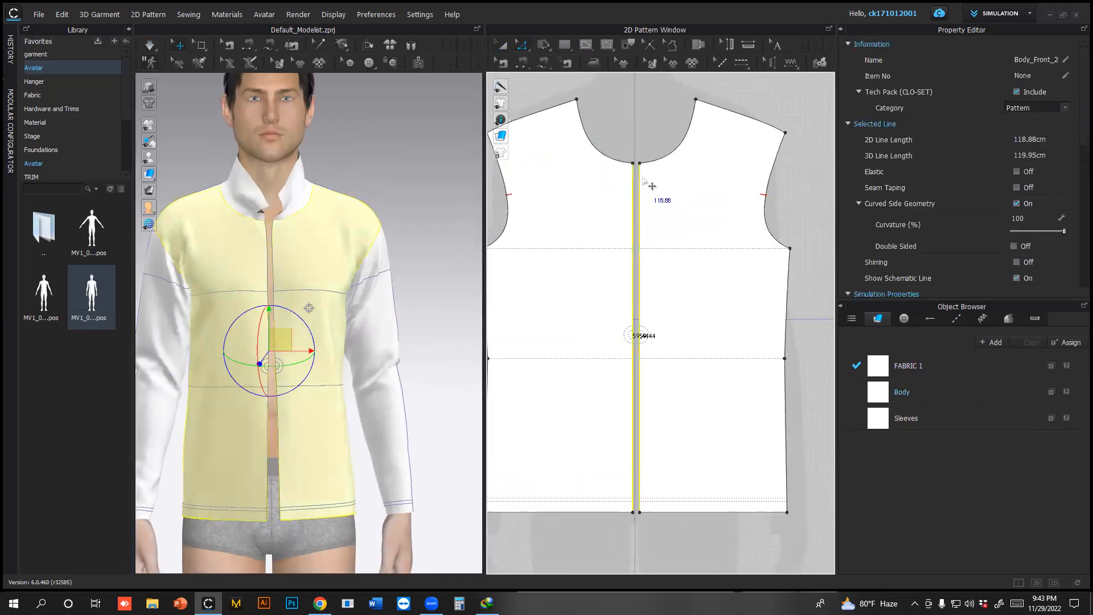
right_click(643, 179)
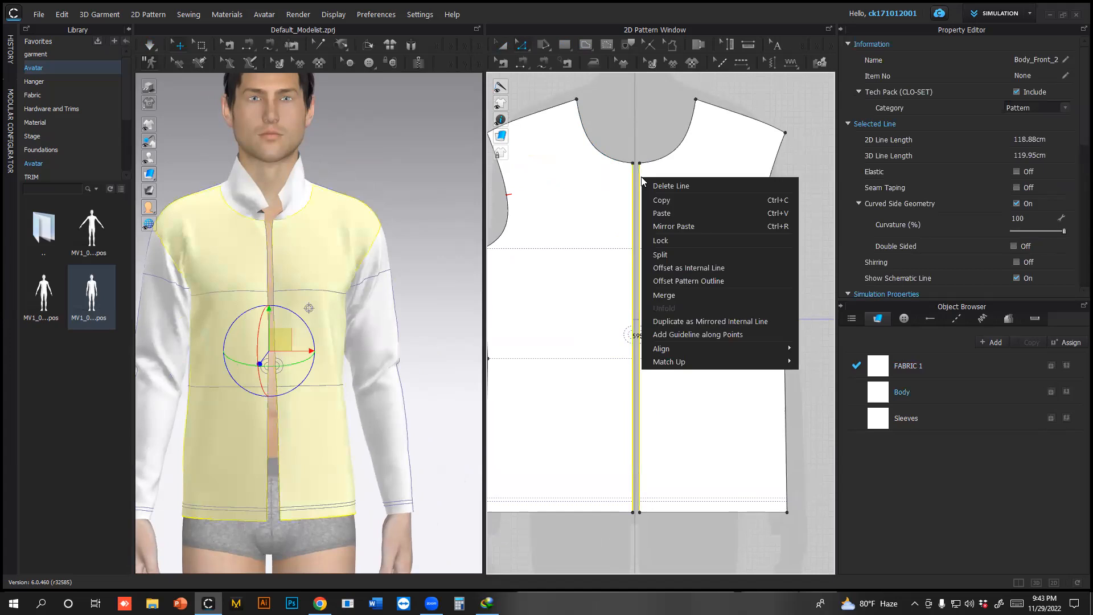
left_click(688, 271)
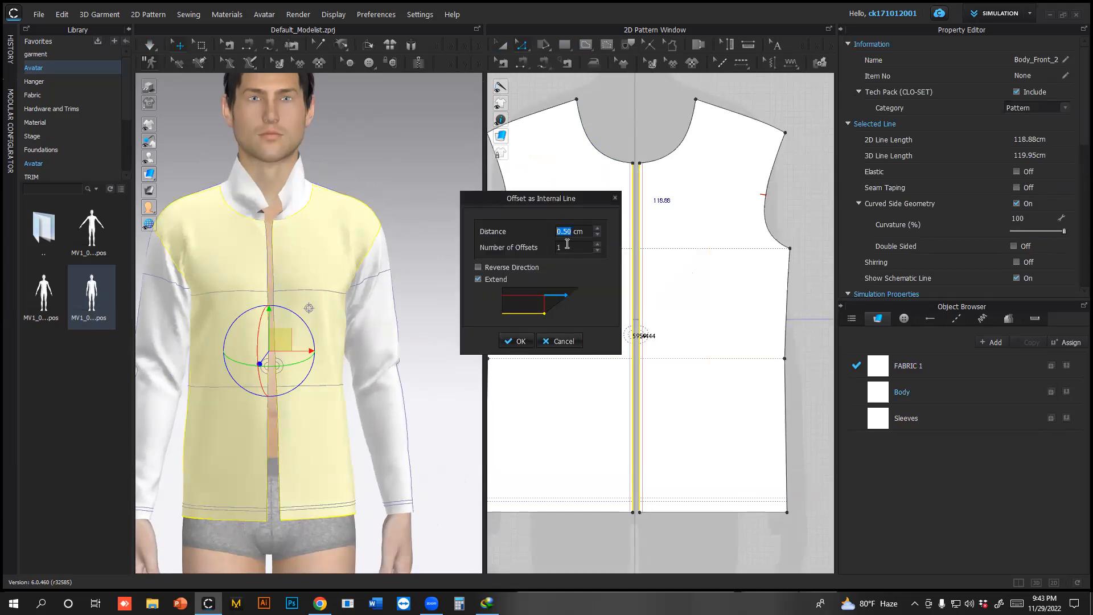
type("1")
key("Return")
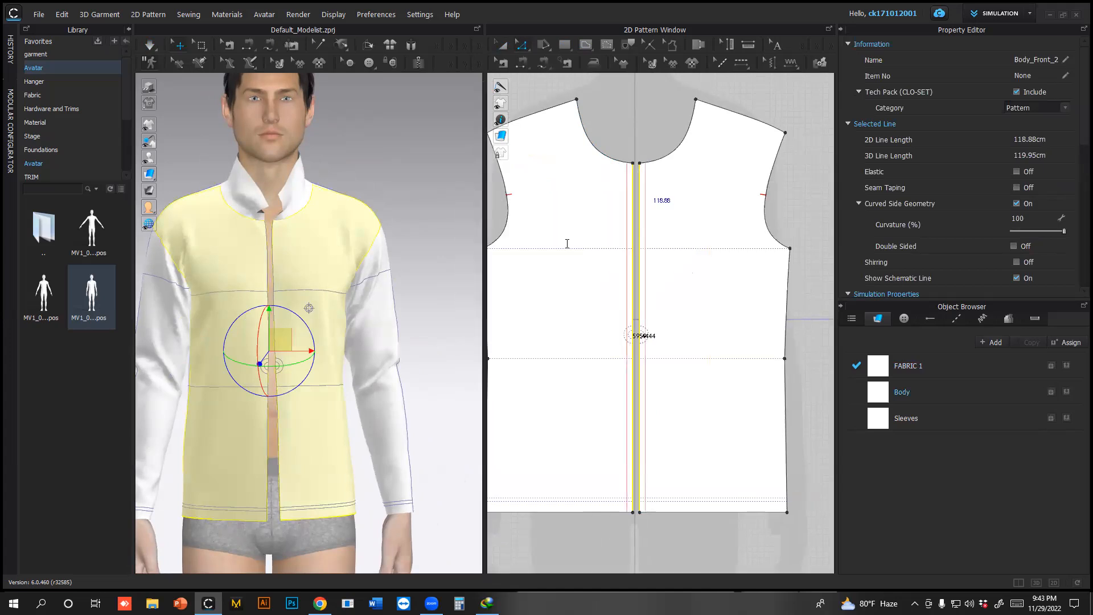
right_click(627, 201)
left_click(649, 343)
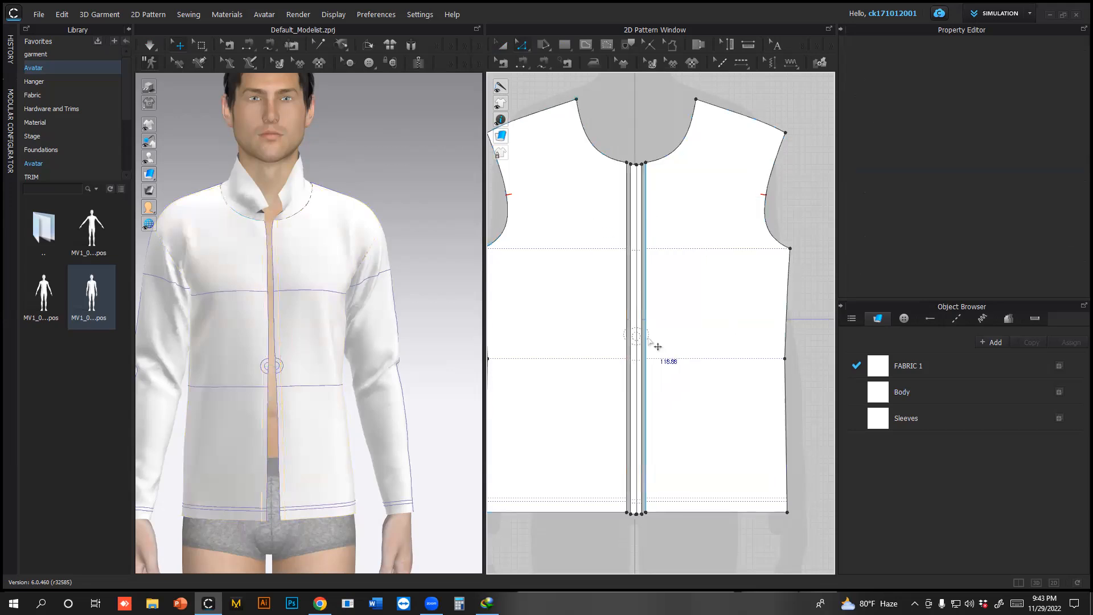
middle_click_drag(642, 197, 655, 278)
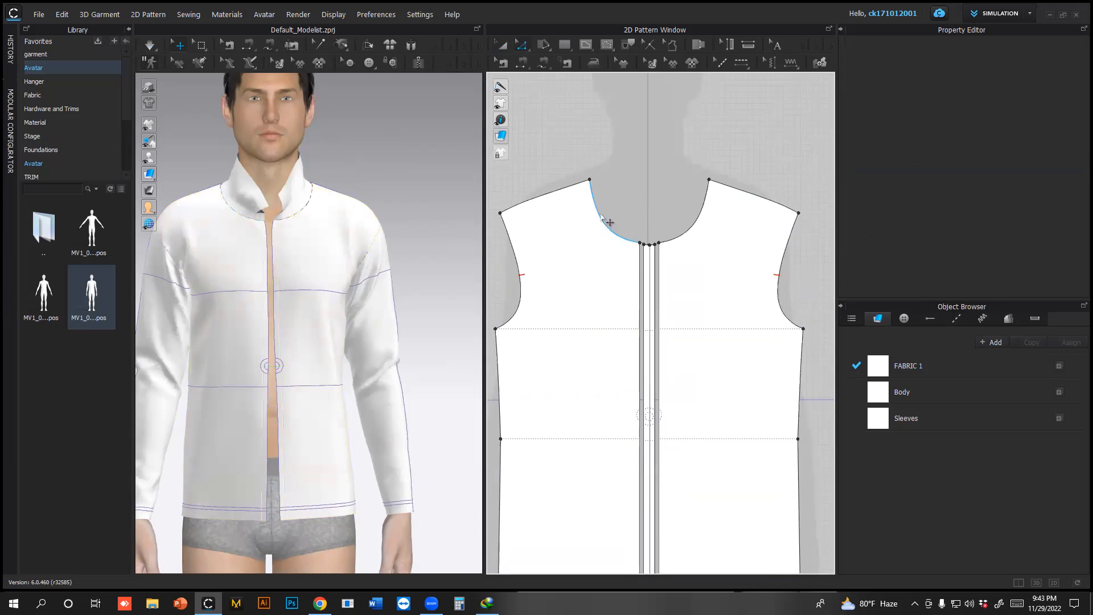
scroll(620, 214, "down", 5)
middle_click_drag(620, 215, 620, 332)
scroll(557, 253, "up", 5)
left_click(563, 262)
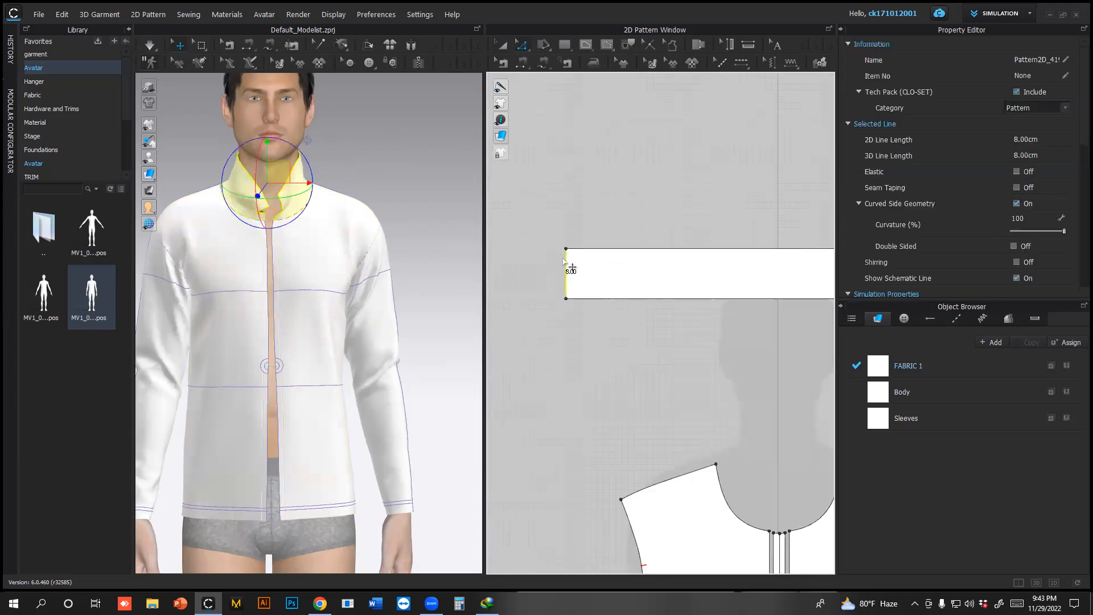
right_click(563, 260)
left_click(576, 202)
Offset both short ends of the collar strip inward as internal lines, and cut the collar along them
scroll(609, 198, "down", 3)
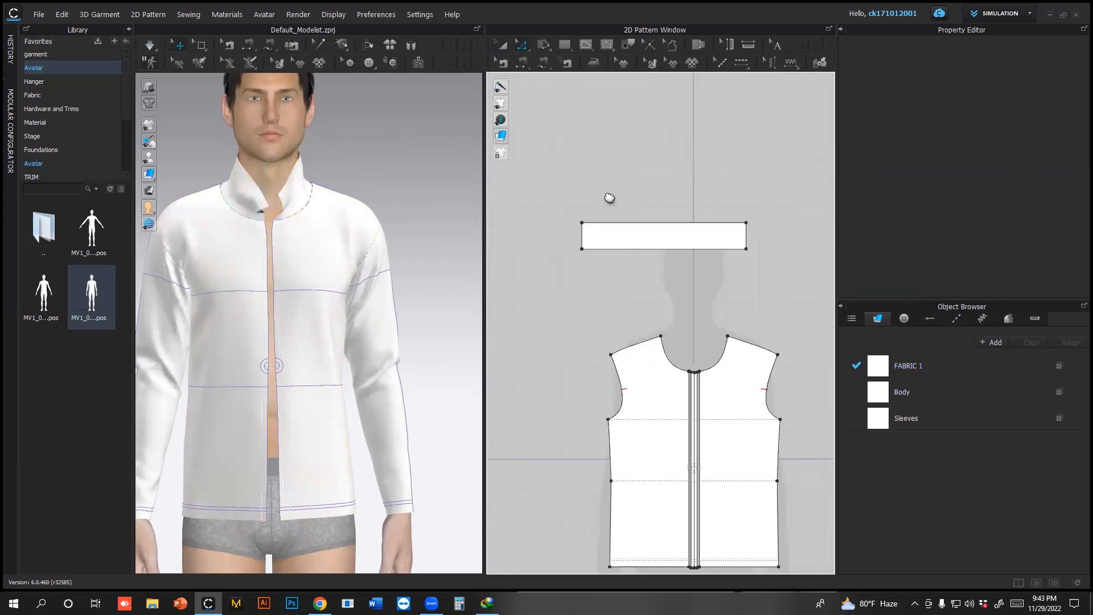
scroll(609, 197, "down", 1)
left_click(708, 232)
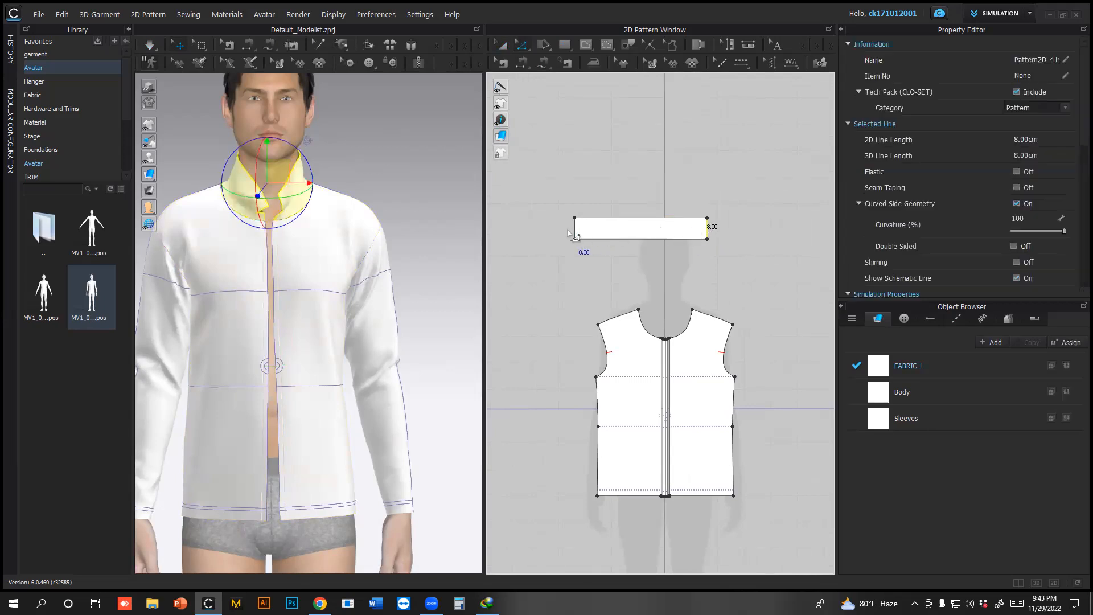
left_click(584, 237, "shift")
scroll(584, 235, "up", 5)
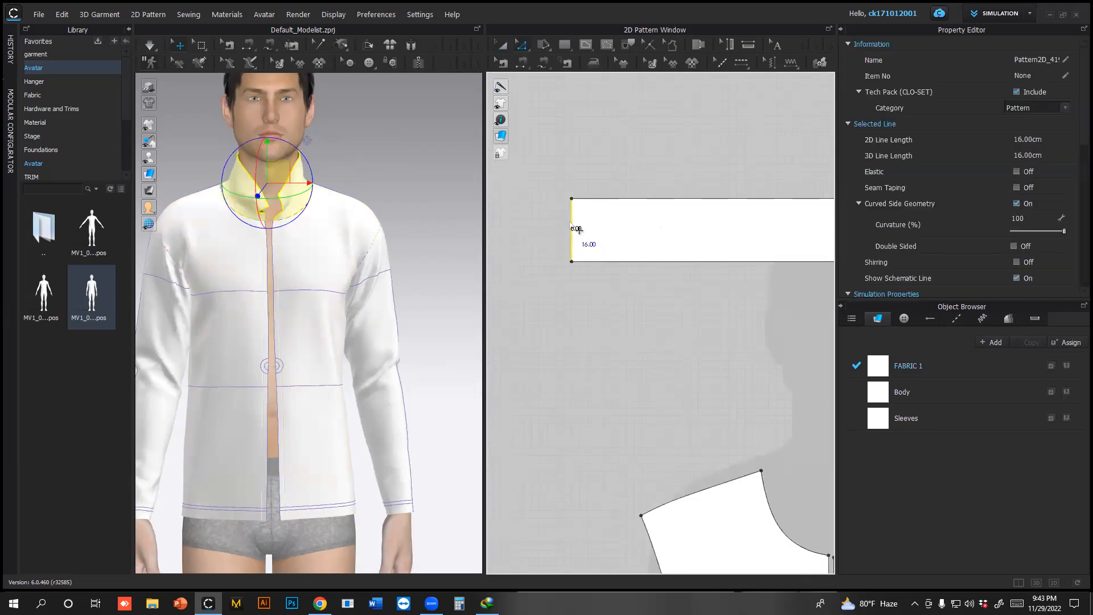
right_click(571, 220)
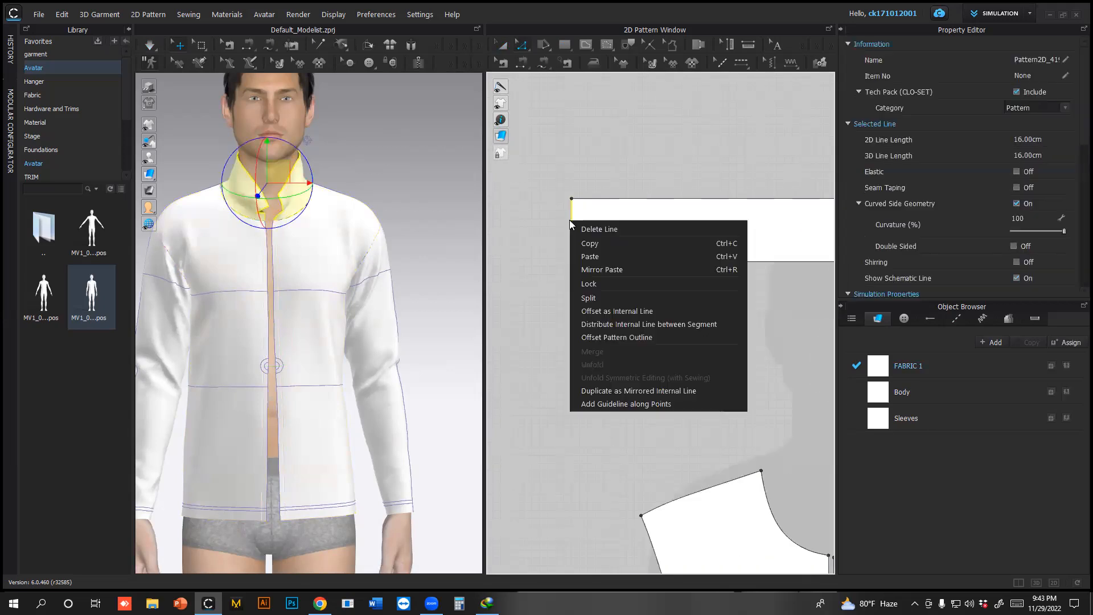
left_click(620, 312)
left_click(517, 340)
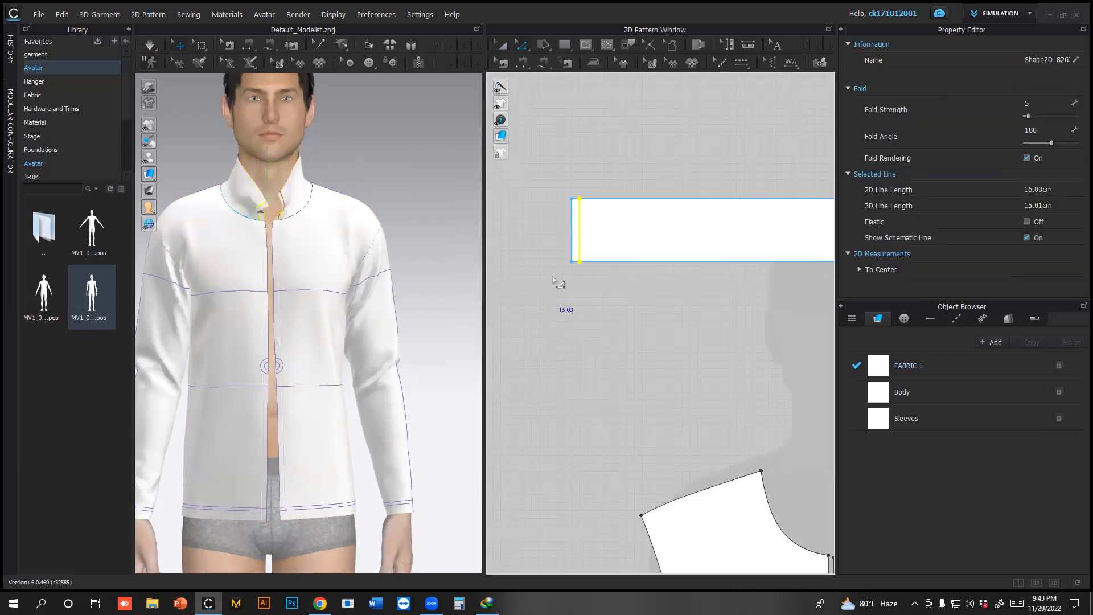
right_click(580, 220)
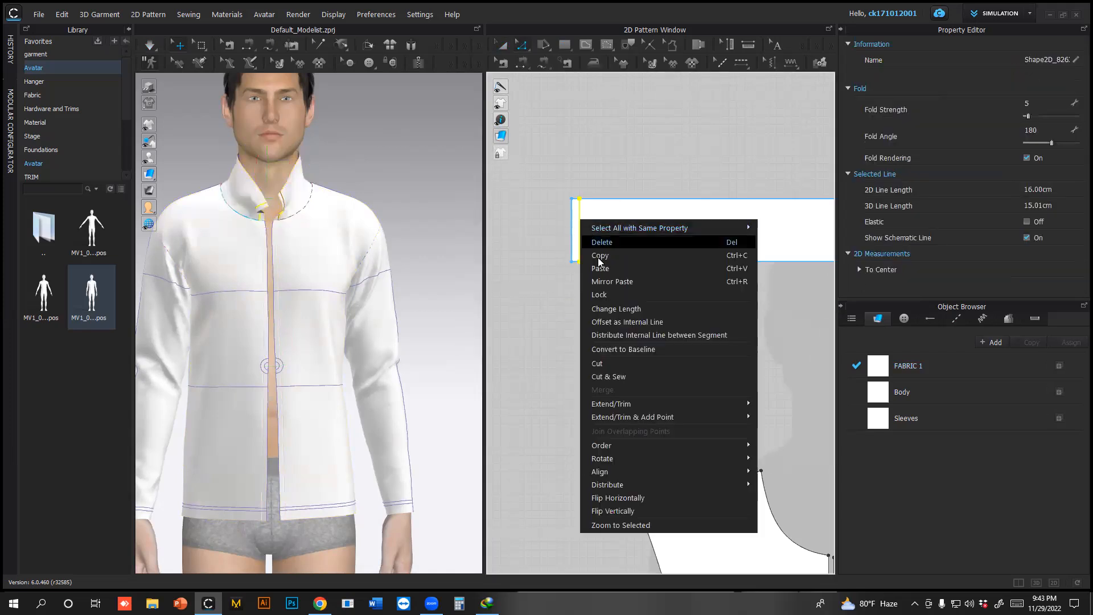
left_click(603, 364)
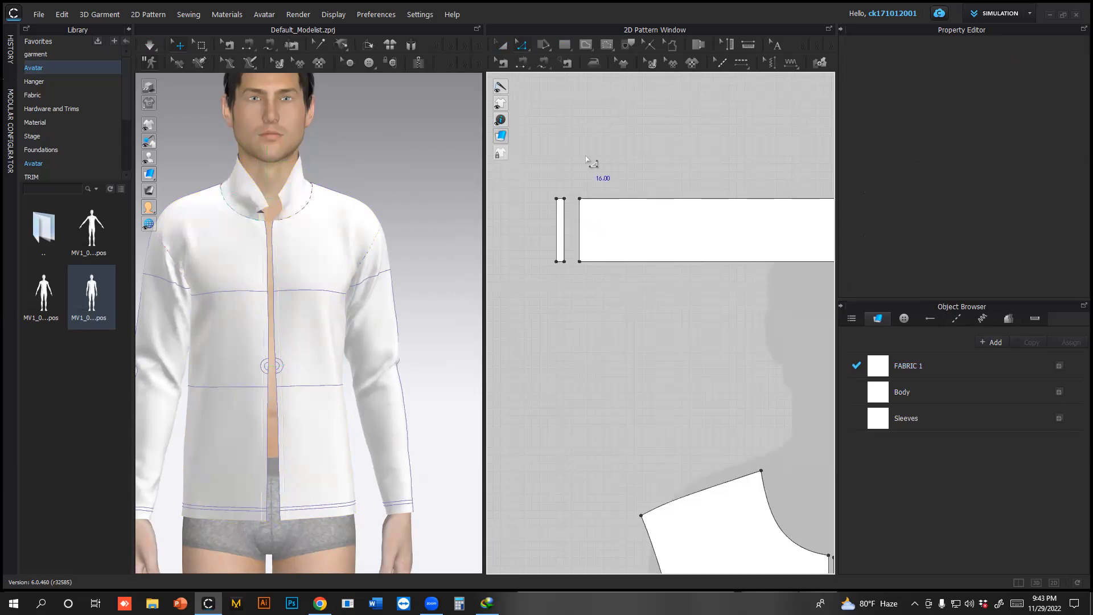
Check the cut front and collar pieces, and compare them with the reference puffer jacket photos in Chrome before returning to CLO
scroll(240, 192, "down", 5)
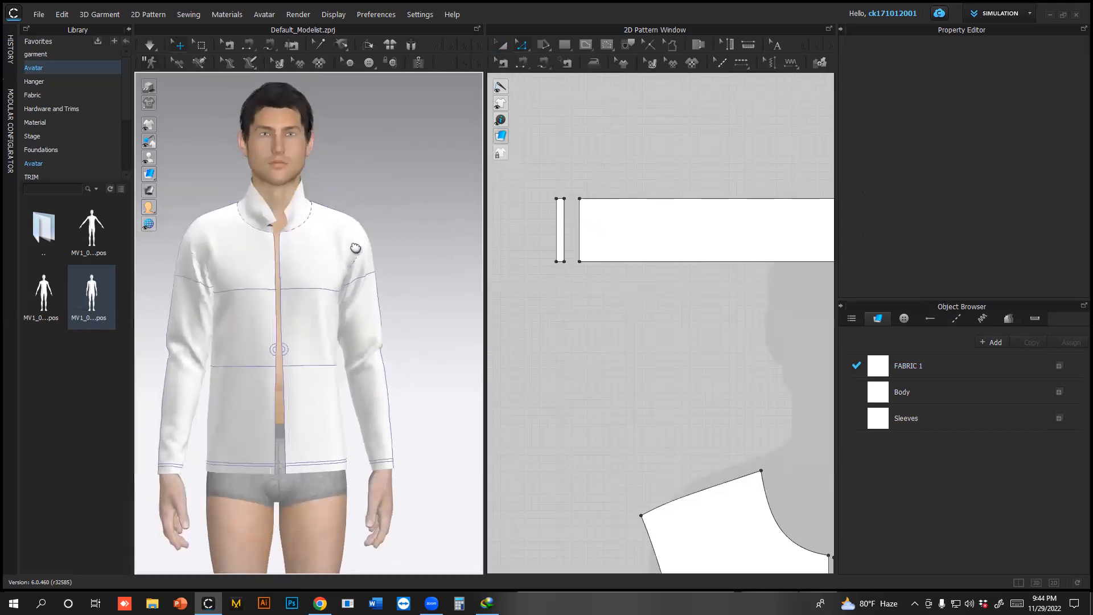
scroll(592, 263, "down", 3)
scroll(588, 263, "down", 2)
scroll(612, 389, "up", 2)
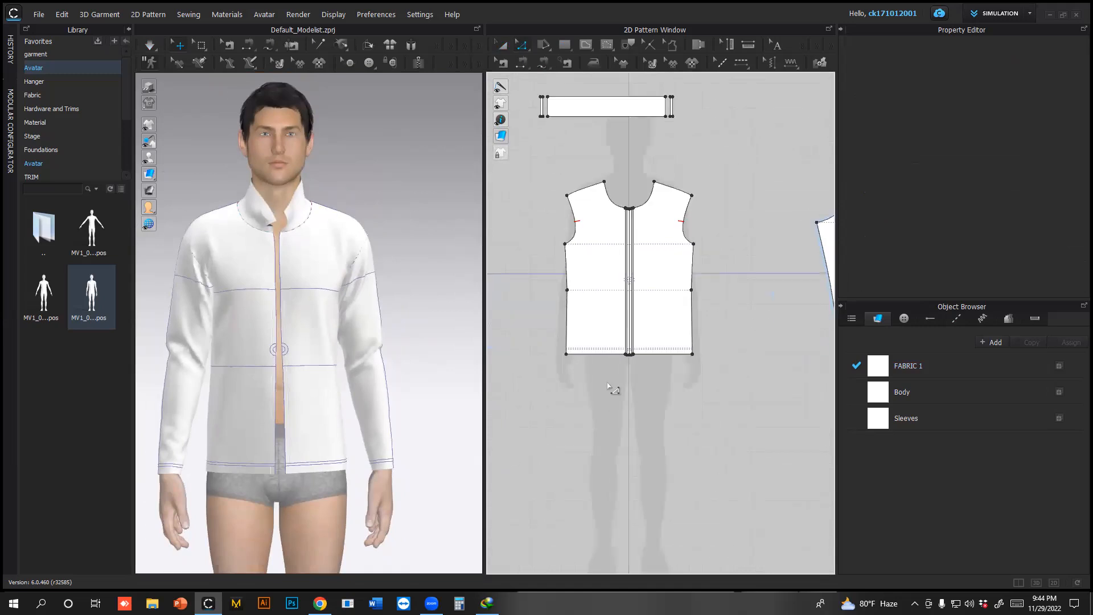
left_click(601, 363)
left_click(617, 383)
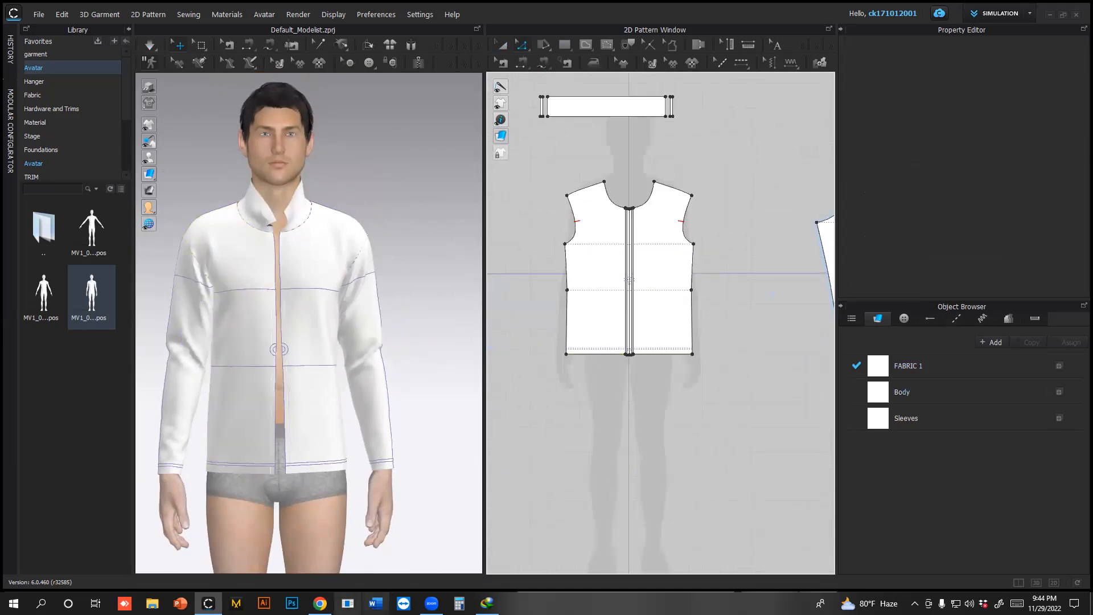
left_click(320, 603)
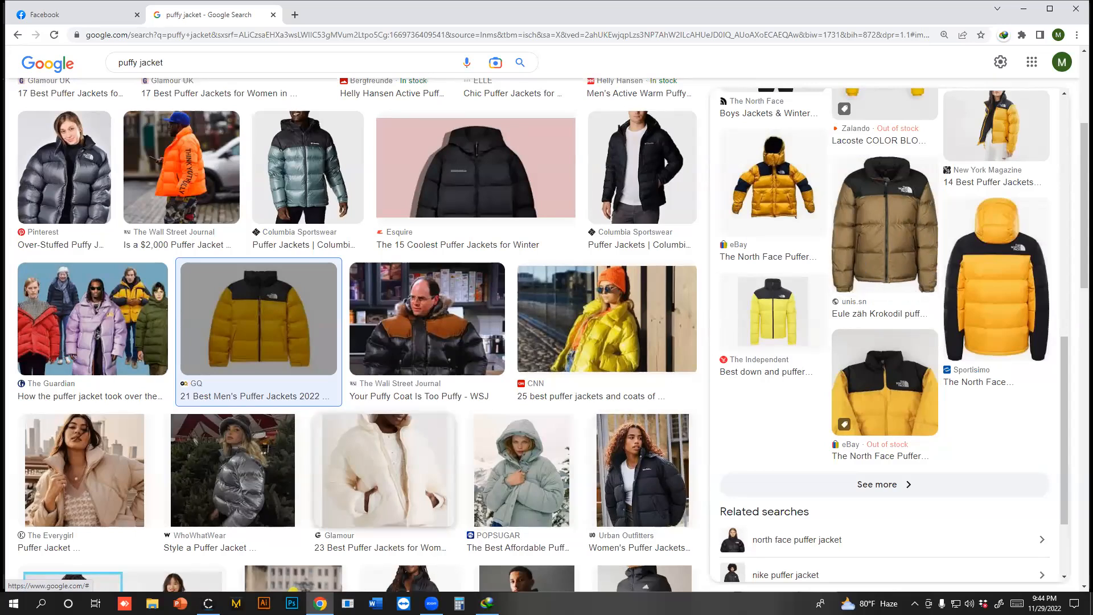
key("alt+Tab")
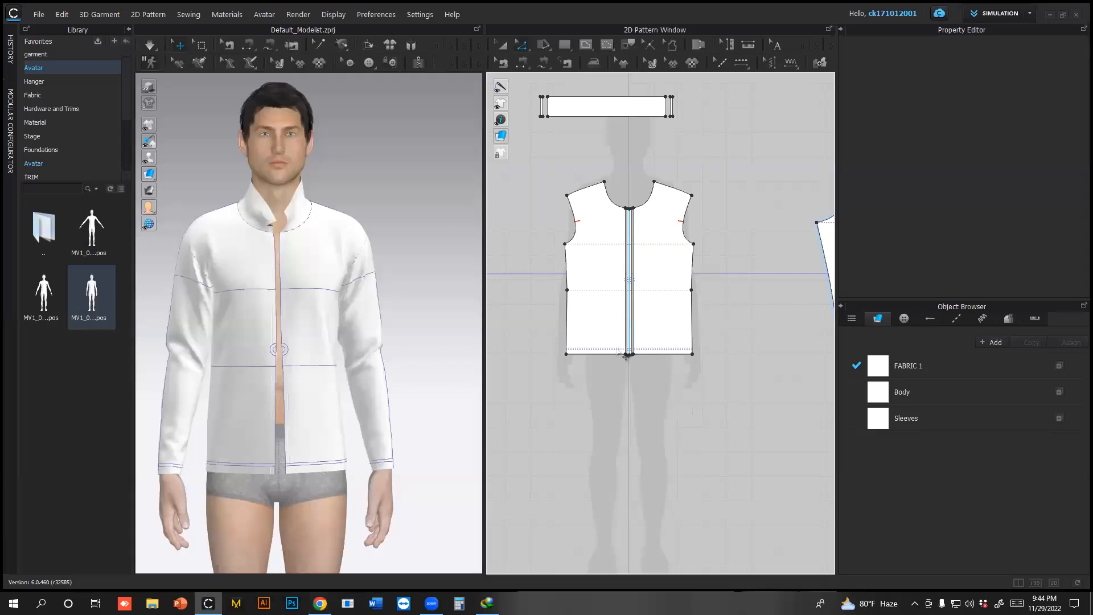
Offset both front hem edges inward as three internal lines spaced 16 cm apart across the front panels
left_click(612, 354)
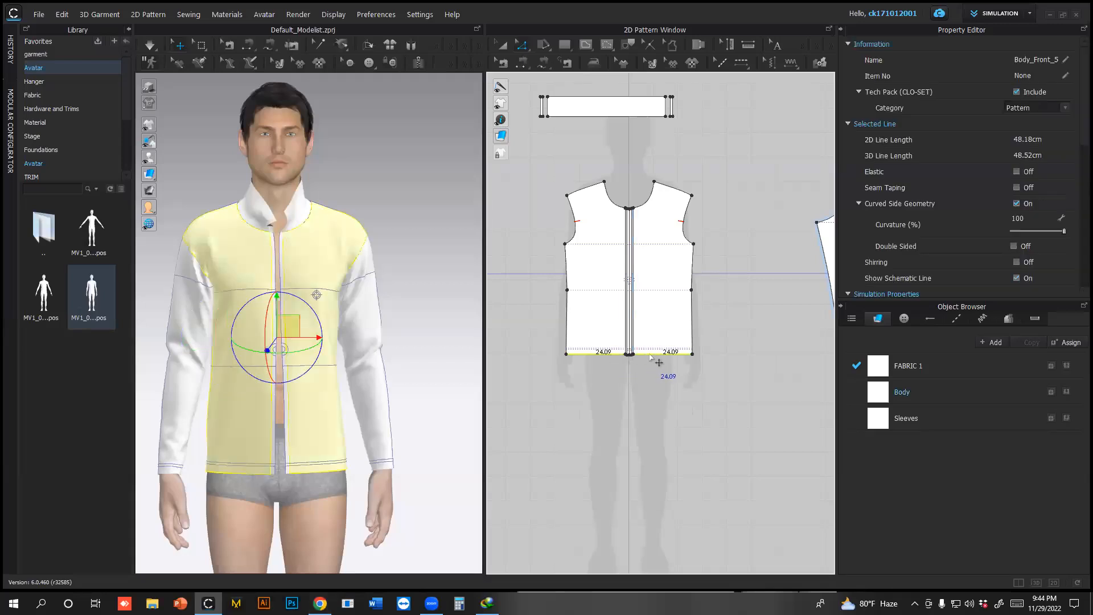
right_click(649, 355)
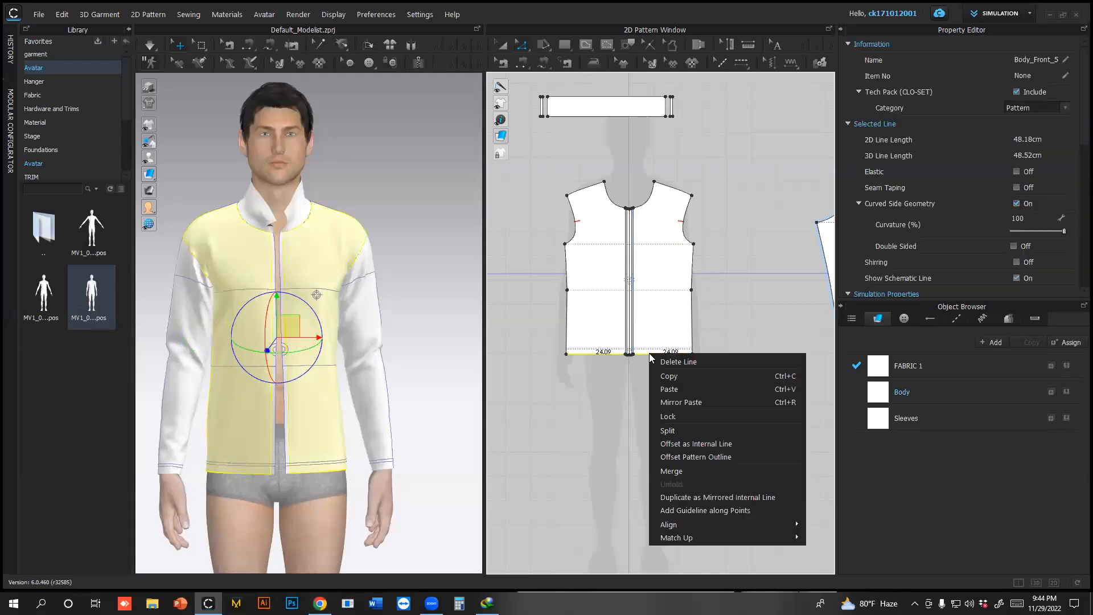
left_click(684, 448)
left_click_drag(574, 194, 412, 198)
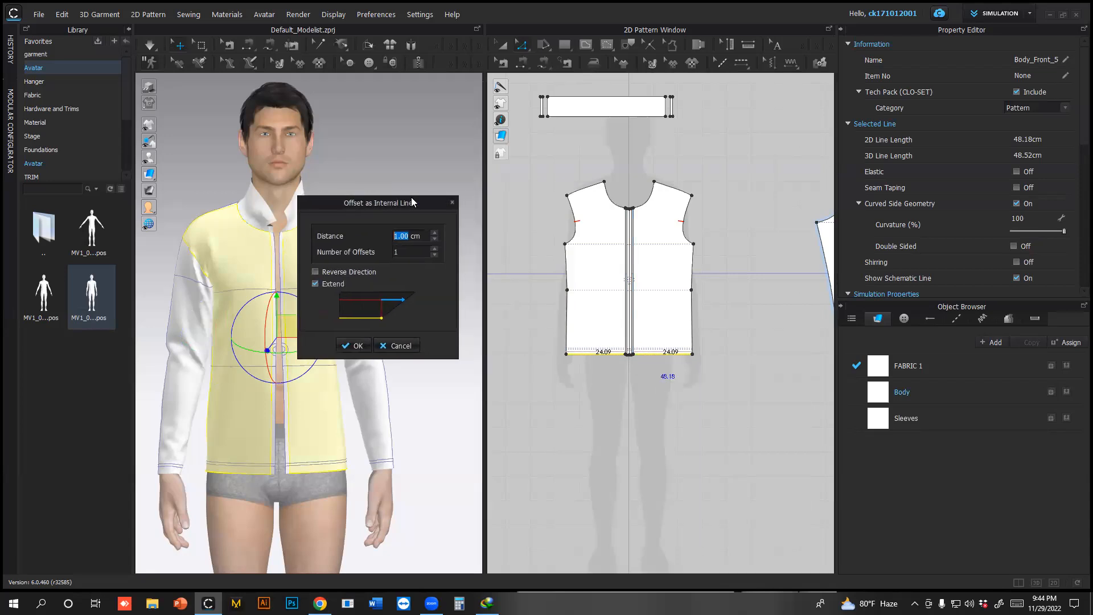
left_click(436, 234)
left_click(436, 234)
left_click(436, 234)
left_click(435, 234)
left_click(435, 234)
left_click(436, 234)
left_click(435, 234)
left_click(435, 234)
left_click(436, 234)
left_click(436, 234)
left_click(436, 234)
left_click(435, 234)
left_click(435, 234)
left_click(436, 234)
left_click(435, 249)
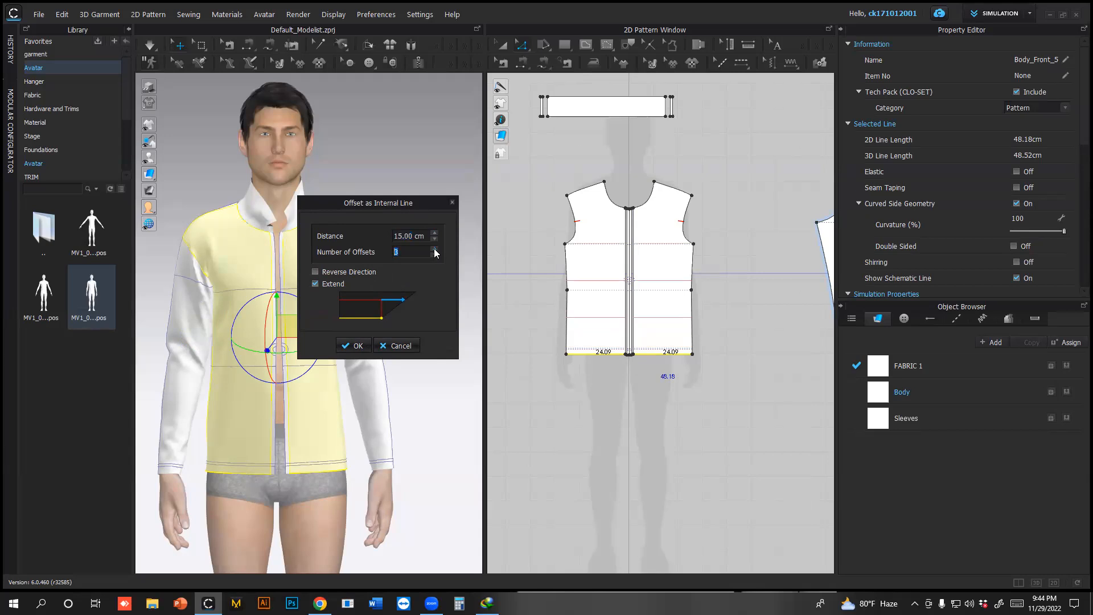
left_click(435, 234)
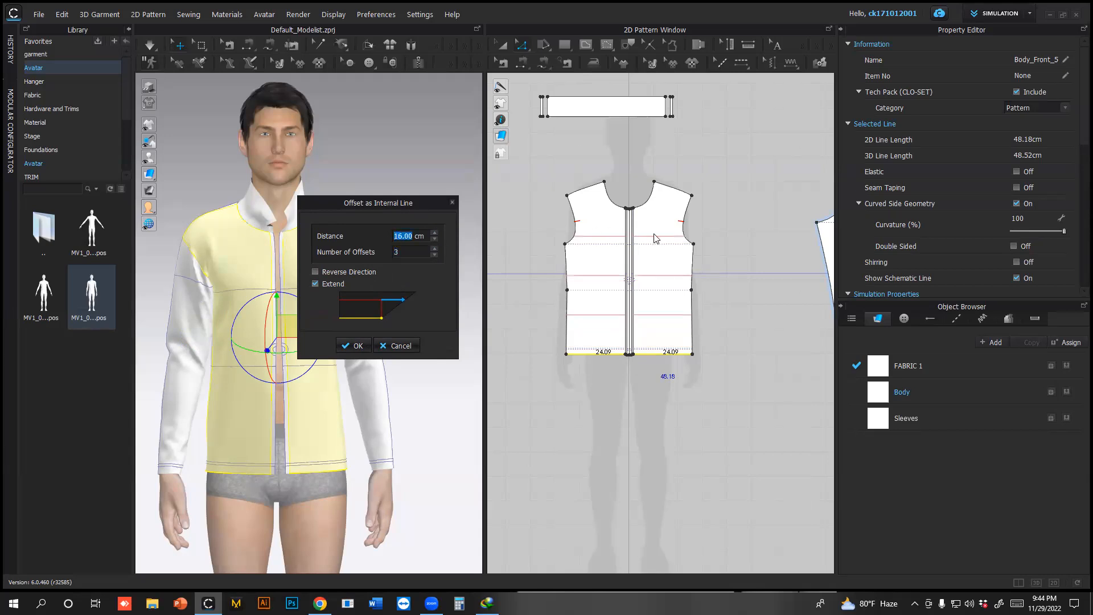
left_click(349, 346)
Cut and sew the front panels along the three horizontal internal lines
scroll(598, 311, "down", 3)
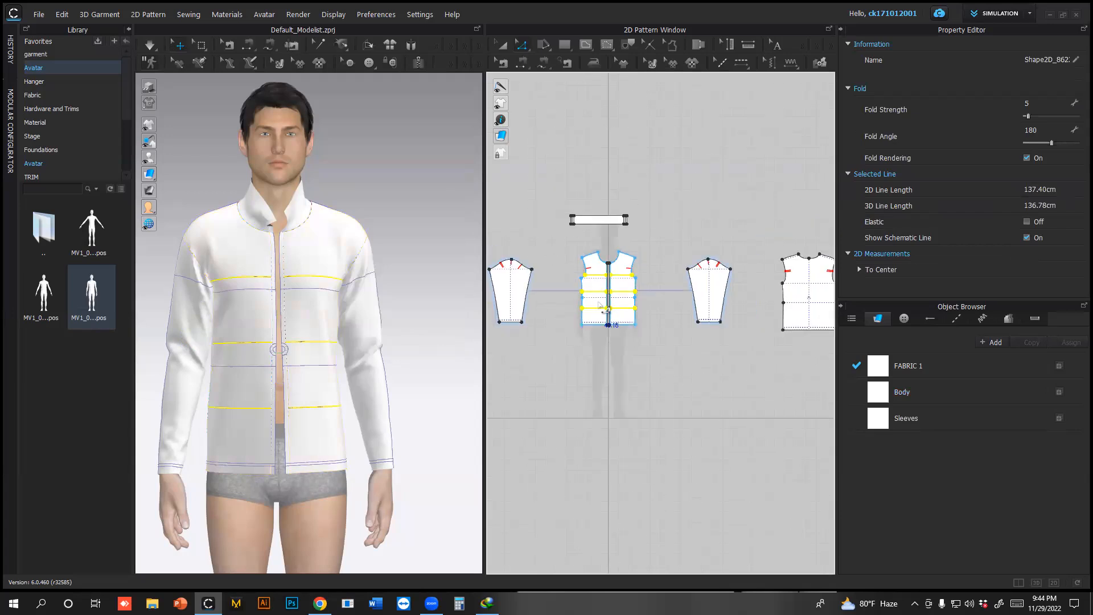
scroll(555, 278, "up", 5)
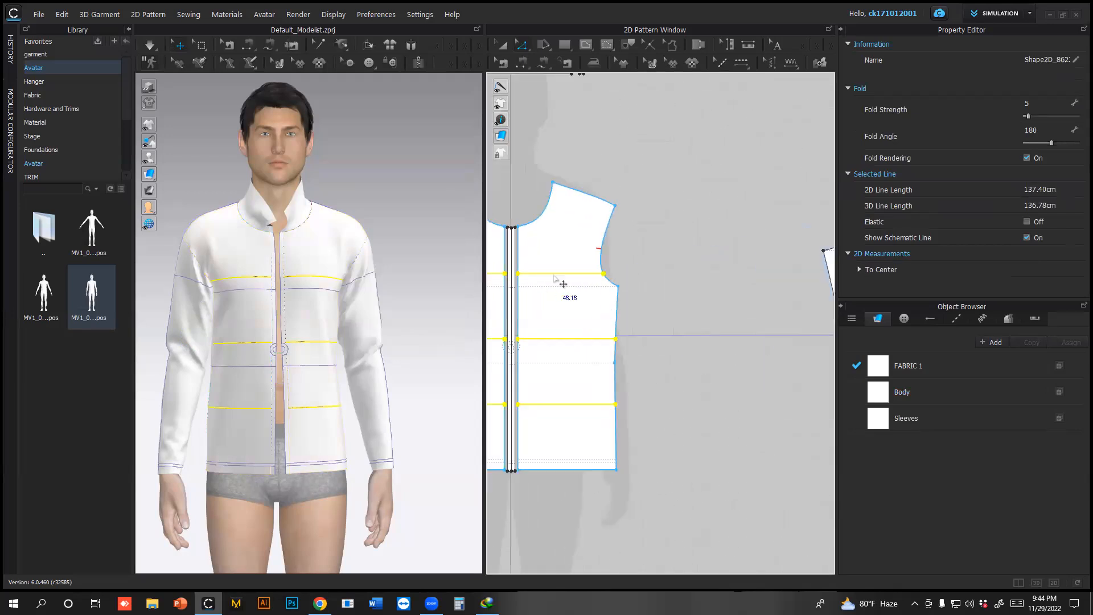
right_click(559, 276)
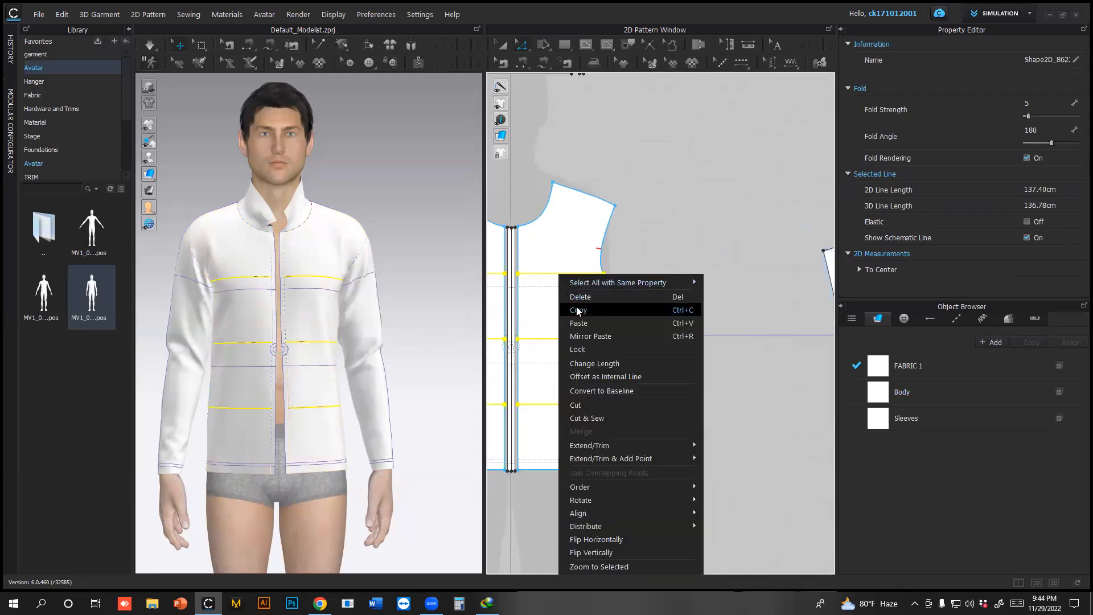
left_click(592, 419)
Offset the back hem as three internal lines 16 cm apart, and cut and sew the back piece along them
scroll(667, 293, "down", 5)
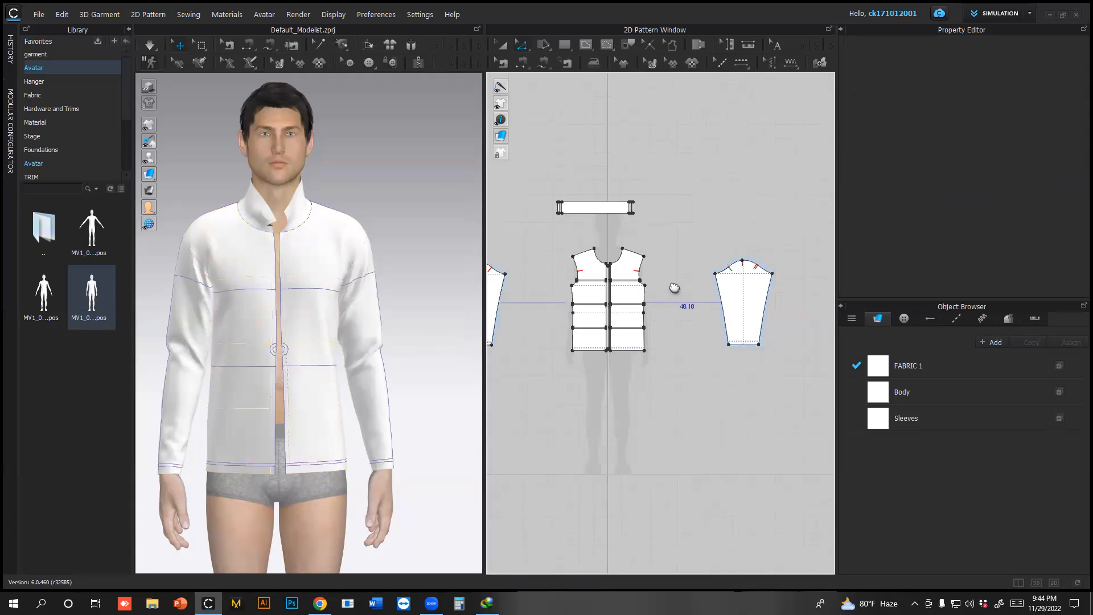
scroll(674, 288, "up", 3)
scroll(677, 297, "up", 2)
left_click(740, 385)
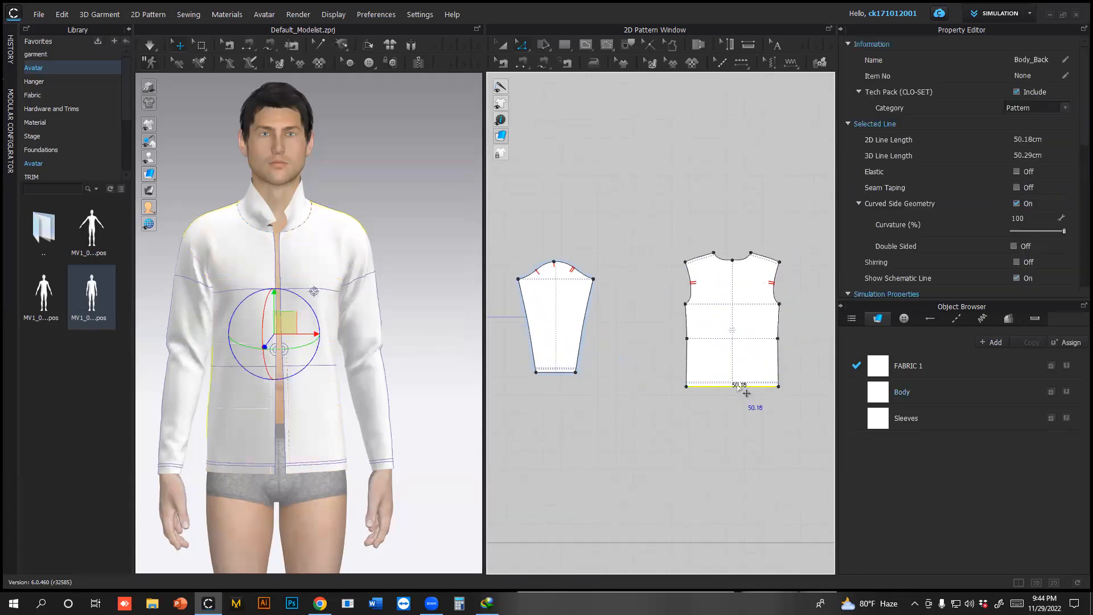
right_click(738, 386)
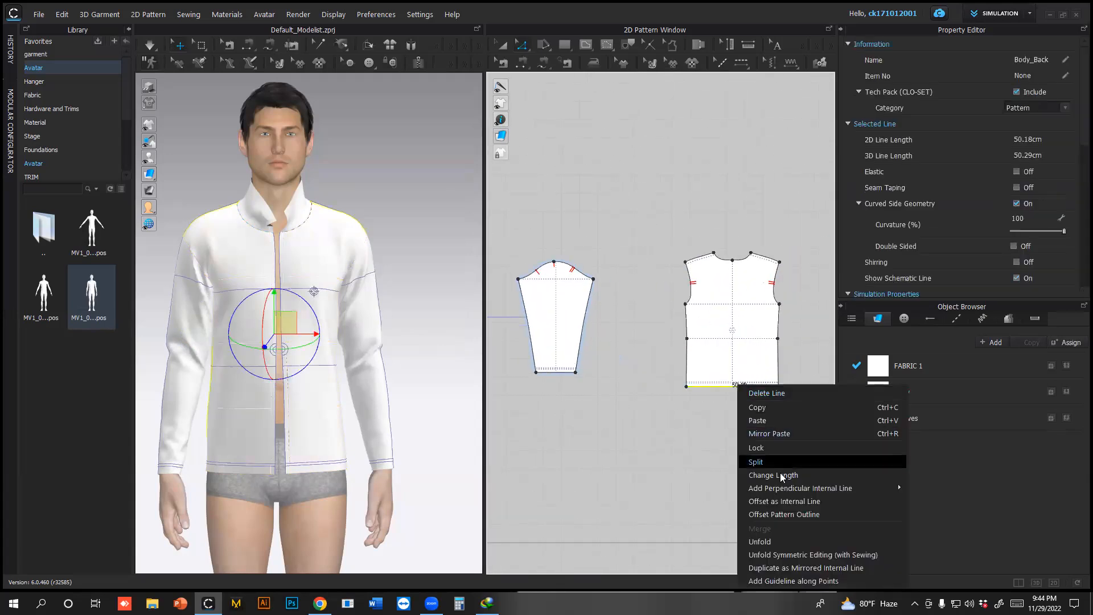
left_click(787, 501)
left_click(516, 341)
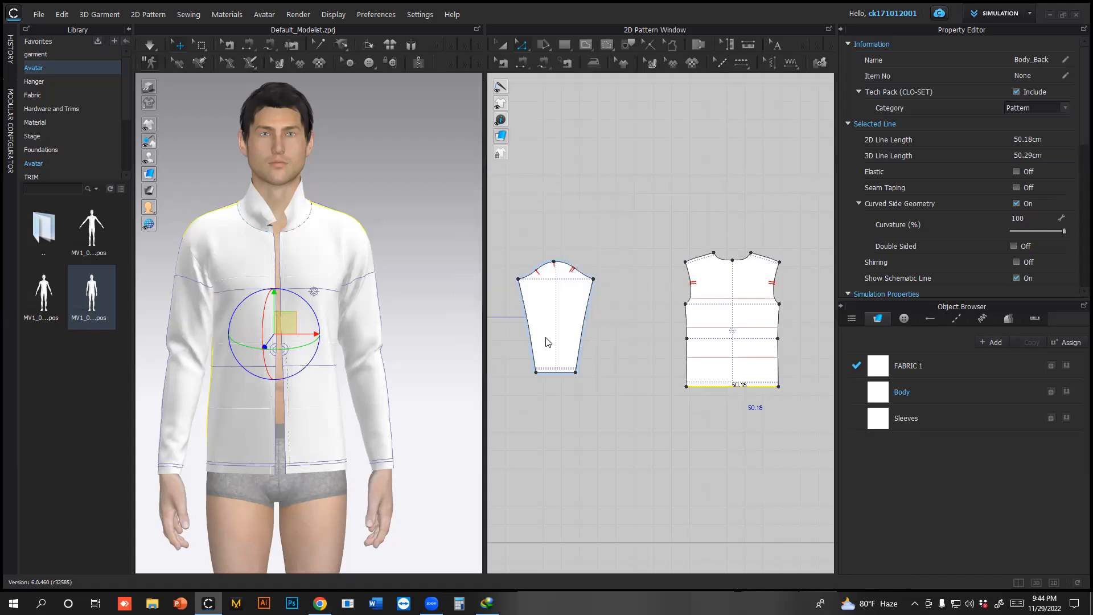
right_click(728, 308)
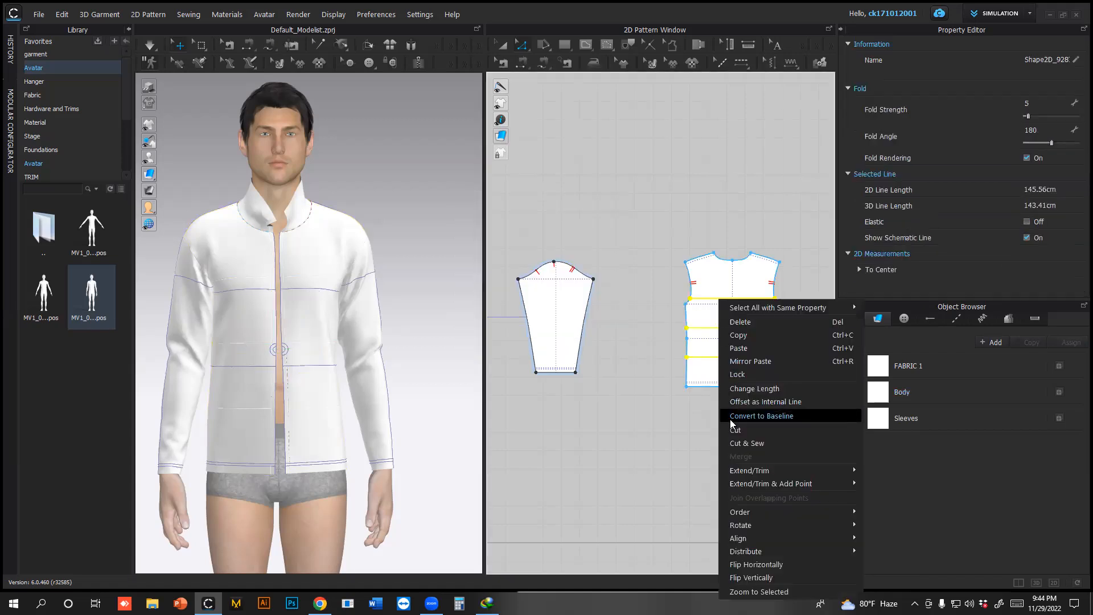
left_click(743, 445)
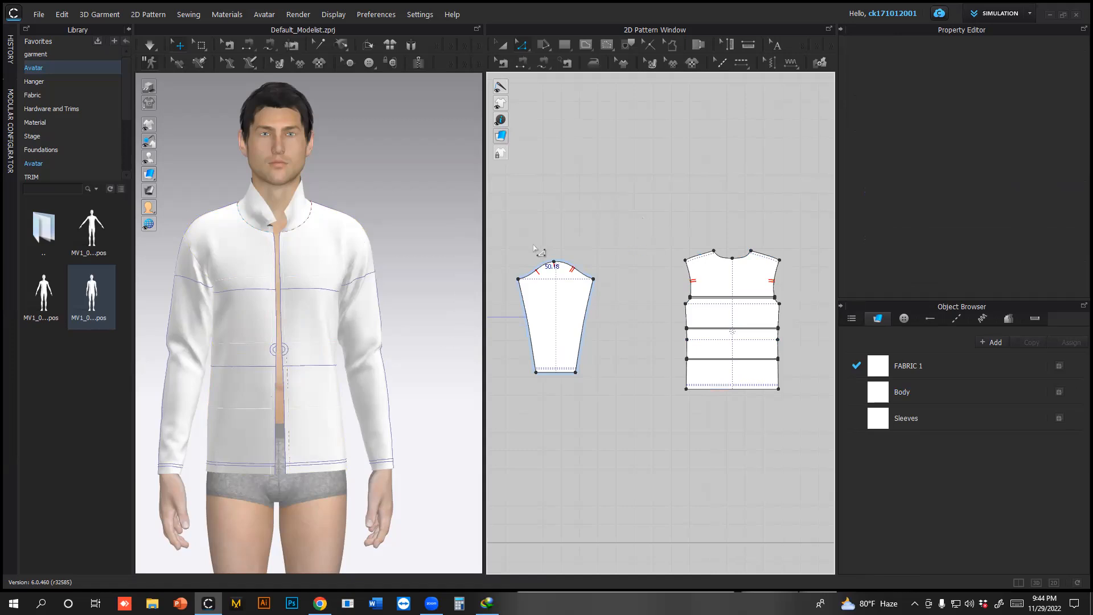
Offset the sleeve hem as three internal lines 16 cm apart, and cut and sew both symmetric sleeves along them
scroll(578, 256, "down", 3)
scroll(609, 319, "up", 5)
left_click(603, 328)
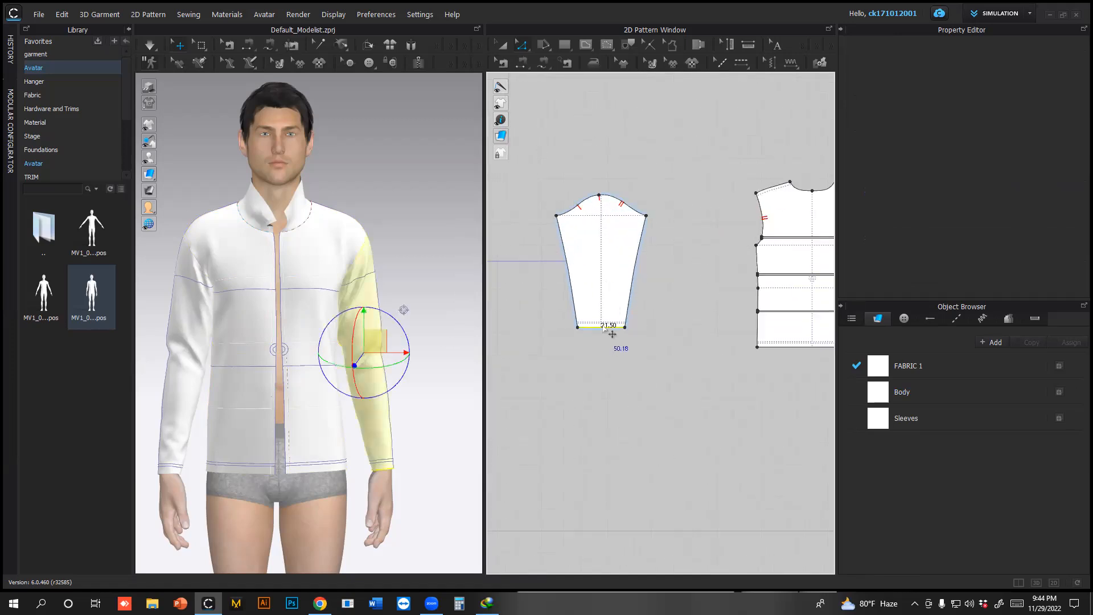
scroll(643, 313, "down", 3)
scroll(734, 310, "up", 2)
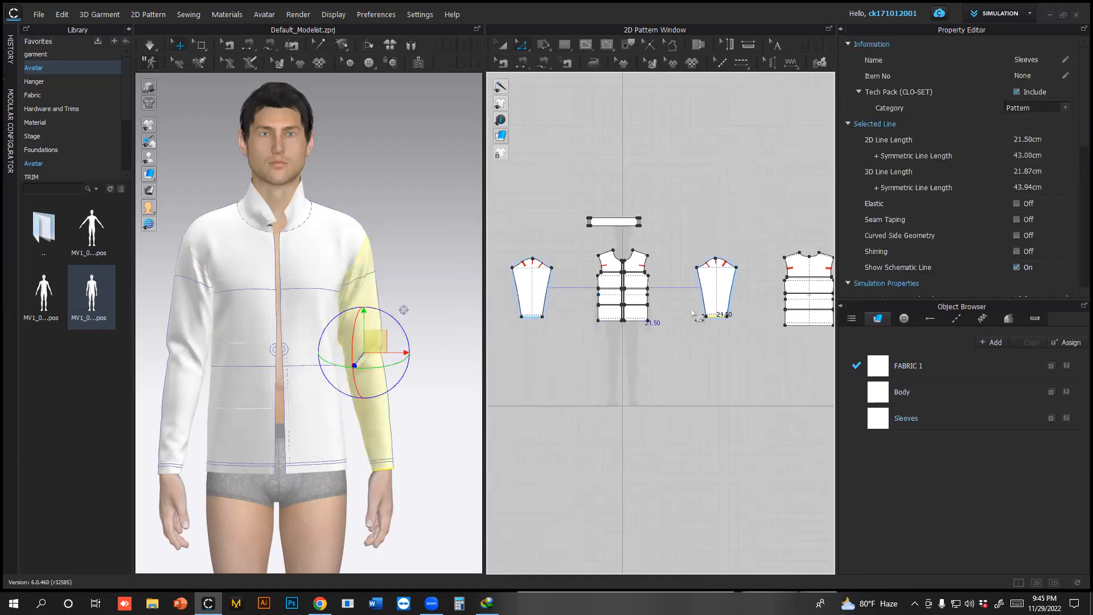
right_click(718, 317)
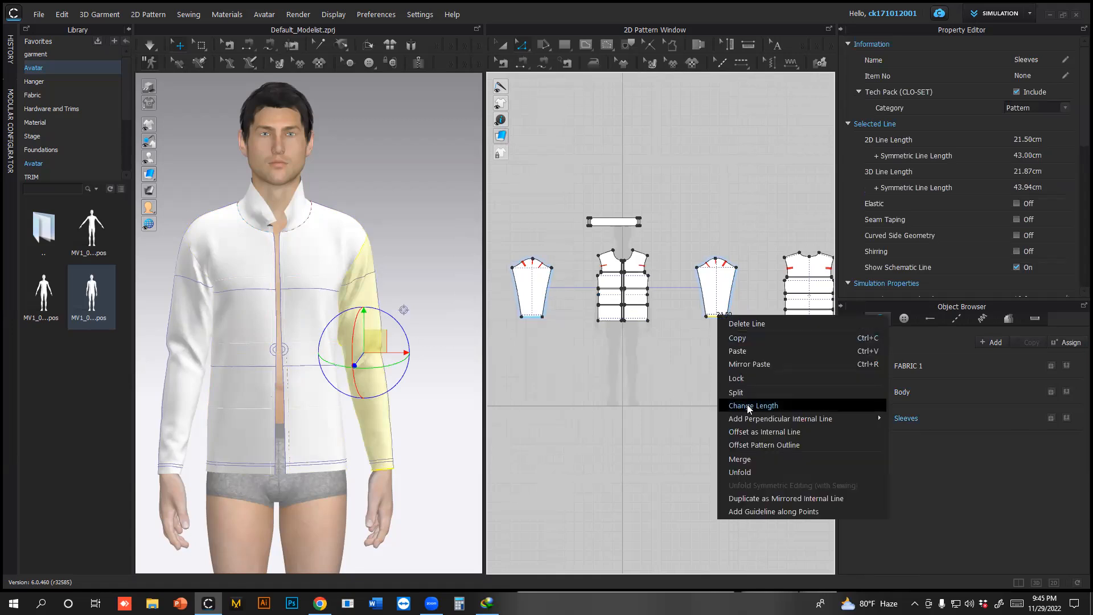
left_click(753, 433)
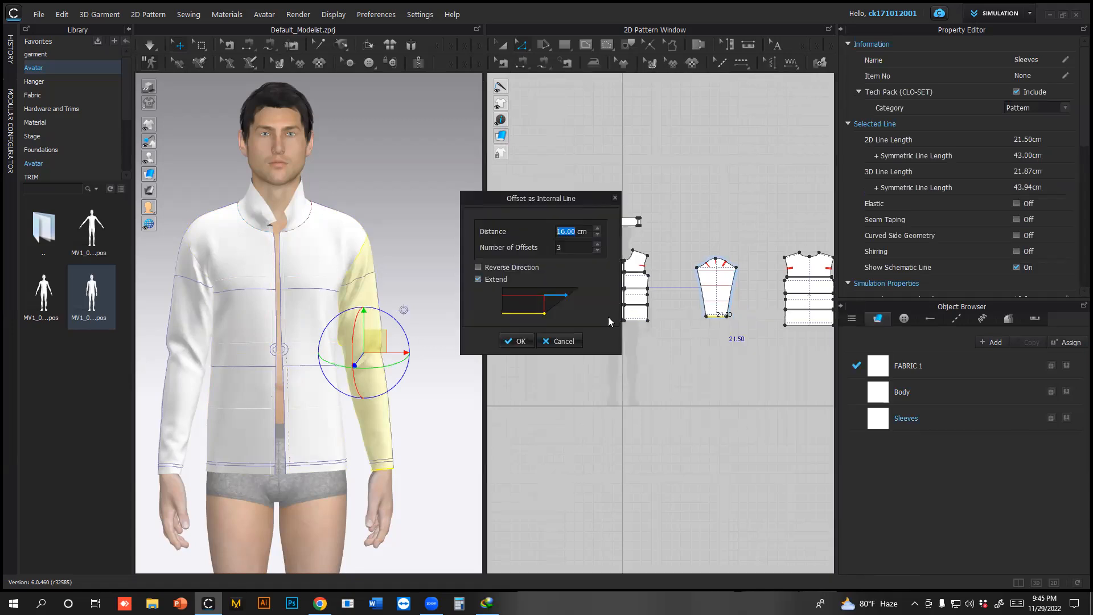
left_click_drag(582, 201, 726, 355)
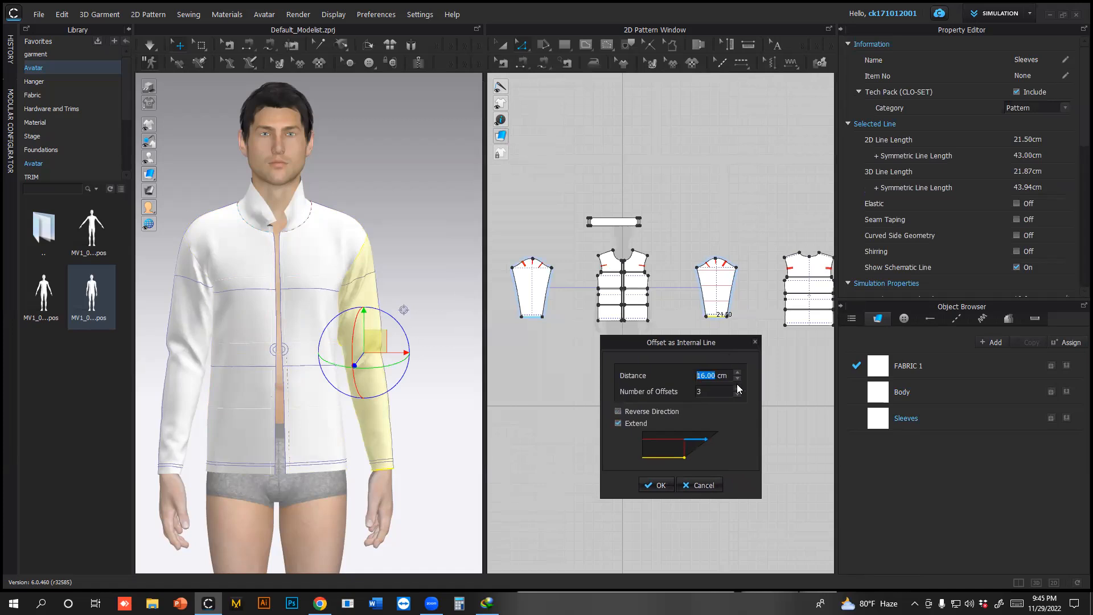
key("Return")
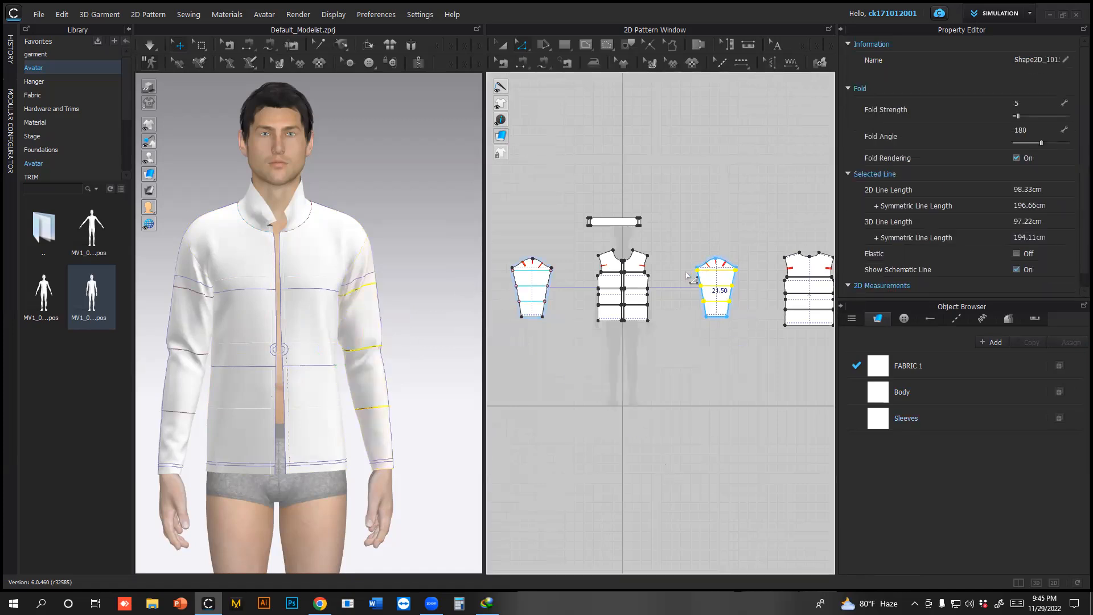
right_click(722, 302)
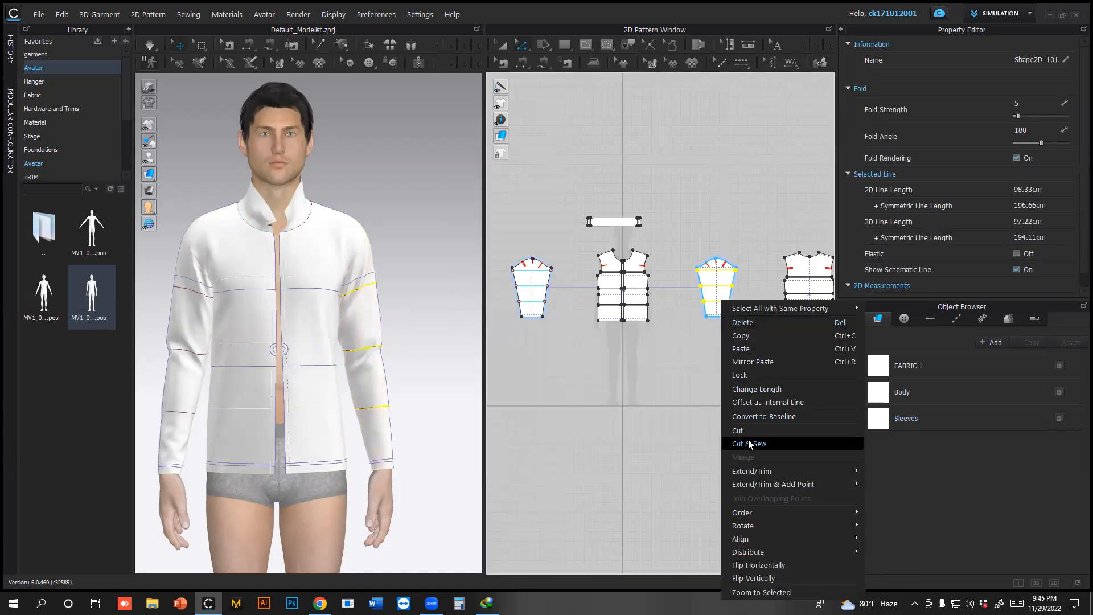
left_click(751, 444)
scroll(628, 272, "up", 5)
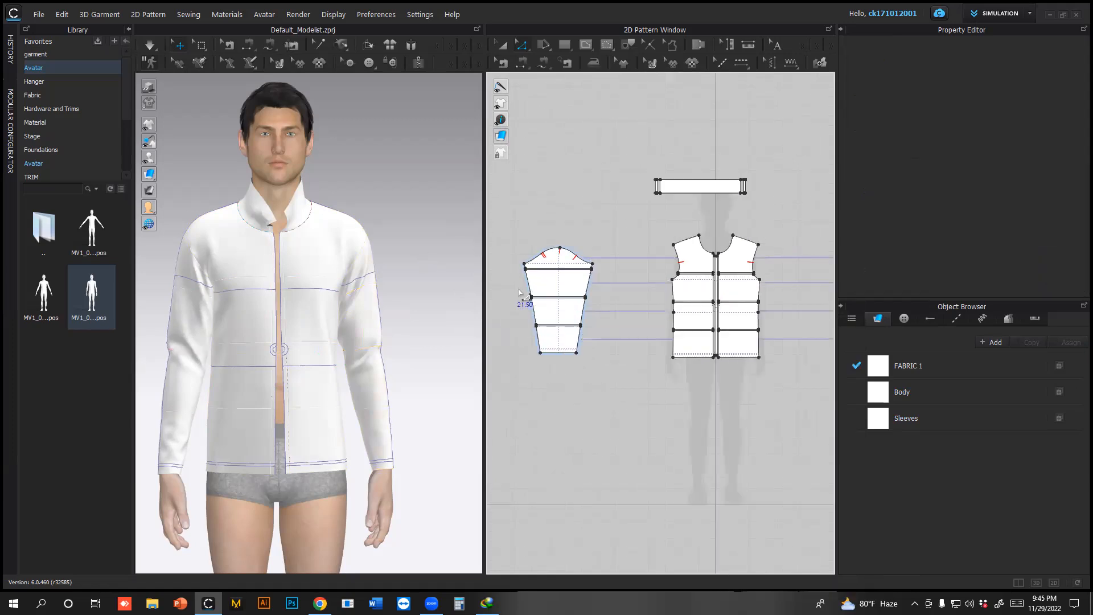
scroll(632, 256, "down", 5)
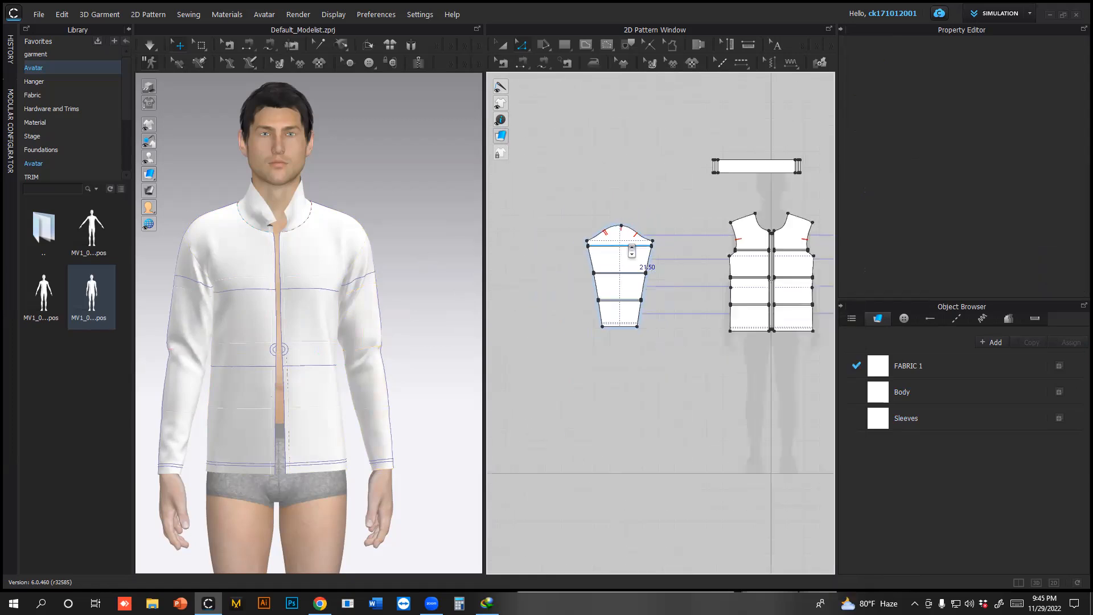
middle_click_drag(663, 243, 636, 239)
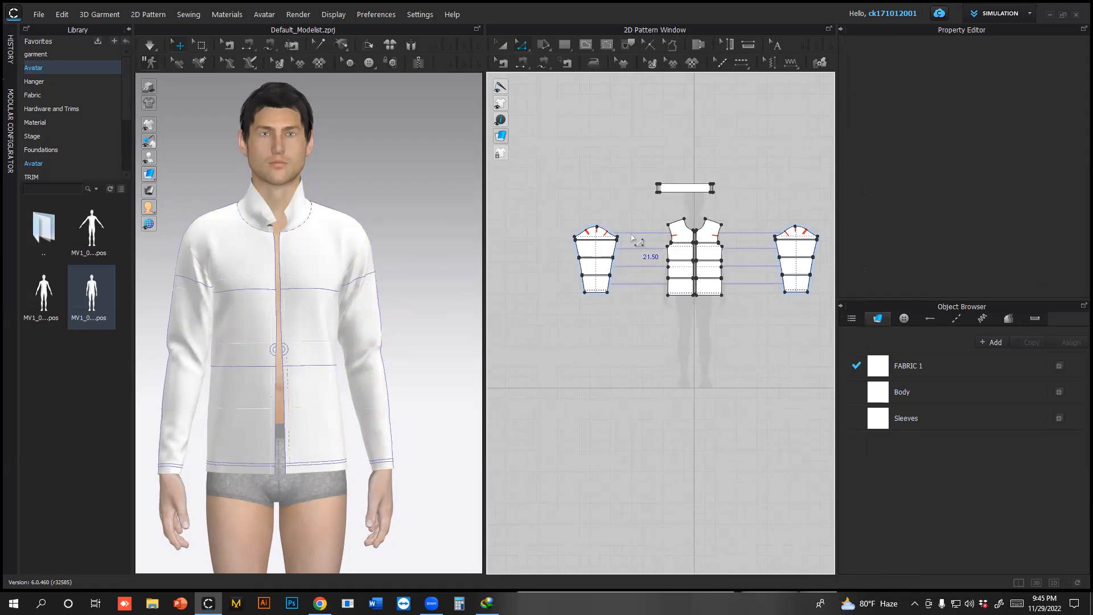
scroll(633, 234, "down", 2)
key("v")
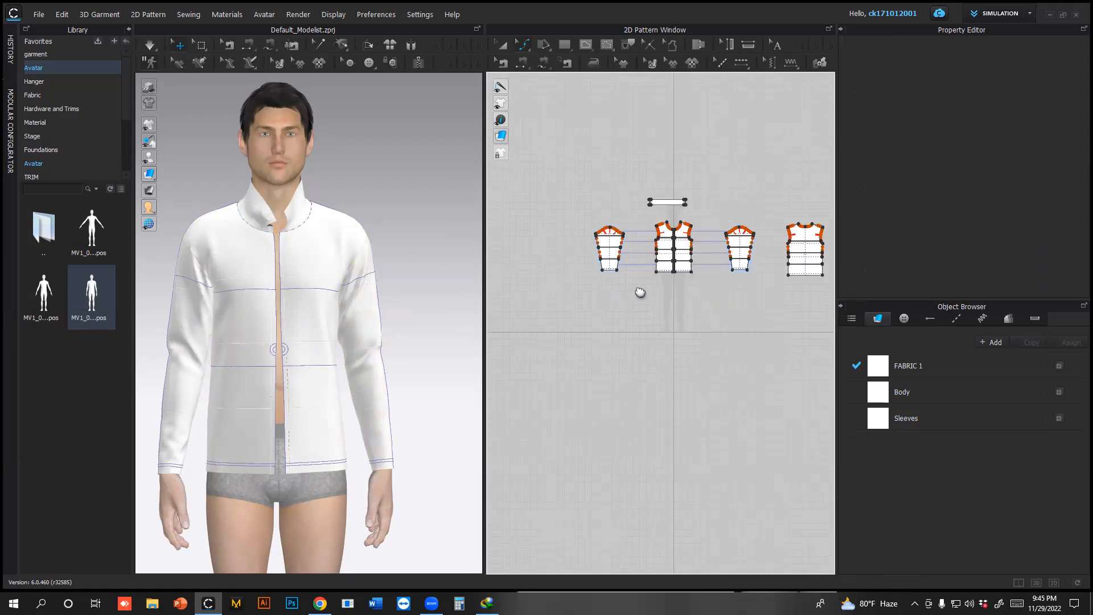
scroll(641, 292, "down", 1)
left_click(500, 44)
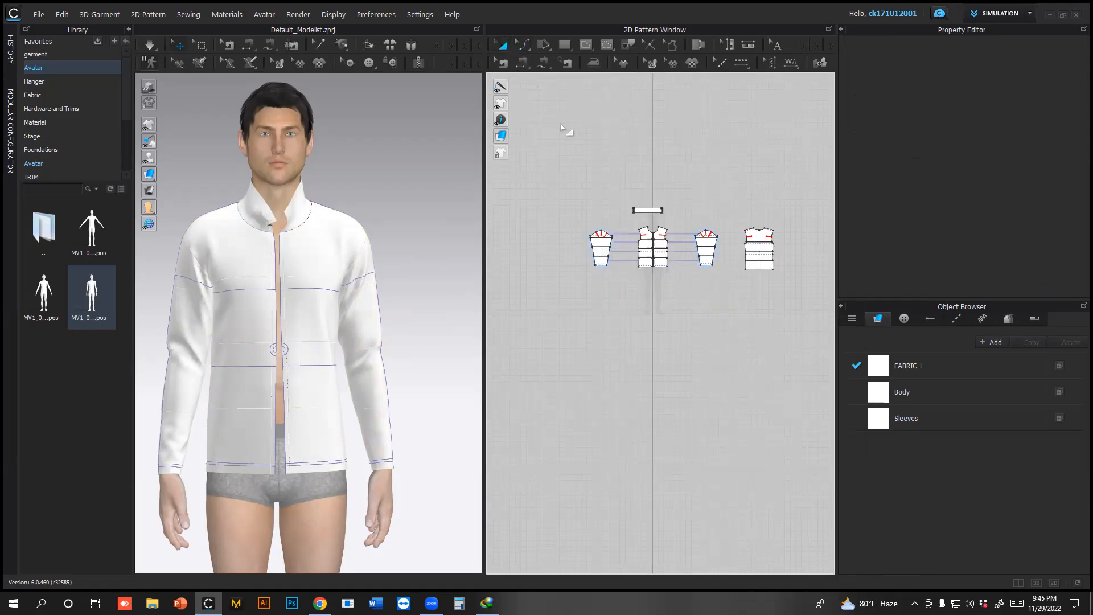
left_click_drag(818, 341, 818, 341)
scroll(637, 240, "up", 10)
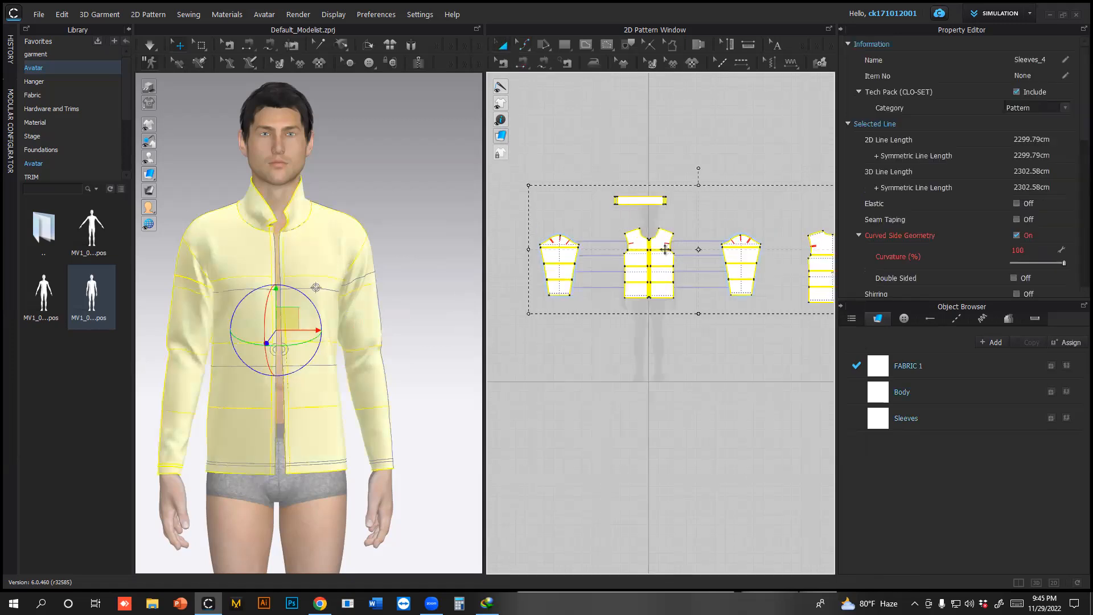
left_click(601, 212)
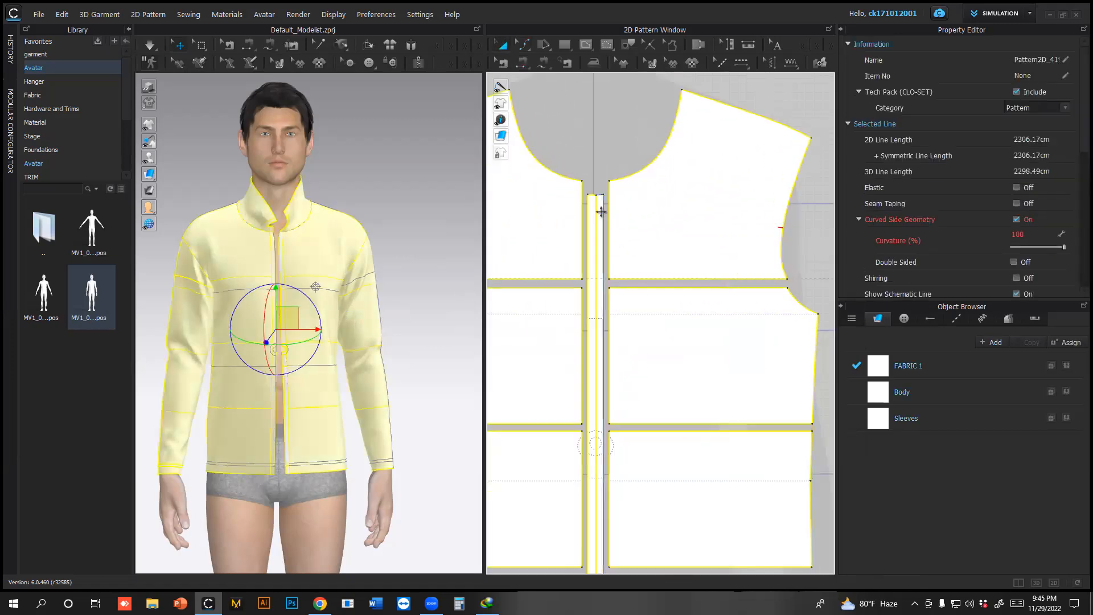
left_click(592, 211)
scroll(647, 159, "down", 2)
middle_click_drag(648, 159, 650, 255)
left_click(686, 146, "shift")
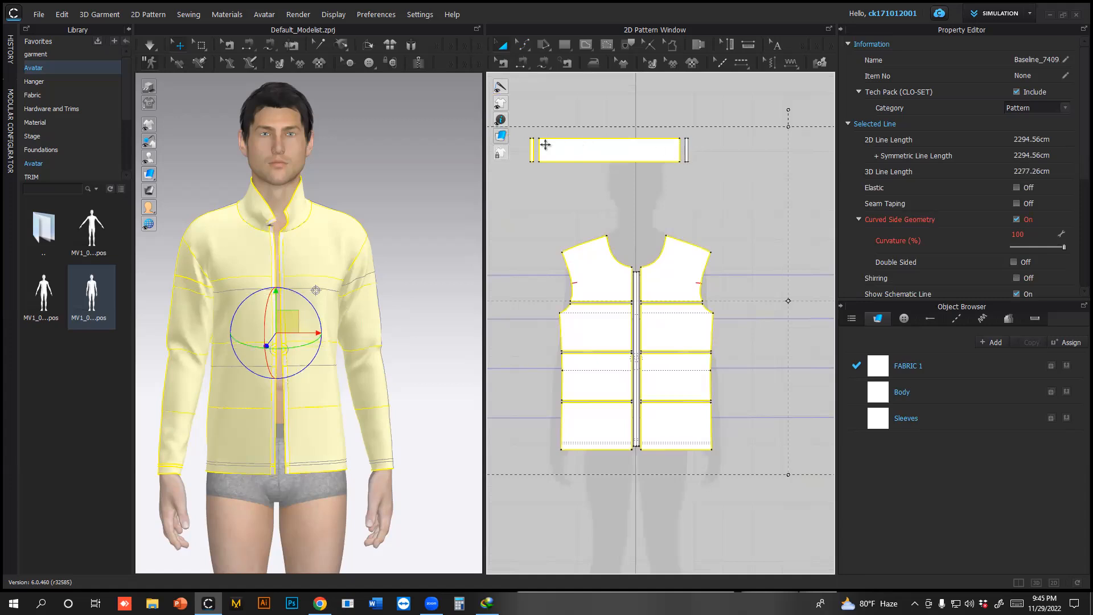
left_click(534, 148, "shift")
scroll(606, 158, "down", 2)
scroll(607, 160, "down", 2)
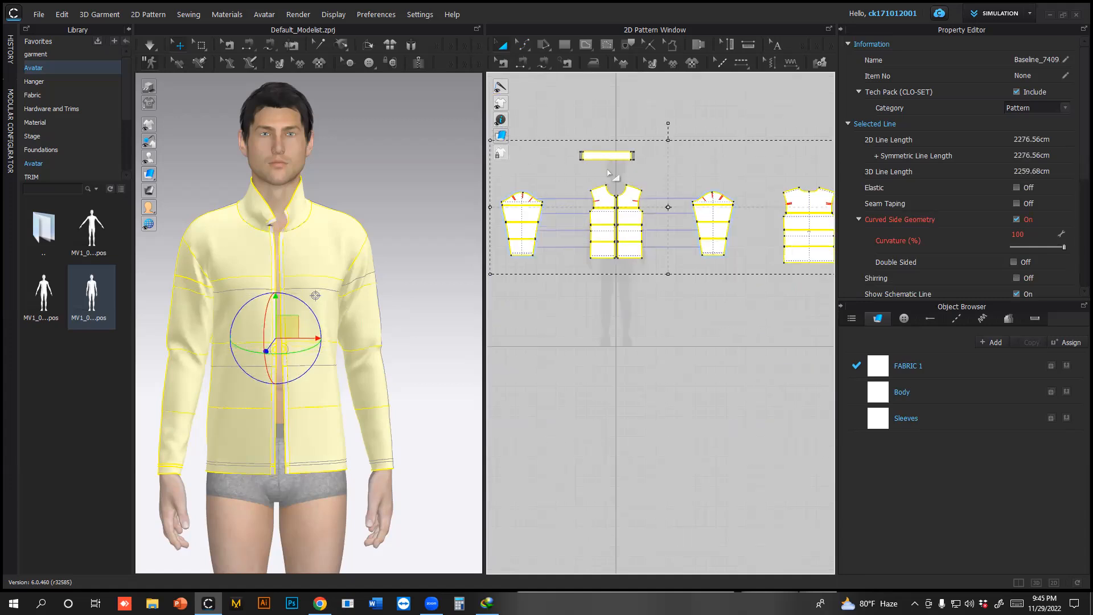
left_click(712, 104)
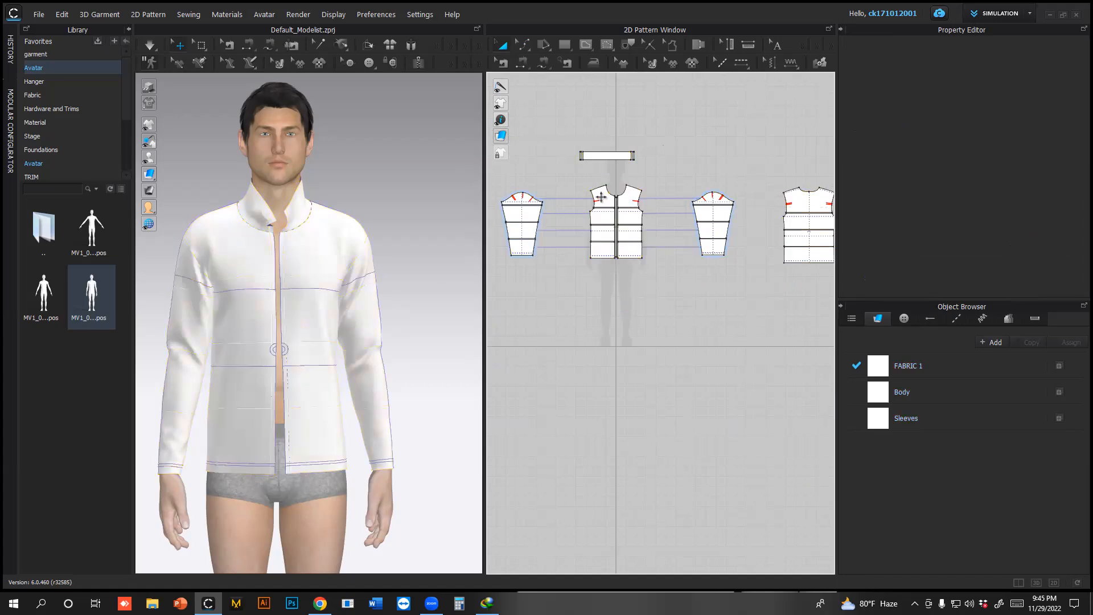
Draw the first zipper tape line along the wearer's right front opening, from the top of the stand collar to the hem
scroll(534, 204, "up", 2)
scroll(204, 116, "up", 1)
left_click(418, 63)
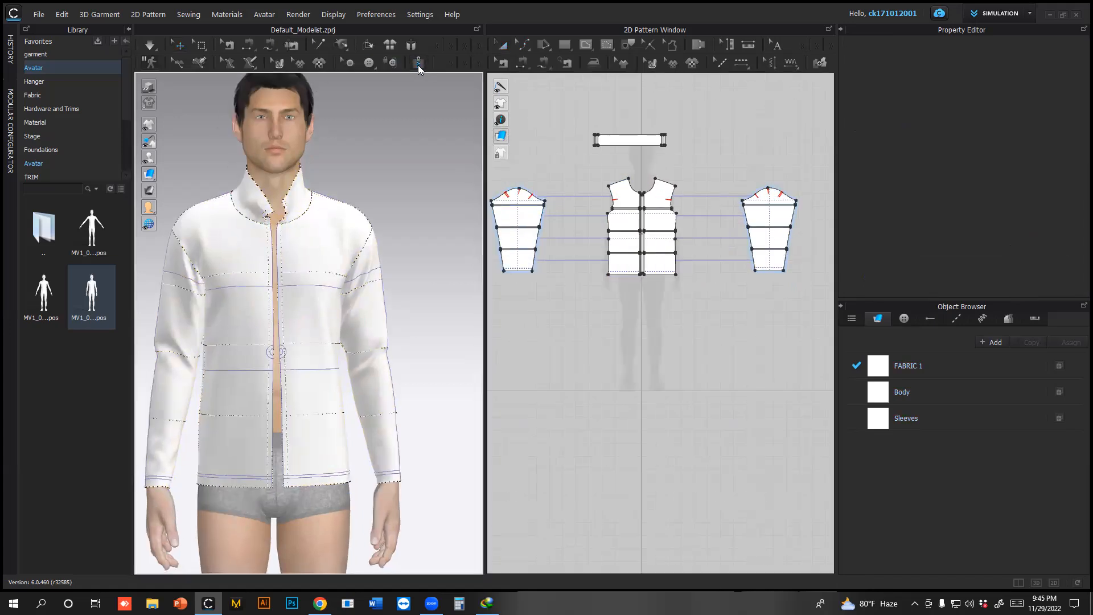
scroll(625, 204, "up", 3)
scroll(273, 194, "up", 5)
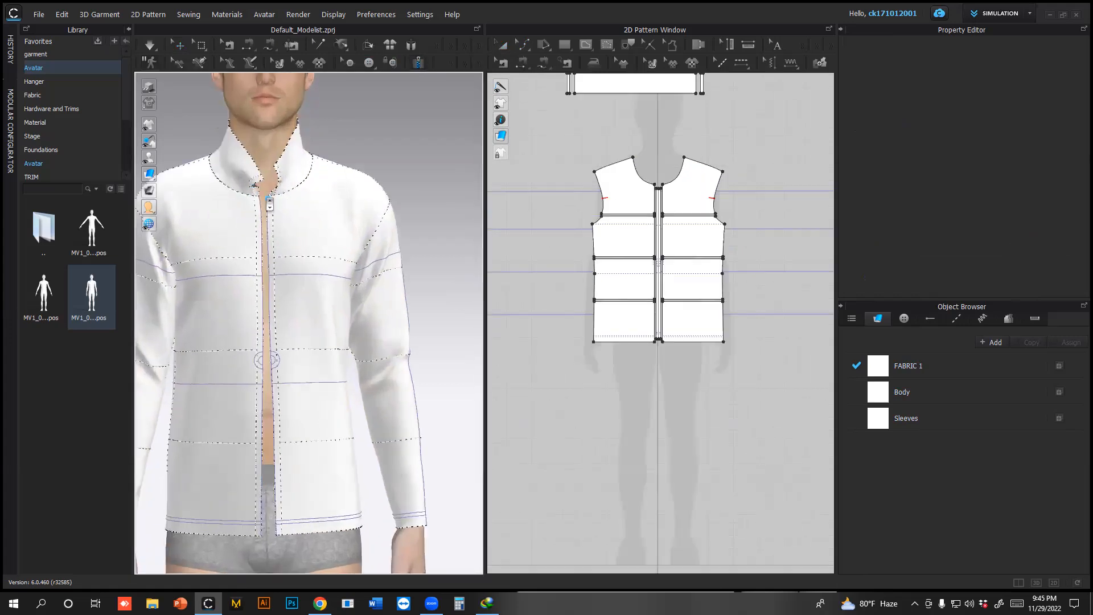
scroll(299, 200, "up", 3)
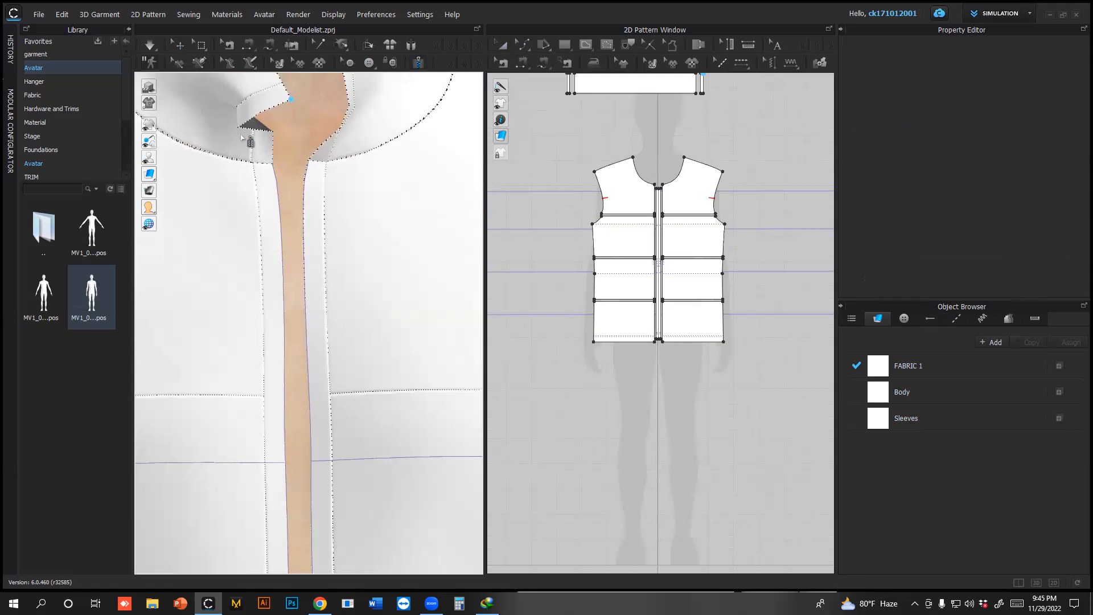
scroll(288, 334, "down", 3)
middle_click_drag(289, 335, 305, 113)
middle_click_drag(312, 384, 365, 116)
scroll(362, 420, "up", 1)
scroll(364, 423, "up", 2)
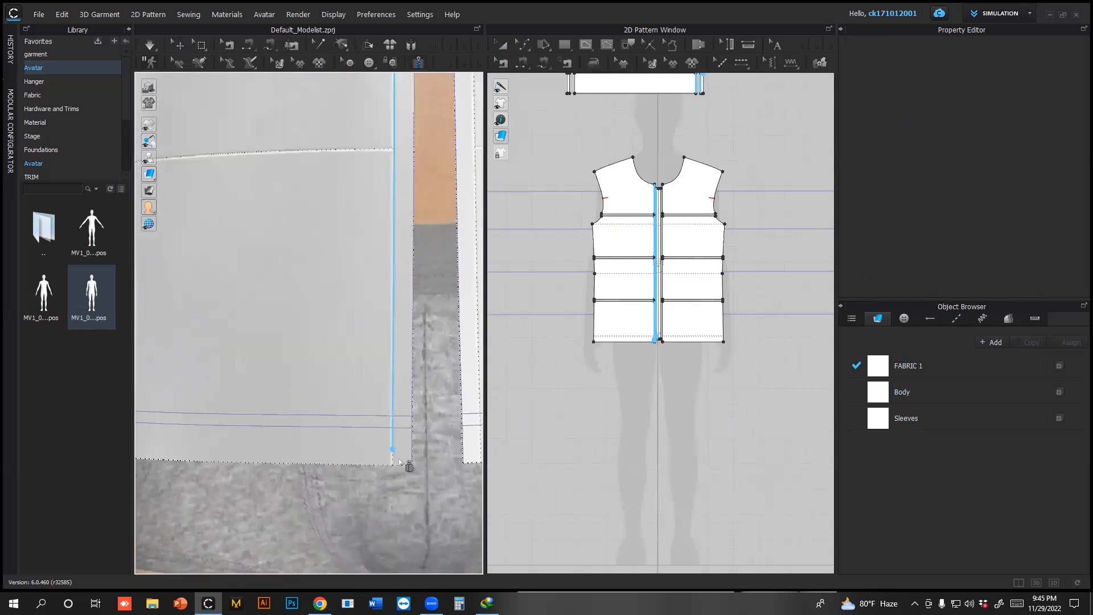
double_click(413, 466)
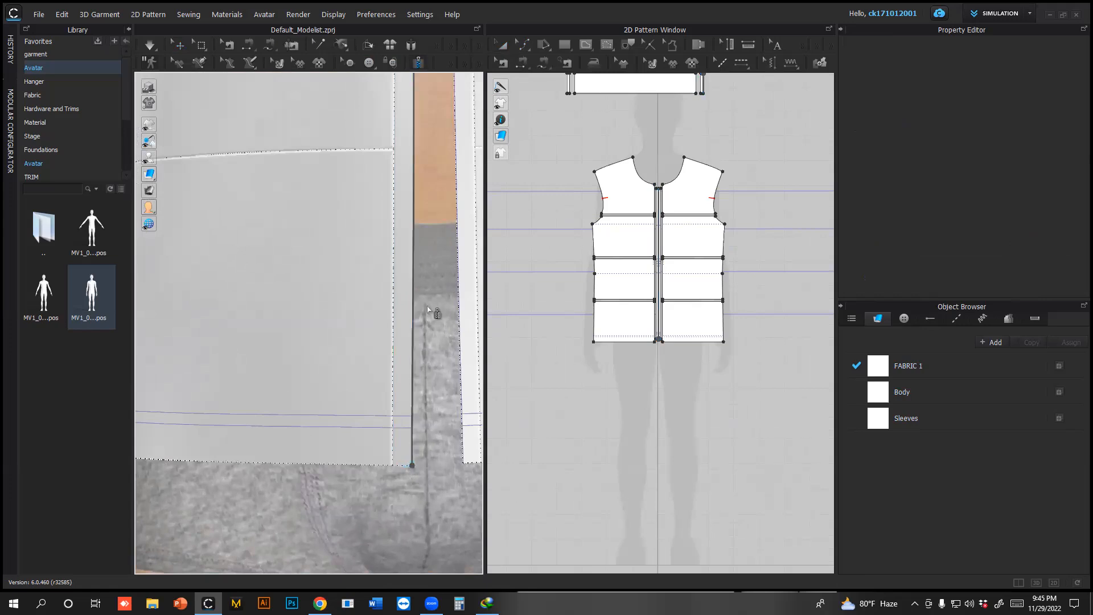
Complete the zipper with a matching line along the wearer's left front opening, from the top of the collar to the hem
scroll(428, 296, "down", 3)
middle_click_drag(409, 227, 377, 521)
scroll(348, 183, "down", 3)
middle_click_drag(346, 177, 327, 333)
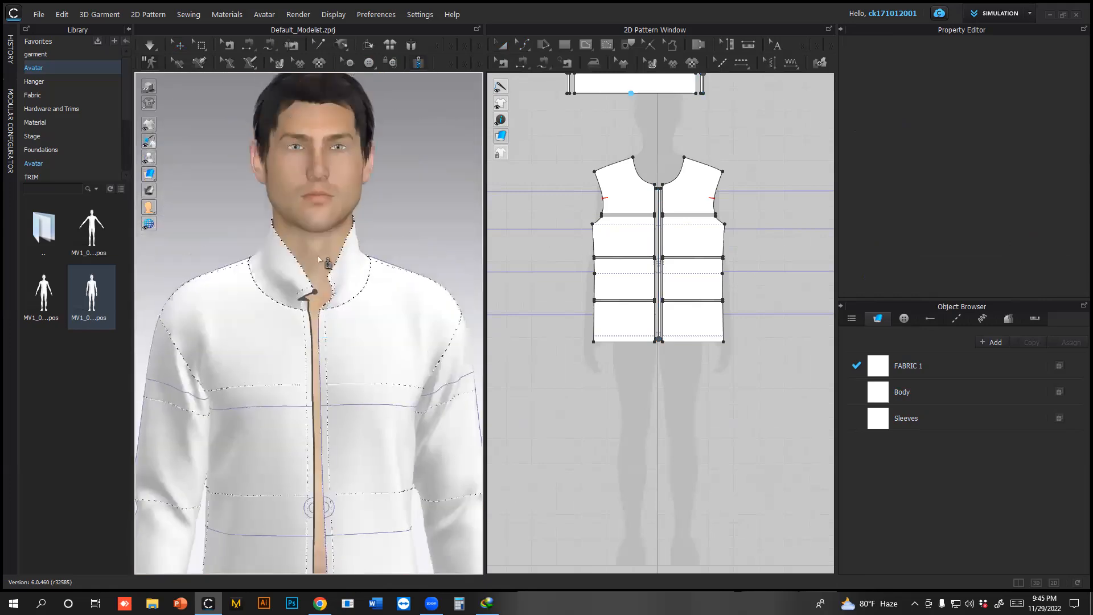
scroll(332, 261, "up", 3)
left_click(361, 194)
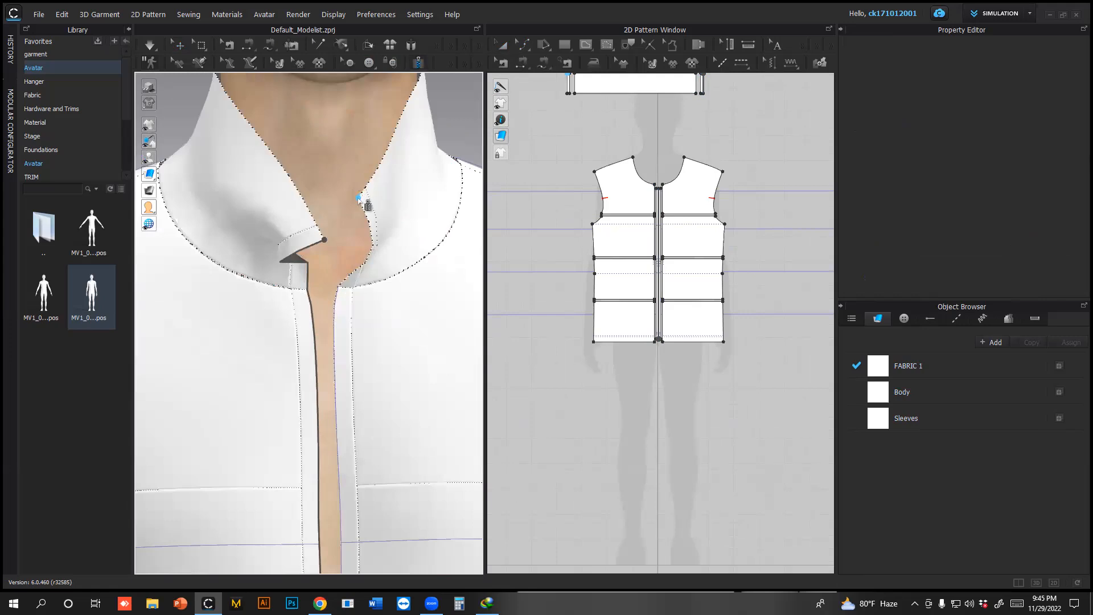
scroll(367, 405, "down", 3)
scroll(336, 447, "down", 1)
middle_click_drag(335, 445, 331, 198)
scroll(340, 407, "up", 3)
scroll(341, 408, "up", 2)
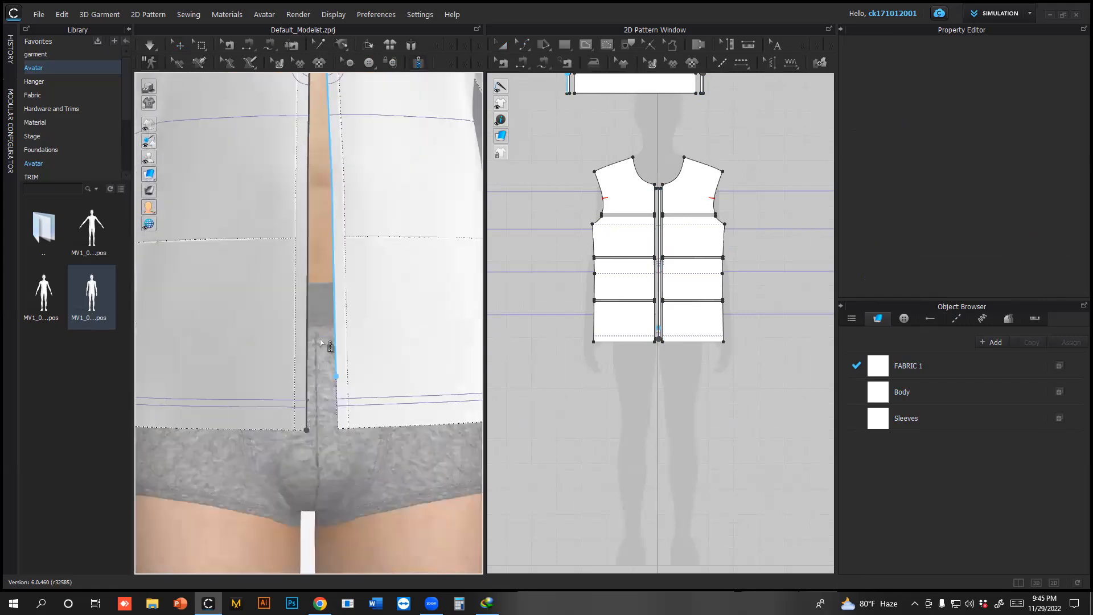
middle_click_drag(332, 348, 290, 210)
scroll(289, 208, "up", 2)
double_click(277, 146)
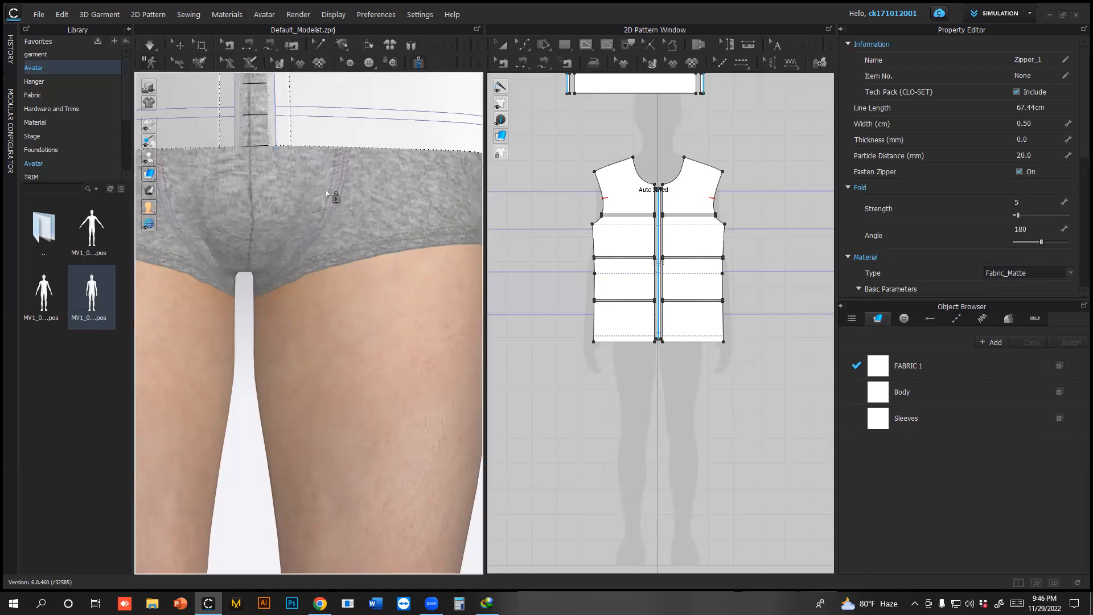
Simulate the garment to close the zipper and pull the stand collar into shape around the neck
key("space")
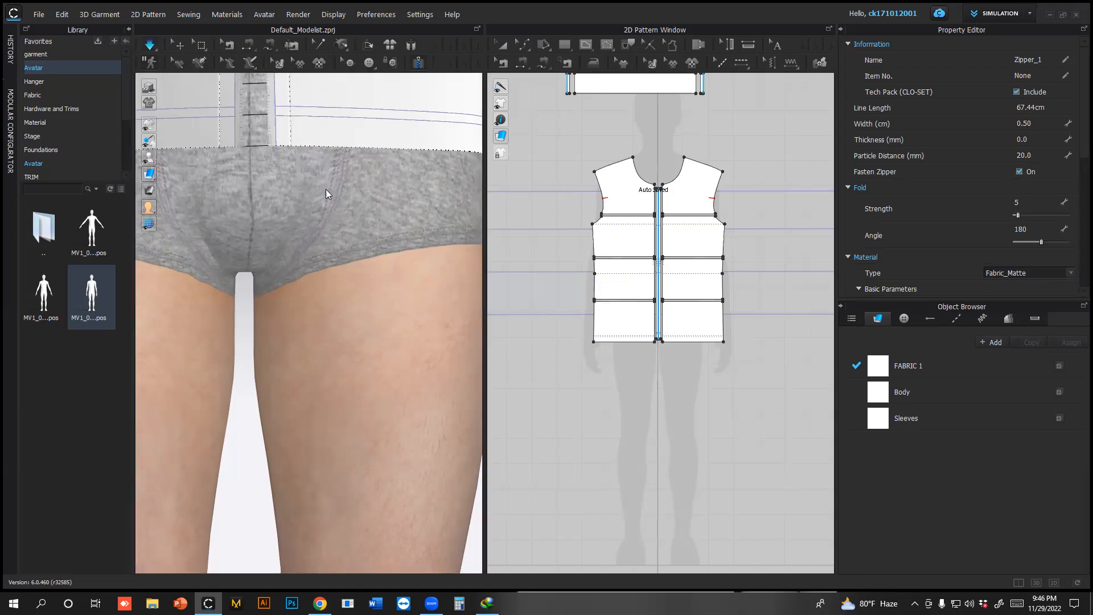
scroll(274, 182, "down", 10)
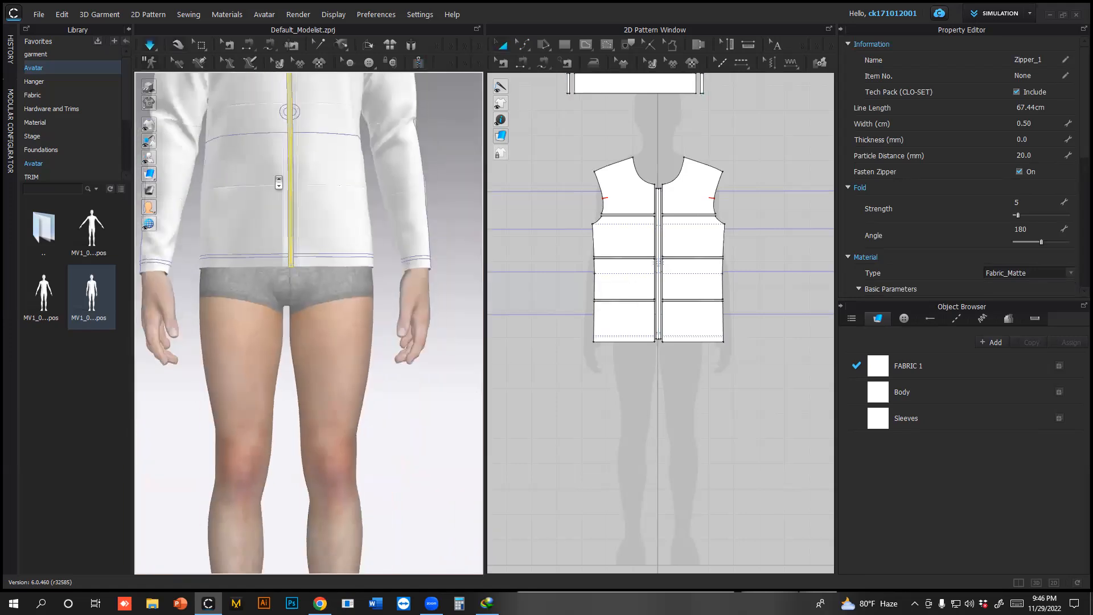
middle_click_drag(306, 236, 307, 262)
scroll(307, 263, "up", 5)
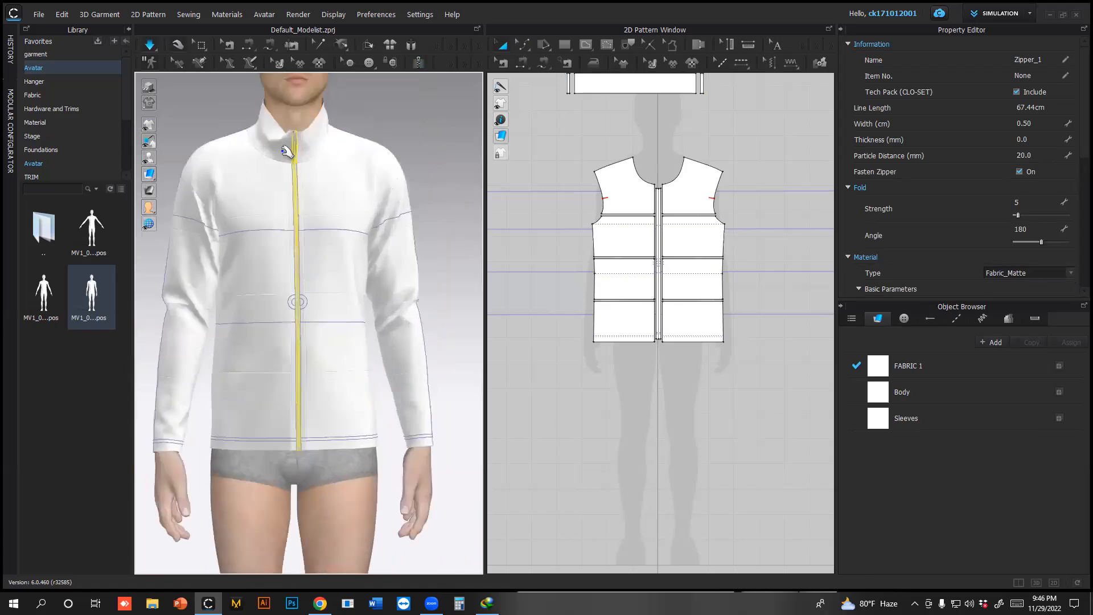
left_click(279, 114)
left_click_drag(276, 114, 327, 130)
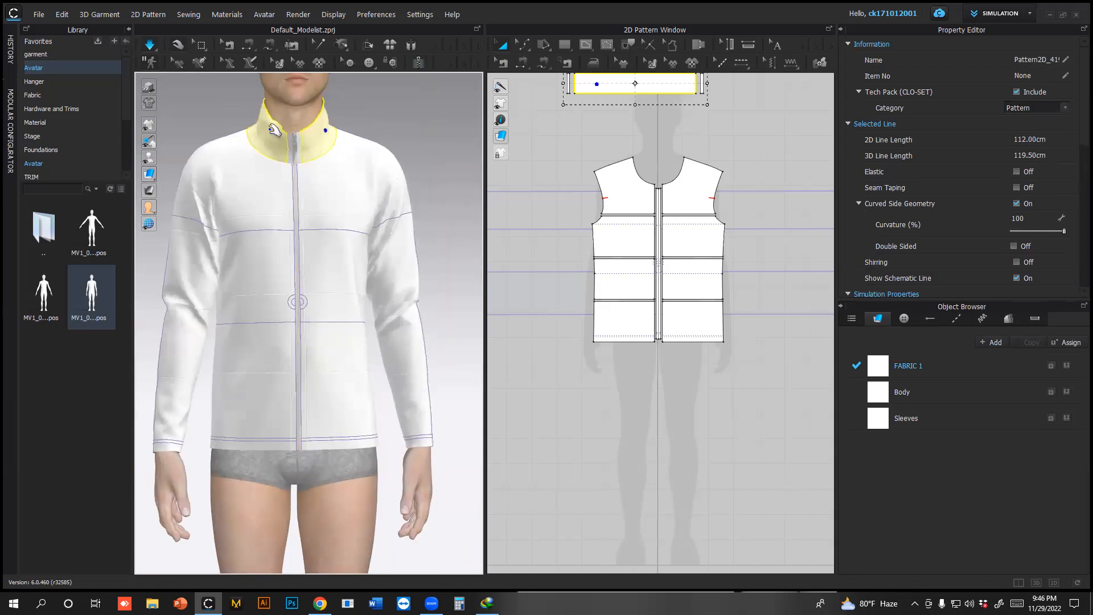
left_click(152, 48)
left_click(413, 149)
key("space")
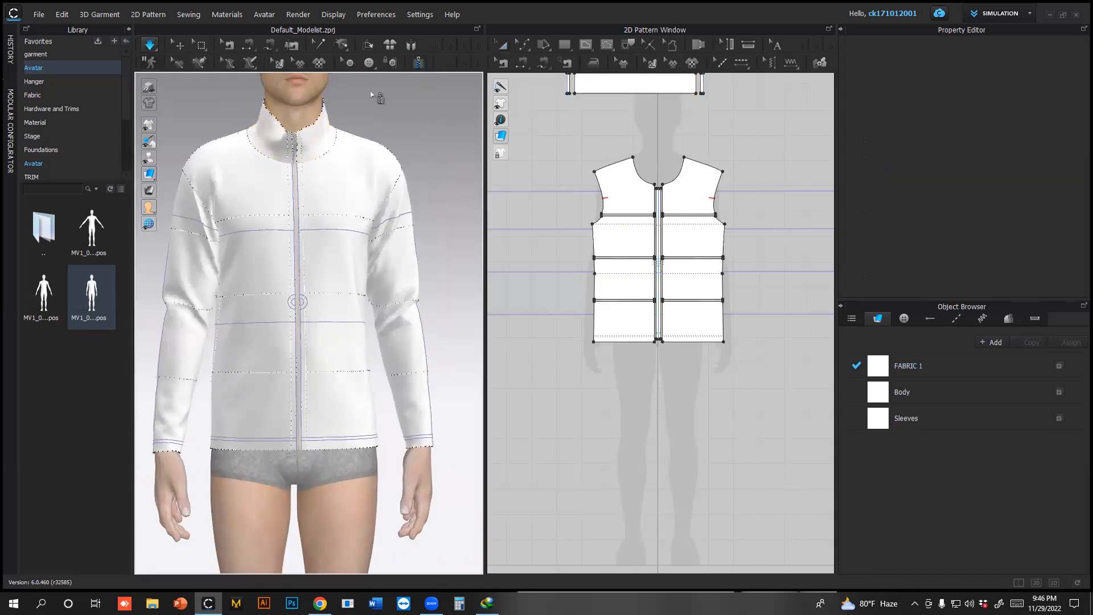
Select all pattern pieces except the narrow collar and centre-front zipper strips, and move them upward away from the strips
left_click(179, 46)
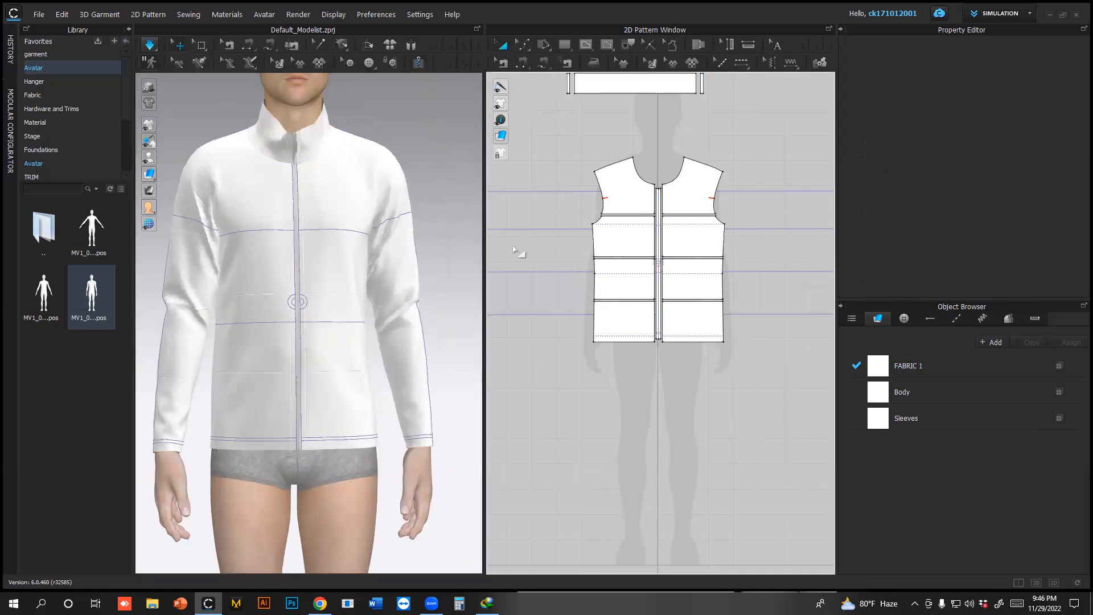
scroll(595, 253, "down", 5)
left_click_drag(526, 166, 794, 317)
scroll(606, 214, "up", 3)
scroll(607, 214, "up", 4)
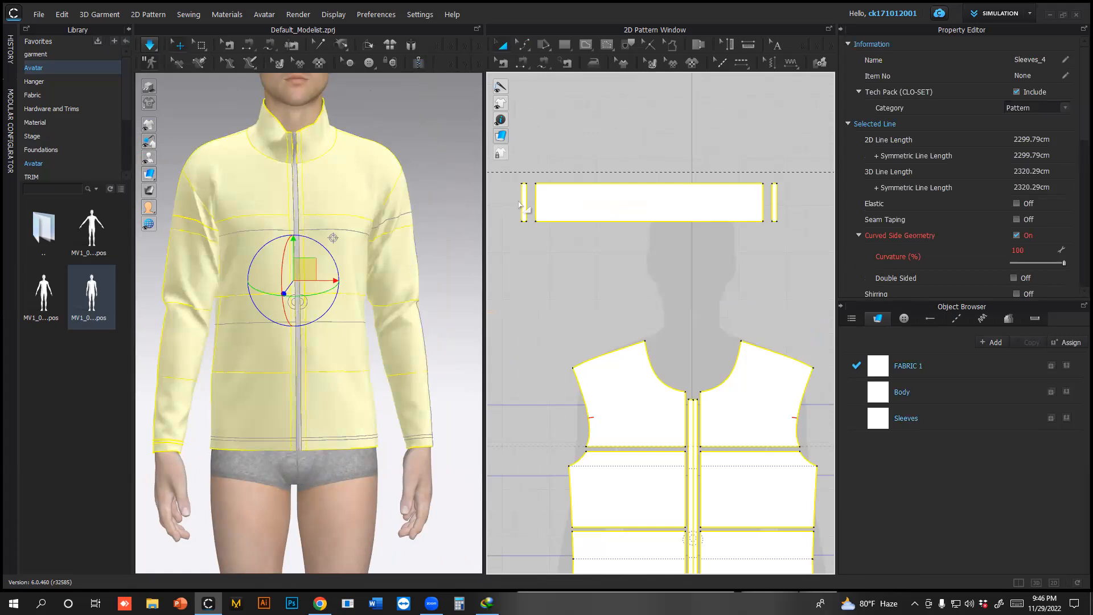
left_click(522, 201, "ctrl")
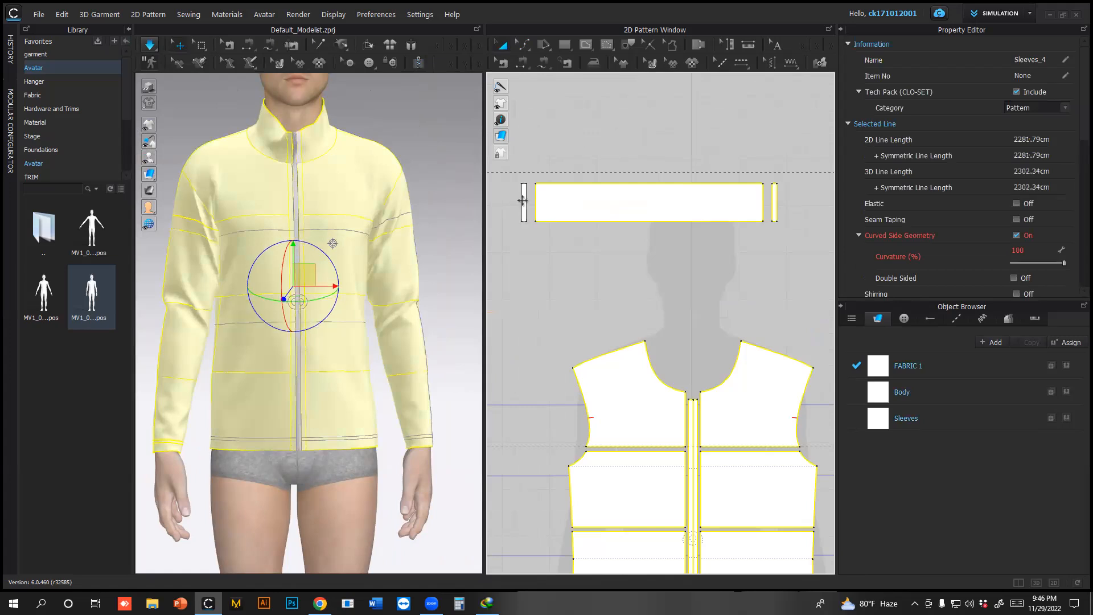
left_click(774, 200, "ctrl")
right_click_drag(694, 426, 620, 286)
scroll(621, 284, "up", 6)
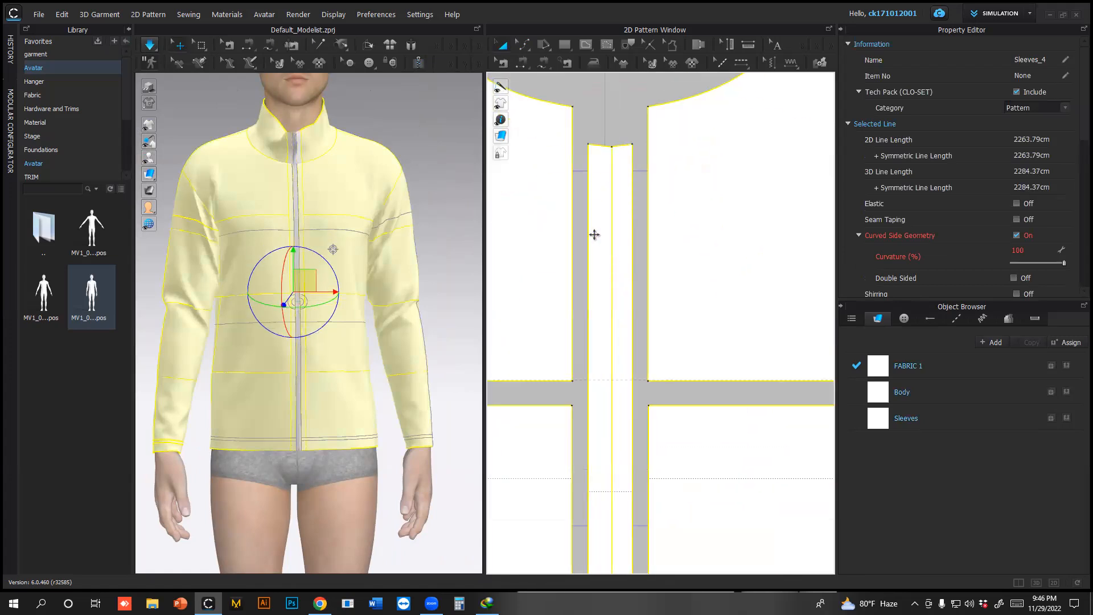
left_click(597, 234, "shift")
left_click(625, 229, "shift")
scroll(625, 231, "down", 8)
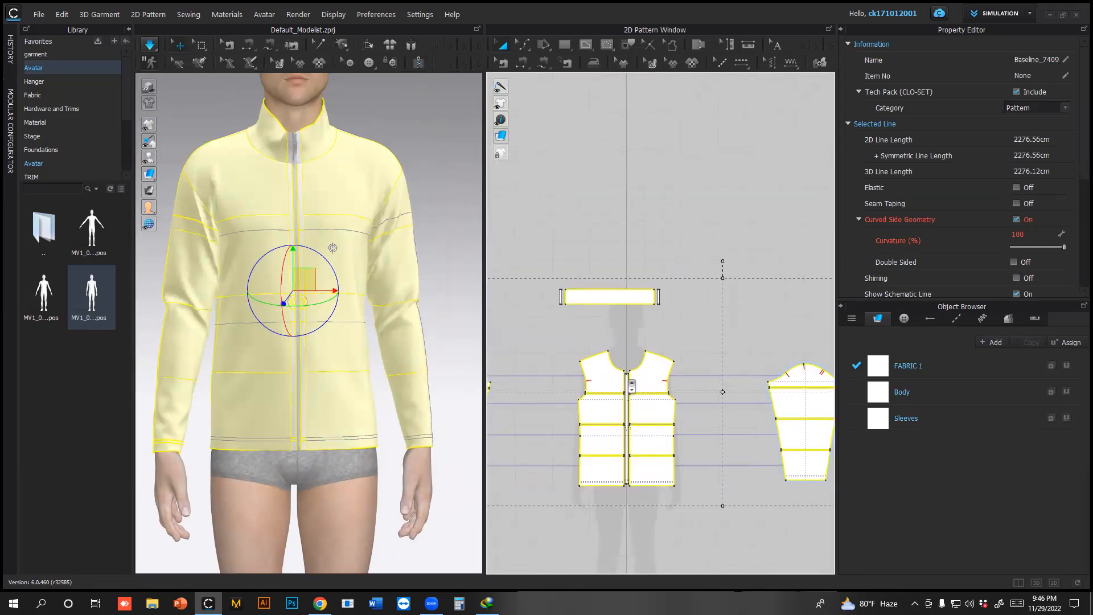
scroll(664, 373, "up", 6)
scroll(669, 375, "down", 8)
scroll(669, 375, "down", 2)
left_click_drag(670, 370, 658, 219)
Layer-clone the selected garment pieces as an under layer, place the copies above the originals, and remove their linked editing
scroll(667, 354, "up", 7)
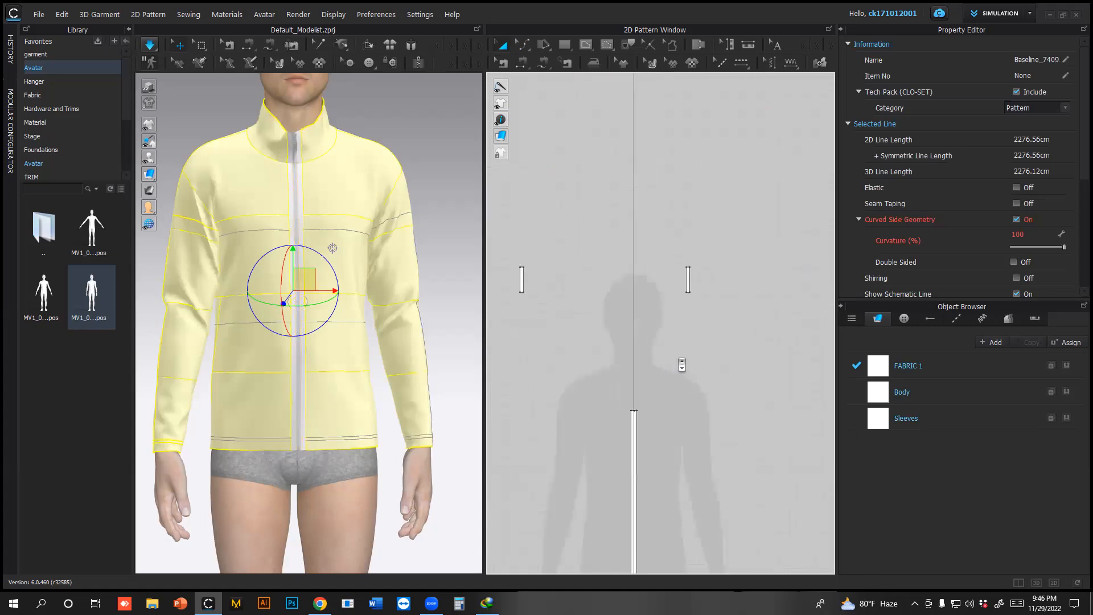
scroll(654, 349, "down", 3)
scroll(293, 198, "down", 1)
scroll(654, 249, "down", 6)
middle_click_drag(652, 269, 647, 392)
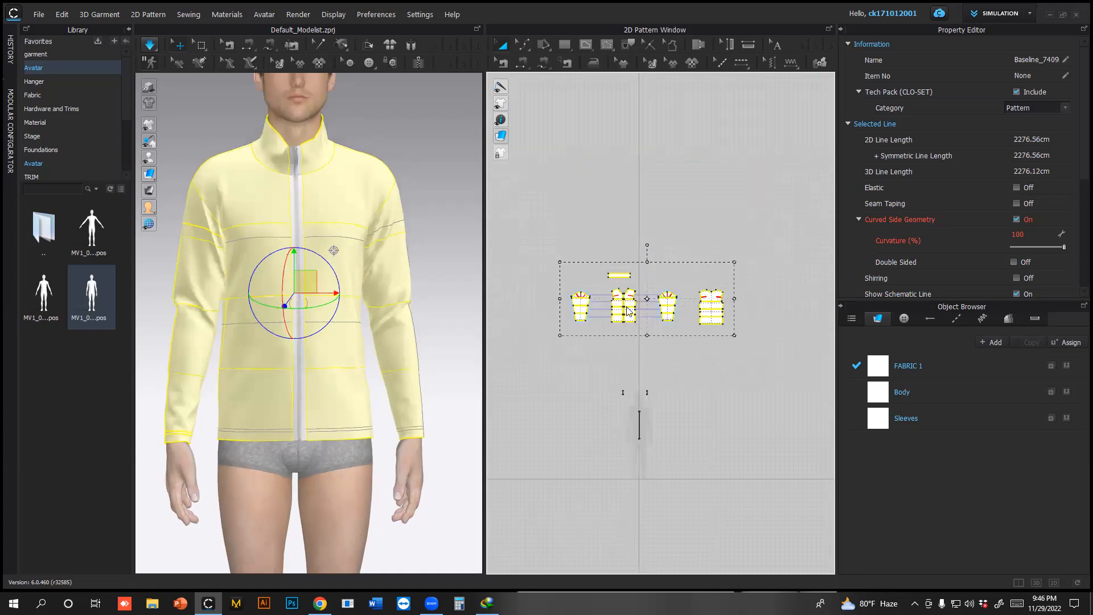
right_click(626, 302)
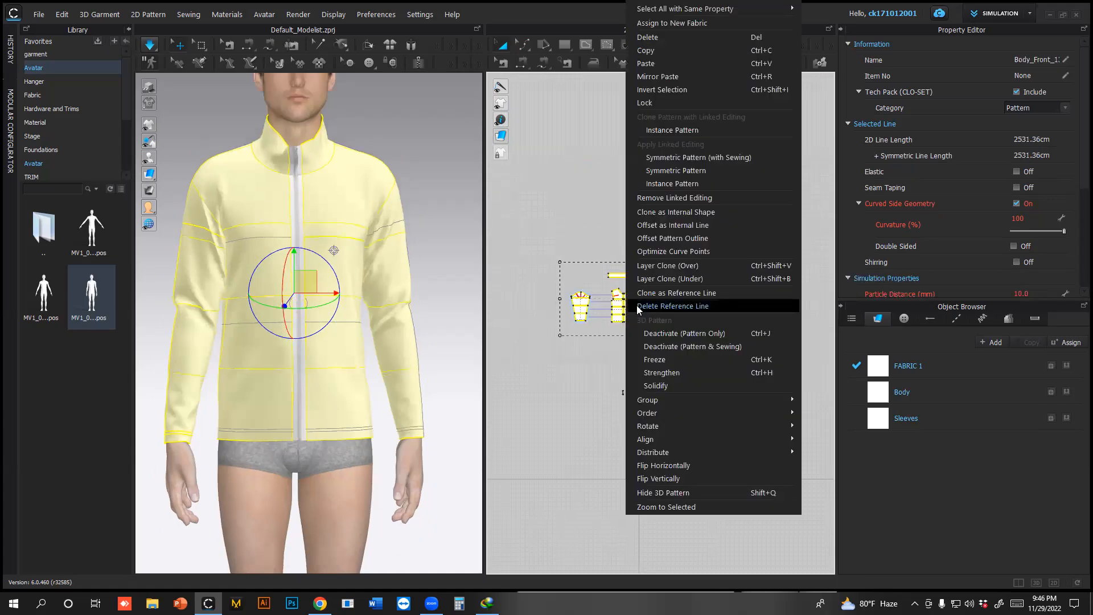
left_click(672, 279)
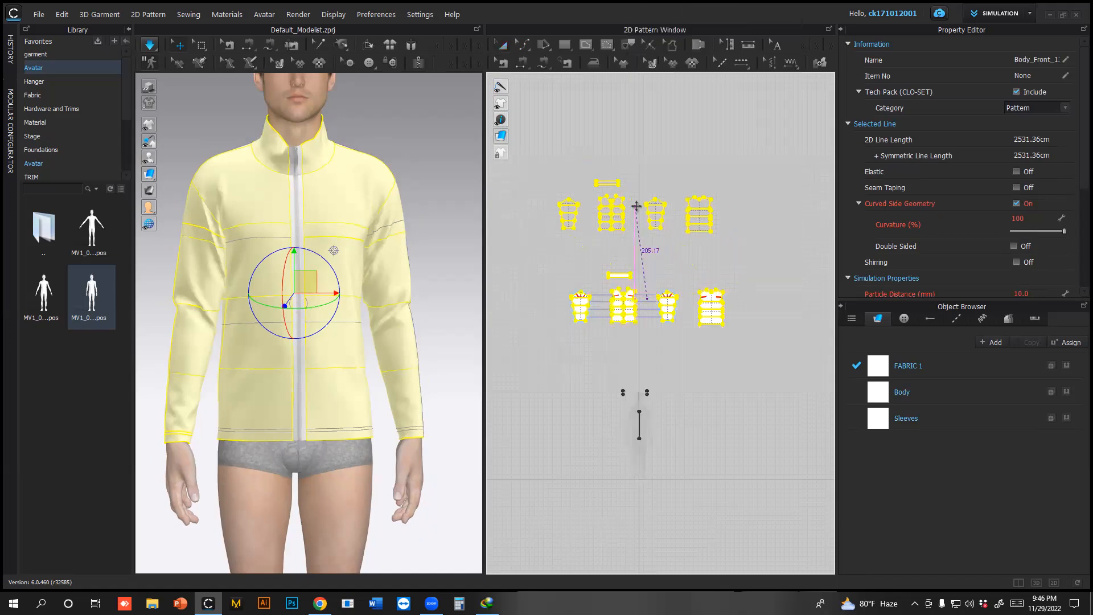
left_click(636, 210)
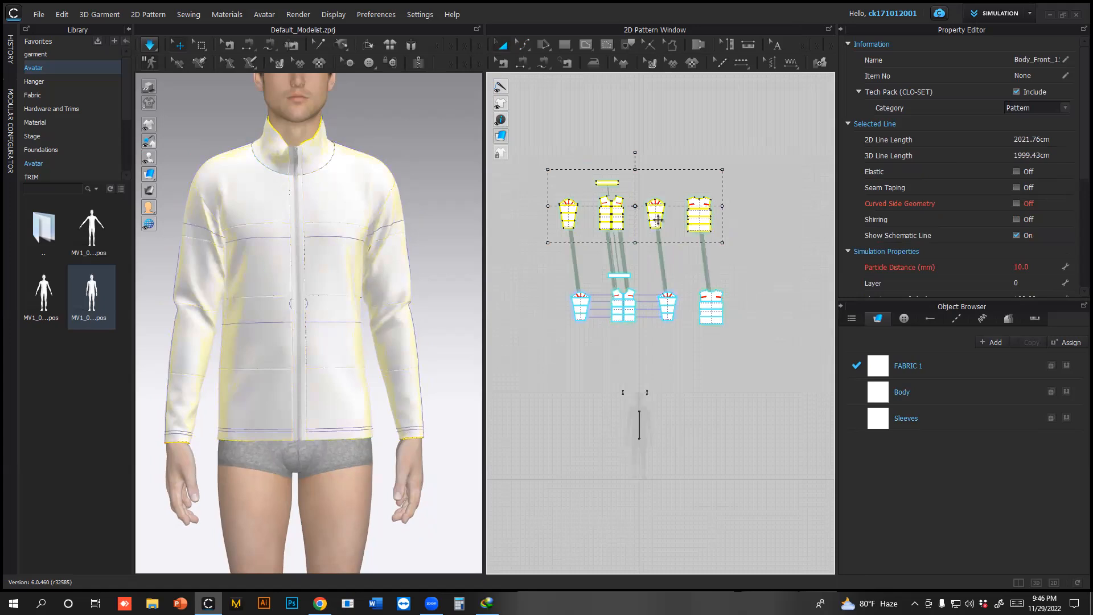
right_click(614, 212)
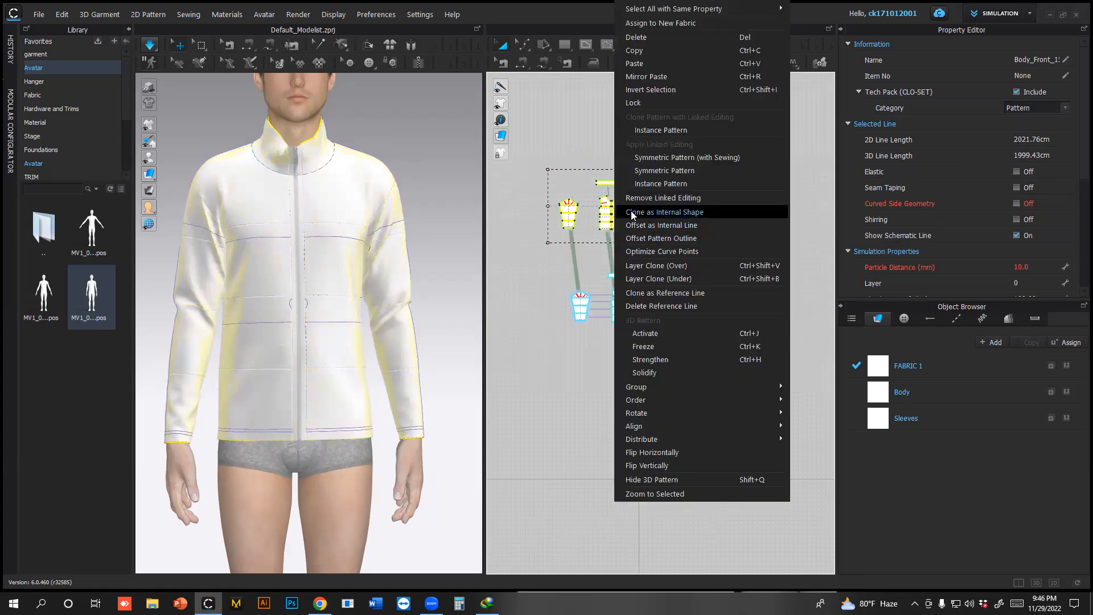
left_click(645, 198)
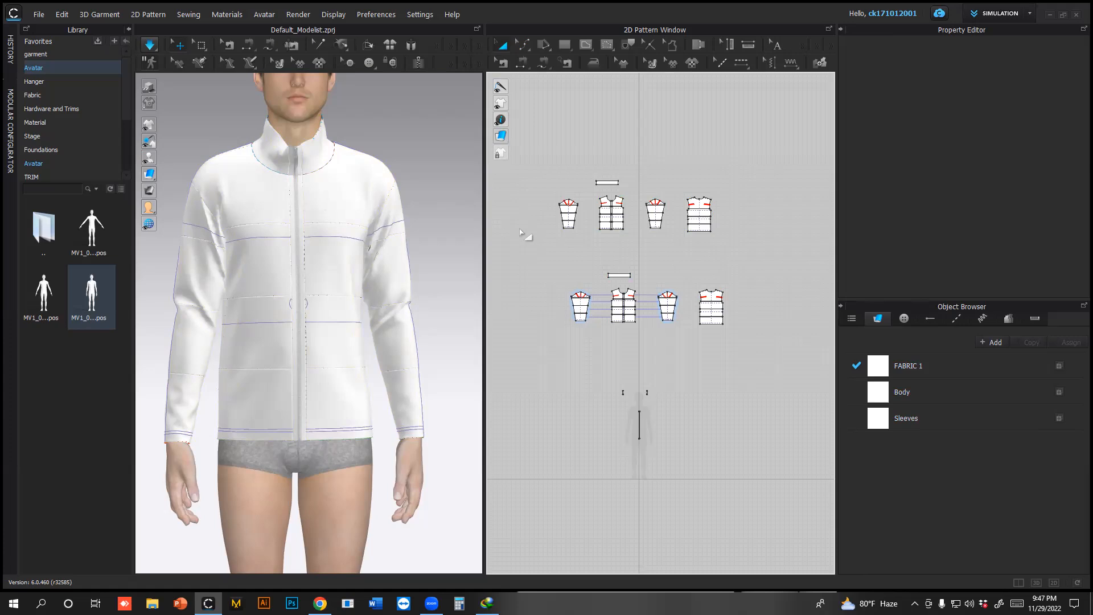
Set the pressure of all the cloned under-layer pieces to 30
scroll(552, 261, "up", 2)
left_click_drag(541, 145, 828, 274)
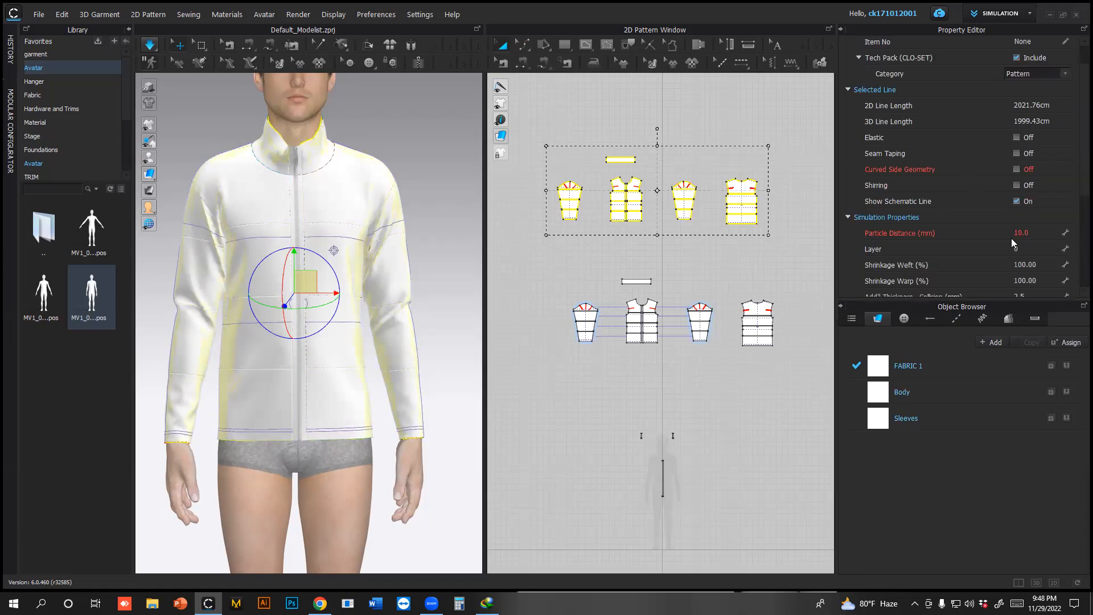
scroll(1011, 238, "down", 3)
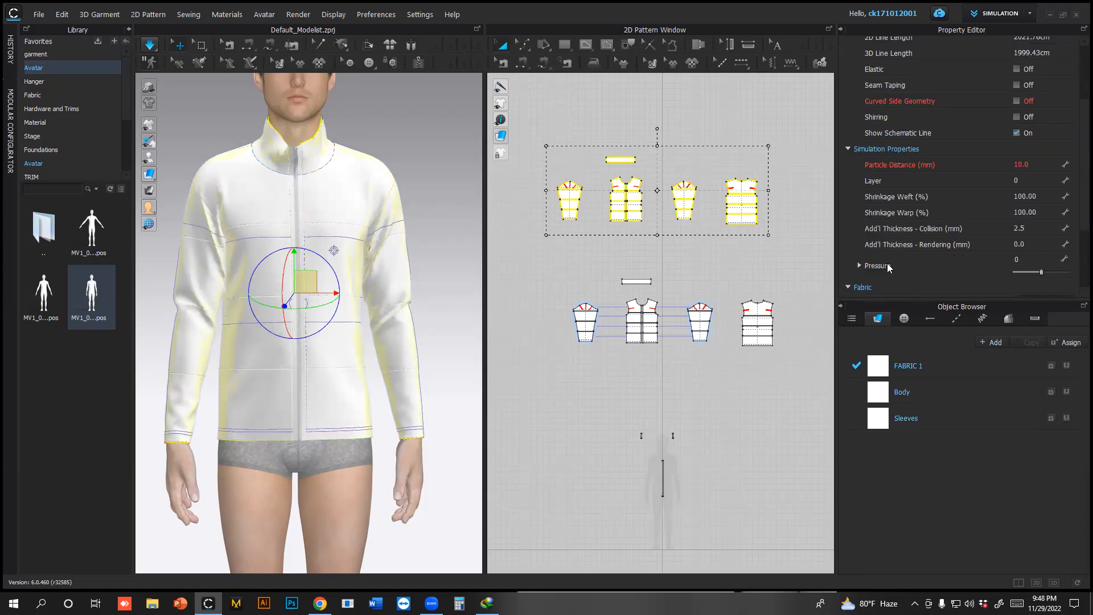
left_click(1026, 259)
type("30")
Set the pressure of all the original garment pieces to -30 and simulate the jacket
left_click(548, 280)
left_click_drag(548, 278, 800, 380)
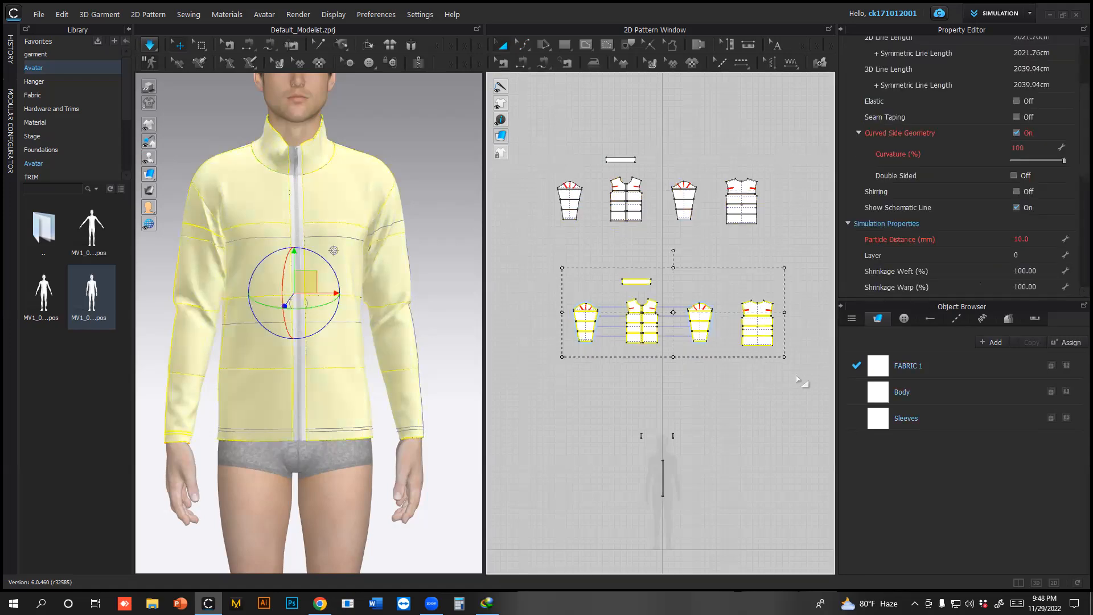
scroll(1031, 275, "down", 1)
left_click(1033, 264)
type("-30")
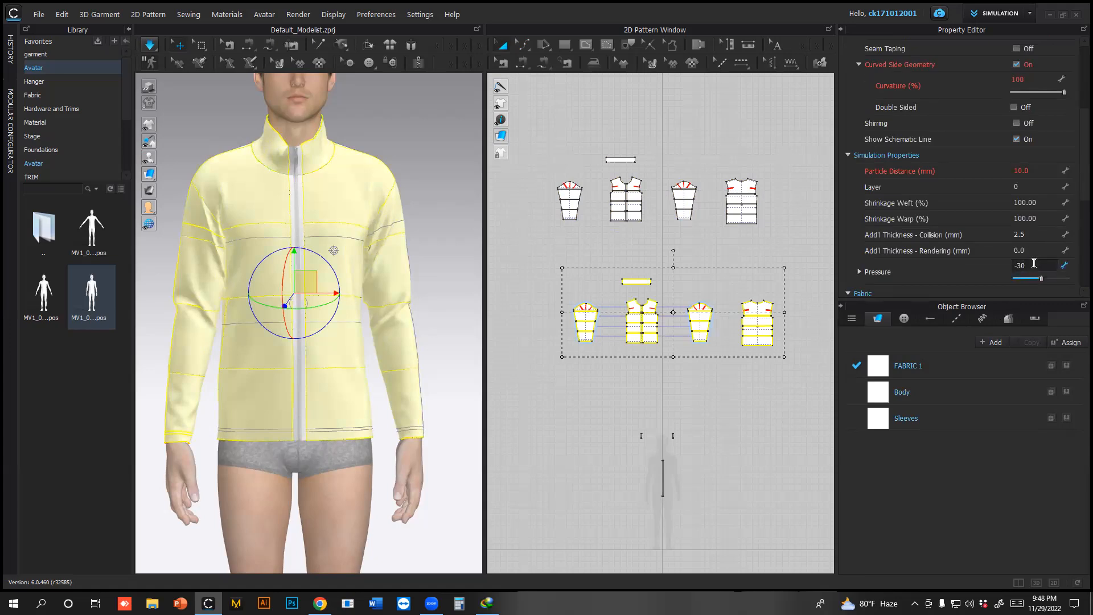
key("Return")
key("space")
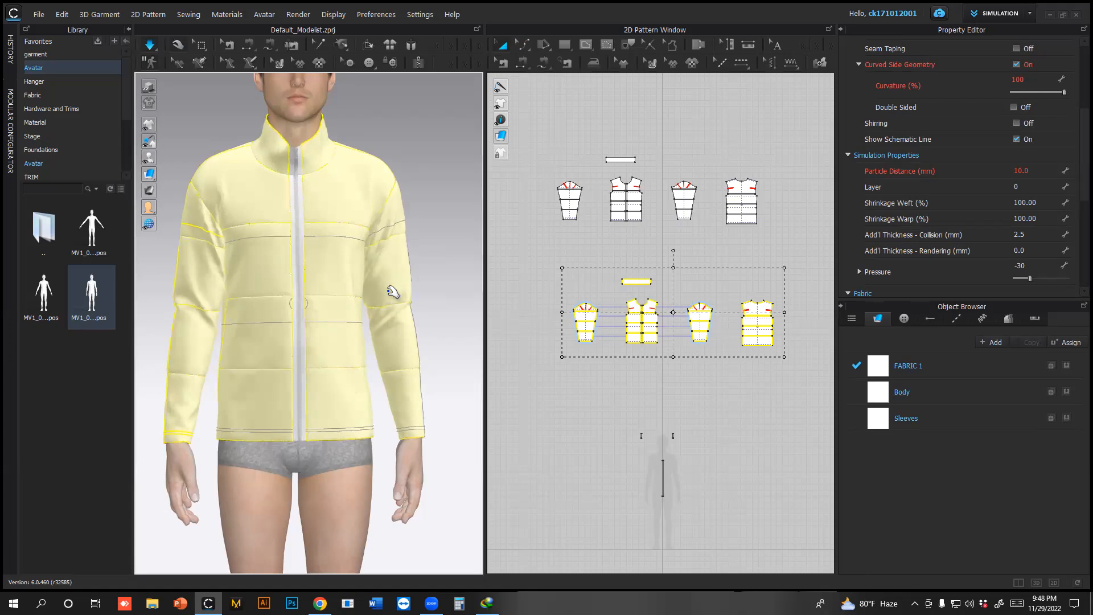
left_click_drag(437, 290, 447, 291)
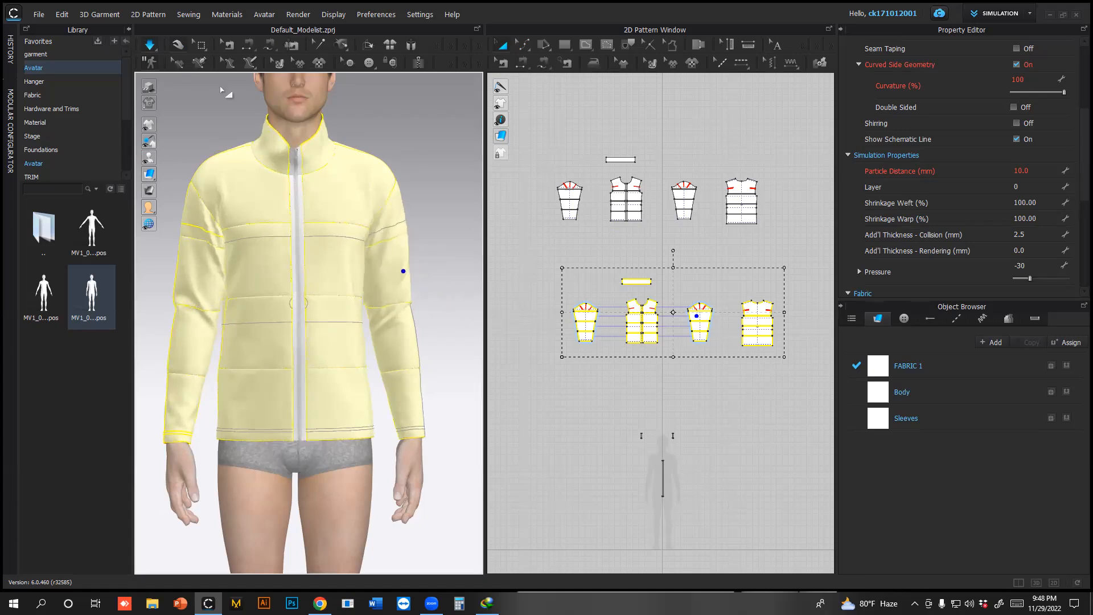
Set the pressure of all the original garment pieces in the lower row to -50 and simulate the jacket
left_click(571, 238)
left_click_drag(522, 131, 786, 260)
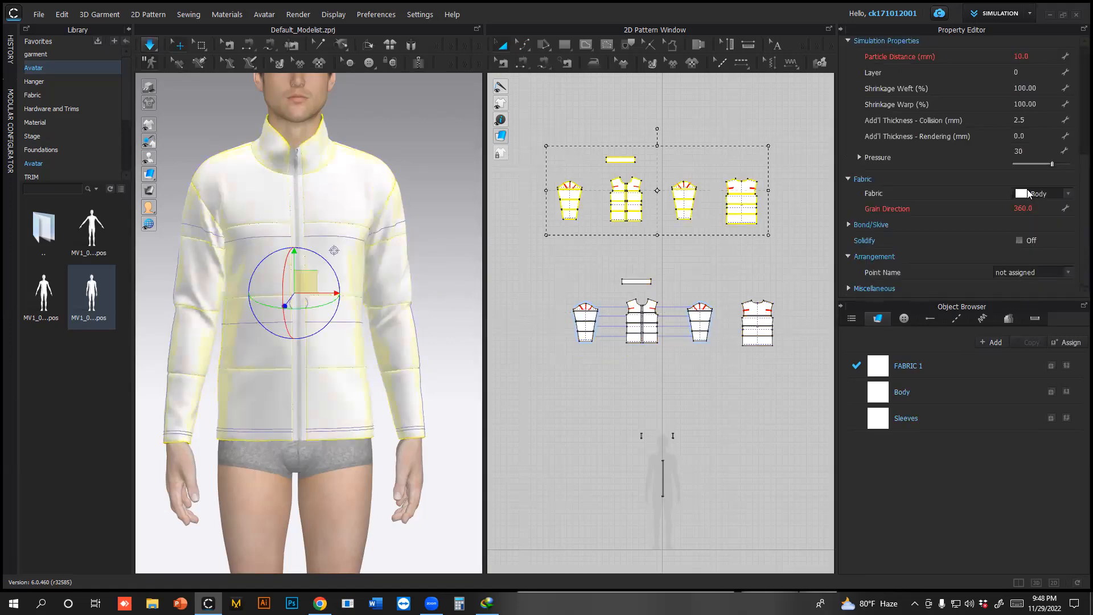
left_click(1028, 153)
left_click_drag(541, 257, 790, 352)
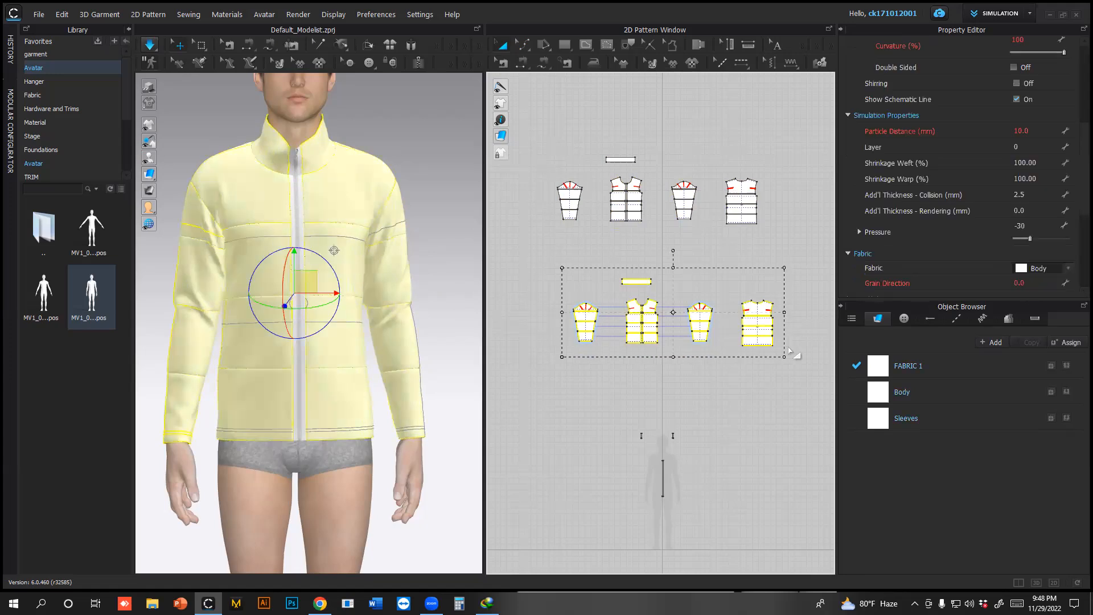
left_click(1030, 226)
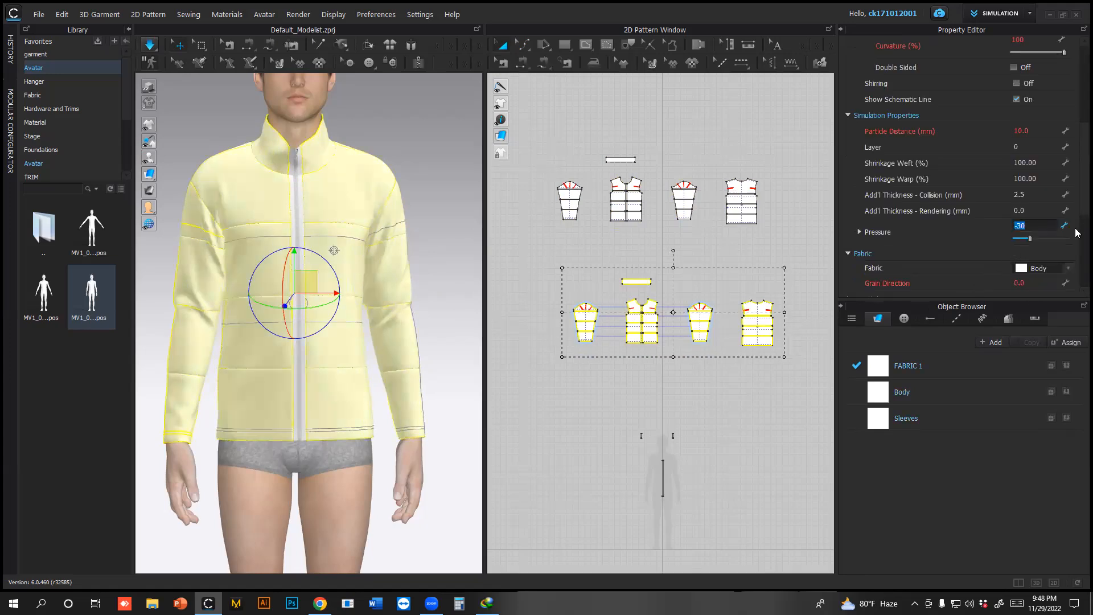
type("-50")
key("Return")
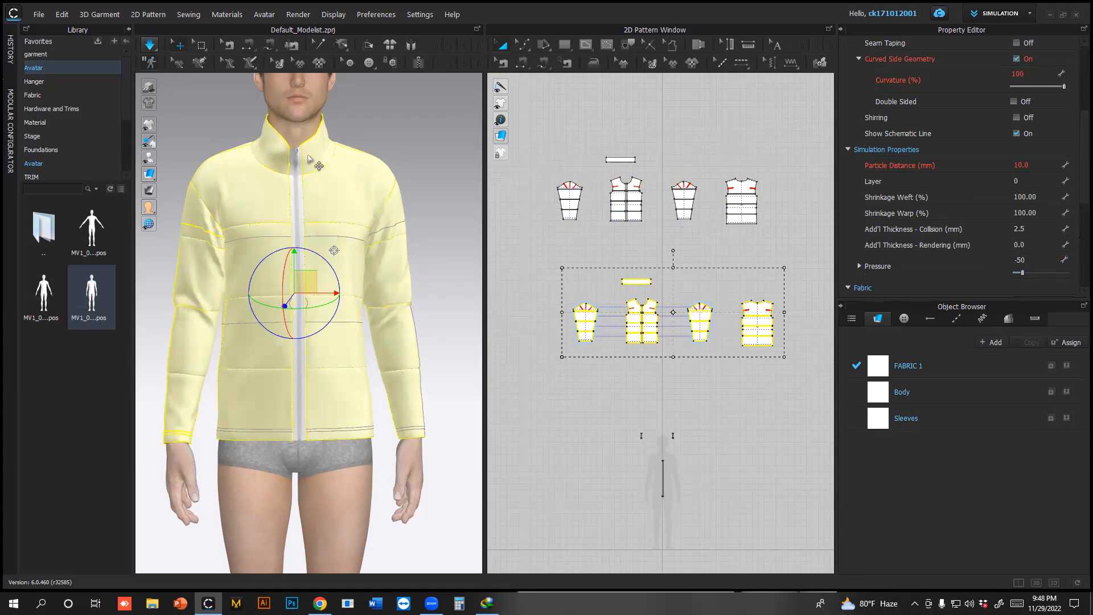
key("space")
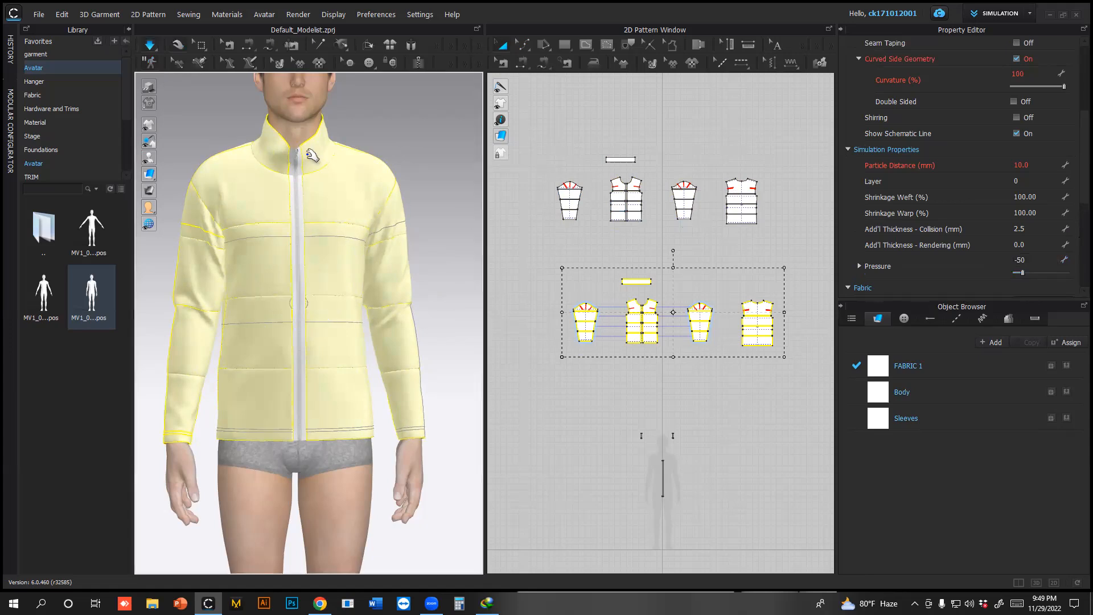
left_click_drag(182, 333, 170, 407)
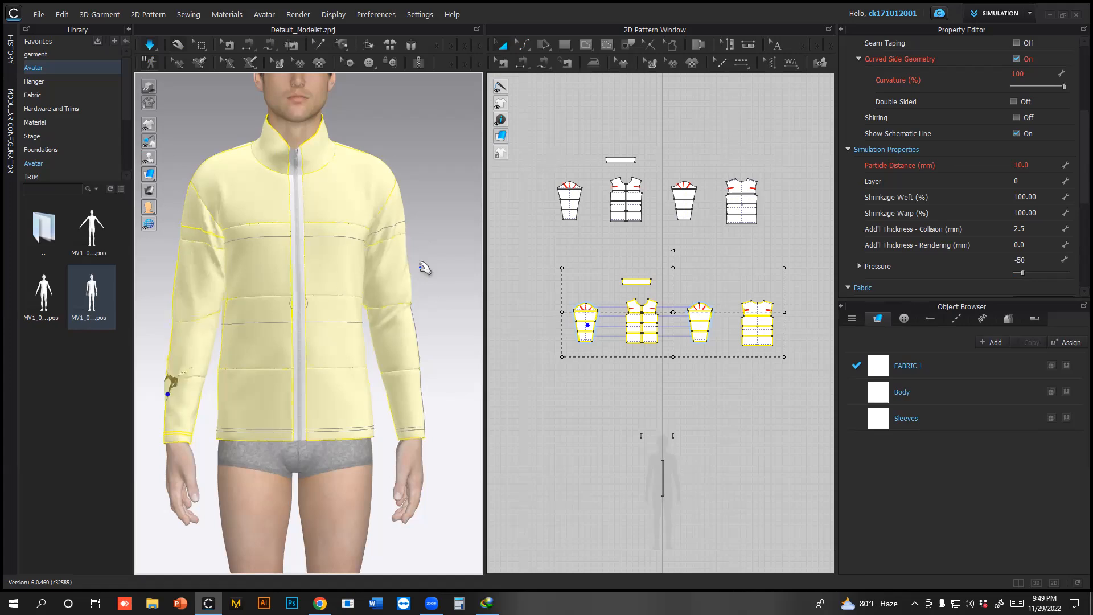
left_click(473, 266)
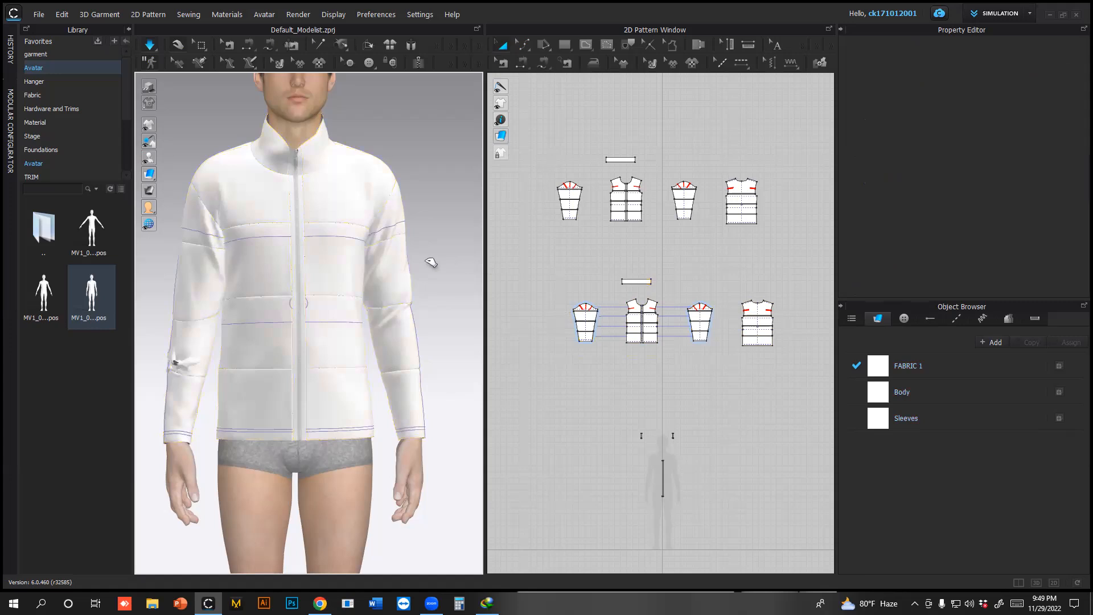
right_click_drag(449, 261, 418, 268)
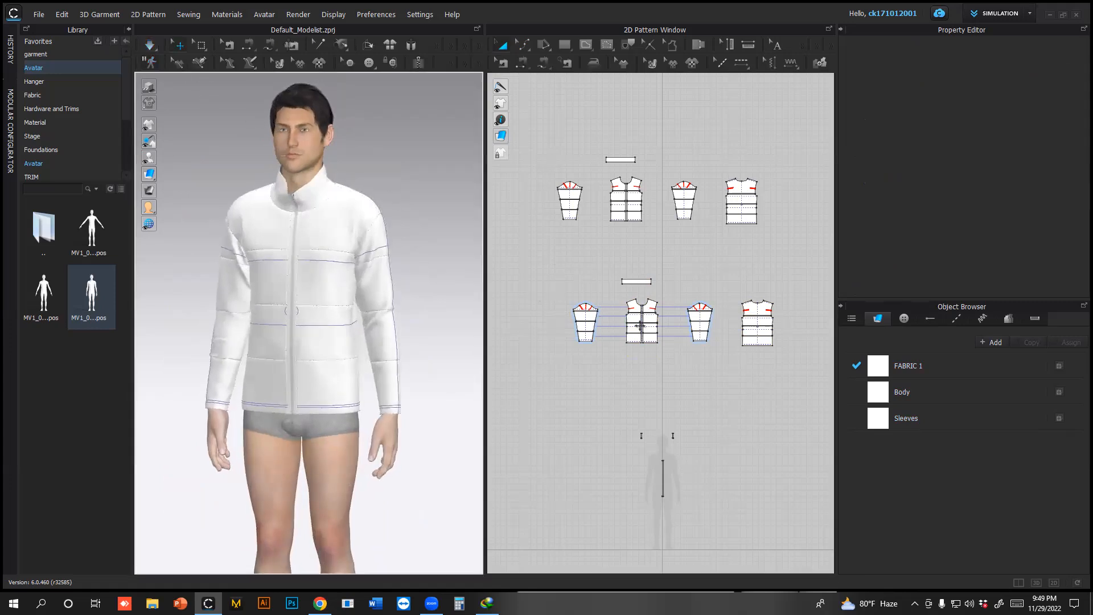
Set the pressure of all the original garment pieces in the lower row to 50
left_click_drag(813, 388, 831, 385)
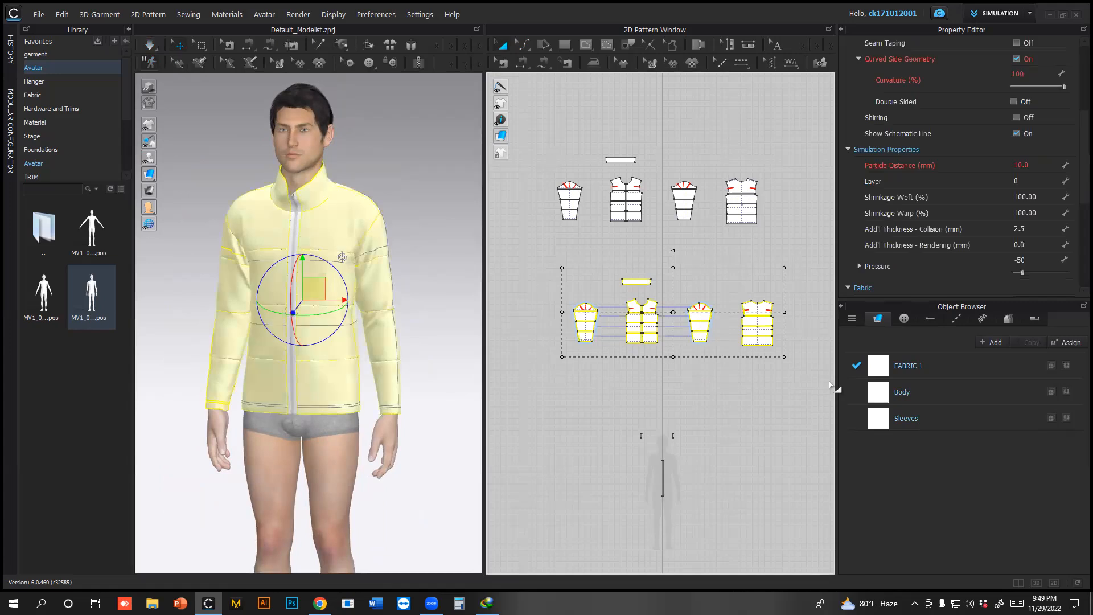
left_click(1034, 260)
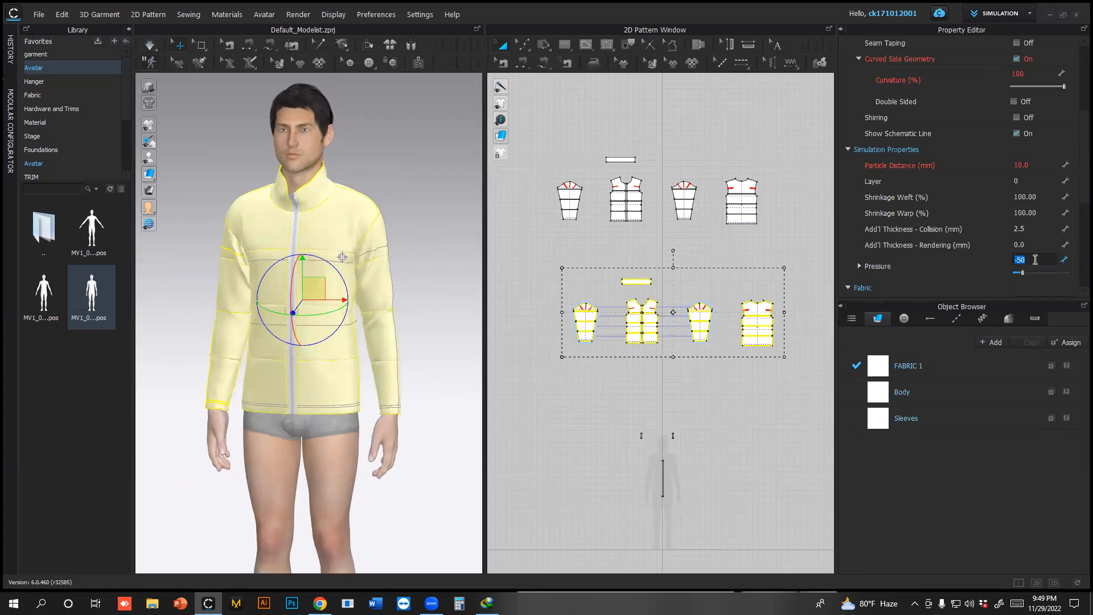
type("50")
left_click(549, 142)
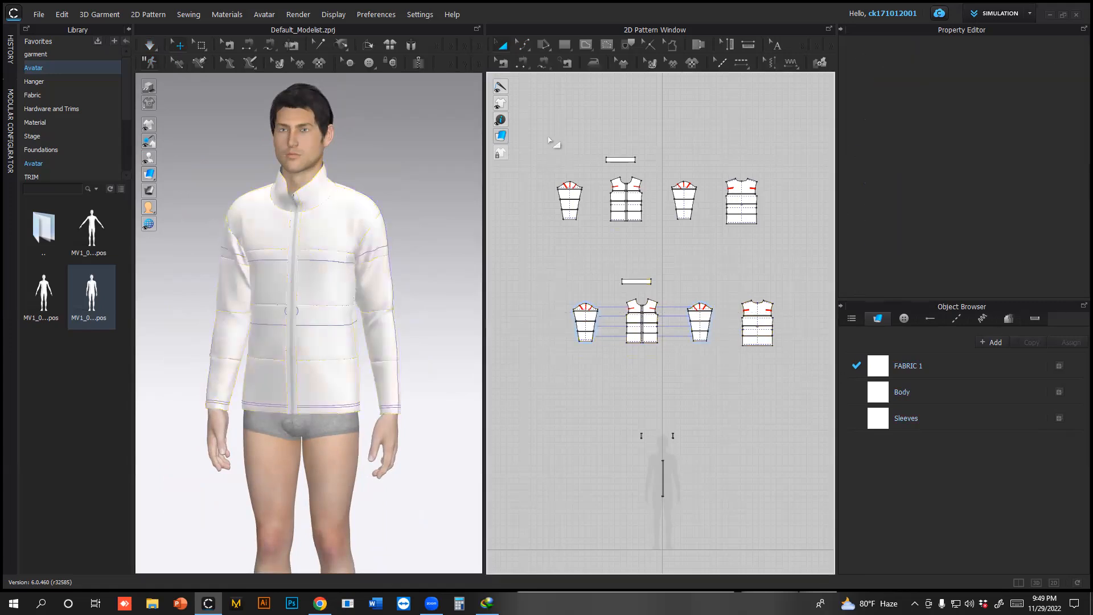
Set the pressure of all the cloned pieces in the upper row to -50 and simulate until the panels inflate
left_click_drag(776, 238, 794, 249)
left_click(1035, 191)
type("-50")
key("Return")
key("space")
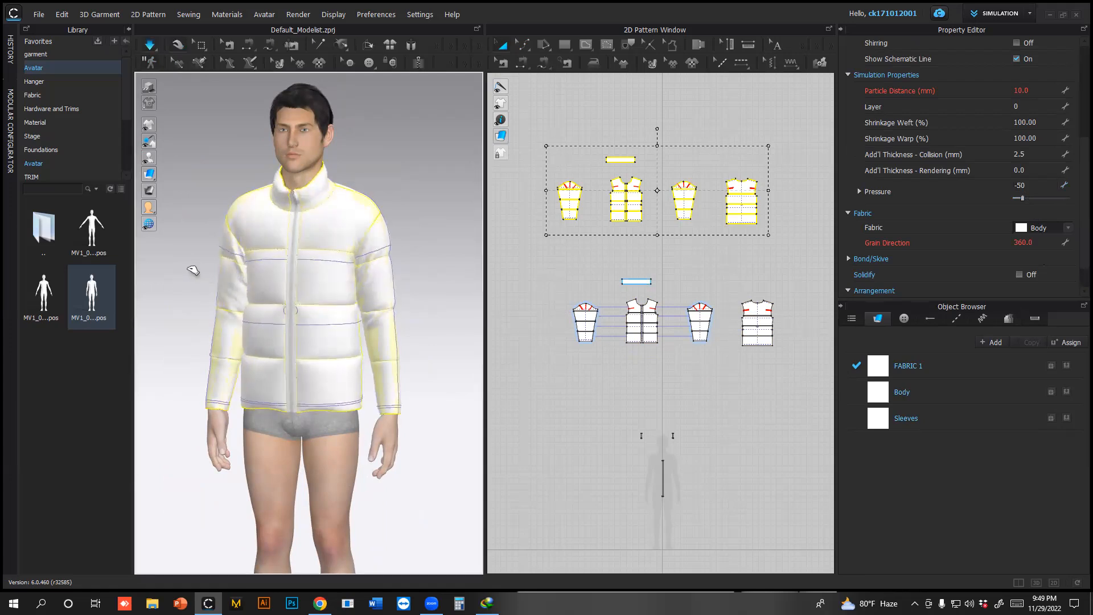
left_click(191, 270)
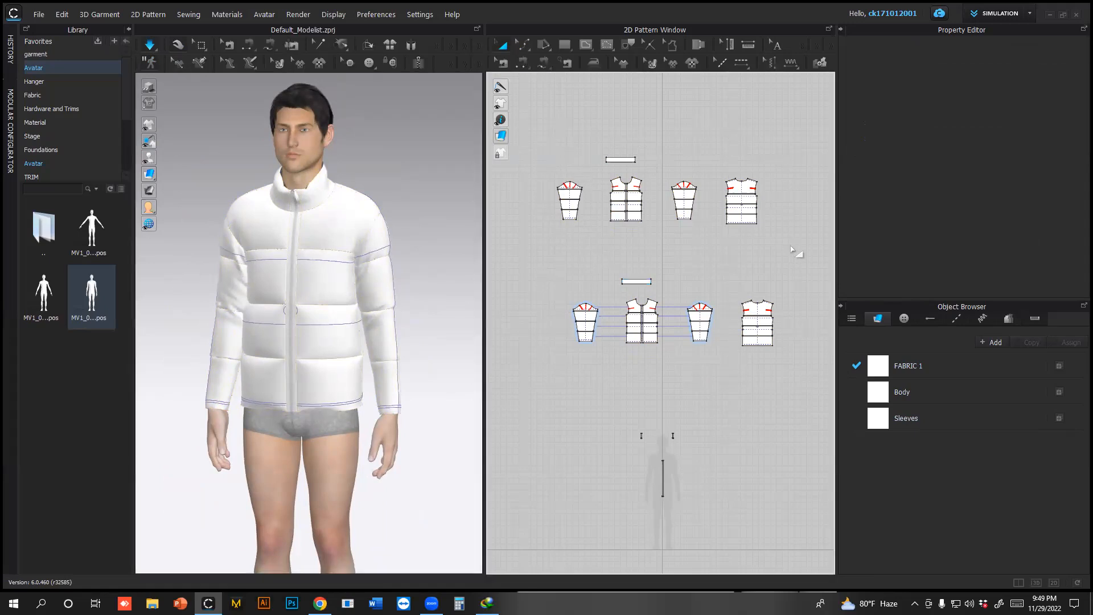
left_click_drag(339, 47, 341, 50)
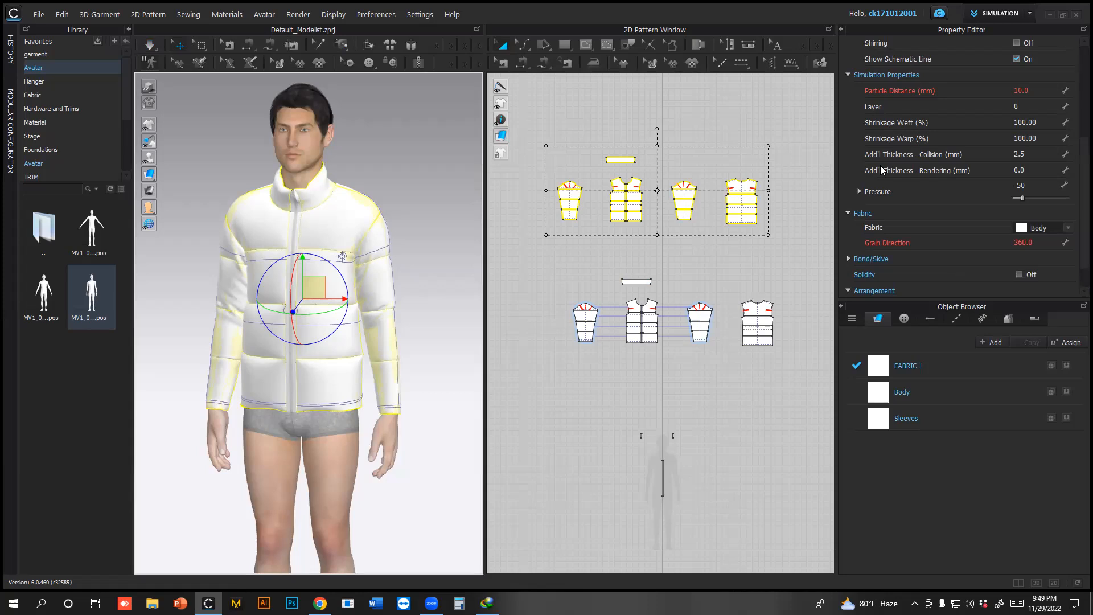
Examine the inflated jacket's collar, zipper and quilted panels up close and from different angles
scroll(321, 208, "up", 3)
left_click(246, 132)
scroll(390, 137, "up", 4)
scroll(385, 161, "down", 3)
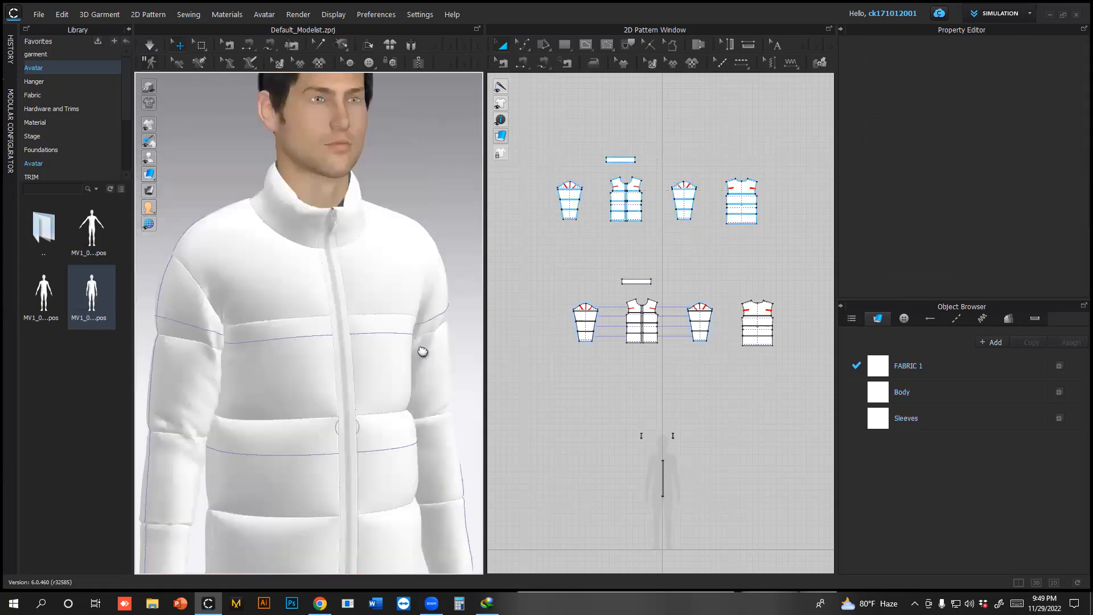
scroll(399, 296, "up", 6)
scroll(400, 290, "down", 4)
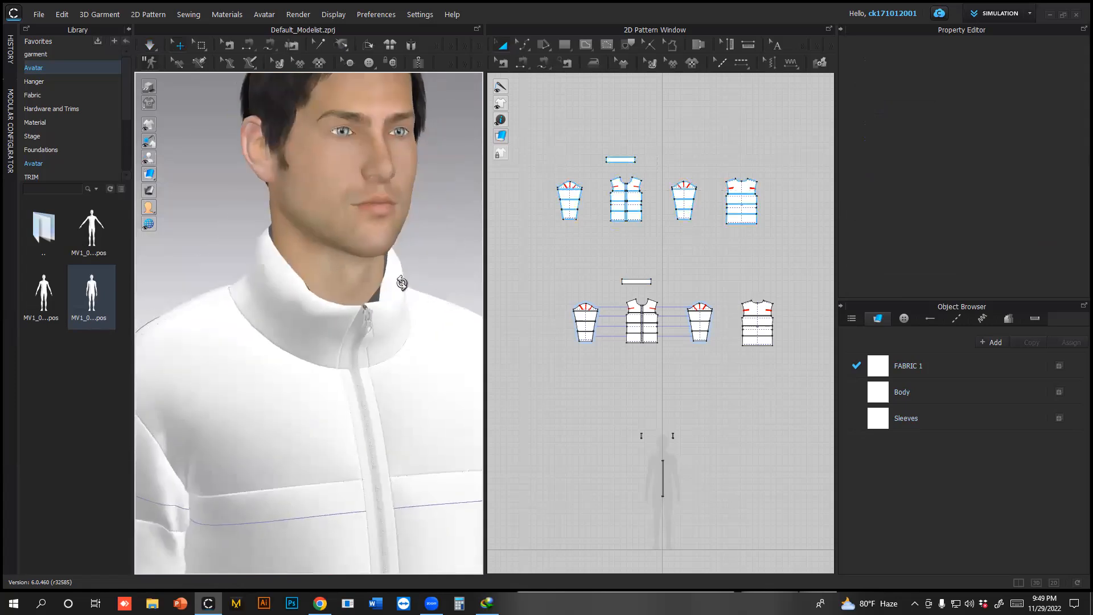
right_click_drag(402, 283, 455, 279)
scroll(358, 336, "down", 5)
right_click_drag(358, 339, 300, 340)
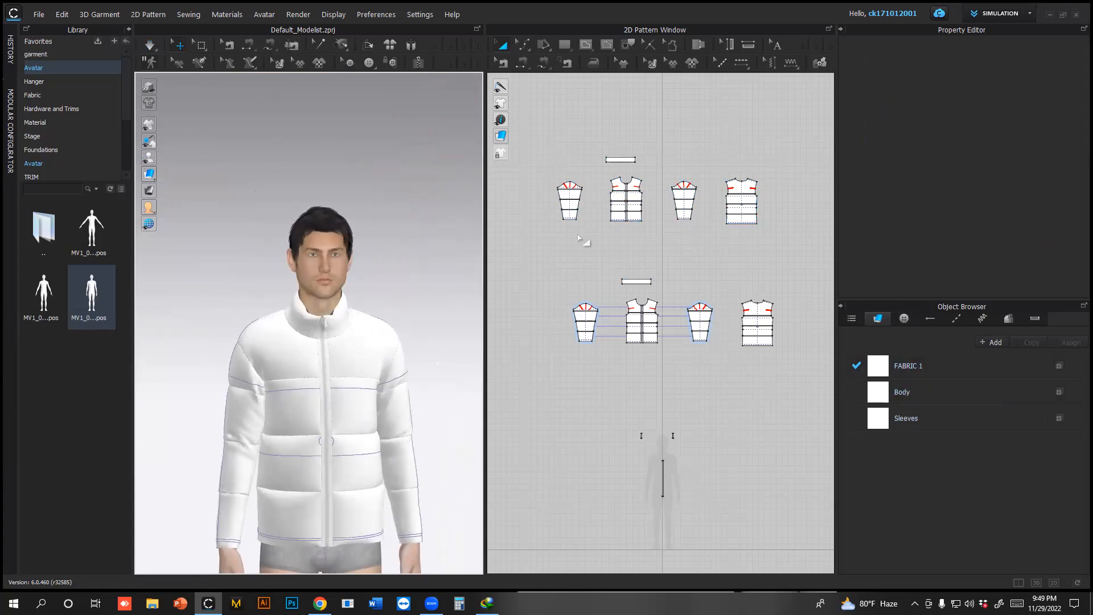
Add a new fabric and select the original body and sleeve panels, leaving out the collar, yokes and sleeve caps
left_click(991, 347)
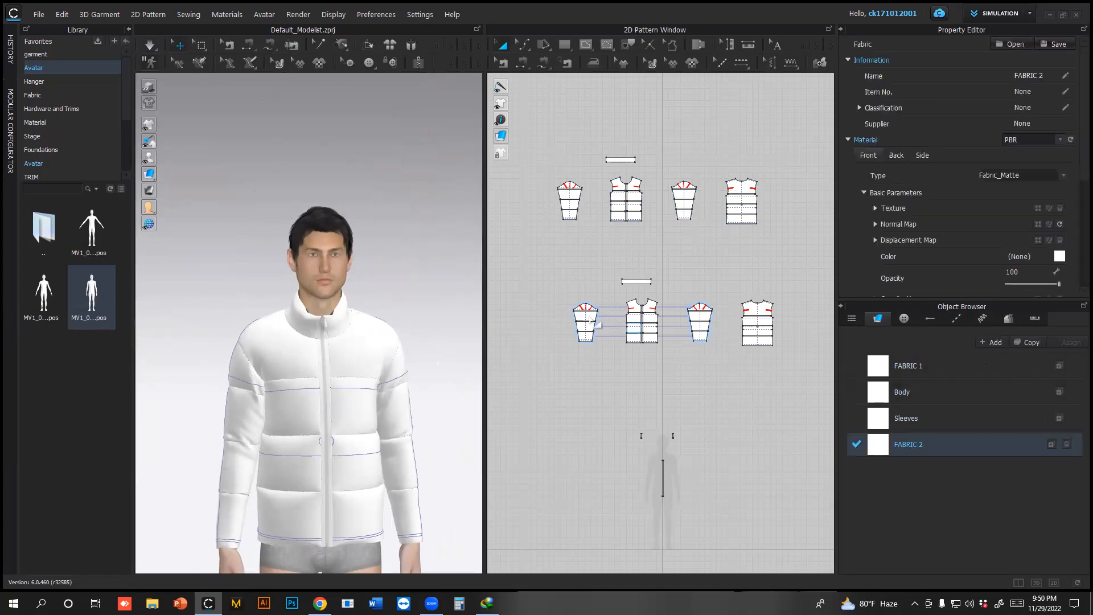
left_click_drag(550, 271, 679, 330)
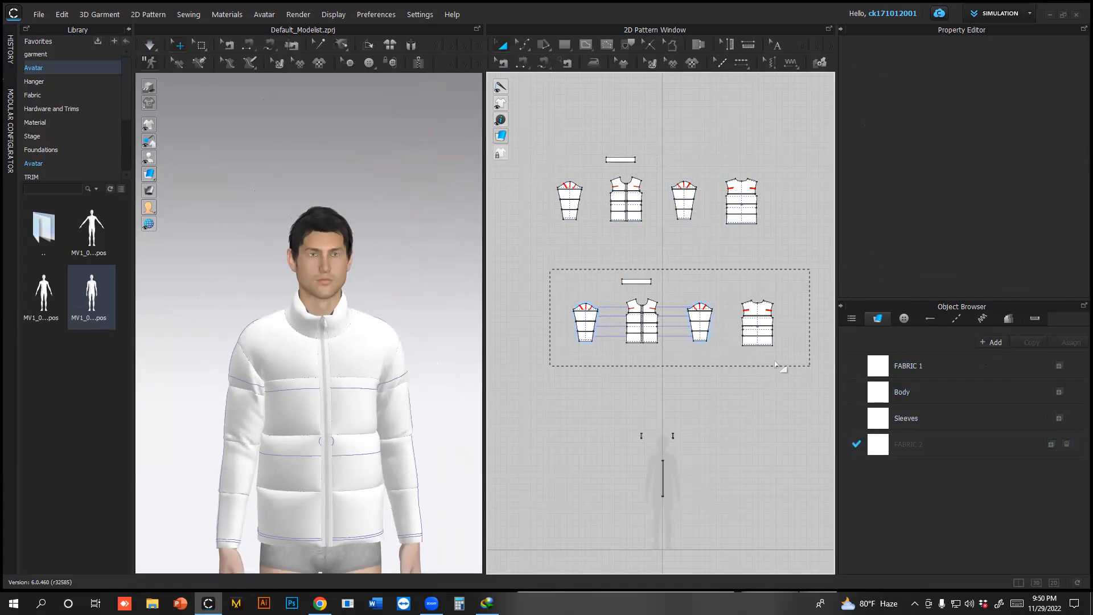
left_click_drag(776, 363, 776, 365)
scroll(698, 288, "up", 4)
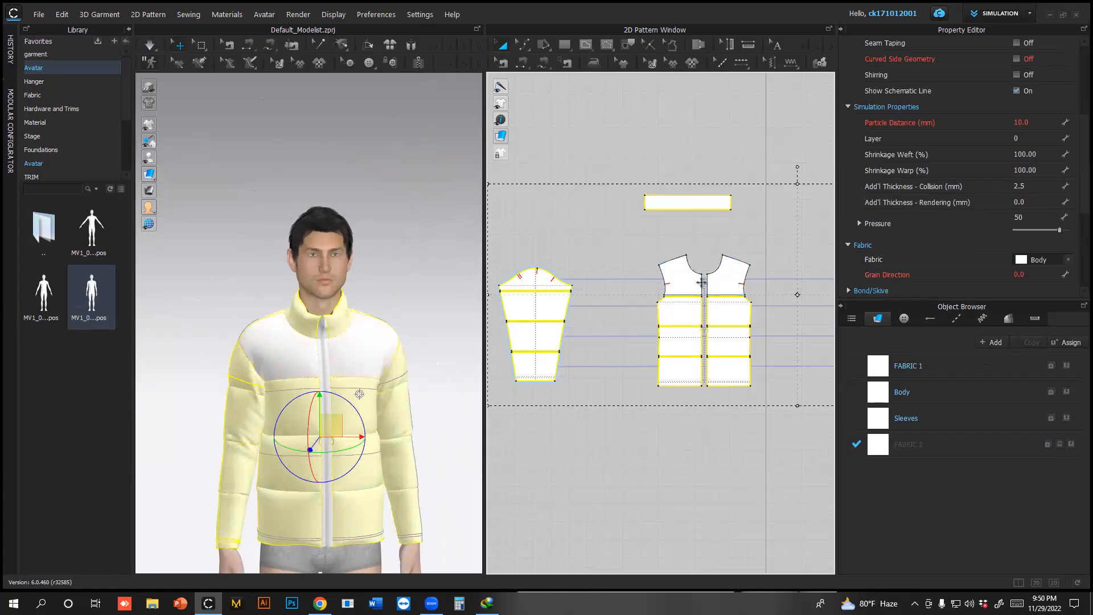
left_click(549, 281, "shift")
scroll(526, 297, "down", 5)
middle_click_drag(758, 302, 676, 311)
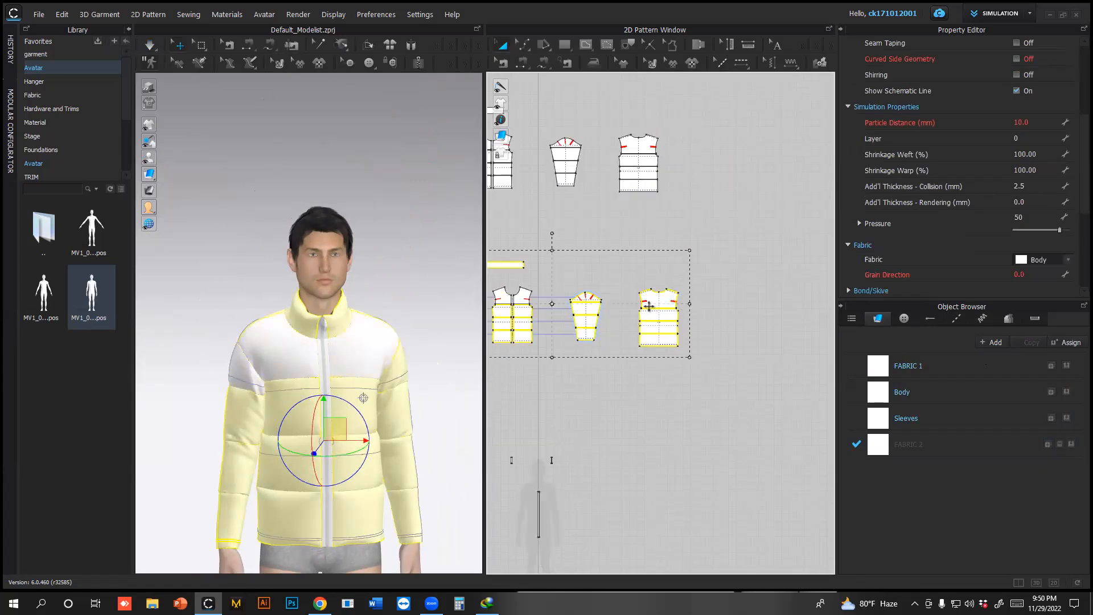
scroll(675, 310, "up", 3)
left_click(650, 294, "shift")
left_click(517, 292, "shift")
scroll(594, 272, "down", 5)
middle_click_drag(593, 271, 695, 340)
scroll(626, 350, "up", 5)
scroll(642, 339, "down", 4)
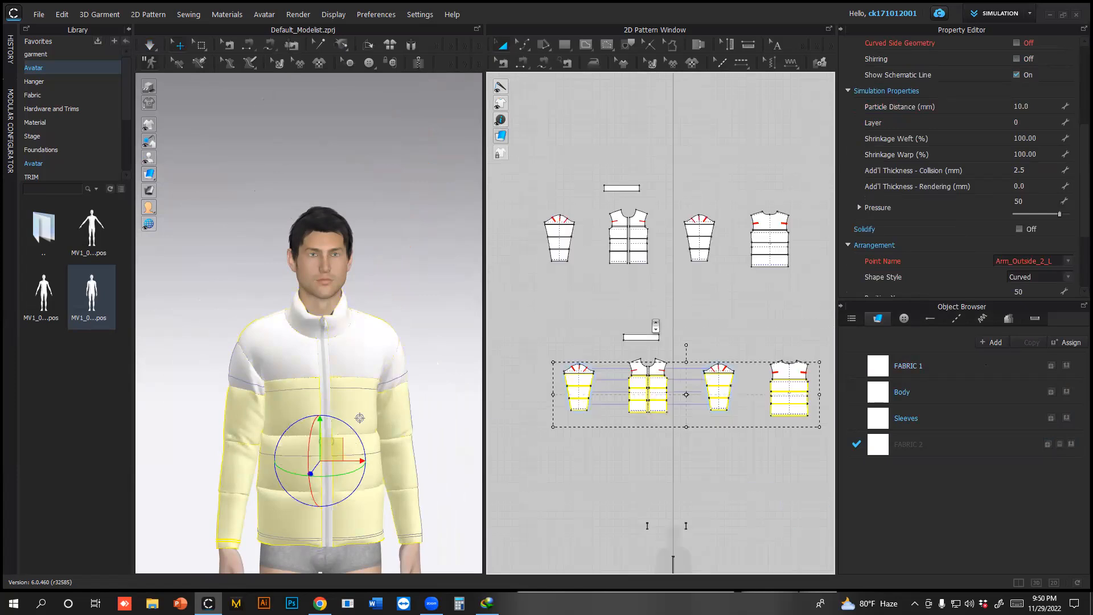
Add the first cloned sleeve's three lower panels and the cloned fronts' six lower panels to the selection
scroll(642, 335, "up", 2)
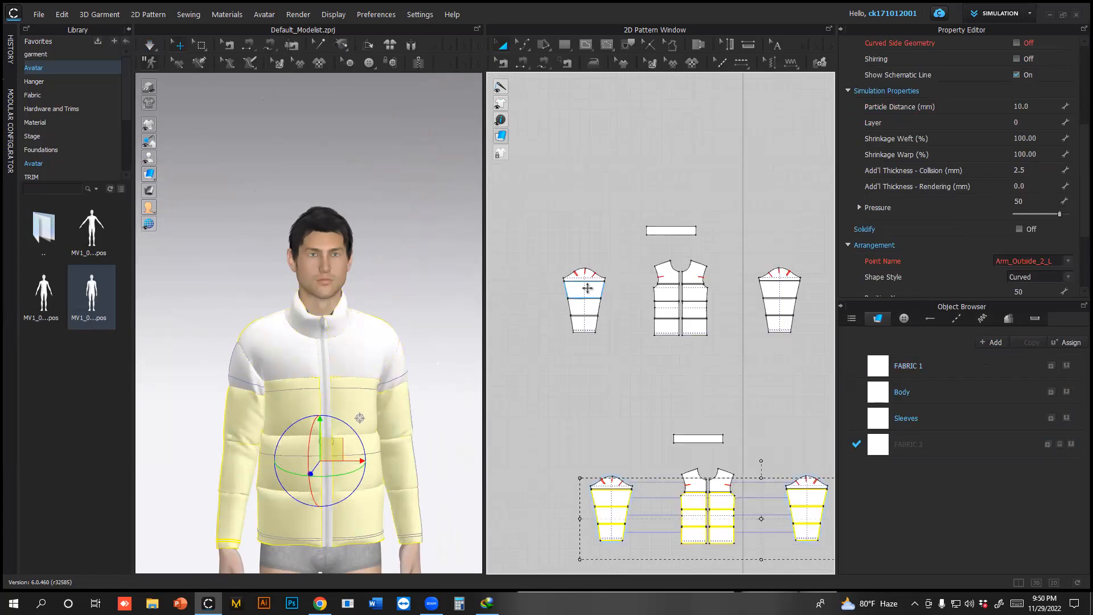
left_click(587, 288, "shift")
left_click(586, 308, "shift")
left_click(586, 323, "shift")
left_click(661, 326, "shift")
left_click(659, 311, "shift")
left_click(664, 295, "shift")
left_click(693, 293, "shift")
left_click(699, 311, "shift")
left_click(696, 328, "shift")
scroll(714, 334, "down", 3)
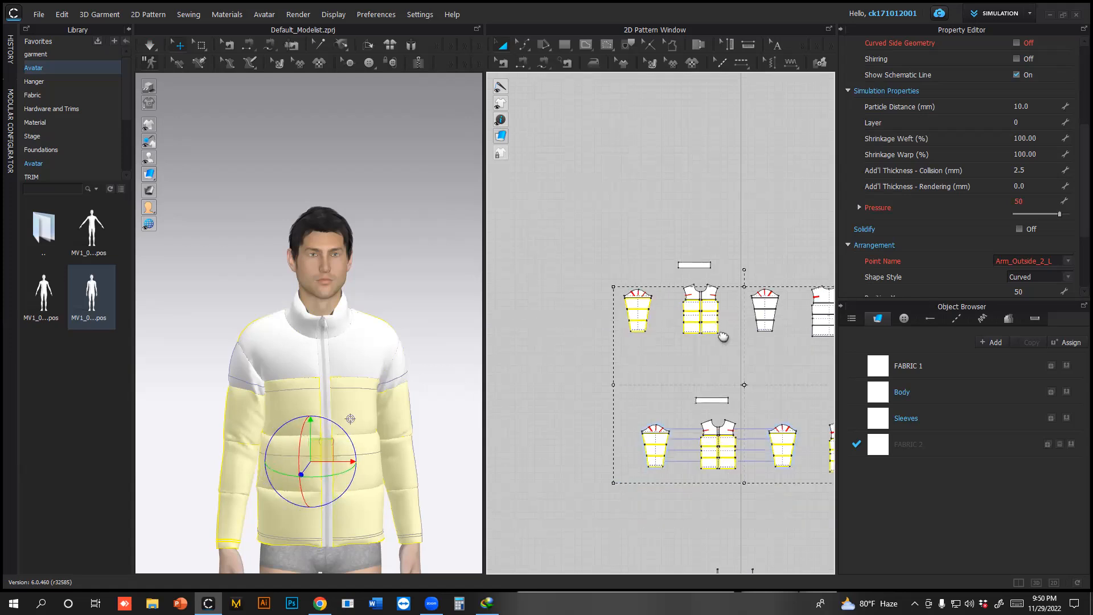
Add the lower panels of the second cloned sleeve and of the cloned back to the selection
scroll(628, 301, "up", 4)
left_click(627, 302, "shift")
left_click(626, 320, "shift")
left_click(626, 340, "shift")
left_click(744, 349, "shift")
left_click(745, 332, "shift")
left_click(742, 311, "shift")
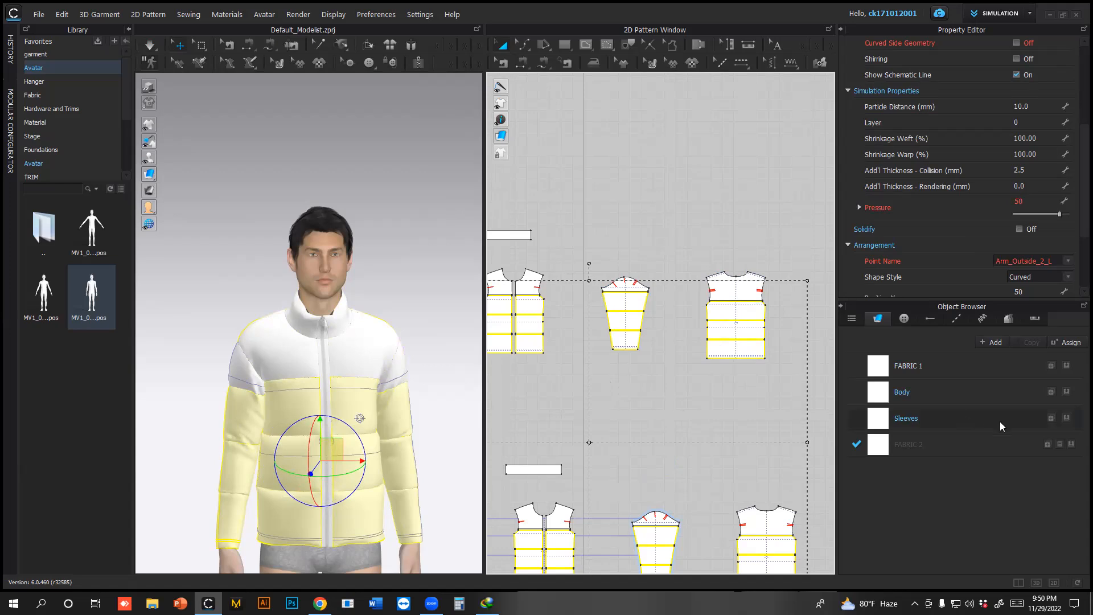
Assign FABRIC 2 to the selected panels and set its colour to the Pantone polyester shade Daisy Floret (#FCDD76)
left_click(1071, 445)
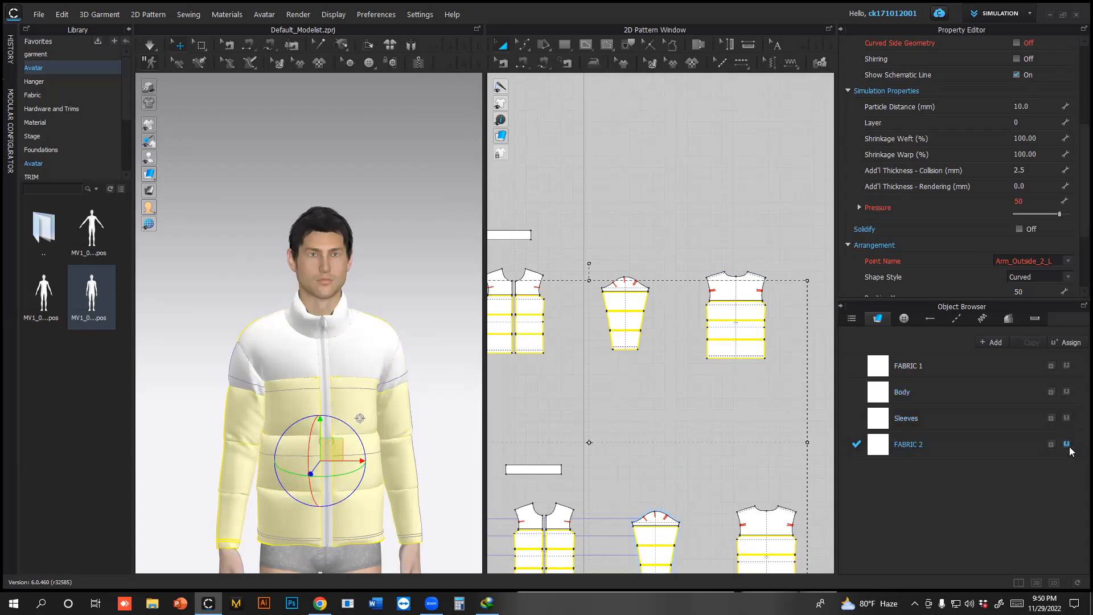
left_click(994, 454)
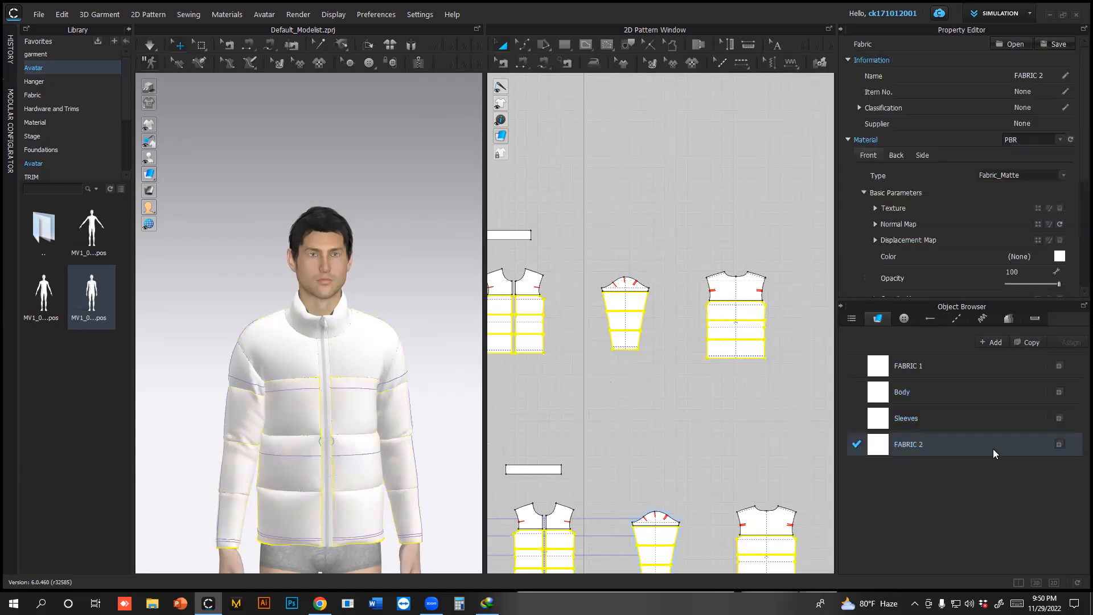
left_click(1058, 256)
left_click(579, 251)
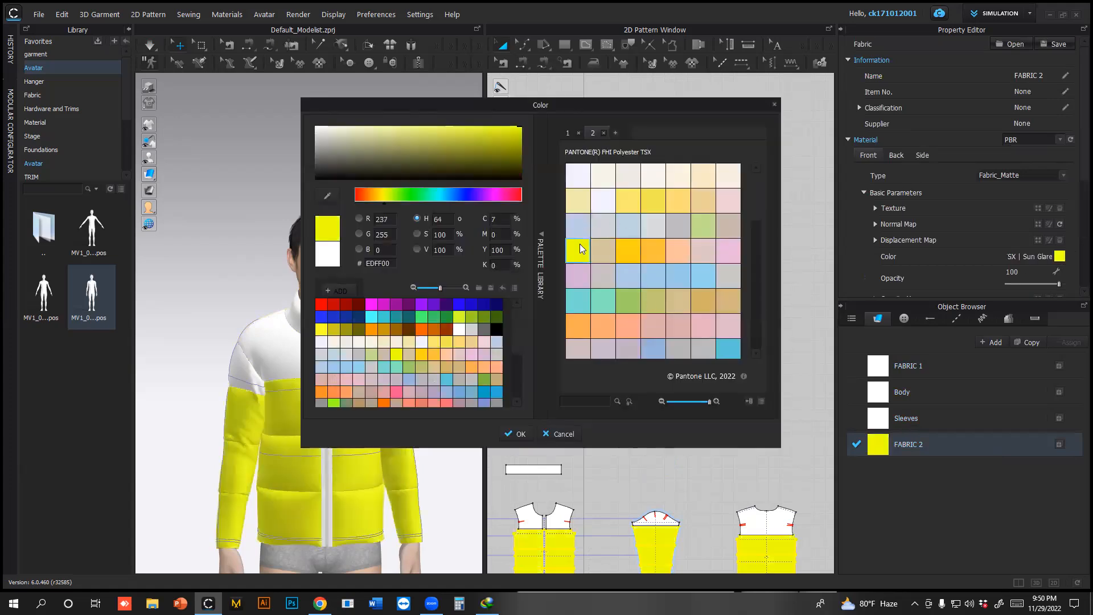
left_click(677, 201)
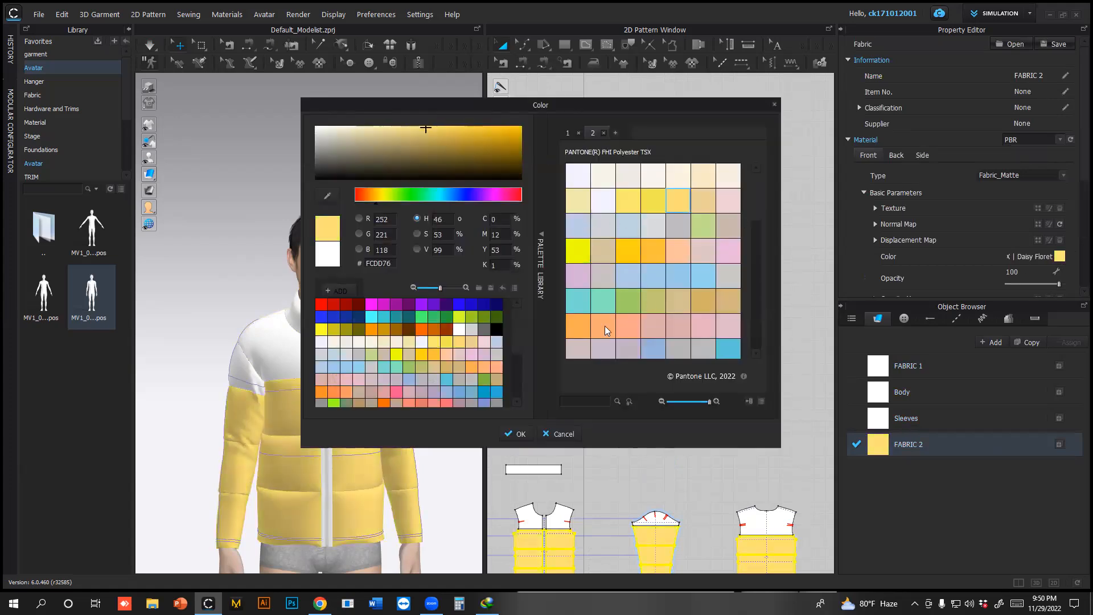
left_click(521, 435)
left_click(592, 402)
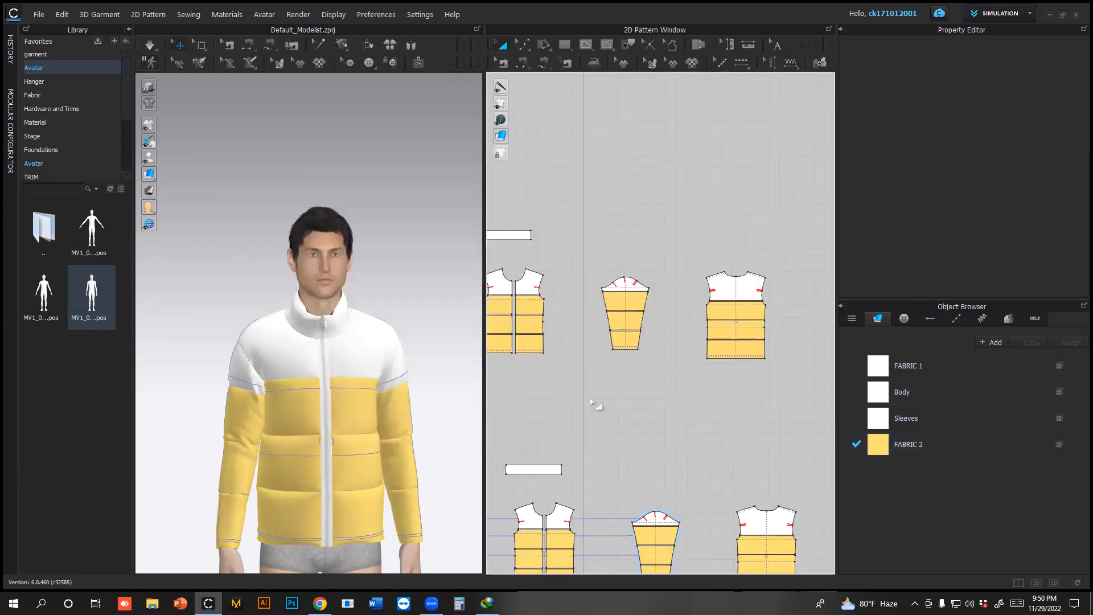
Add a new fabric and select the original sleeve caps, front yokes, collar and back yoke
scroll(711, 393, "down", 3)
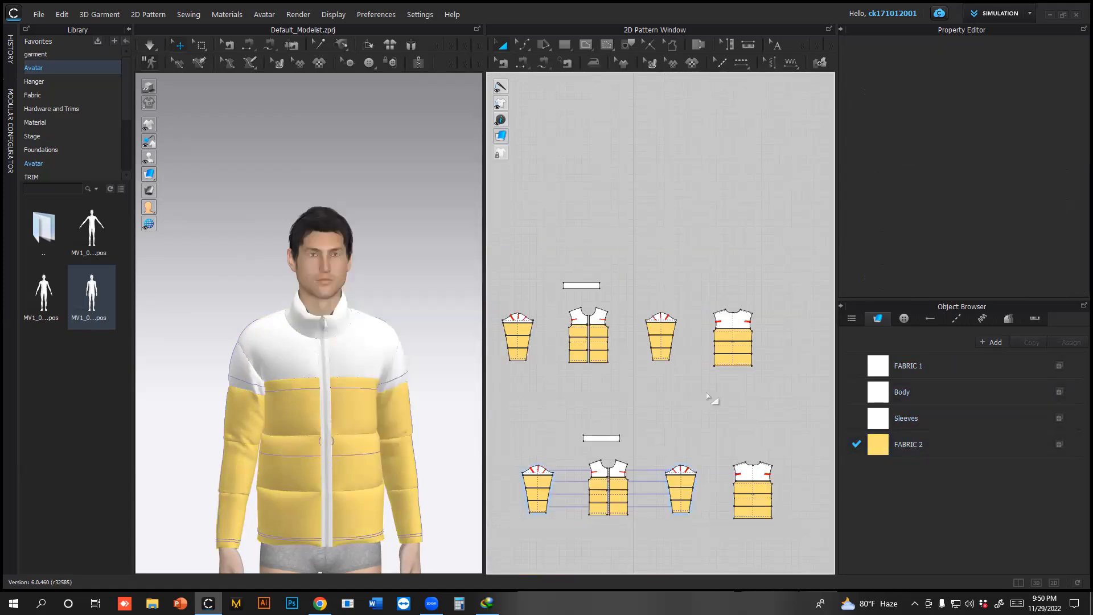
left_click(991, 342)
scroll(563, 327, "up", 8)
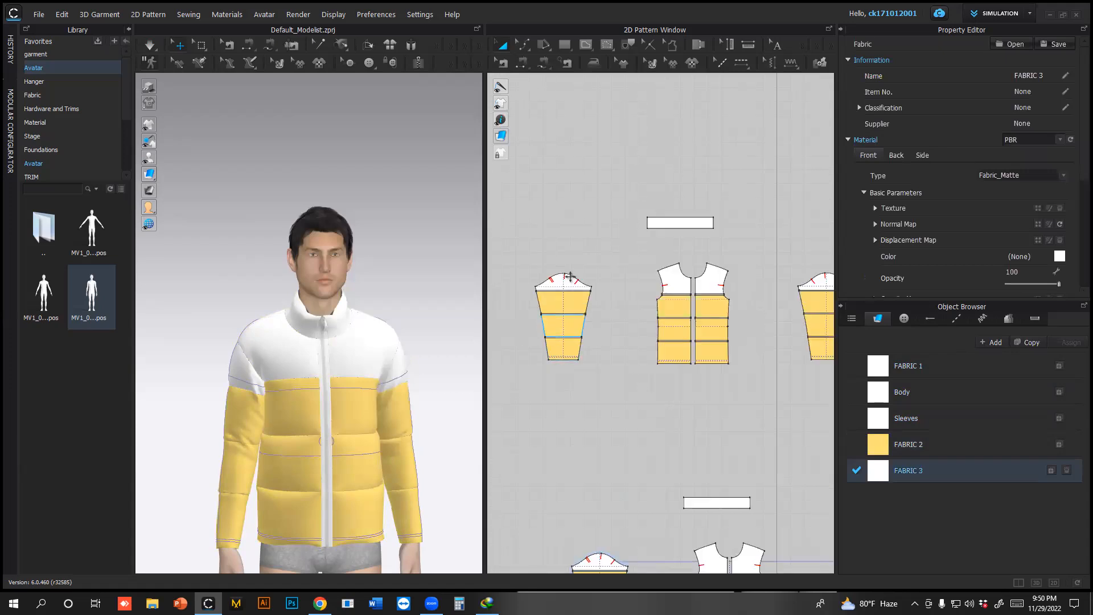
left_click(556, 288)
left_click(789, 285, "shift")
scroll(789, 284, "down", 6)
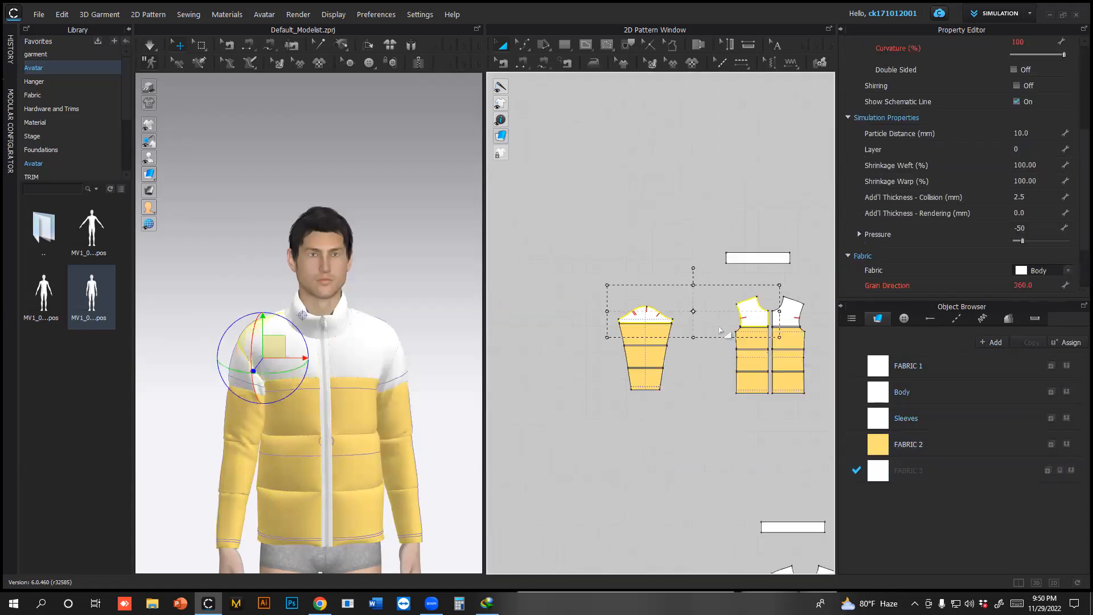
left_click(637, 333, "shift")
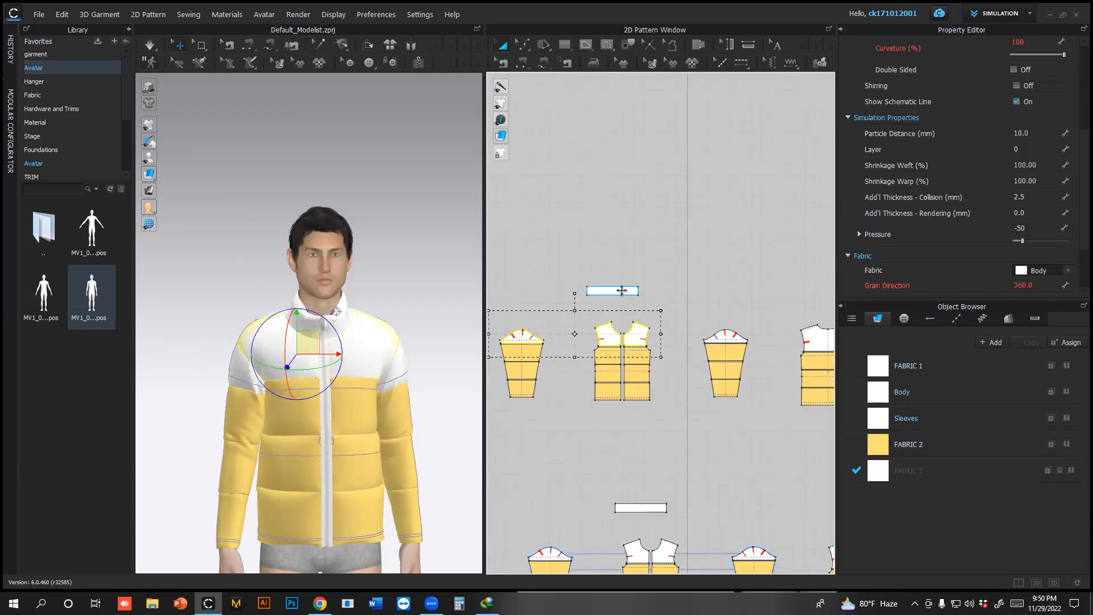
left_click(622, 290, "shift")
left_click(731, 337, "shift")
left_click(818, 341, "shift")
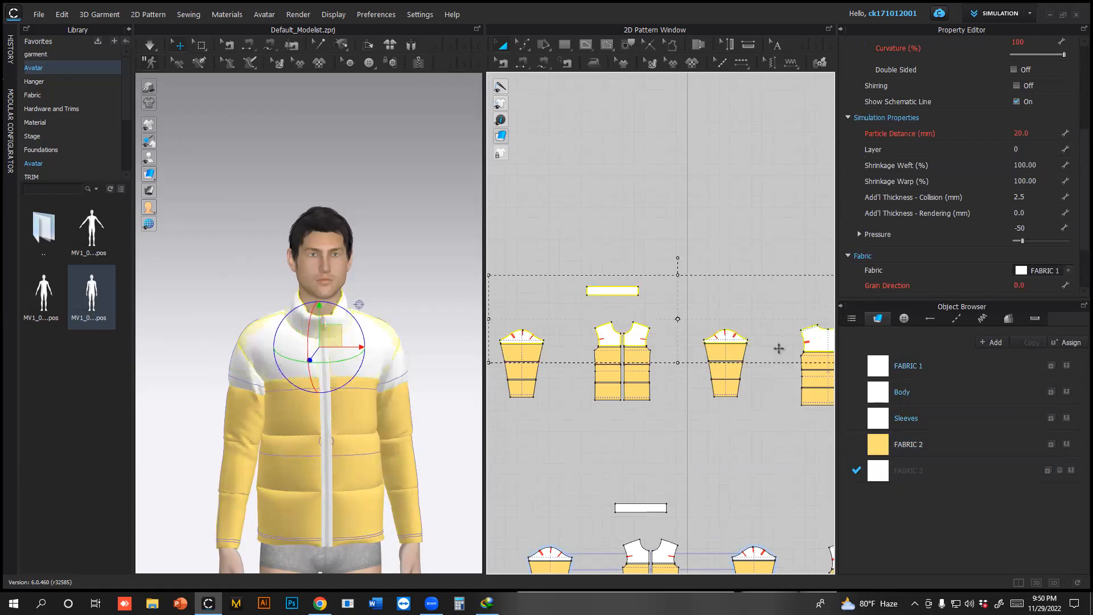
Add the cloned collar, both cloned front yokes and both cloned sleeve caps to the selection
scroll(692, 410, "down", 4)
scroll(602, 475, "up", 5)
left_click(649, 419, "shift")
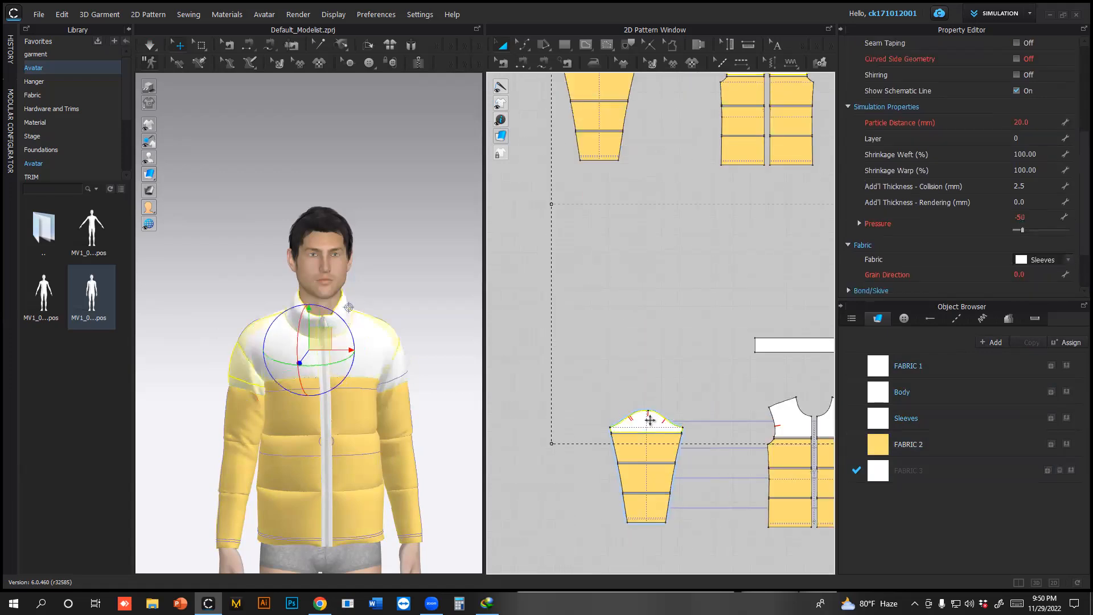
left_click(792, 420, "shift")
scroll(791, 415, "down", 1)
middle_click_drag(788, 409, 651, 419)
scroll(652, 419, "down", 2)
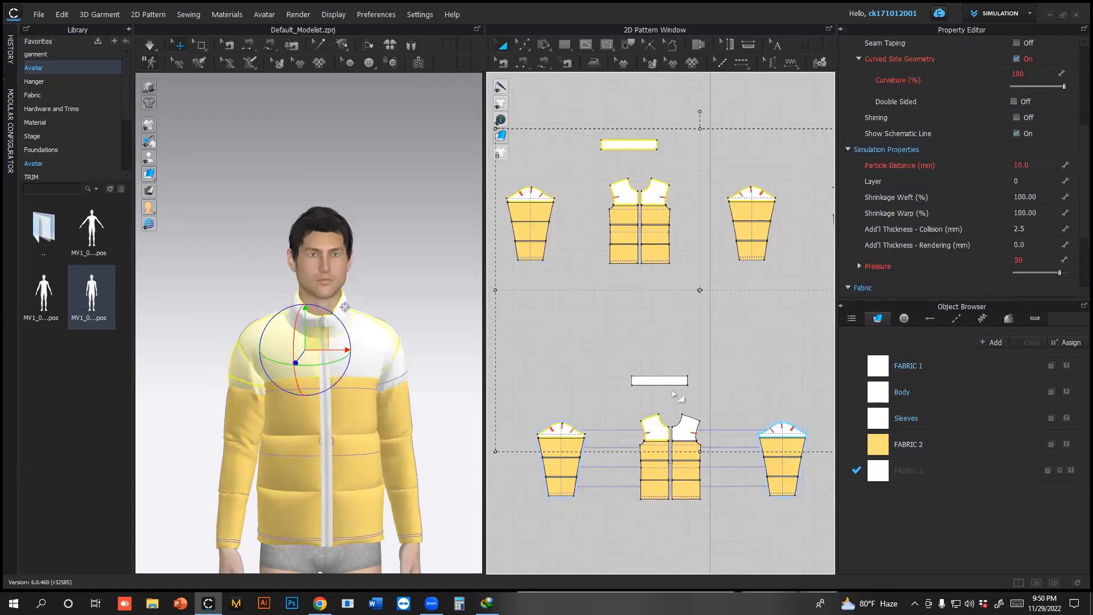
left_click(674, 381, "shift")
left_click(689, 425, "shift")
left_click(784, 427, "shift")
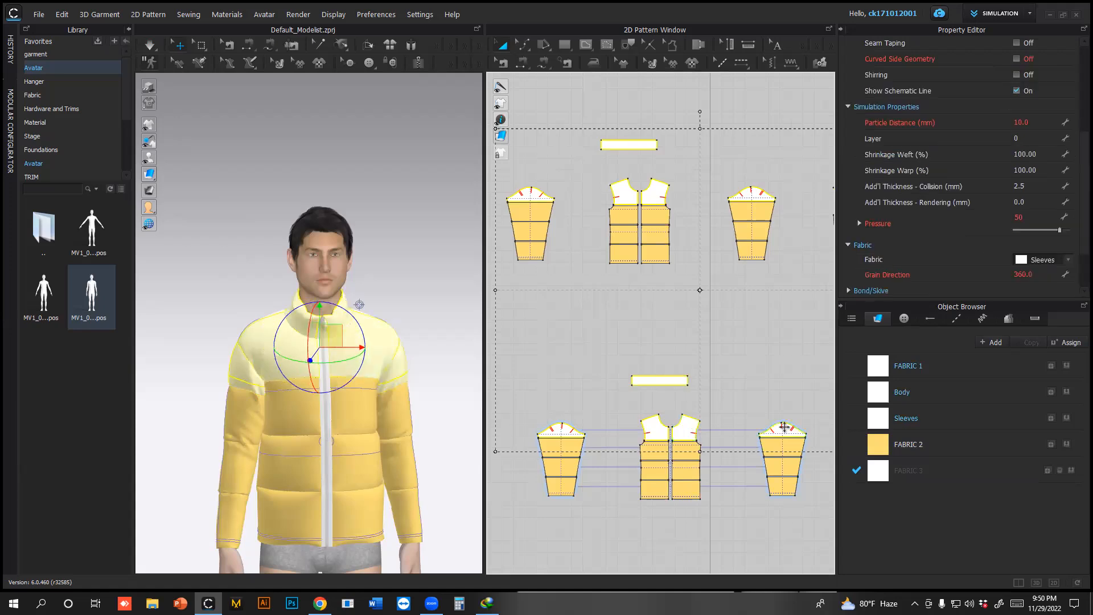
Assign FABRIC 3 to the selected collar, yokes and sleeve caps and set its colour to Gray 2 (#666666)
left_click(1071, 470)
left_click(1074, 471)
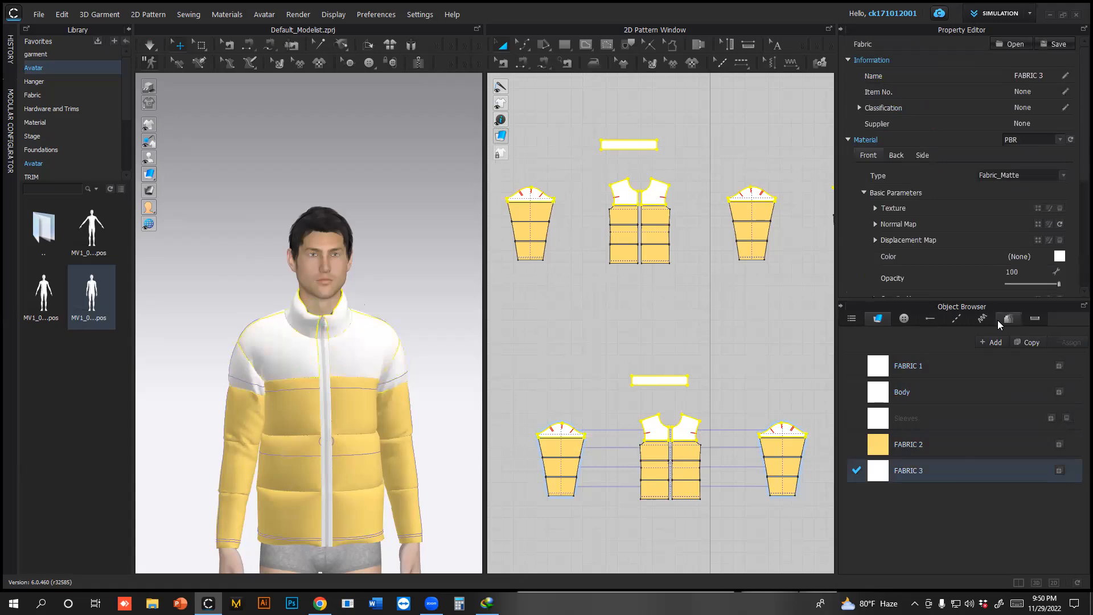
left_click(1060, 256)
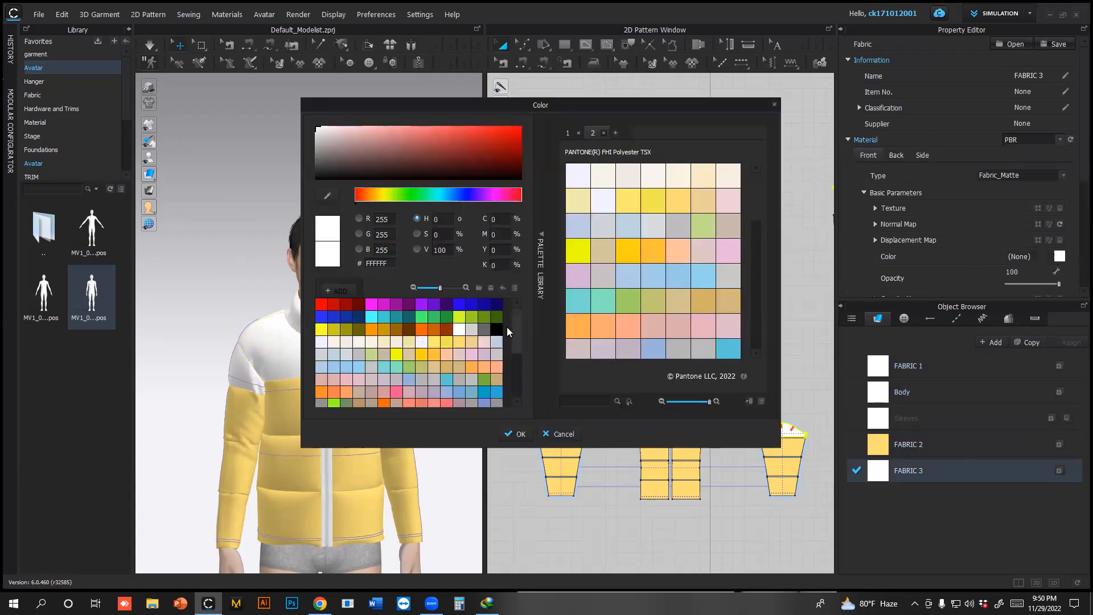
left_click(479, 328)
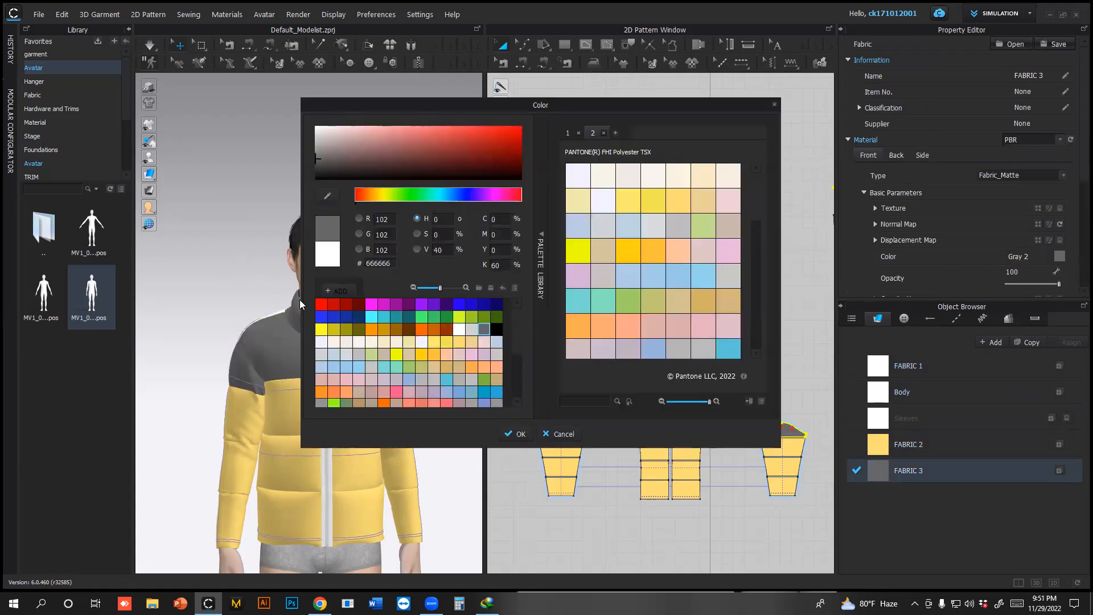
left_click(501, 436)
Assign FABRIC 3 to the cloned back yoke on the outside of the jacket
right_click_drag(425, 381, 434, 408)
scroll(430, 409, "up", 2)
right_click_drag(344, 417, 376, 415)
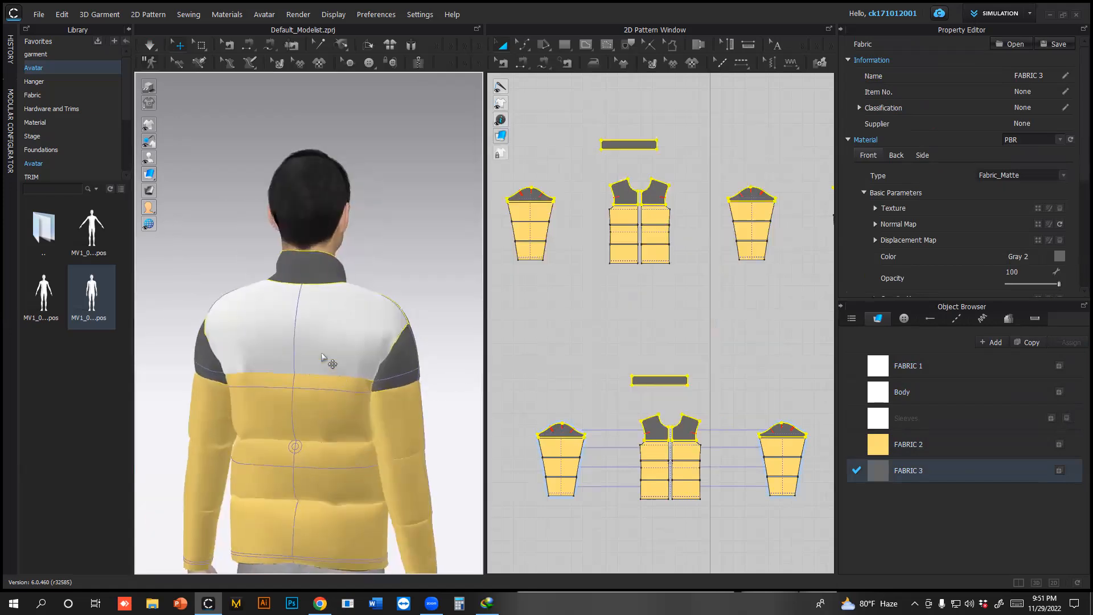
left_click(316, 342)
left_click(1066, 470)
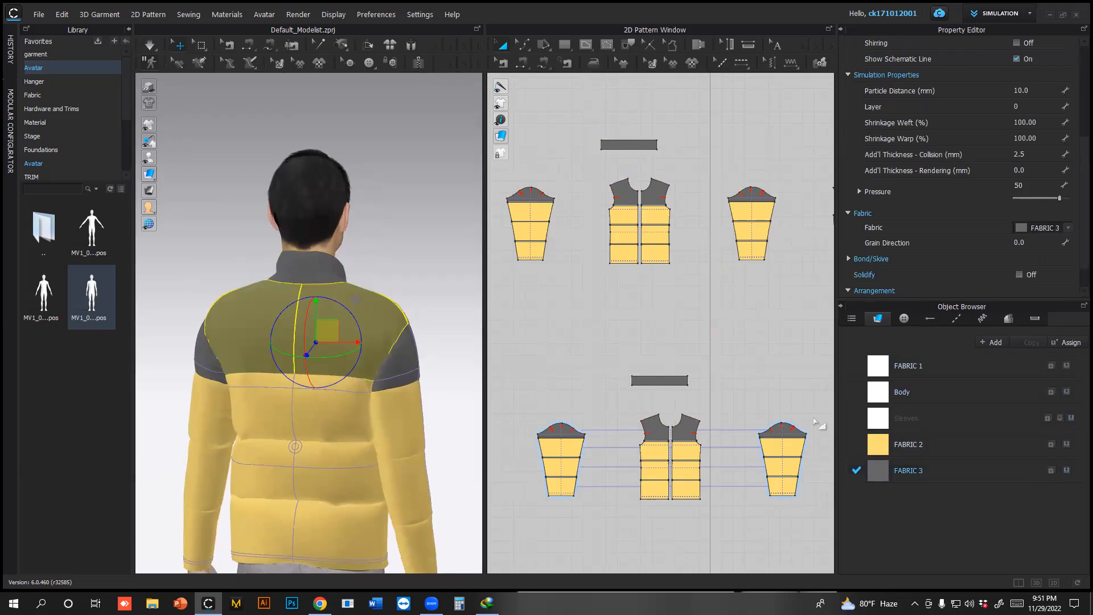
Select all the zipper tape pieces along the front opening and collar, assign FABRIC 3 to them, and clear the selection
right_click(455, 281)
right_click_drag(455, 278, 259, 290)
scroll(356, 348, "up", 2)
scroll(356, 347, "up", 2)
left_click(349, 376)
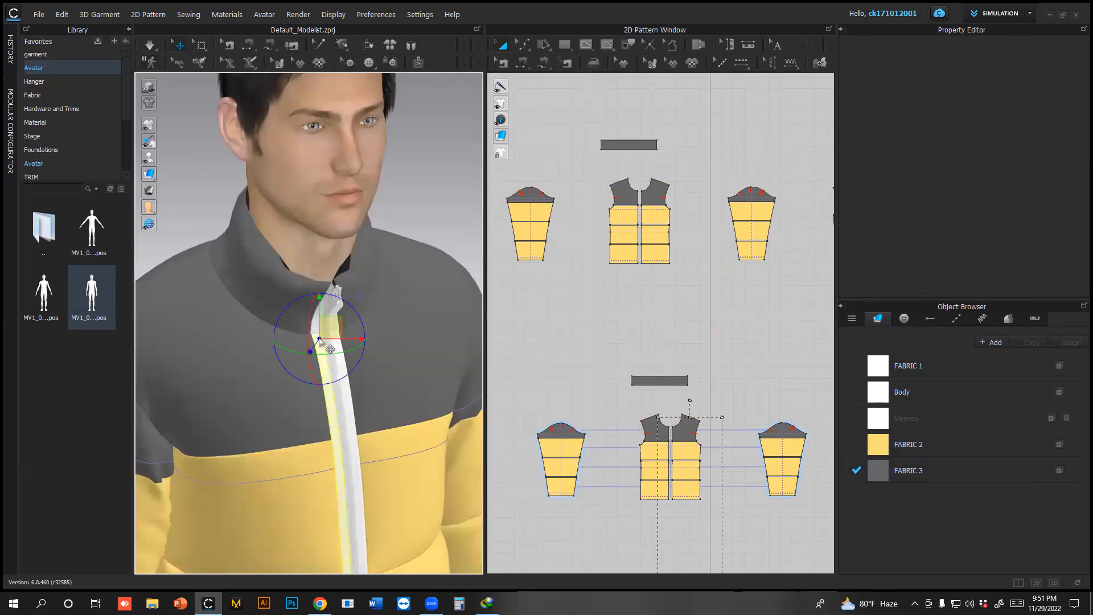
left_click(358, 411)
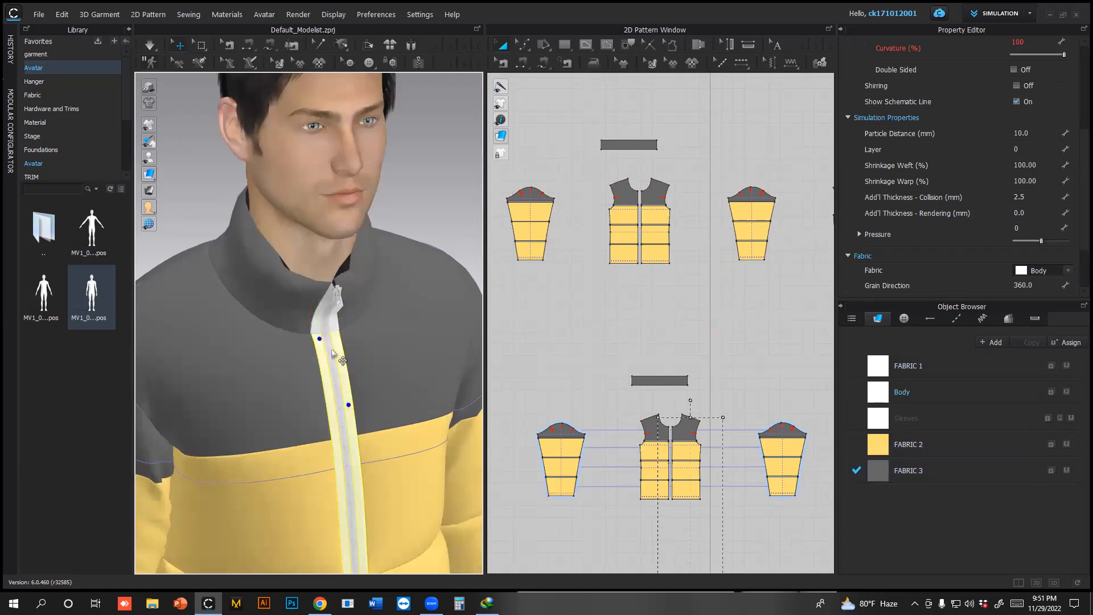
scroll(375, 418, "up", 3)
left_click(379, 422, "shift")
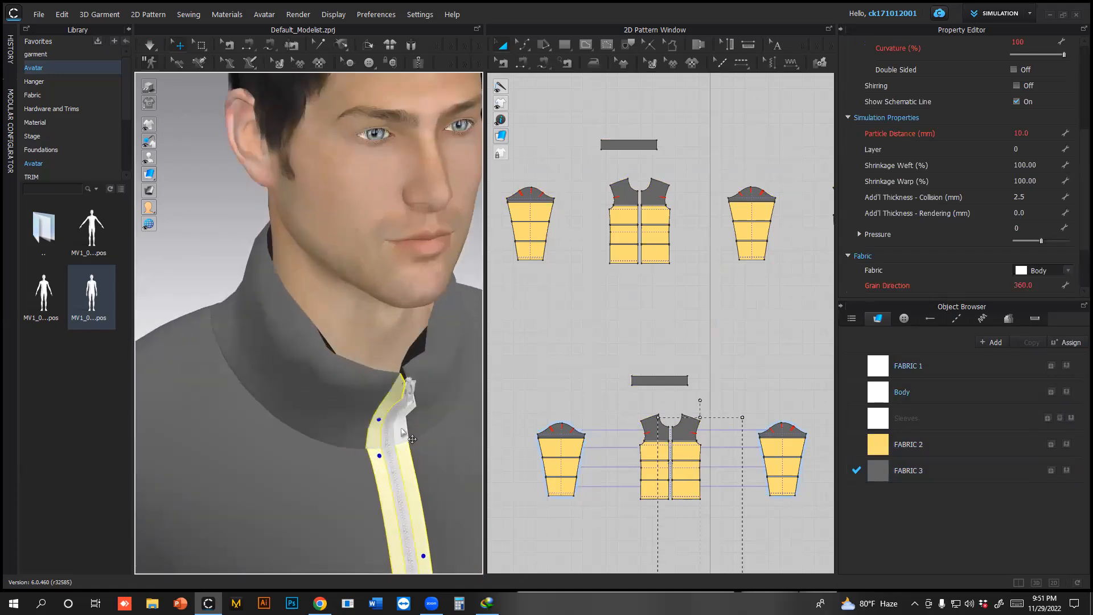
left_click(401, 428, "shift")
scroll(402, 428, "down", 3)
middle_click_drag(394, 403, 340, 149)
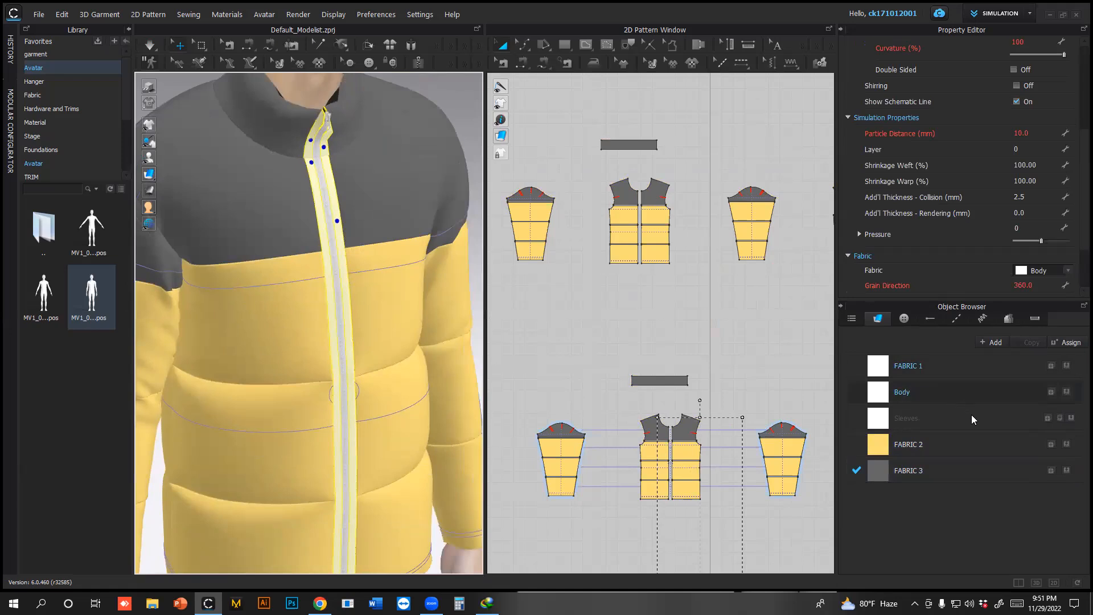
left_click(1050, 470)
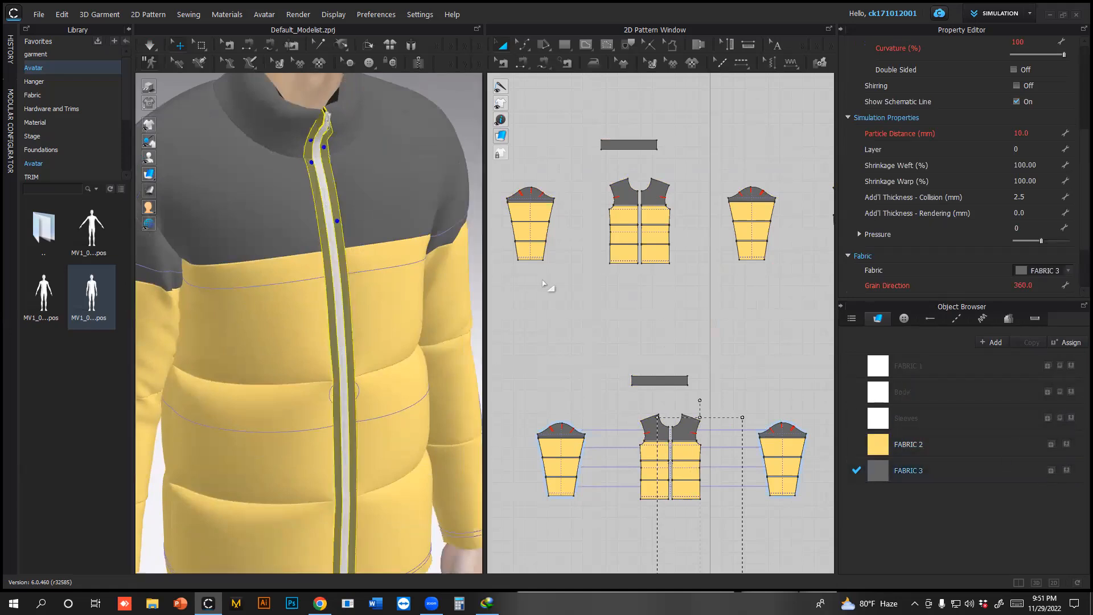
left_click(584, 292)
scroll(288, 325, "down", 5)
right_click_drag(299, 318, 334, 307)
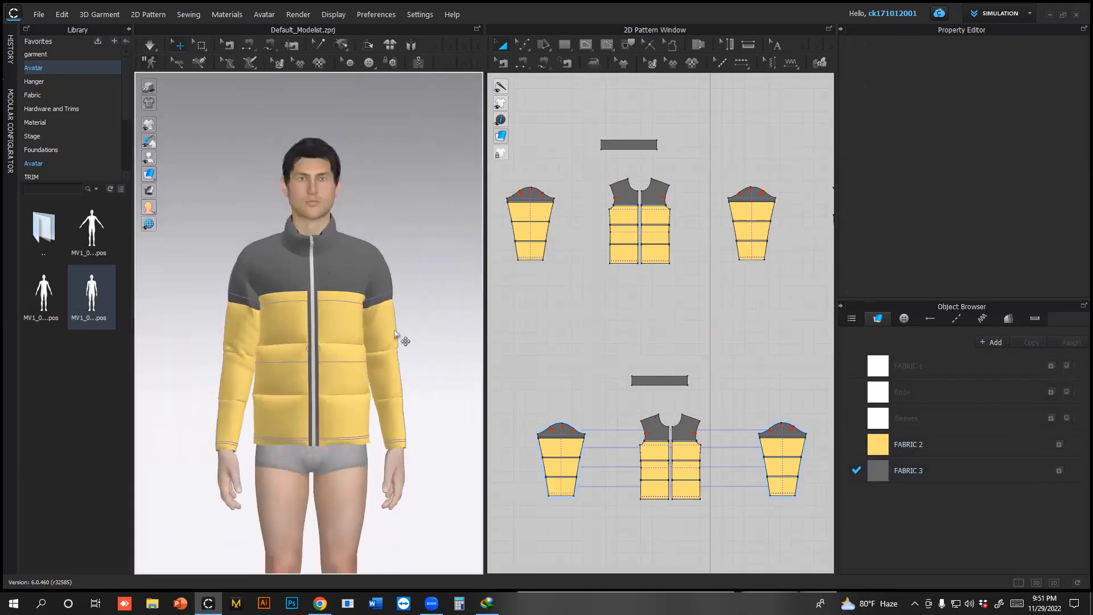
scroll(398, 325, "up", 4)
scroll(378, 300, "down", 1)
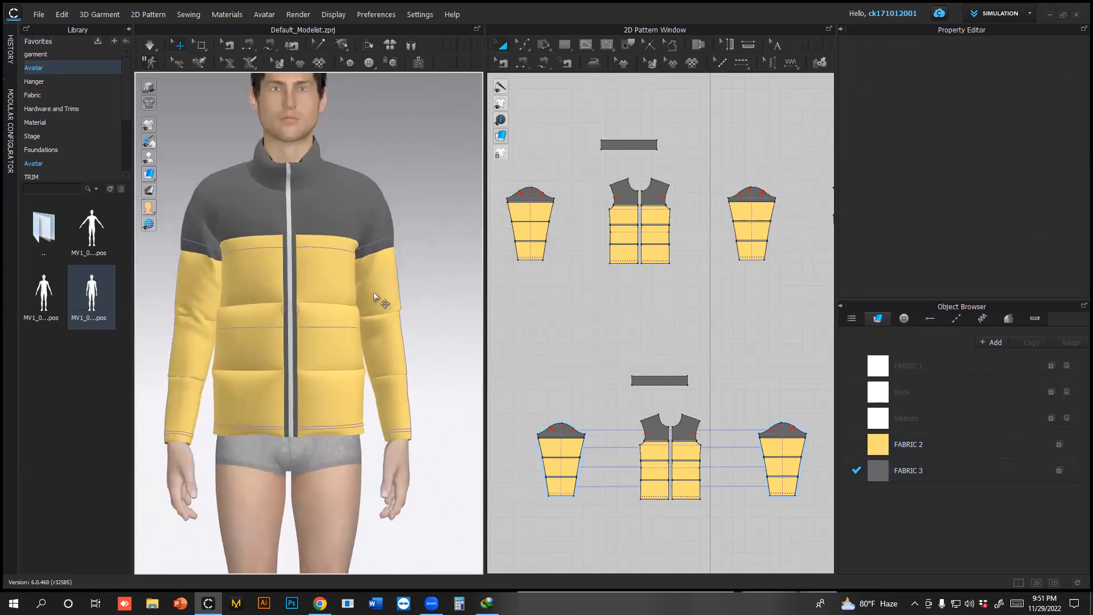
scroll(316, 292, "up", 4)
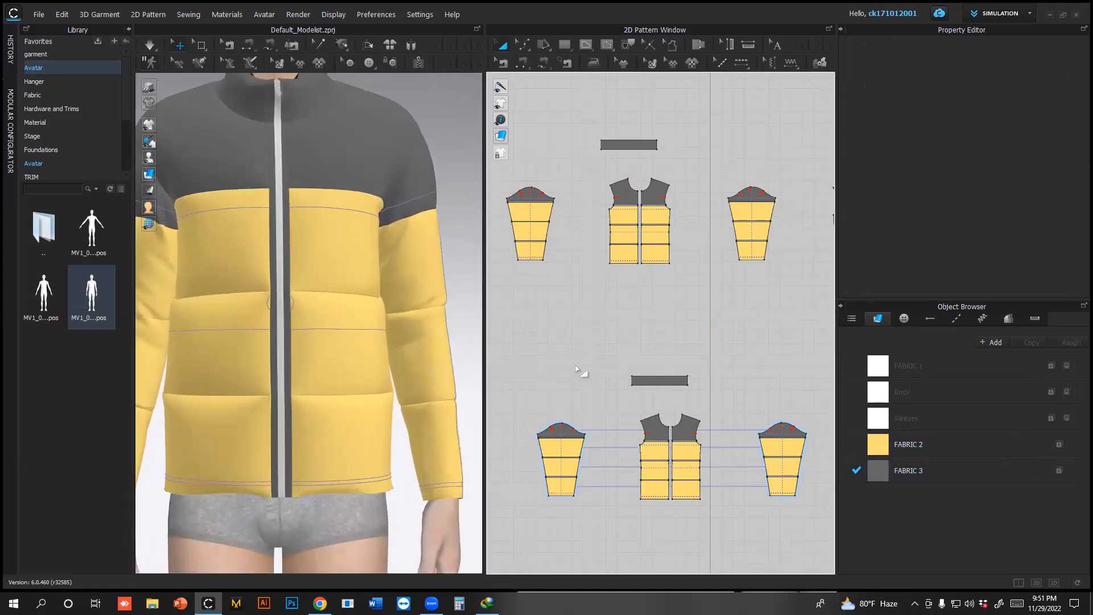
left_click(790, 63)
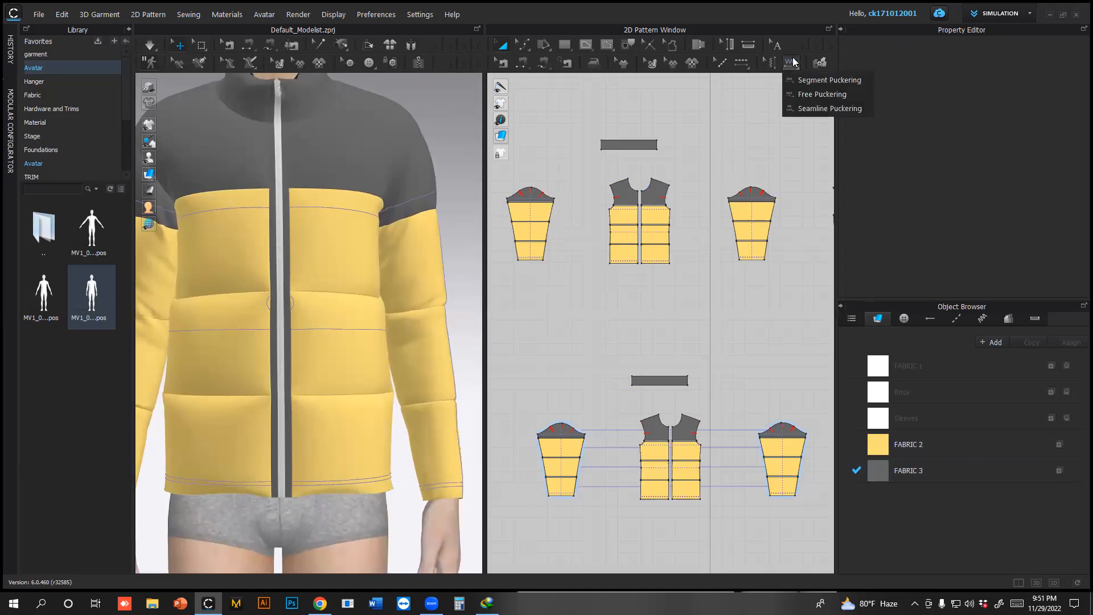
left_click(813, 91)
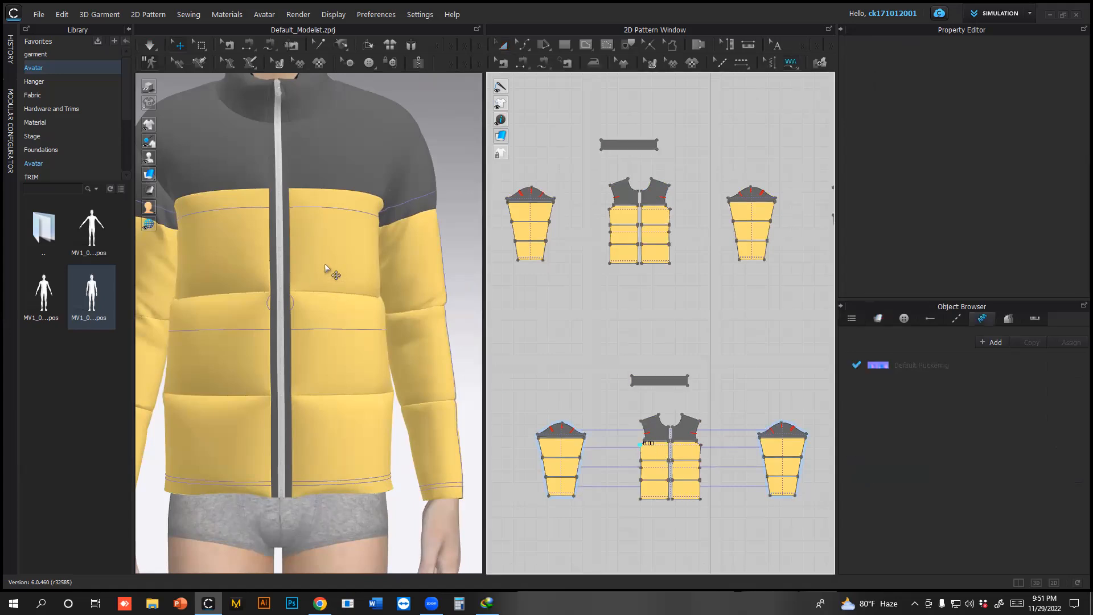
left_click(180, 45)
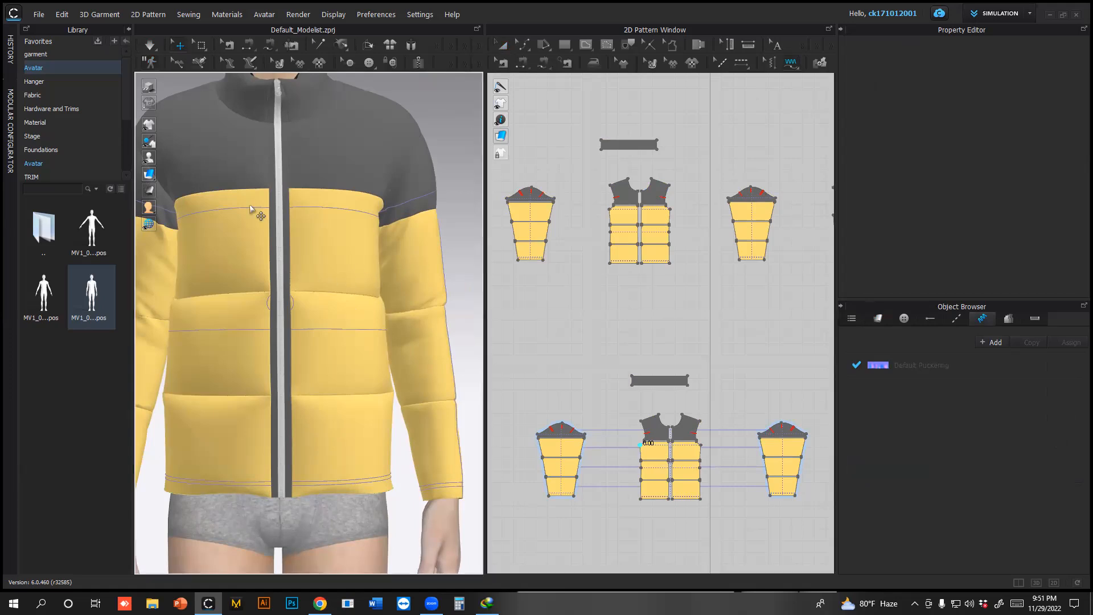
left_click(313, 289)
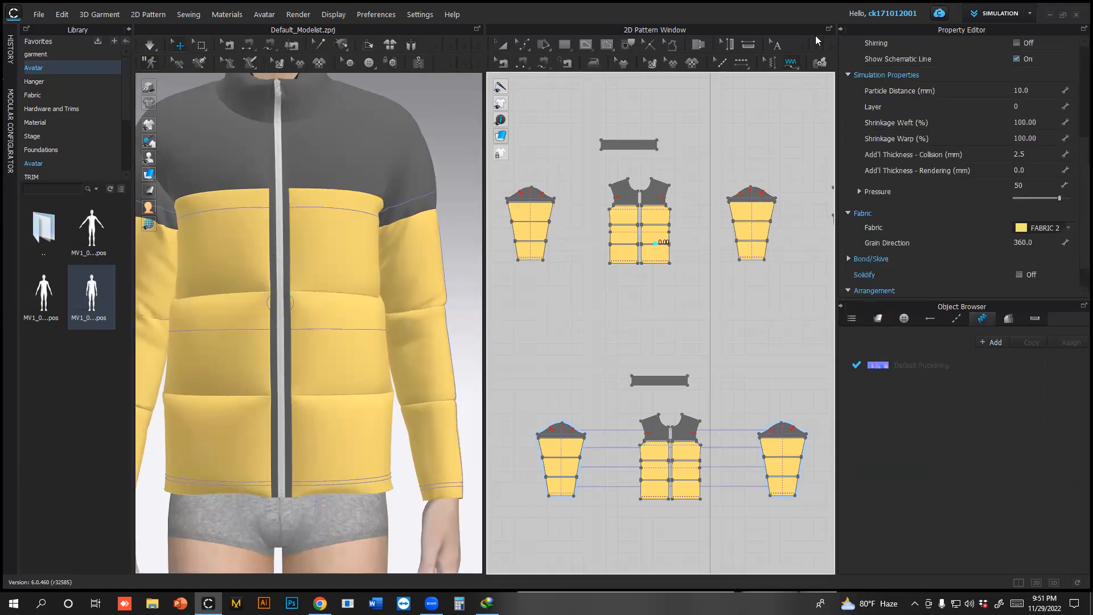
Apply Segment Puckering to the facing edges of the quilting seams between the first cloned sleeve's panels
left_click(798, 66)
left_click(809, 81)
scroll(572, 451, "up", 5)
scroll(572, 451, "up", 4)
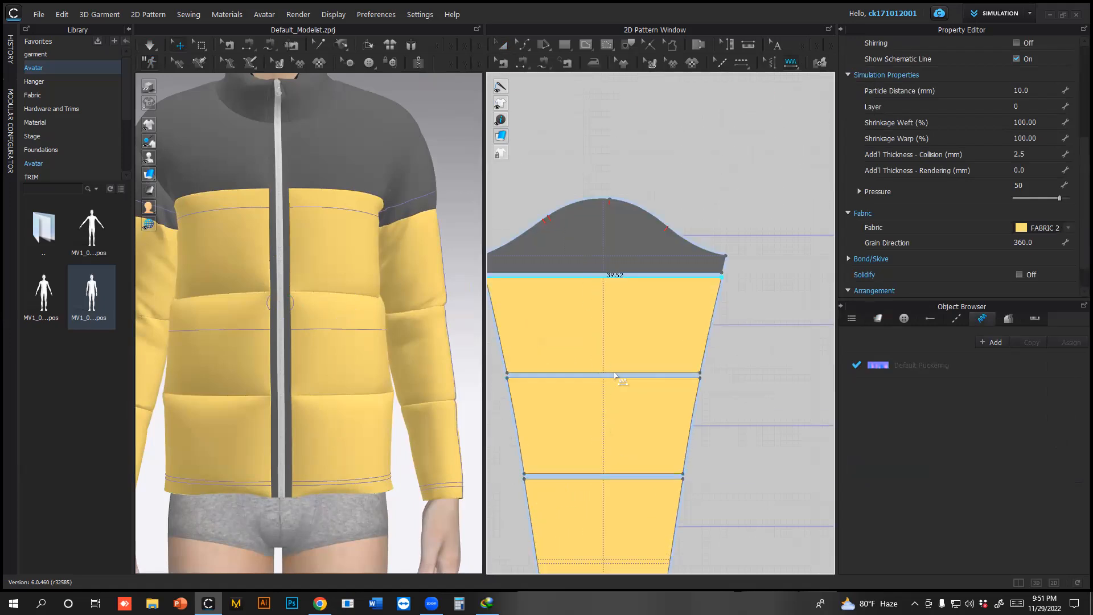
left_click(614, 374)
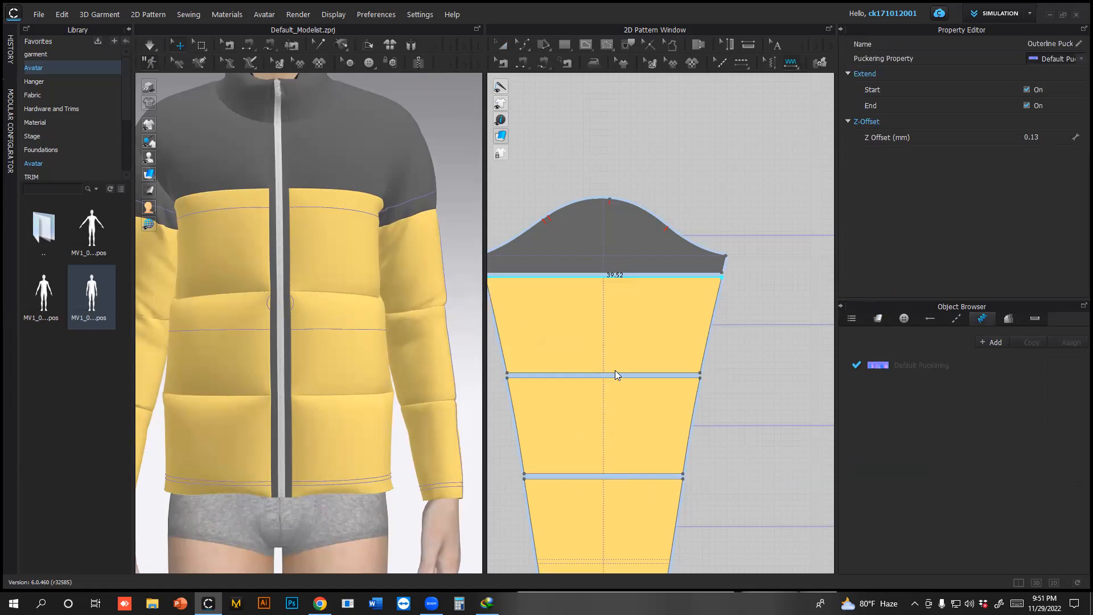
scroll(606, 374, "up", 6)
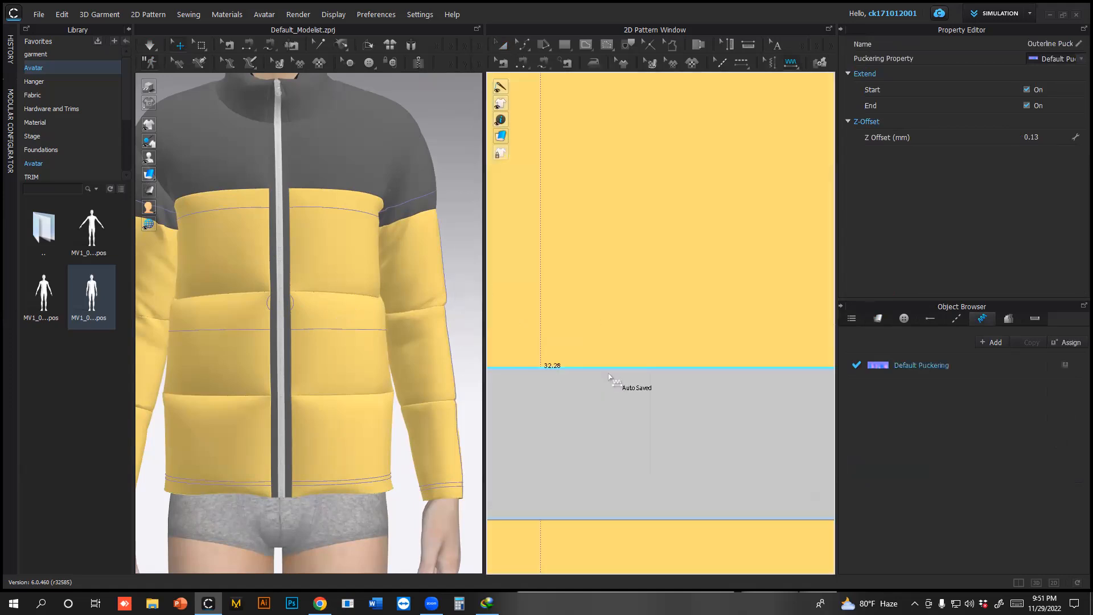
scroll(694, 387, "down", 5)
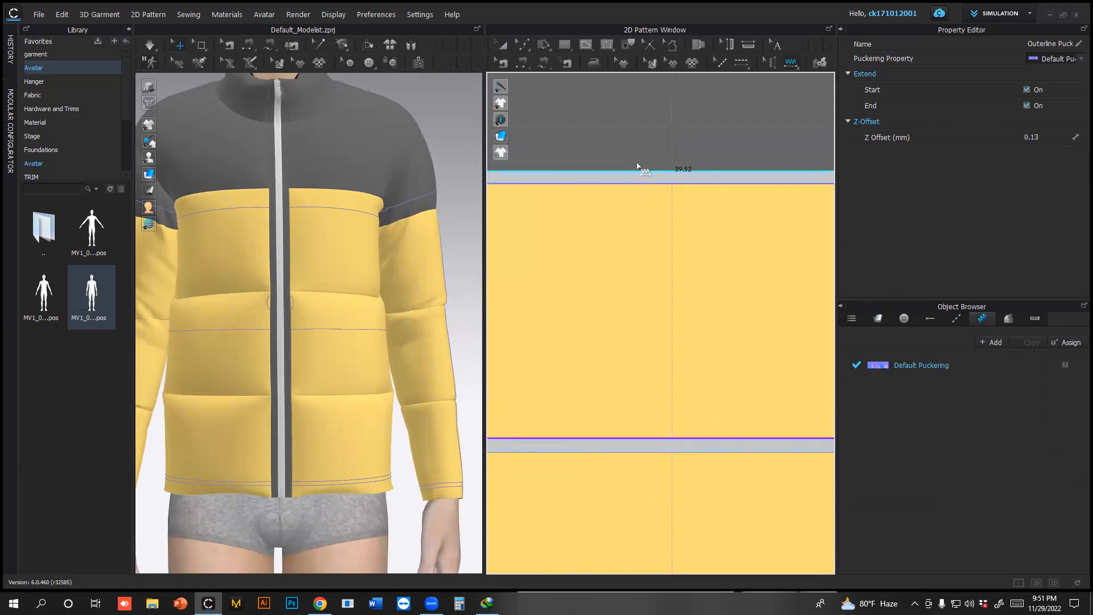
left_click(669, 454)
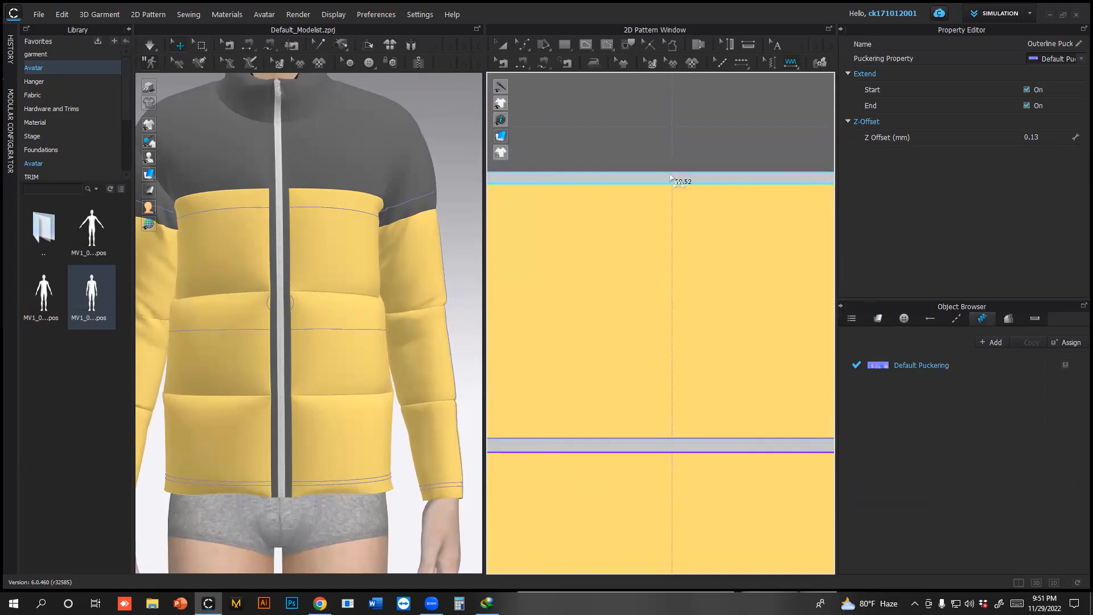
left_click(667, 170)
scroll(683, 310, "down", 3)
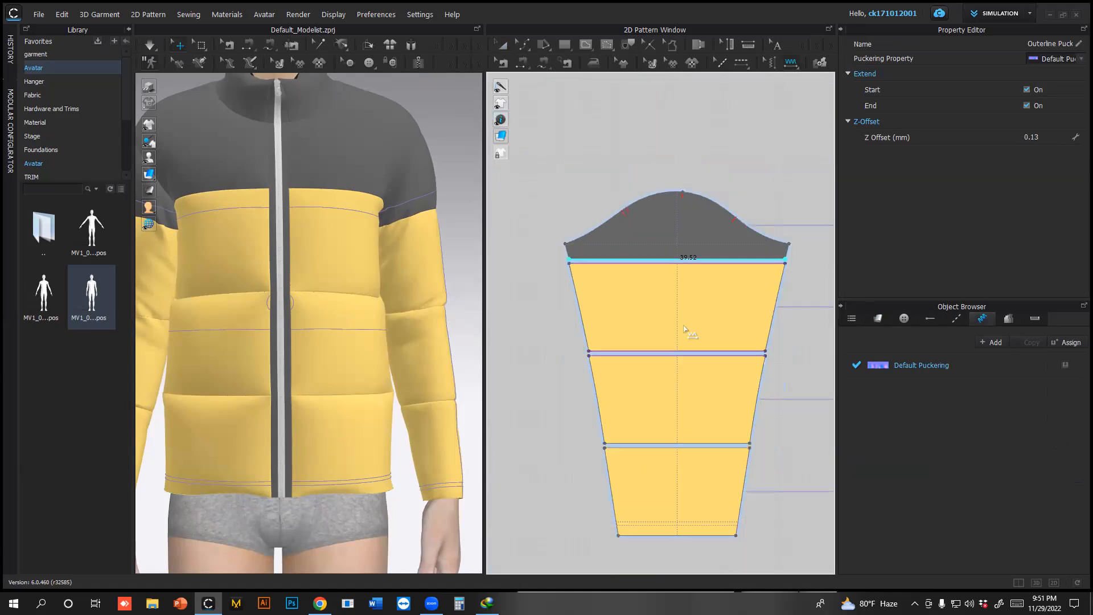
scroll(677, 341, "up", 4)
left_click(671, 326)
left_click(670, 313)
Add segment puckering along the horizontal seam edges between the yoke and lower panels of the first cloned front
scroll(691, 367, "down", 4)
middle_click_drag(752, 366, 558, 374)
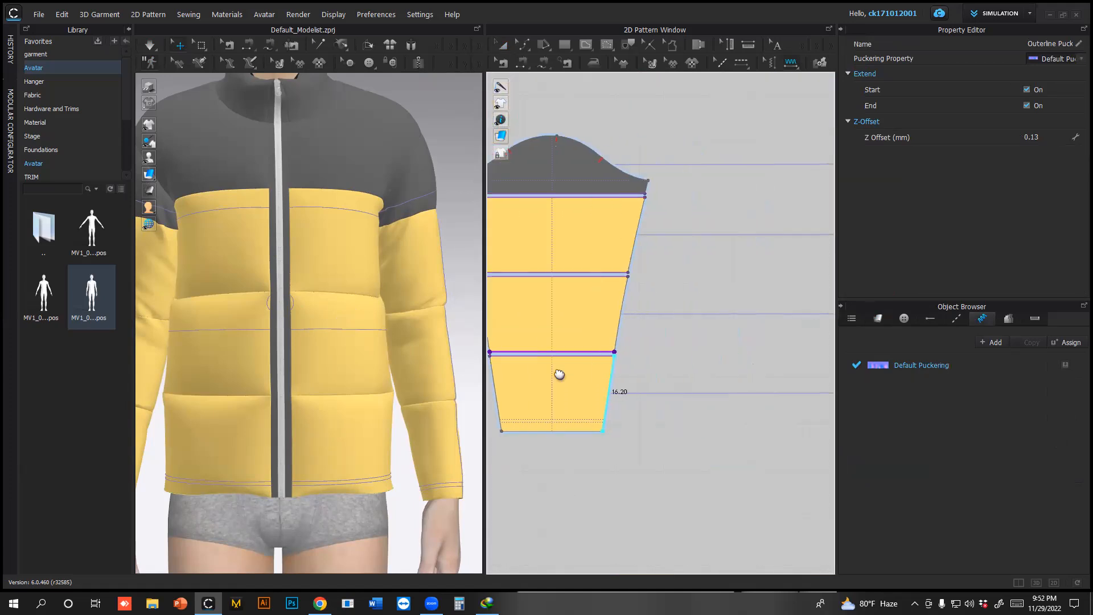
scroll(729, 352, "down", 4)
middle_click_drag(728, 353, 561, 395)
scroll(635, 339, "up", 5)
scroll(638, 335, "up", 2)
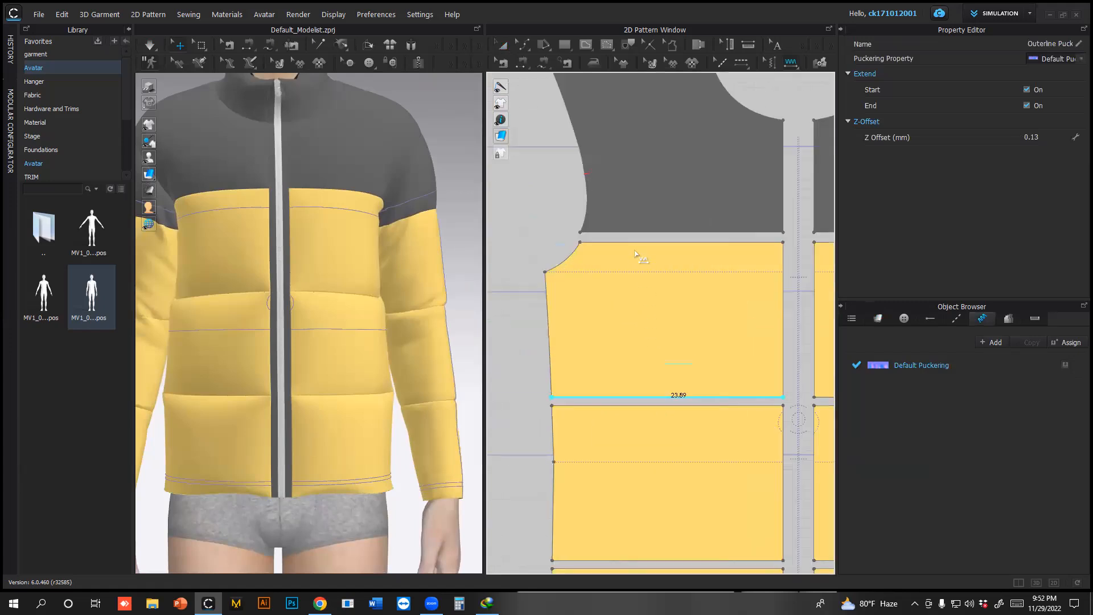
left_click(641, 243)
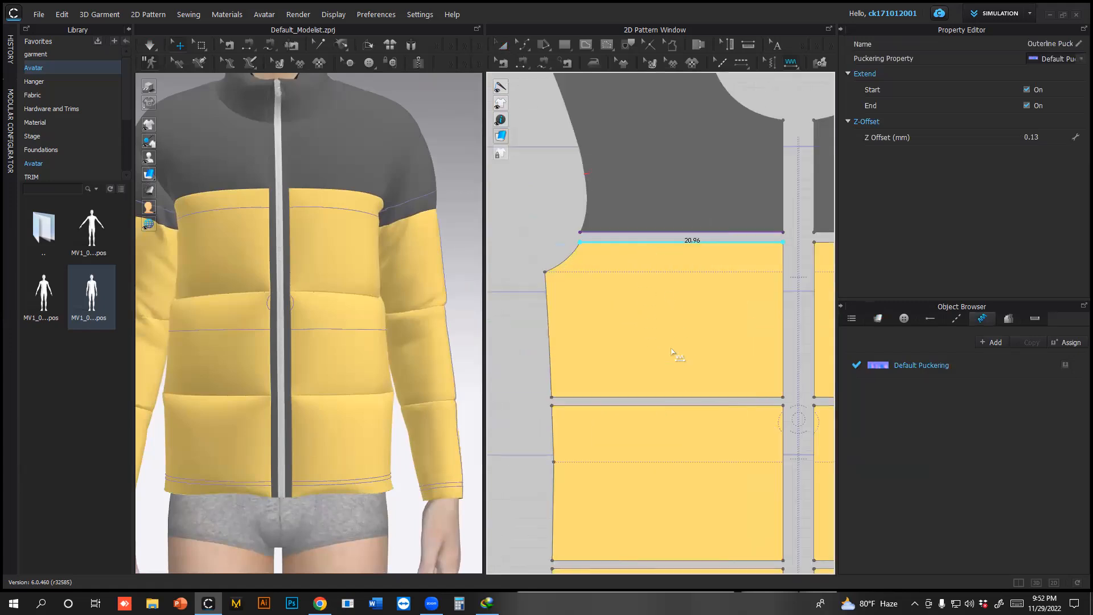
left_click(673, 398)
right_click_drag(694, 444, 671, 334)
left_click(670, 333)
left_click(655, 460)
Add segment puckering to the horizontal seam edges between the panels of the second cloned front
right_click_drag(764, 371, 668, 366)
left_click(731, 446)
left_click(726, 290)
left_click(728, 283)
scroll(730, 234, "down", 2)
middle_click_drag(698, 280, 635, 390)
left_click(697, 250)
scroll(706, 302, "down", 4)
middle_click_drag(733, 313, 613, 310)
scroll(647, 297, "up", 1)
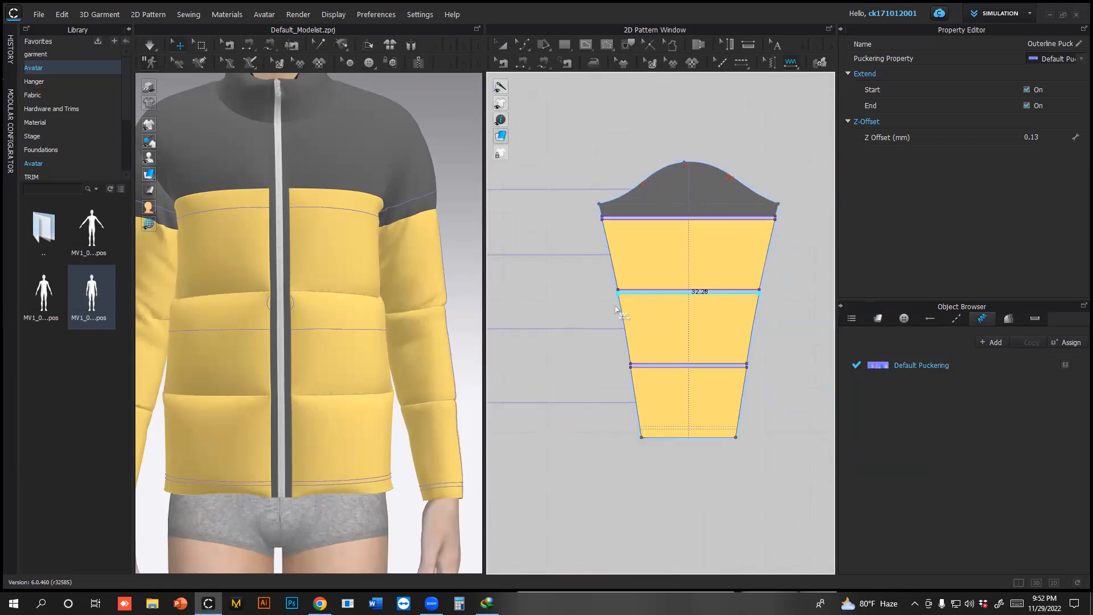
Add segment puckering along the facing horizontal seam edges between the panels of the cloned back
scroll(615, 306, "down", 3)
middle_click_drag(805, 292, 696, 300)
scroll(721, 300, "up", 5)
left_click(720, 291)
left_click(735, 416)
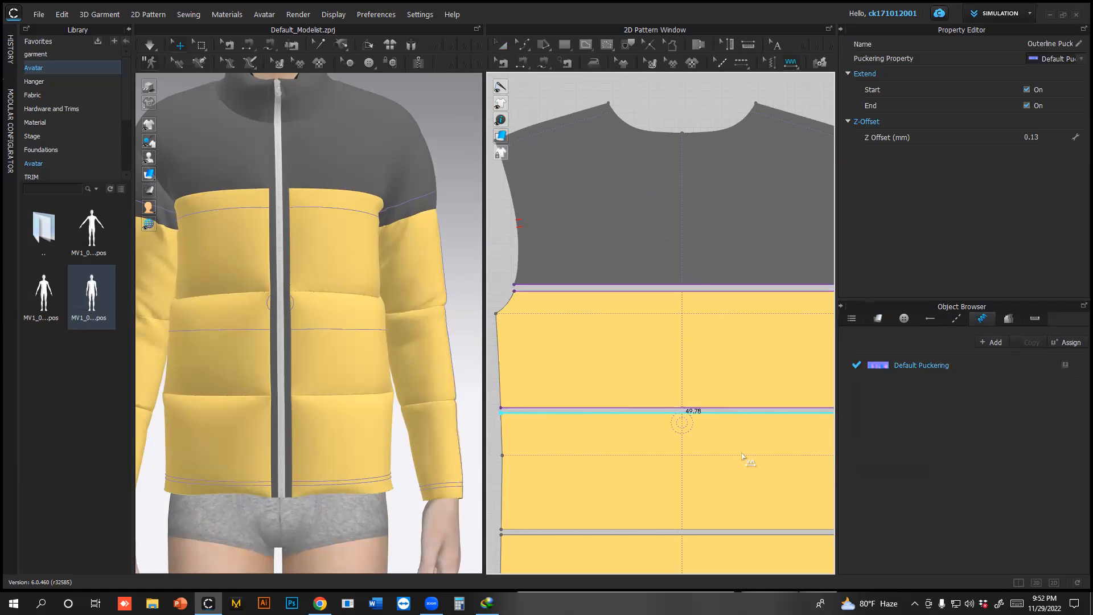
left_click(675, 541)
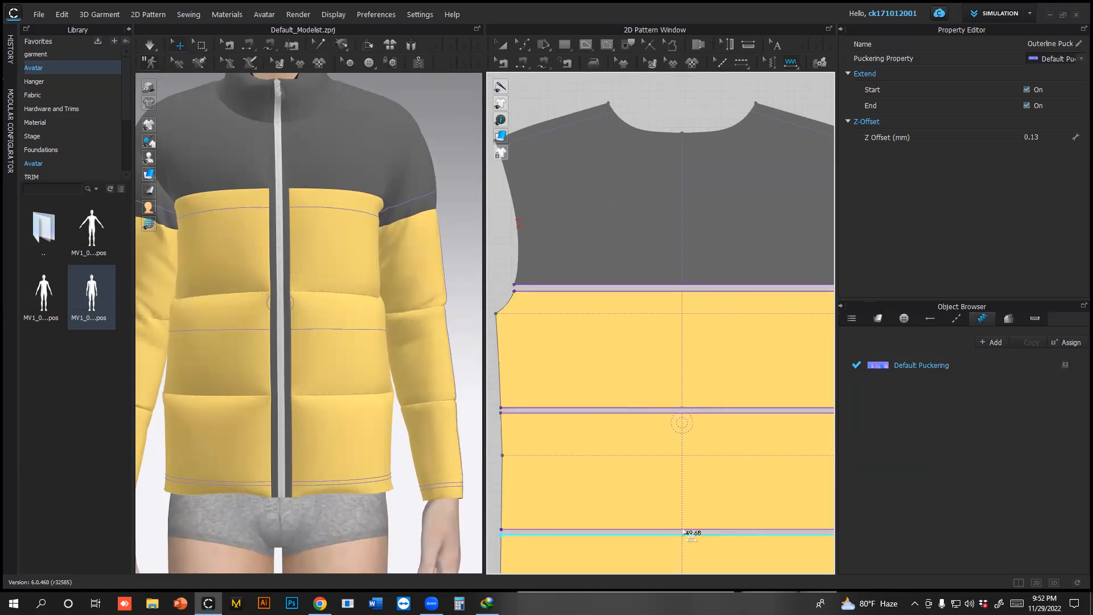
Run the simulation briefly to settle the jacket on the avatar, and stop it
scroll(353, 282, "up", 5)
scroll(359, 261, "down", 5)
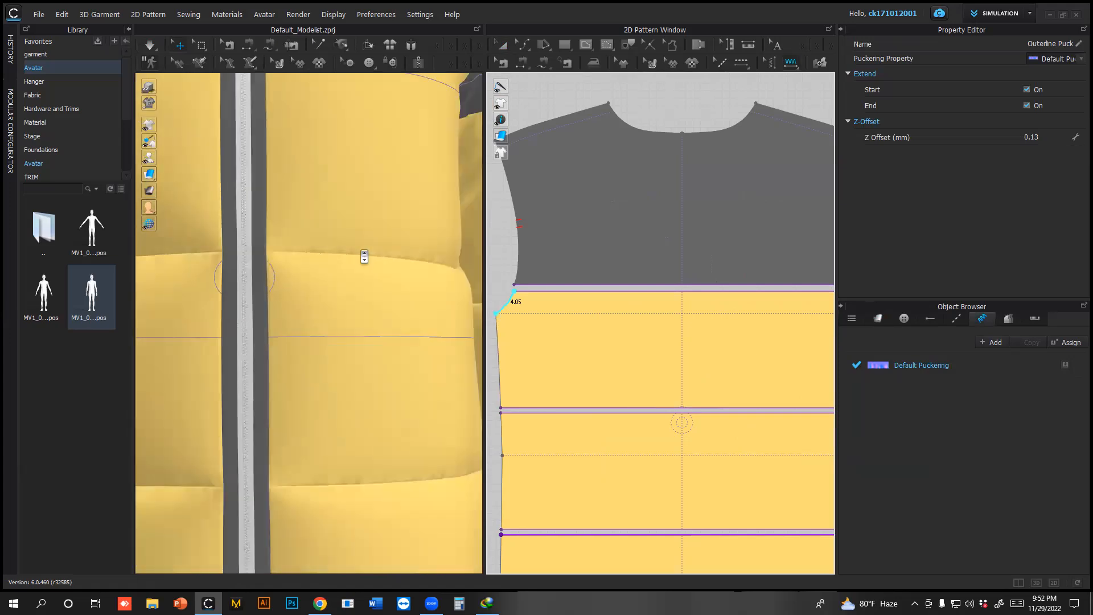
left_click(150, 45)
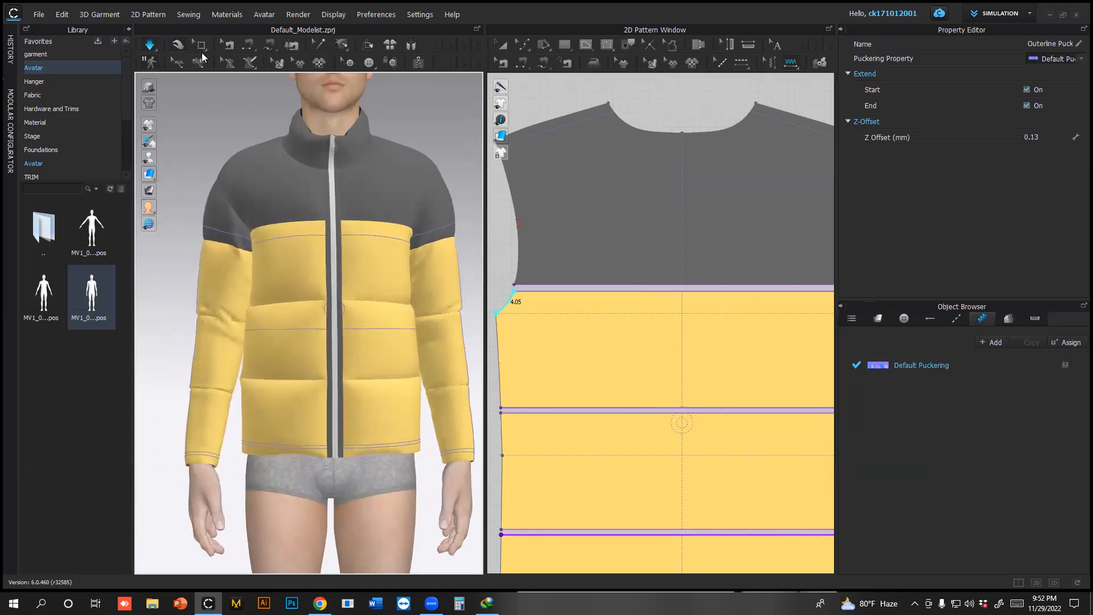
left_click(148, 52)
Try Default Puckering widths of 5 cm and 3 cm, and settle on a width of 2 cm
left_click(946, 366)
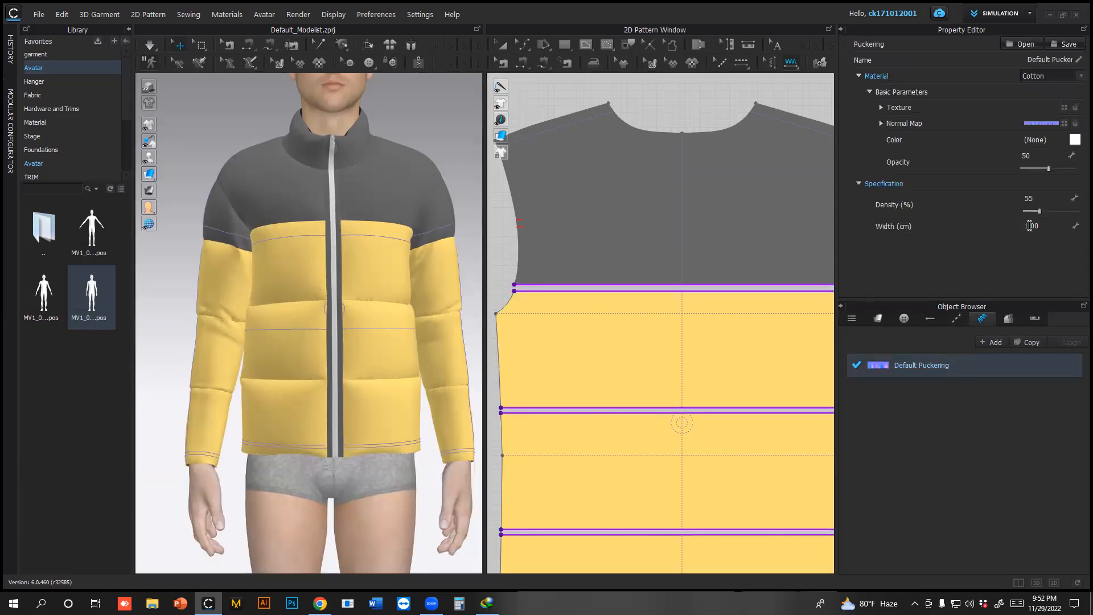
left_click(1040, 226)
key("Return")
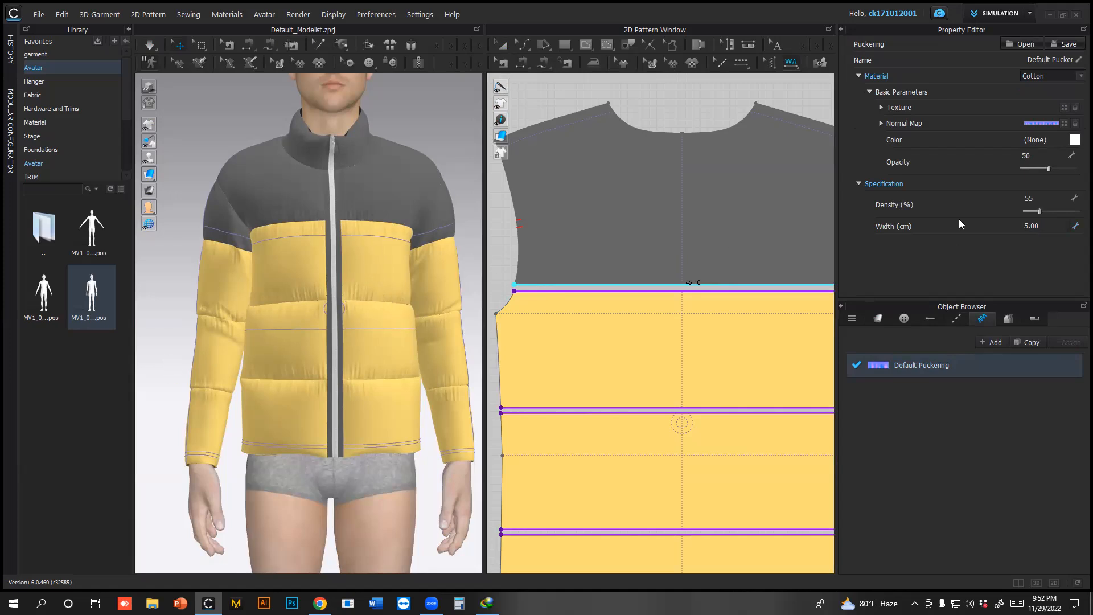
left_click(1036, 225)
type("3")
key("Return")
left_click(1046, 227)
type("2")
key("Return")
Examine the puckering along the jacket's quilting seams from several angles
right_click_drag(374, 304, 169, 297)
right_click_drag(367, 330, 177, 316)
right_click_drag(361, 297, 315, 303)
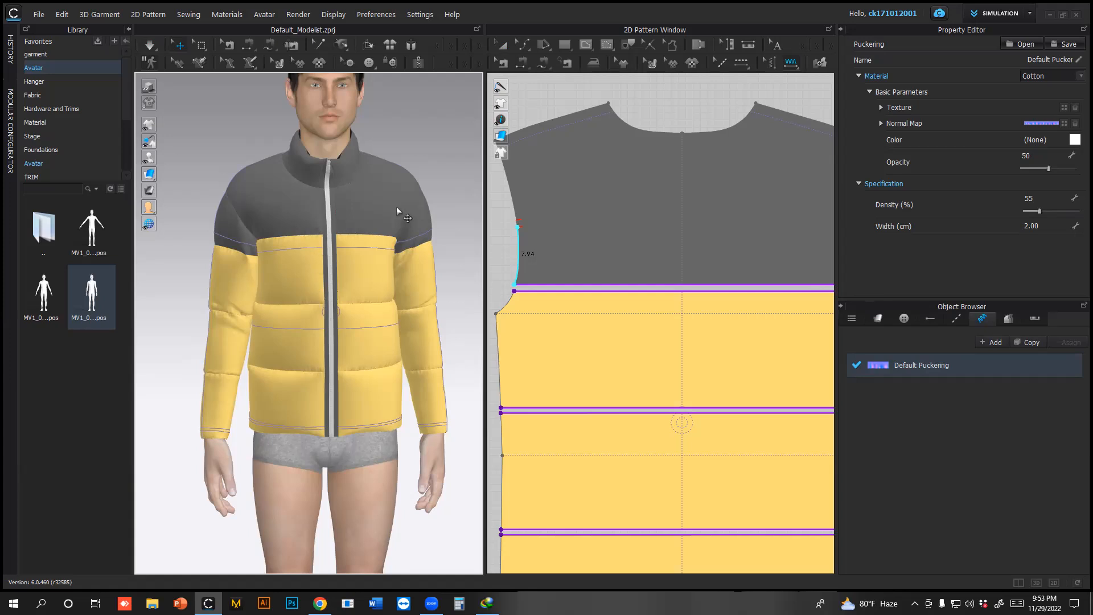
scroll(425, 223, "down", 3)
right_click_drag(424, 223, 403, 214)
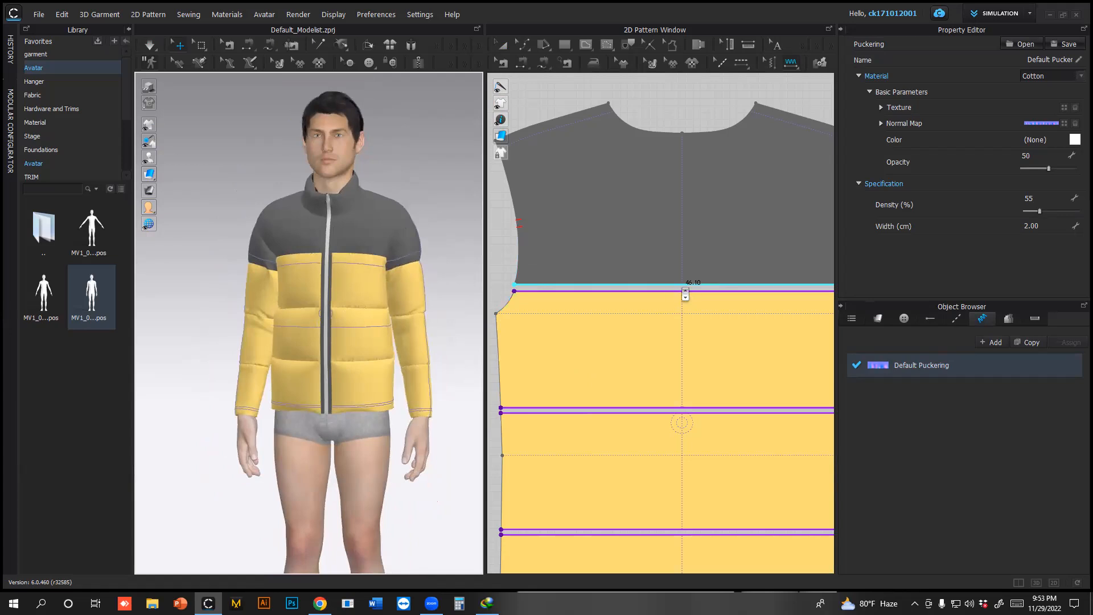
scroll(626, 283, "down", 5)
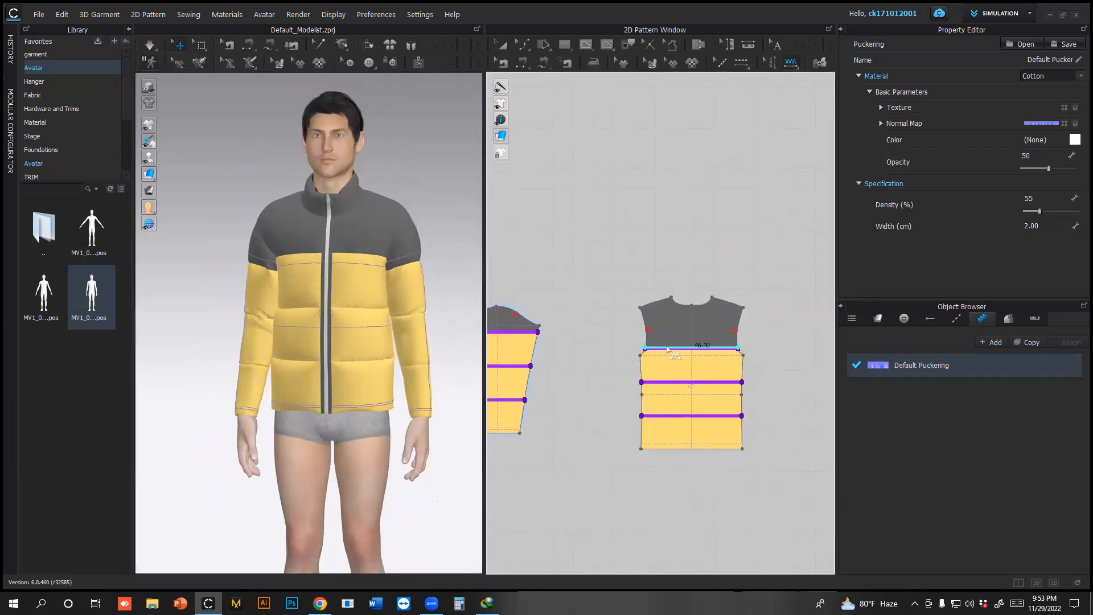
scroll(379, 259, "up", 4)
right_click_drag(372, 269, 407, 238)
scroll(409, 239, "up", 3)
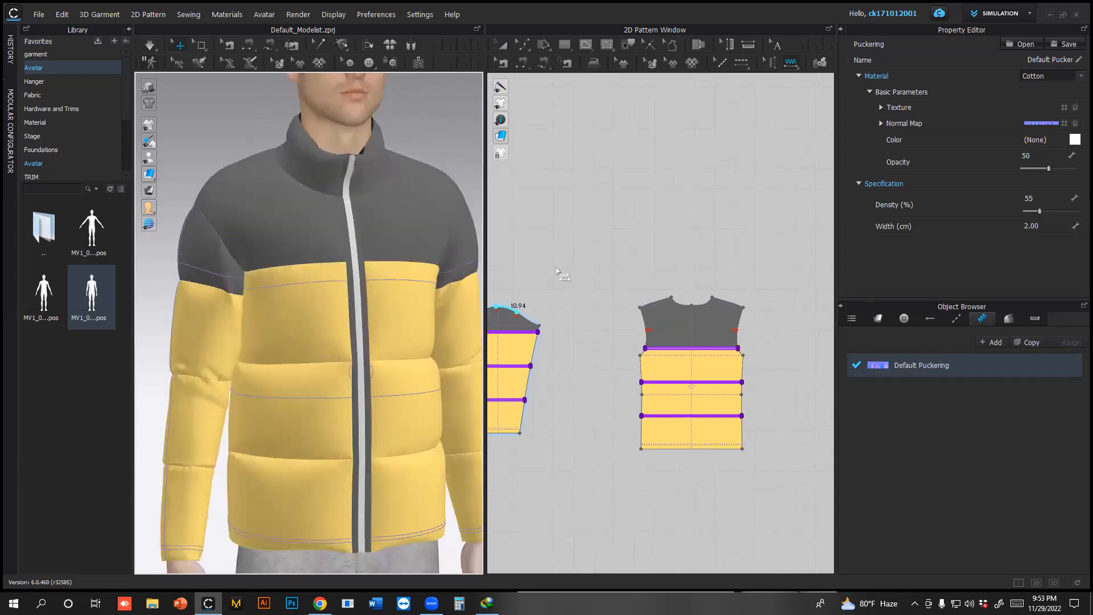
Review the original pattern pieces and their puckered layer clones in the 2D layout
scroll(558, 273, "down", 5)
scroll(581, 303, "down", 2)
middle_click_drag(588, 303, 648, 324)
scroll(602, 259, "up", 5)
scroll(649, 256, "down", 2)
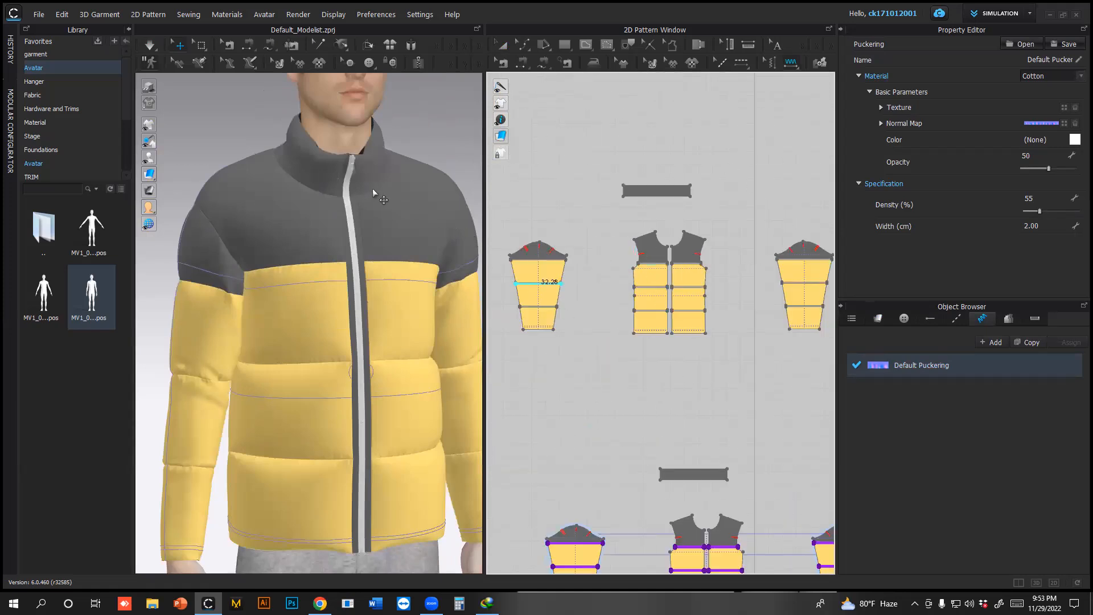
middle_click_drag(740, 427, 665, 325)
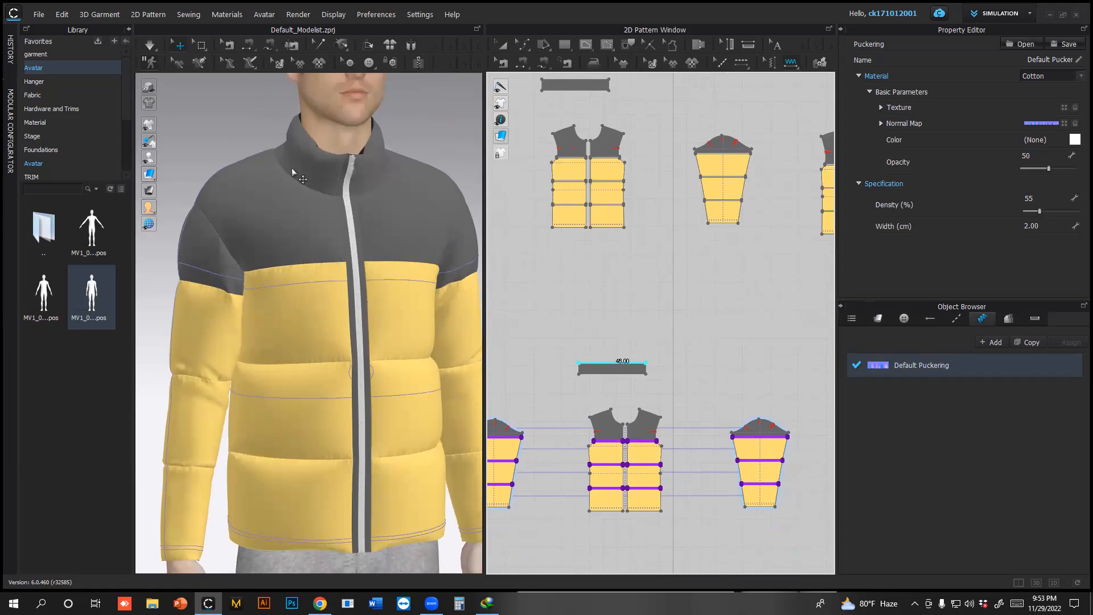
Inspect the finished jacket's collar, zipper front and quilted panels from different angles and distances
right_click_drag(311, 165, 351, 192)
right_click_drag(241, 149, 373, 161)
right_click_drag(434, 234, 541, 171)
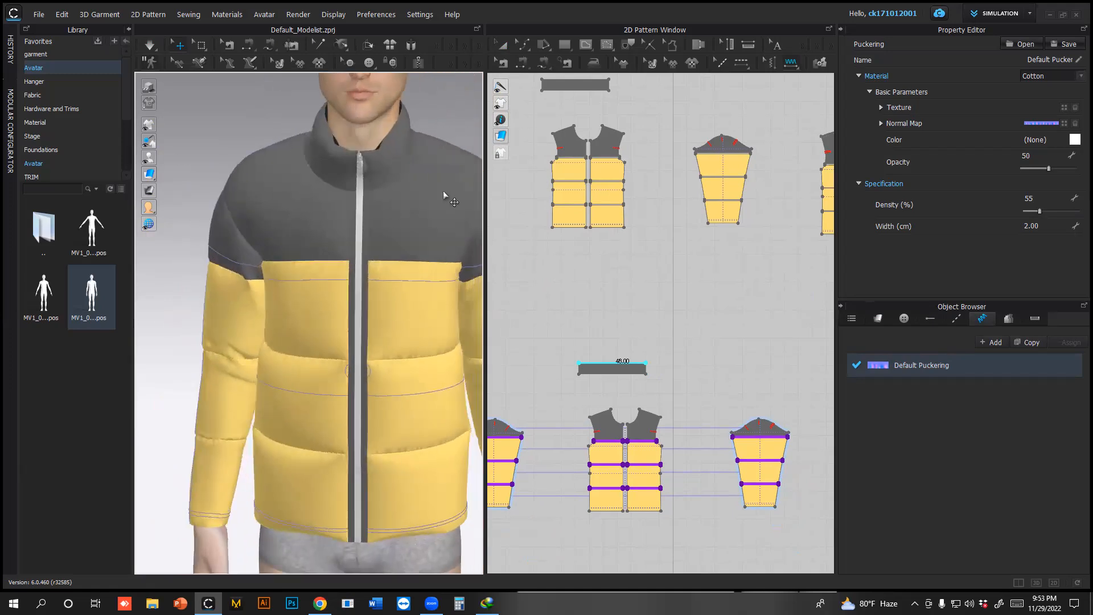
scroll(443, 191, "down", 3)
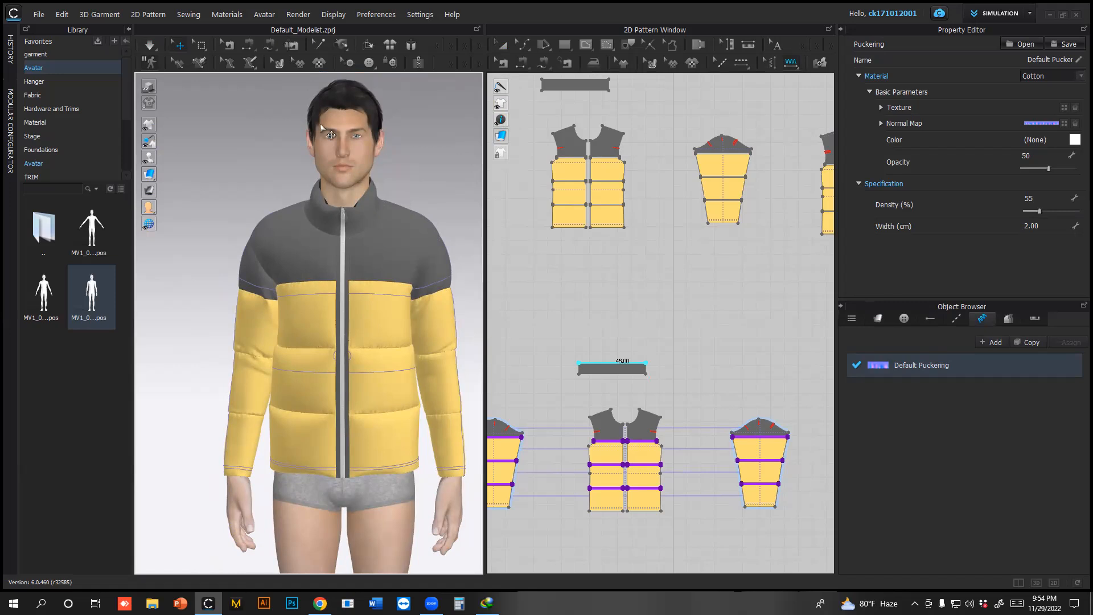
scroll(615, 298, "down", 3)
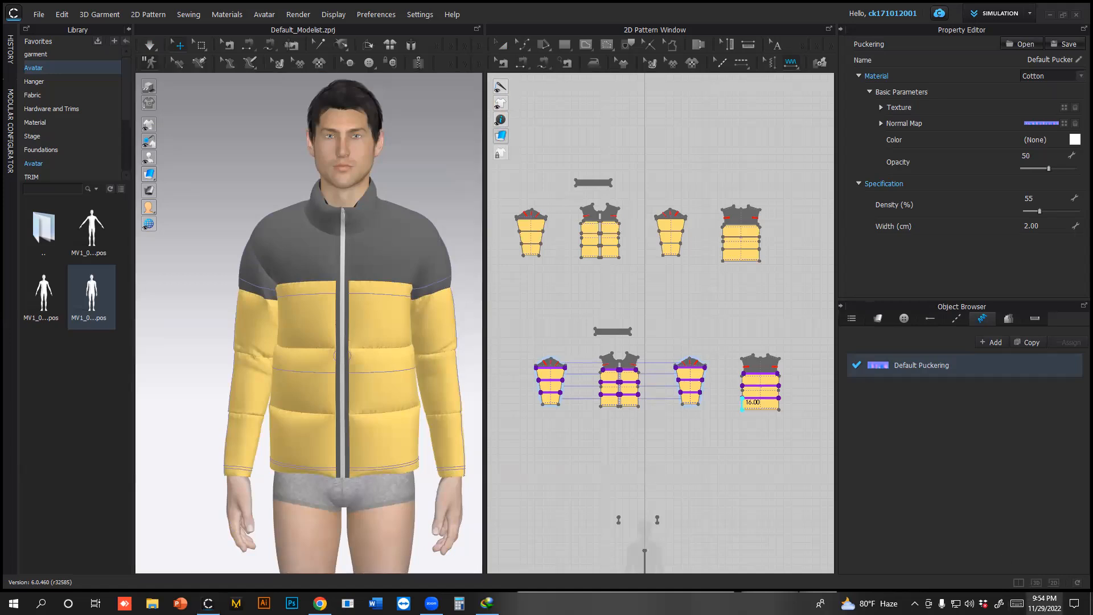
left_click(1044, 603)
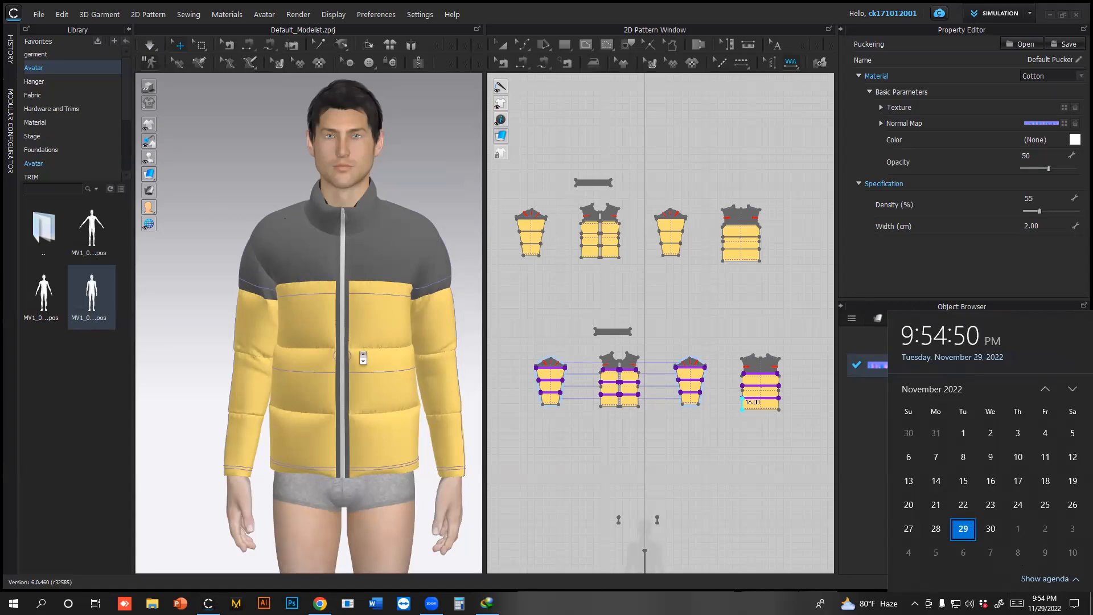
scroll(328, 398, "up", 5)
scroll(325, 401, "down", 5)
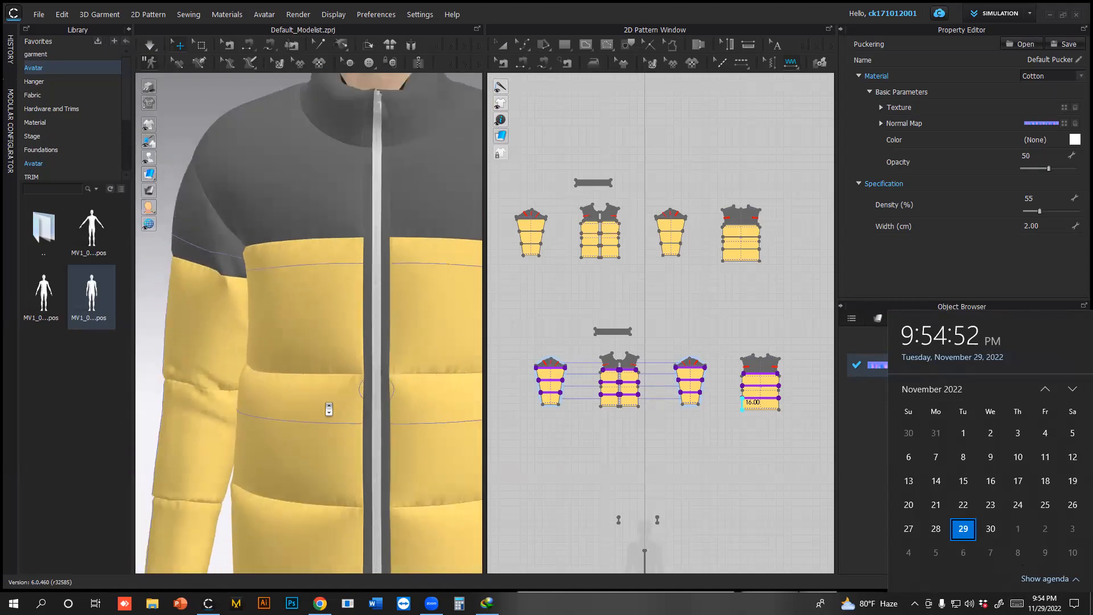
mouse_move(317, 382)
right_mouse_down()
mouse_move(512, 359)
mouse_move(313, 360)
mouse_move(327, 364)
right_mouse_up()
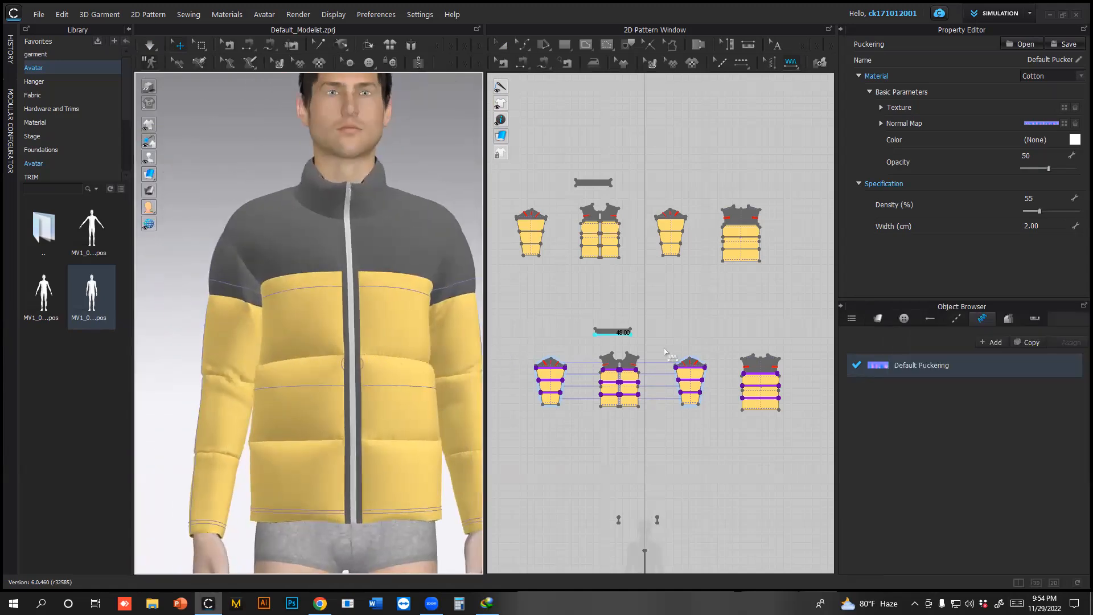
Select all the jacket's pattern pieces in the 2D layout and delete them
scroll(692, 333, "down", 1)
scroll(691, 333, "down", 1)
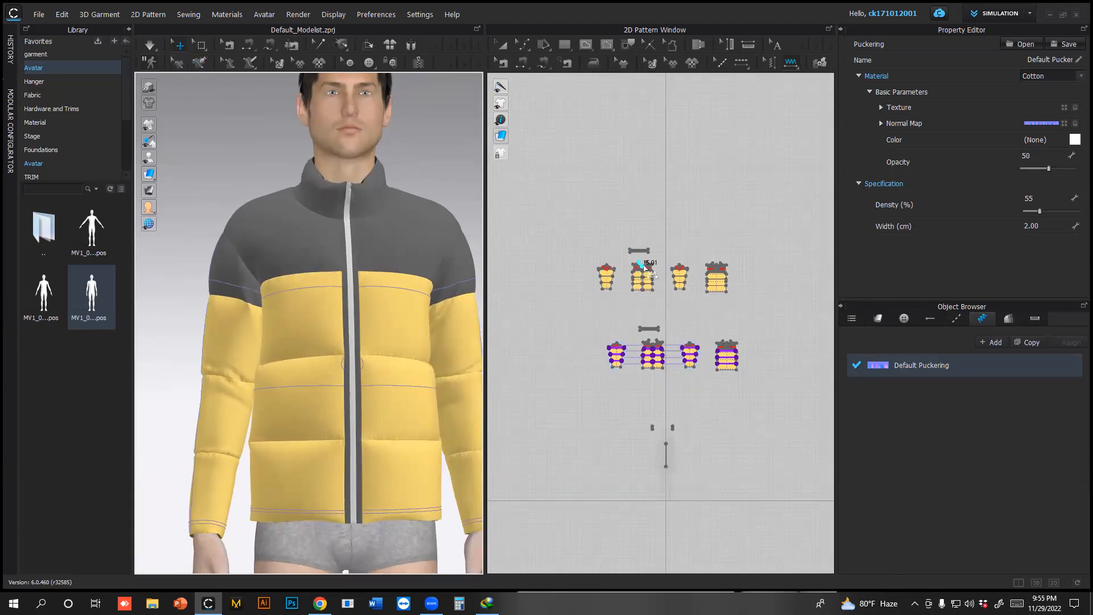
scroll(628, 265, "down", 1)
key("a")
left_click_drag(586, 221, 760, 436)
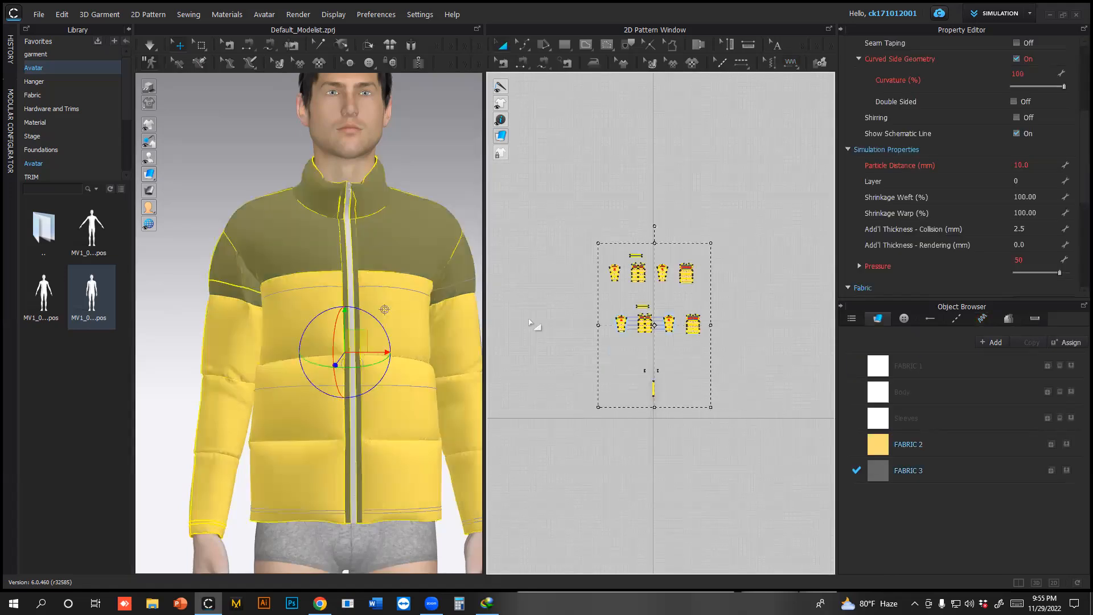
key("Delete")
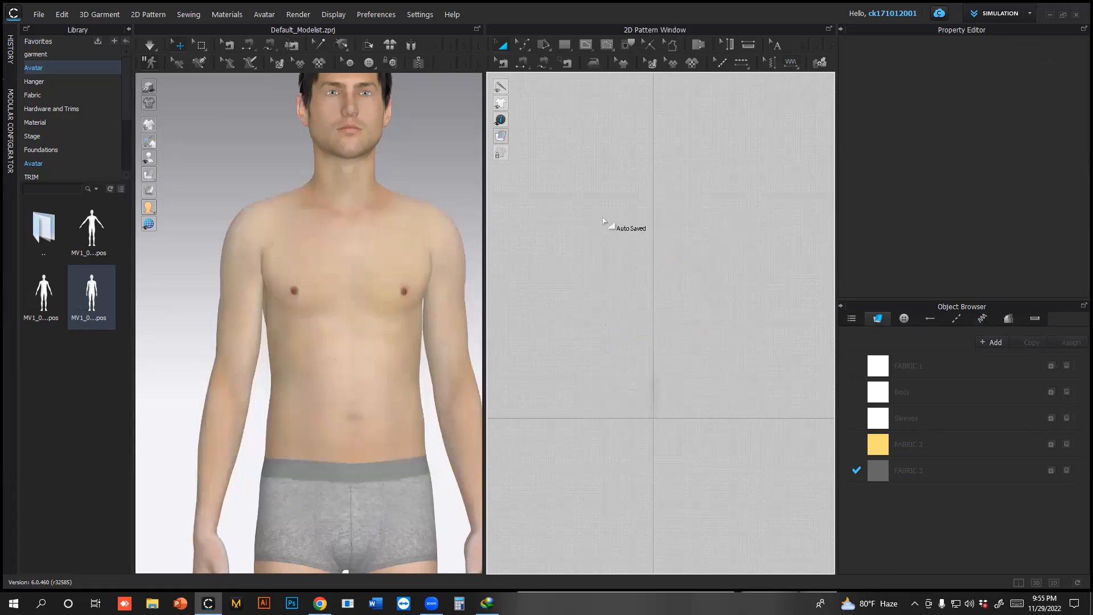
Load the female FV2 avatar from the avatar library with the Open load type, replacing the male avatar
double_click(36, 229)
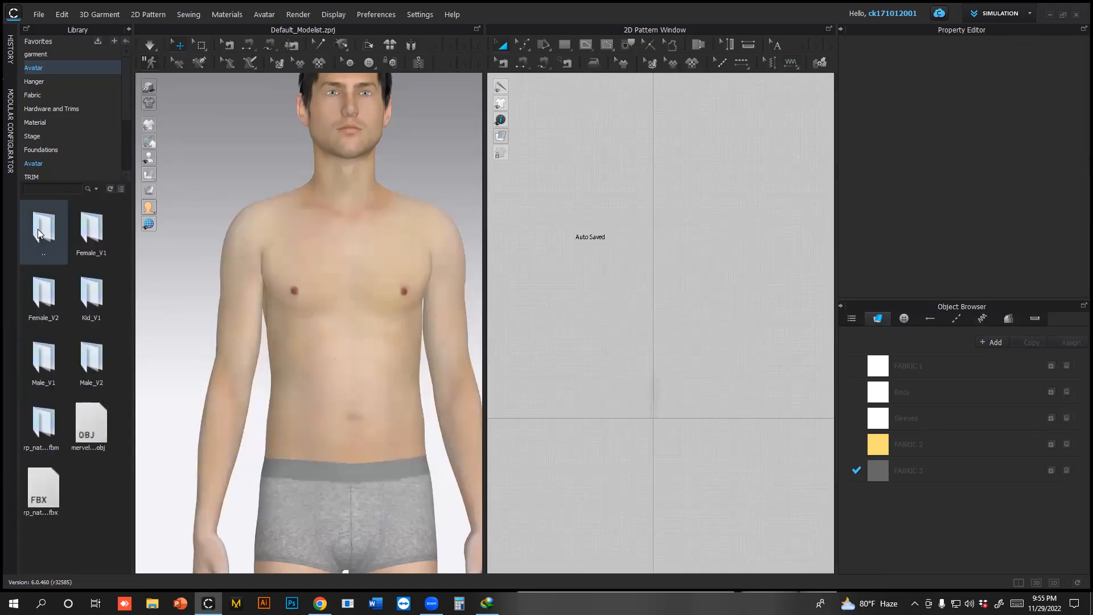
scroll(48, 317, "down", 1)
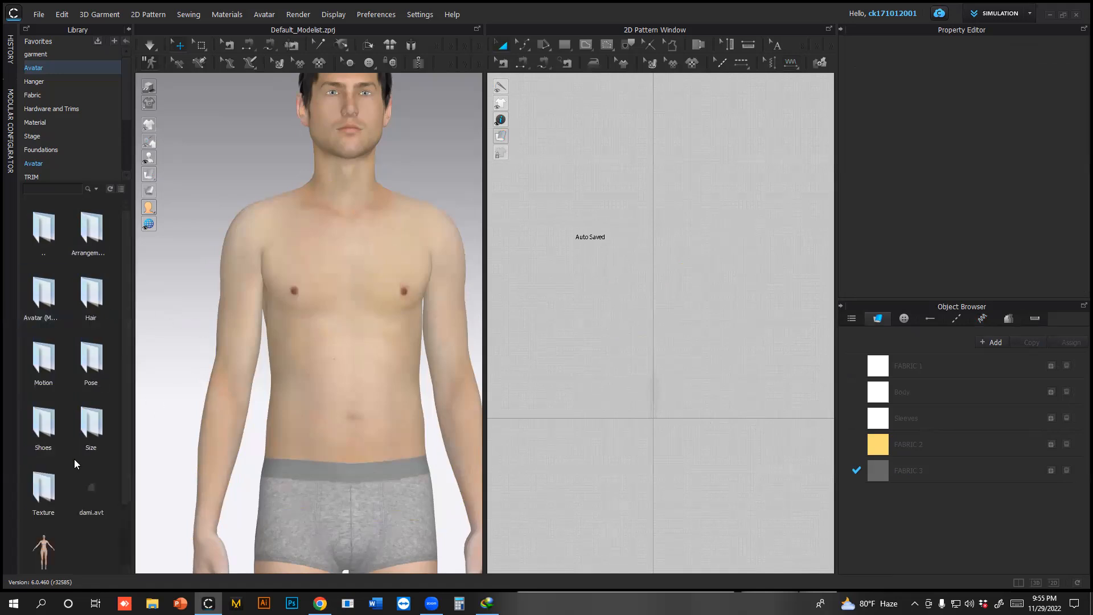
double_click(45, 536)
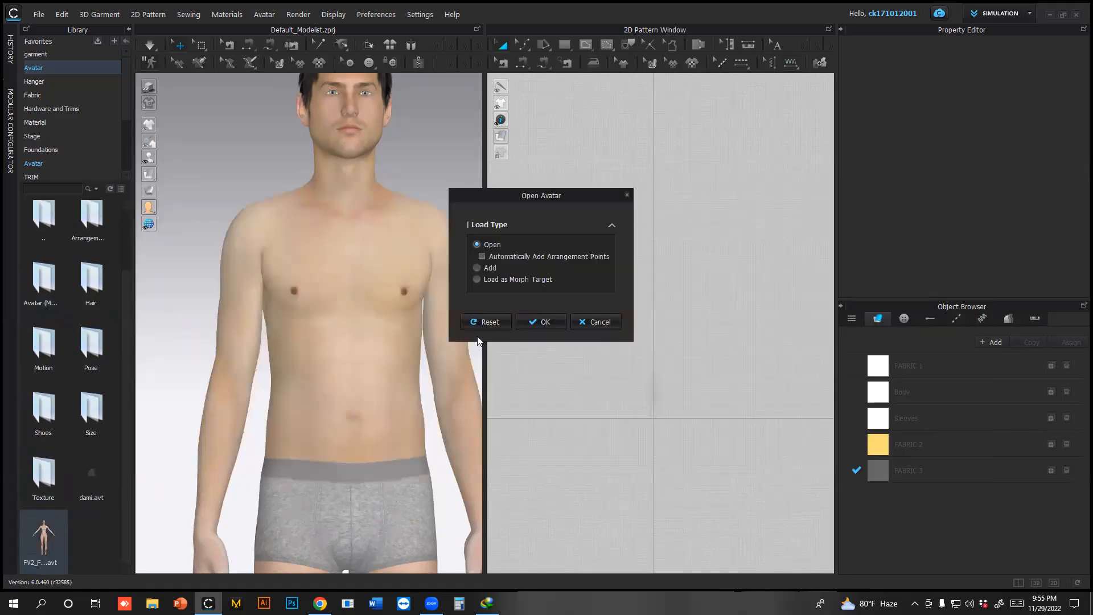
left_click(545, 321)
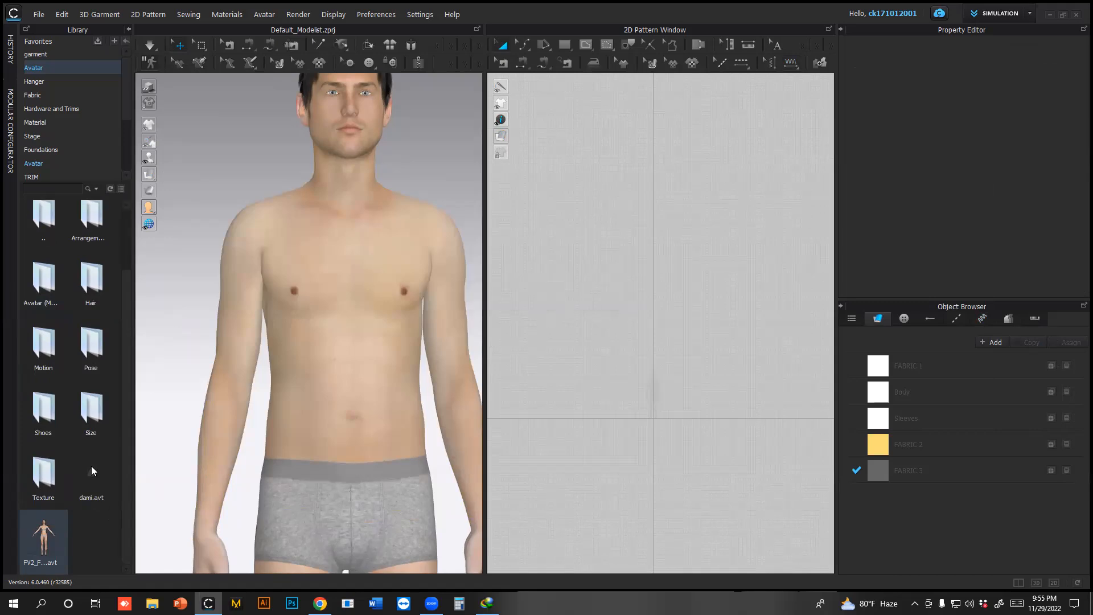
Apply the third FV2 pose, with the arms lowered beside the body, to the female avatar
double_click(91, 348)
left_click_drag(89, 289, 472, 295)
left_click(564, 339)
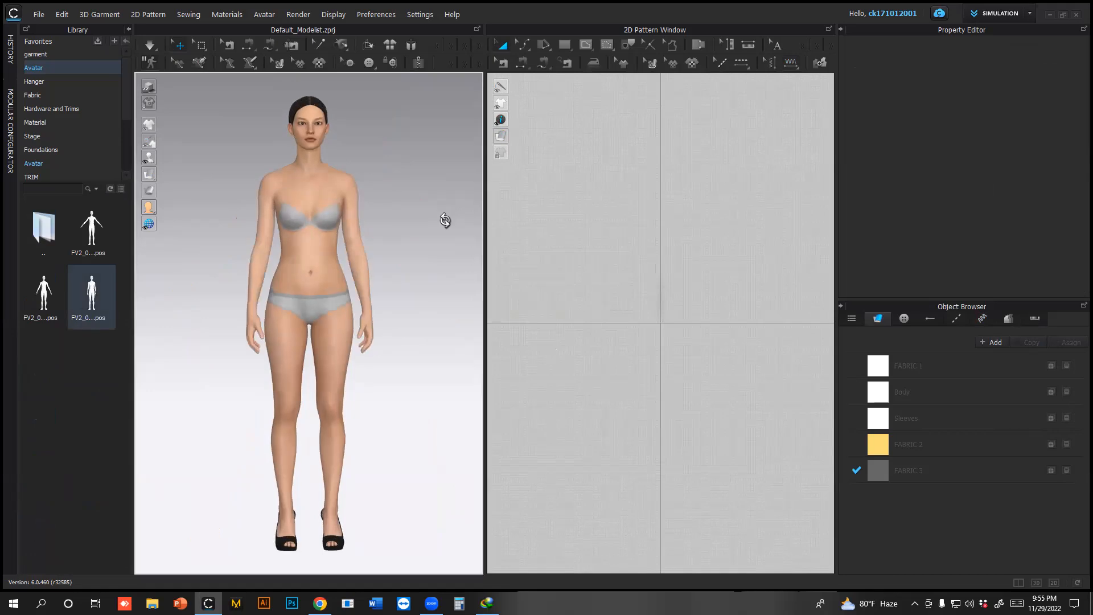
Open the Woman T-Shirts blocks in the Modular Configurator and choose the Dropped style
left_click(10, 131)
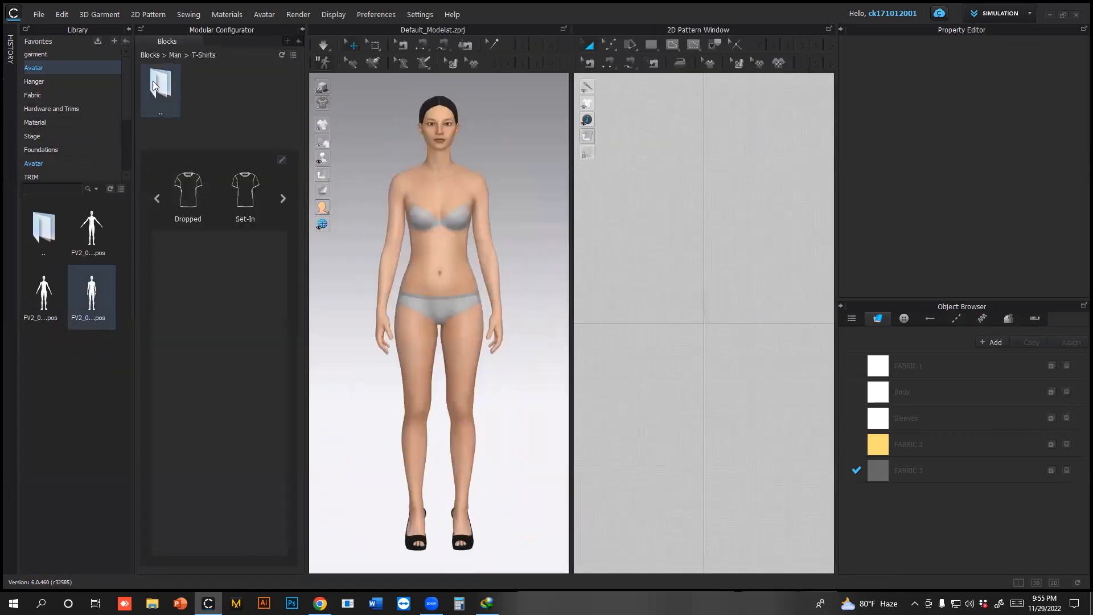
double_click(162, 85)
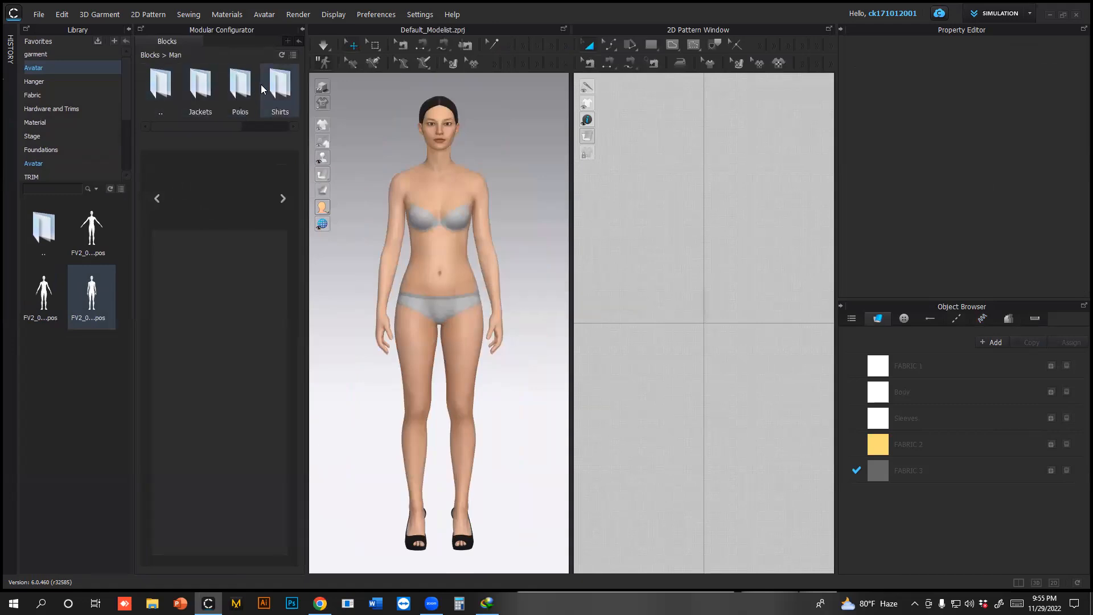
double_click(161, 85)
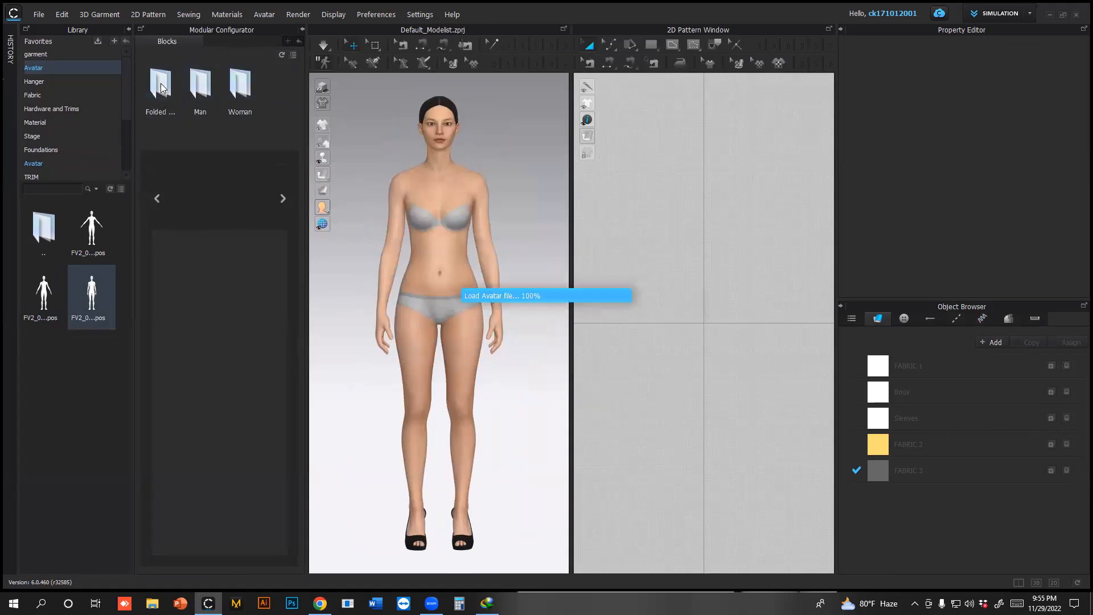
double_click(241, 87)
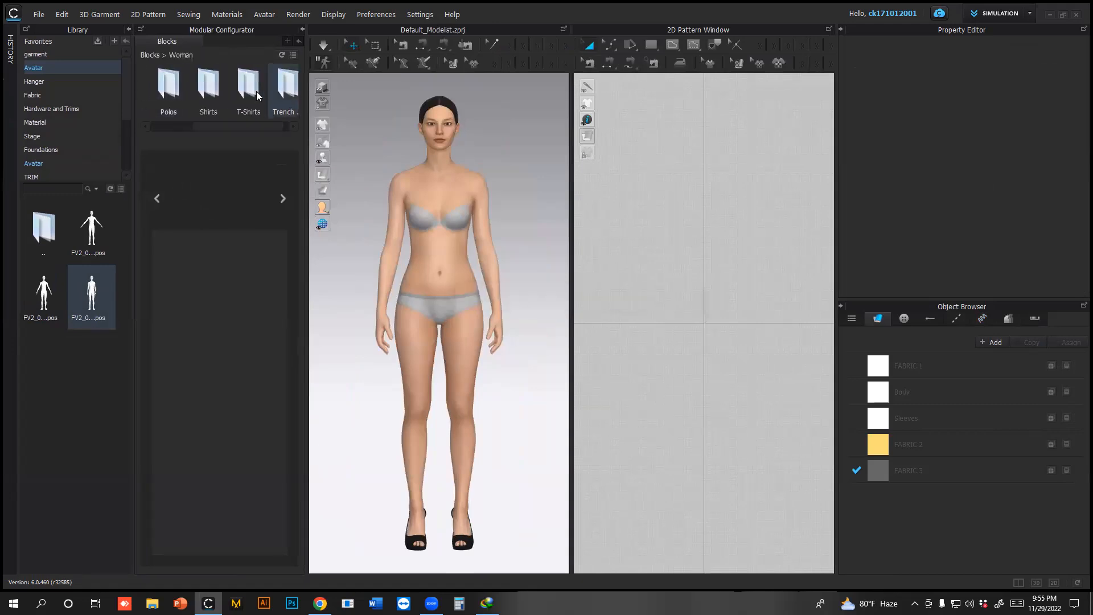
double_click(250, 89)
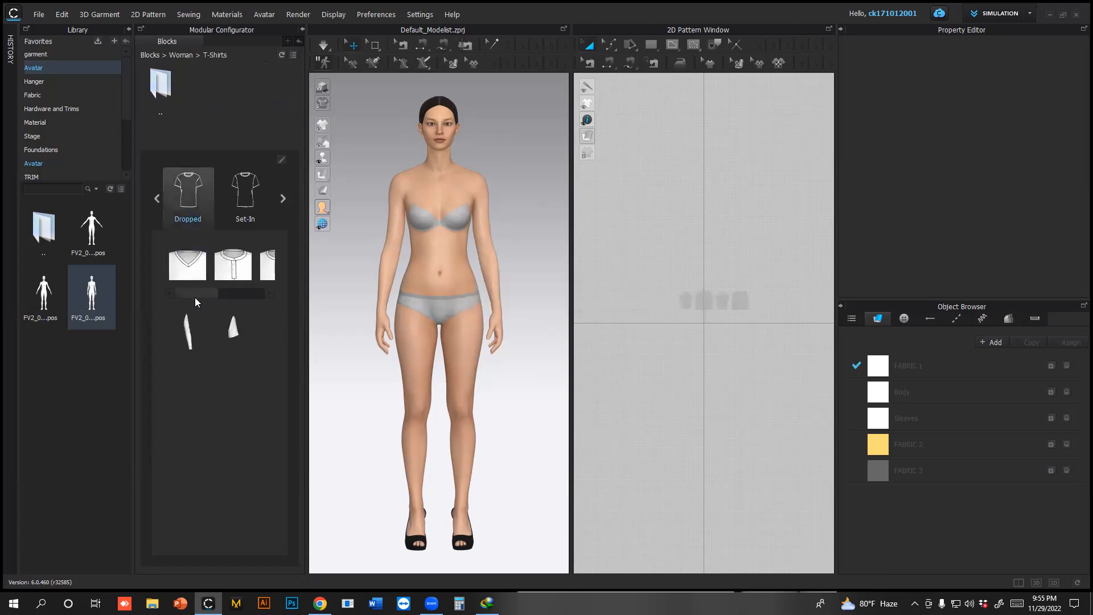
Load the round-neck body with long sleeves from the Dropped block, close the configurator and simulate the garment
left_click_drag(195, 301, 225, 295)
left_click(217, 279)
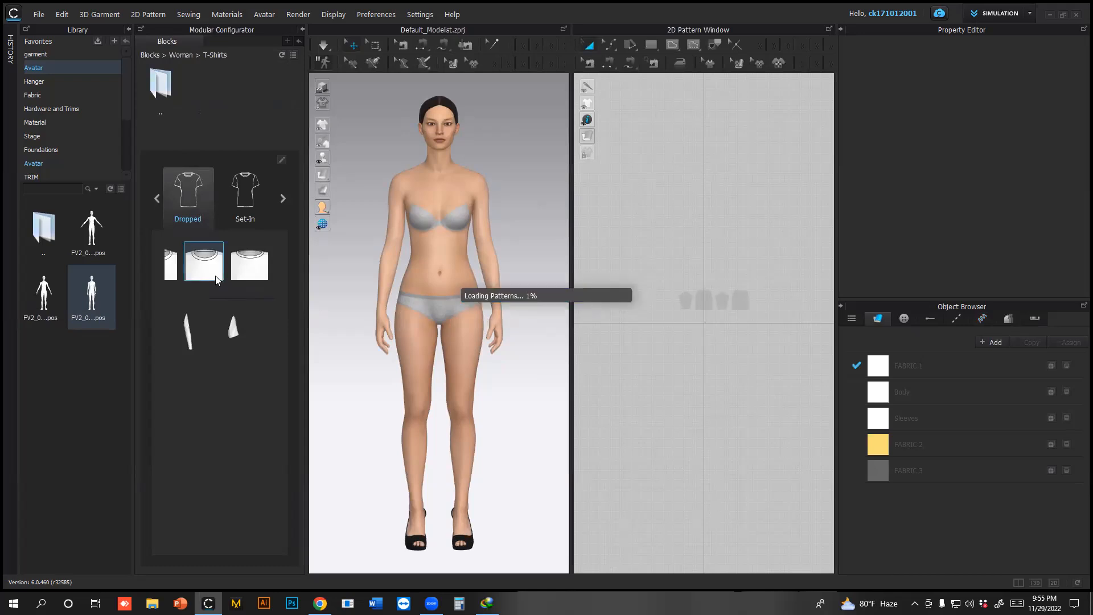
left_click(191, 330)
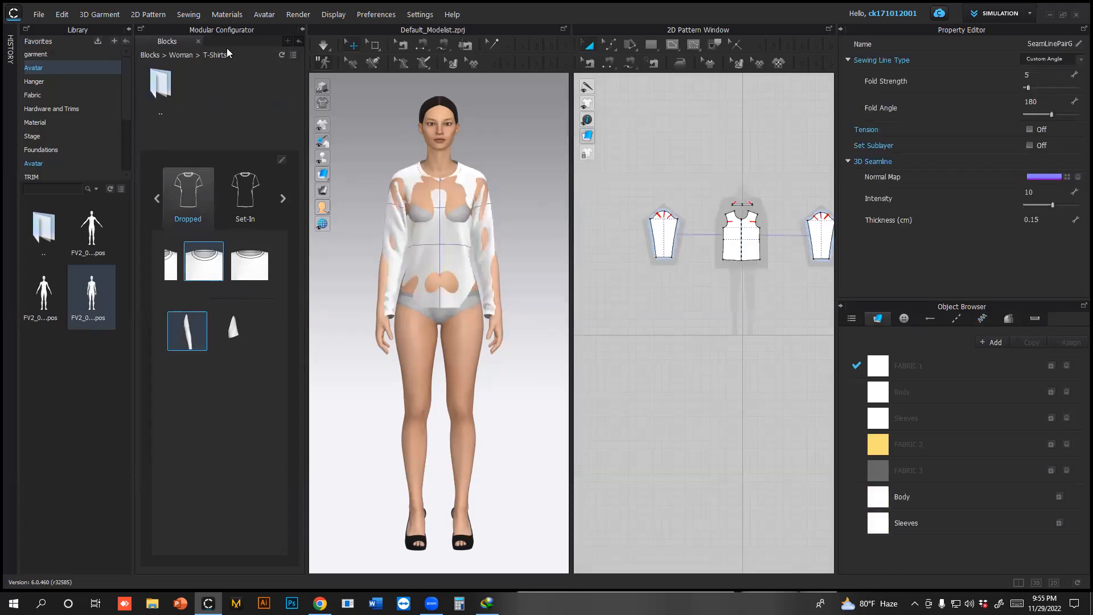
left_click(302, 28)
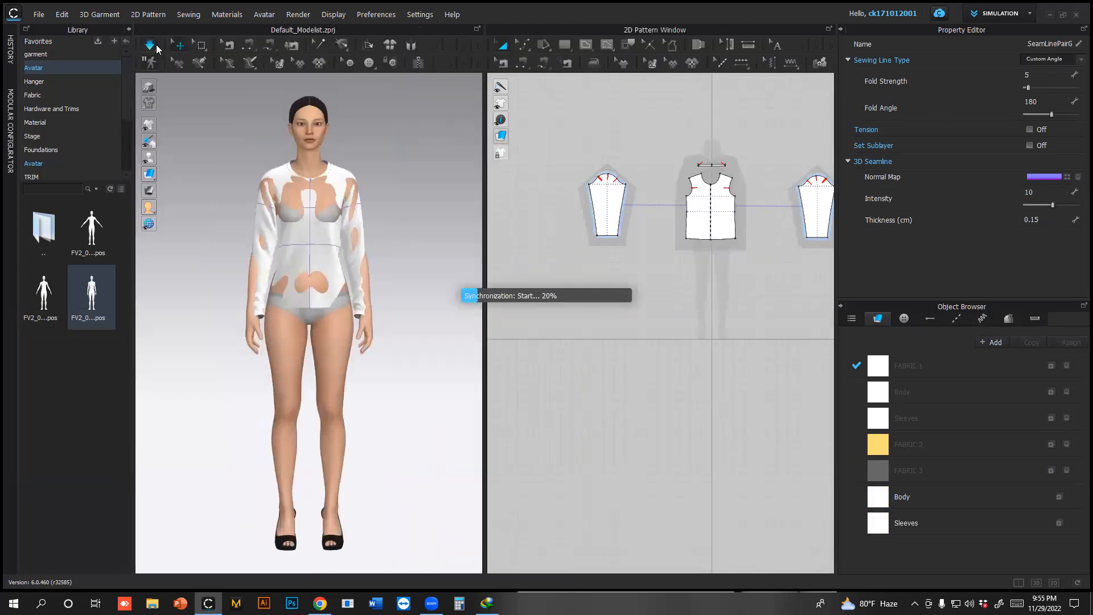
left_click(153, 47)
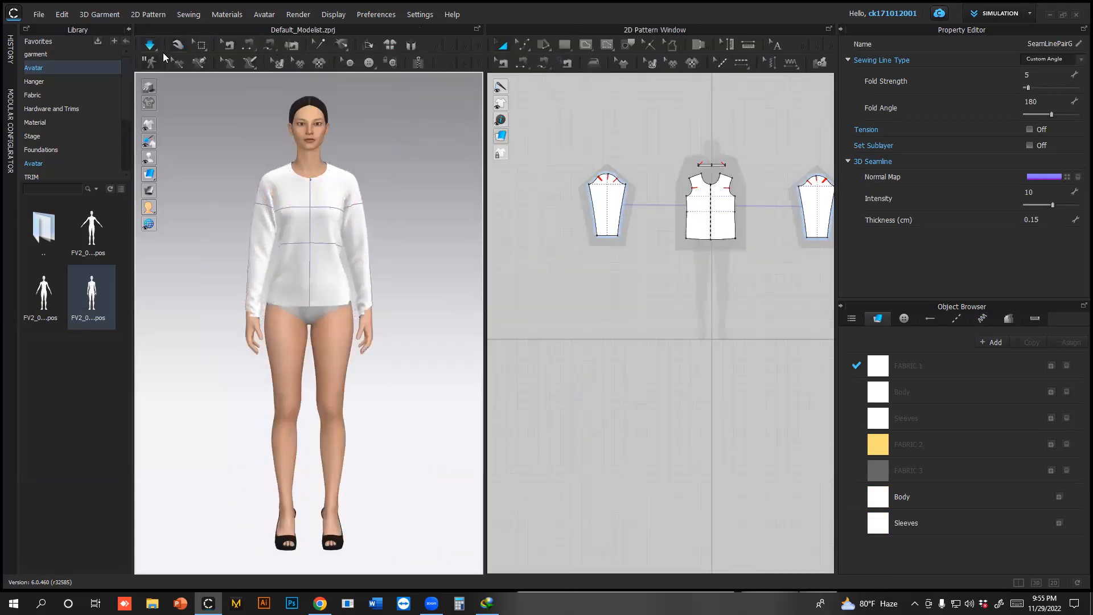
Tug the cuff on the avatar's left arm outward during the simulation, stop simulating and clear the selection
left_click(382, 302)
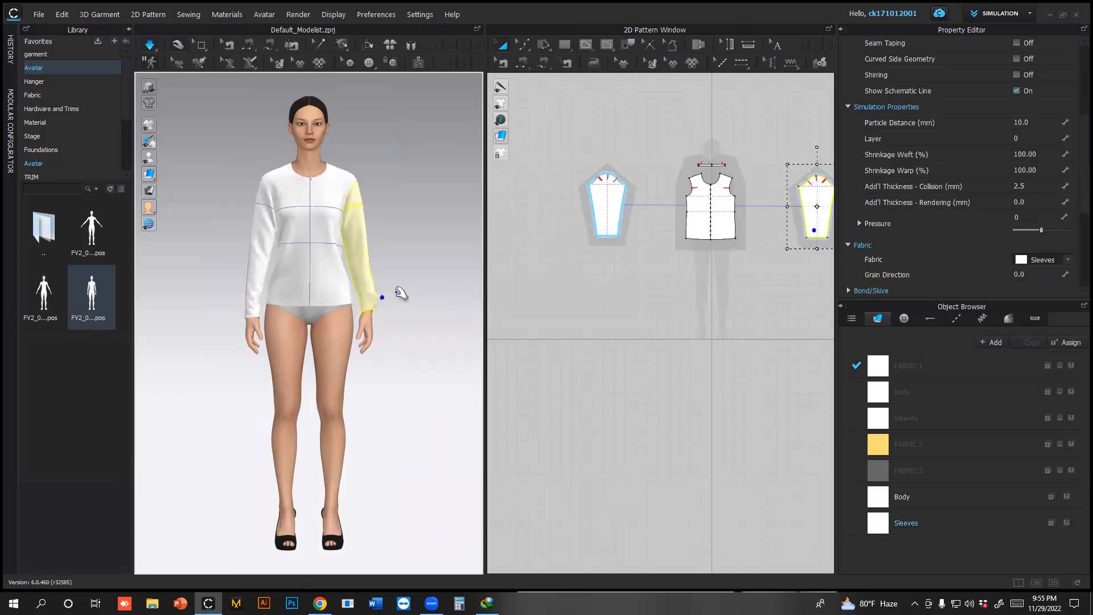
left_click(148, 46)
left_click(460, 238)
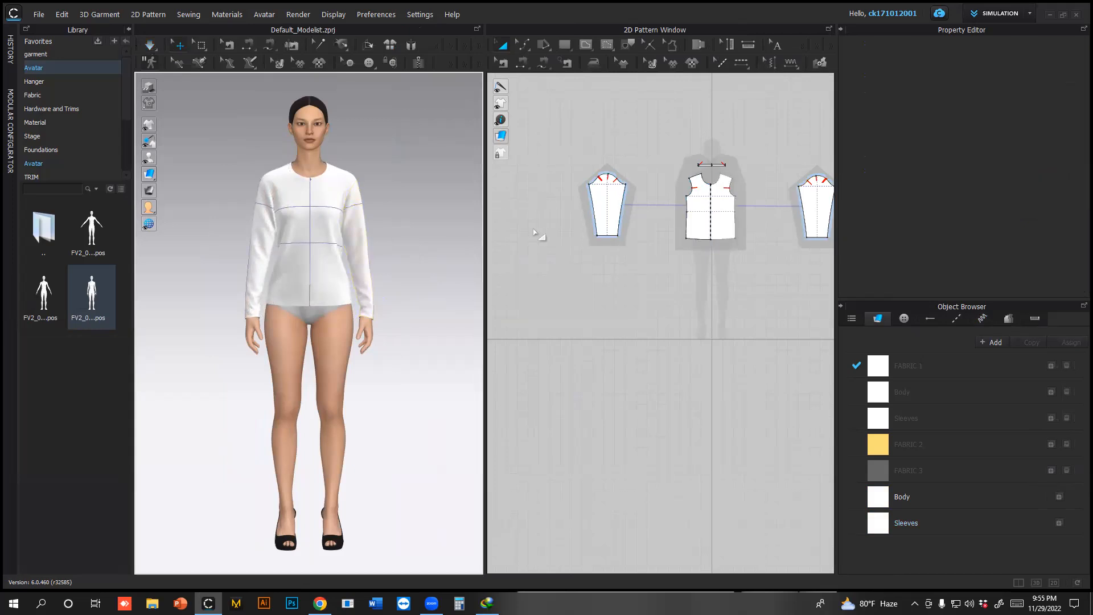
Convert the centre point on the front body's hem to a curve point
scroll(734, 259, "up", 6)
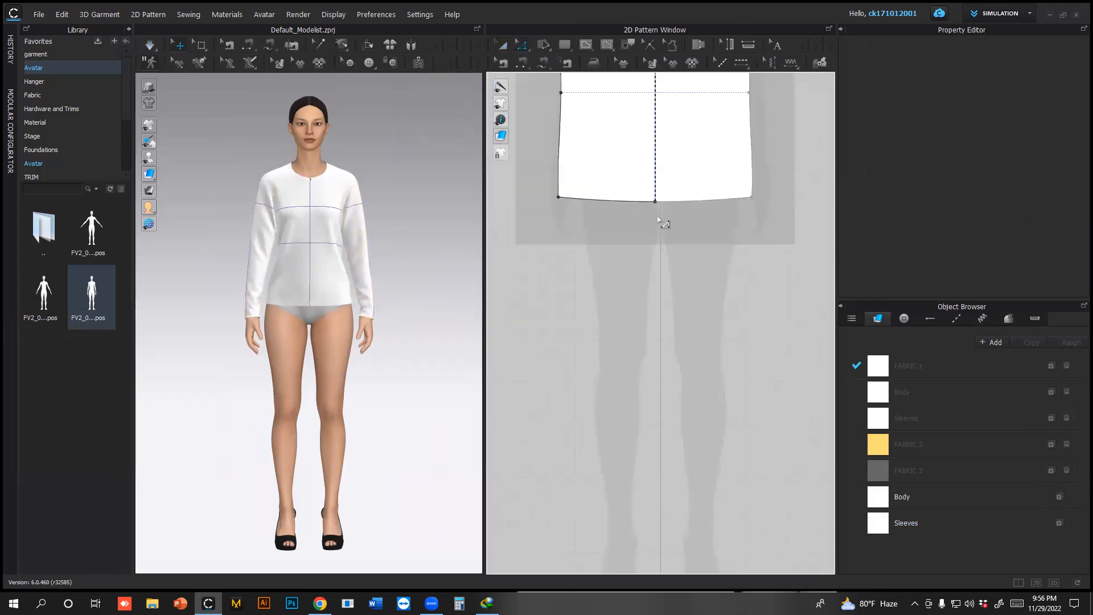
right_click(655, 202)
left_click(696, 264)
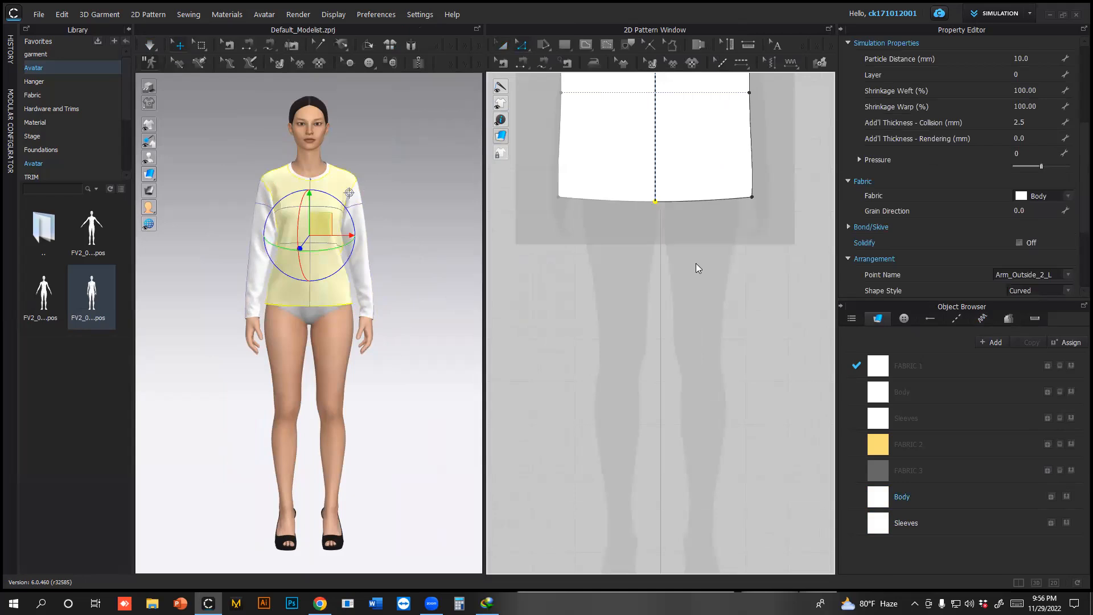
left_click(697, 266)
Convert the centre point on the back body's hem to a curve point
scroll(666, 275, "down", 6)
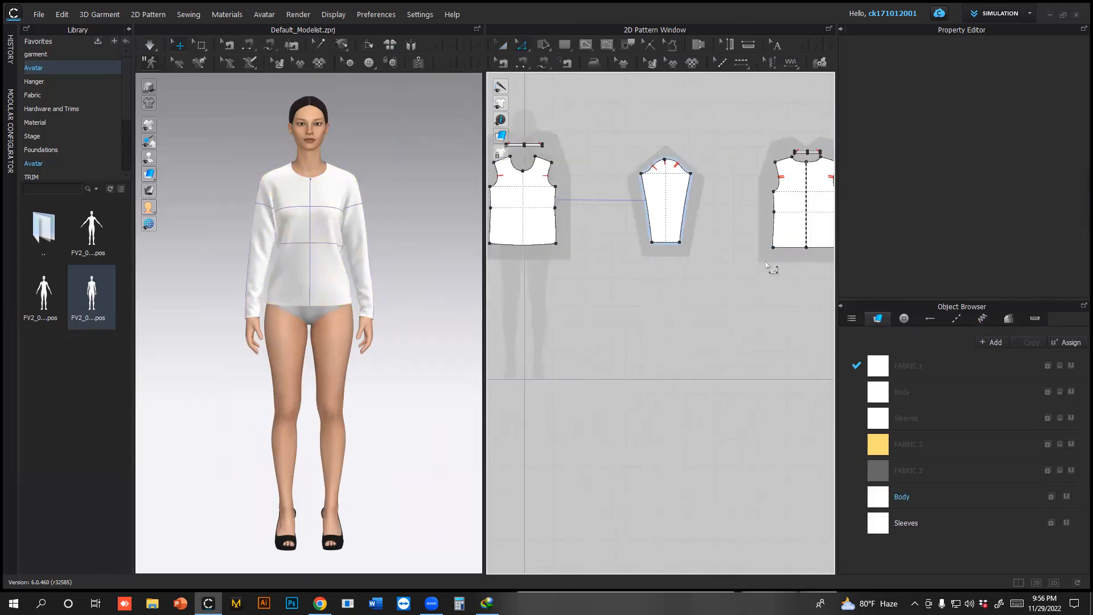
scroll(766, 264, "up", 6)
right_click(762, 256)
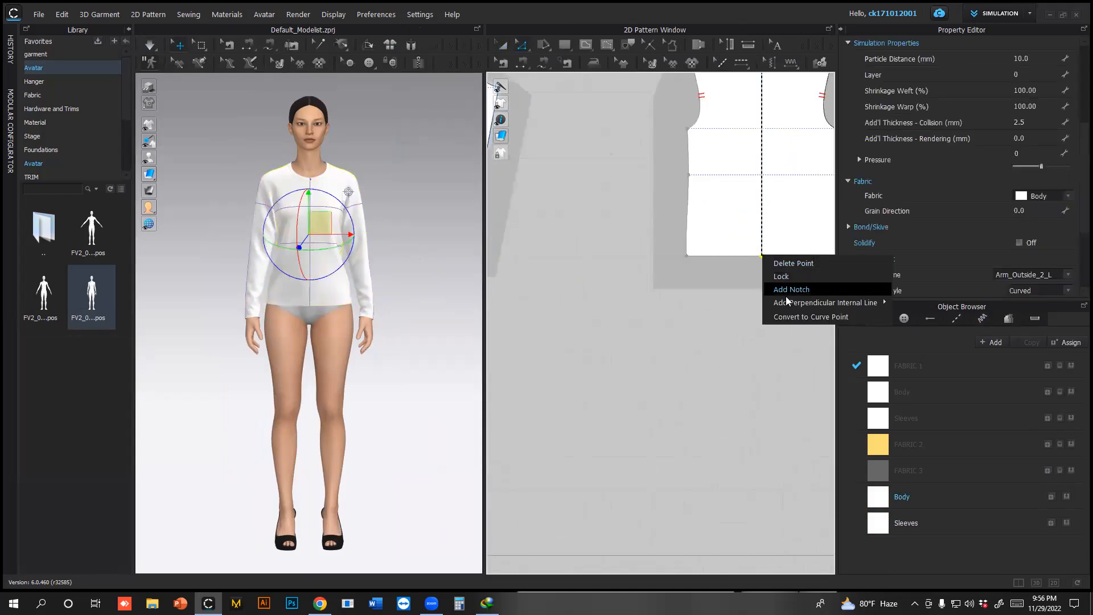
left_click(808, 316)
left_click(663, 284)
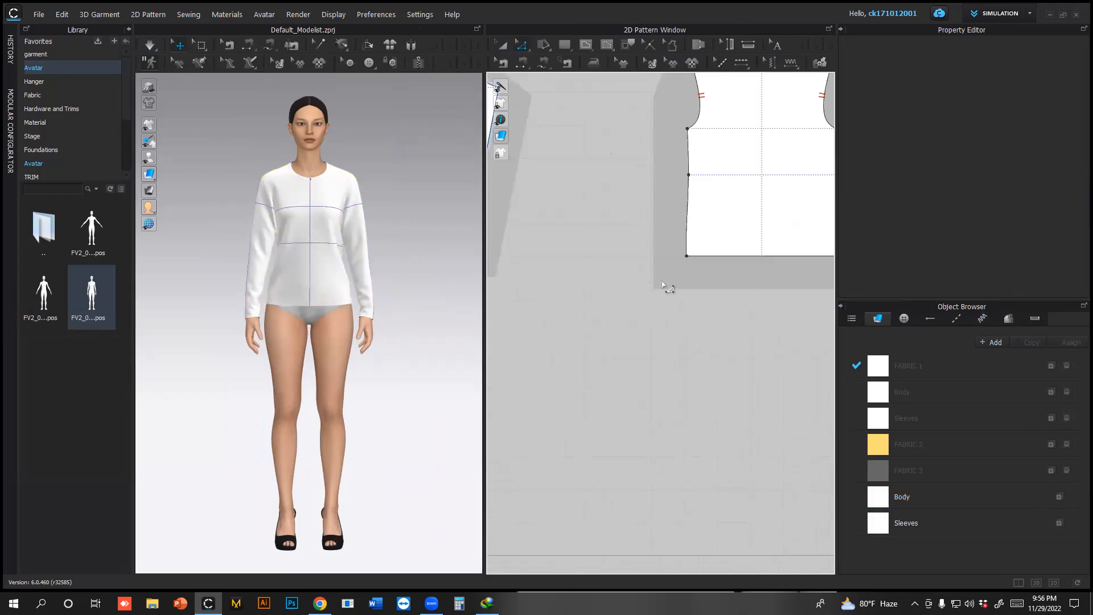
Lengthen the front body to dress length by moving its hem line straight down 60 cm
scroll(663, 285, "down", 5)
middle_click_drag(649, 293, 749, 274)
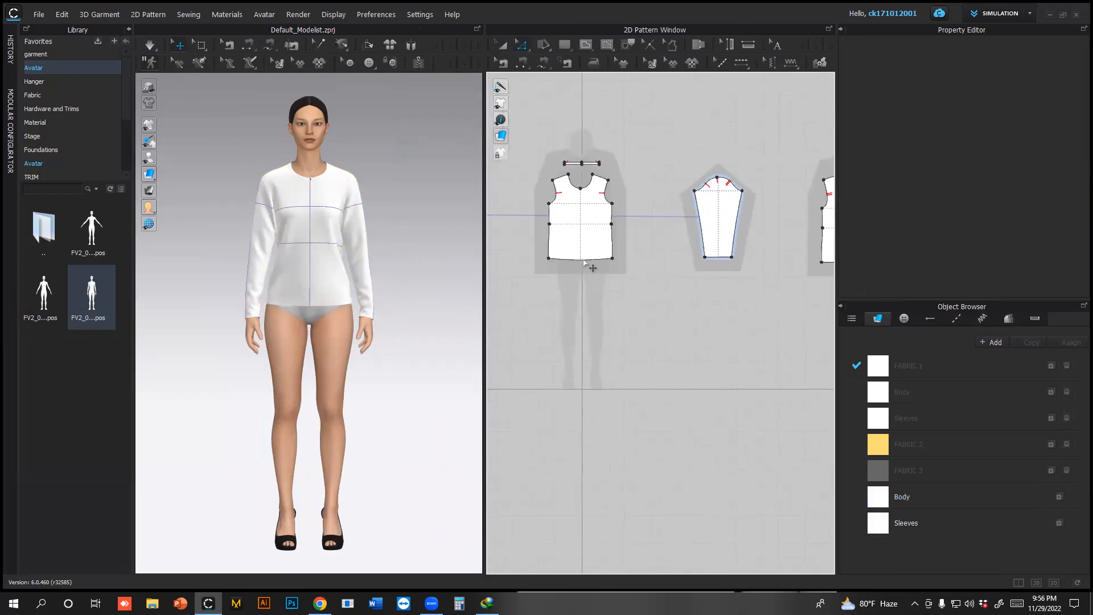
left_click(591, 266)
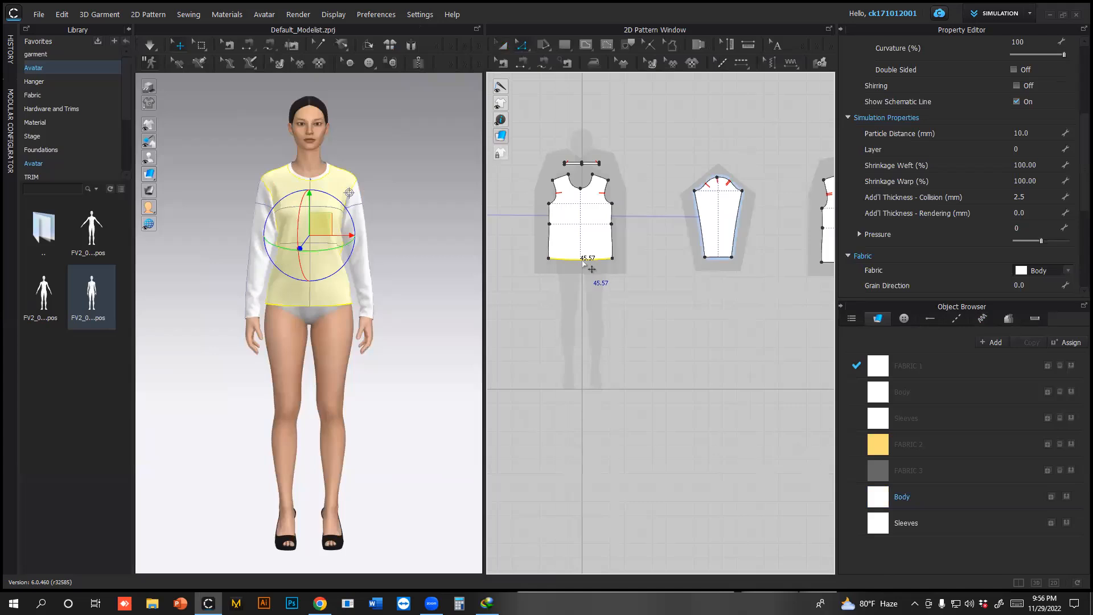
left_click_drag(591, 269, 599, 346)
scroll(597, 349, "up", 3)
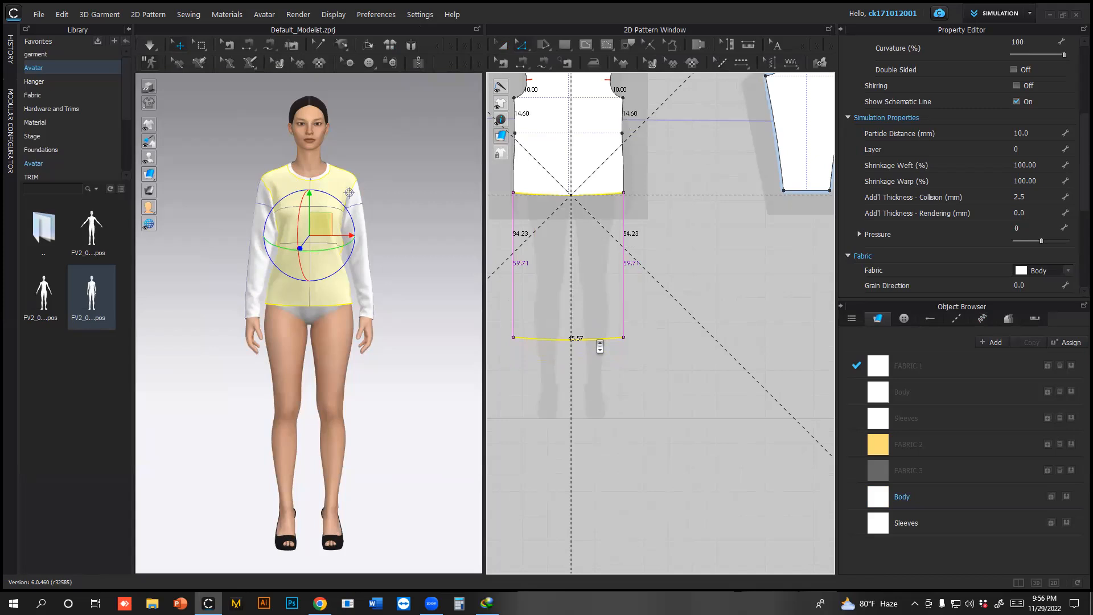
left_click_drag(599, 346, 597, 343)
key("Return")
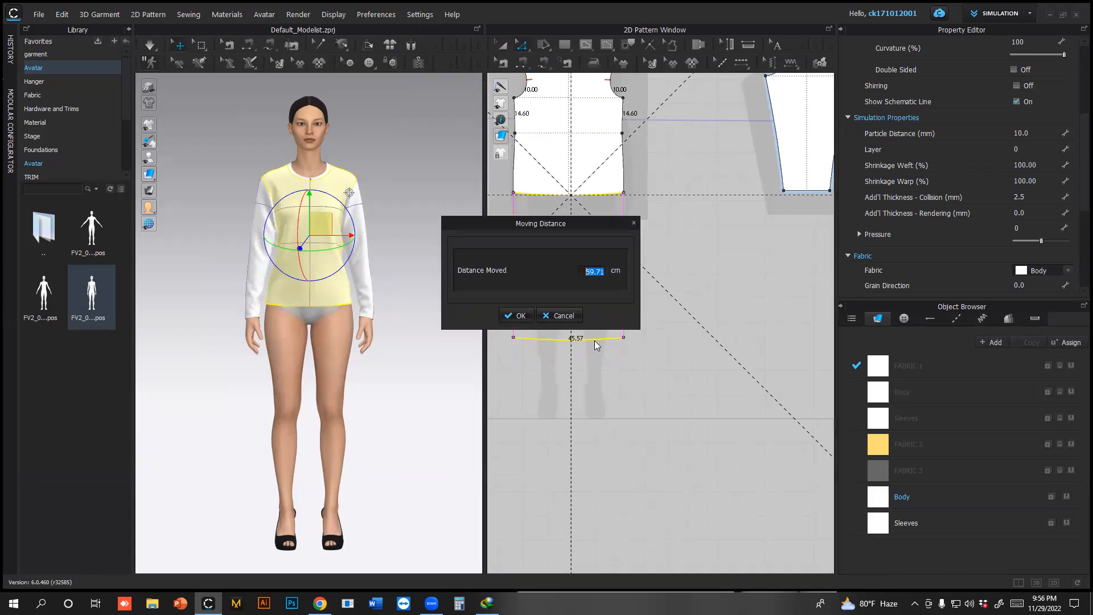
type("60")
key("Return")
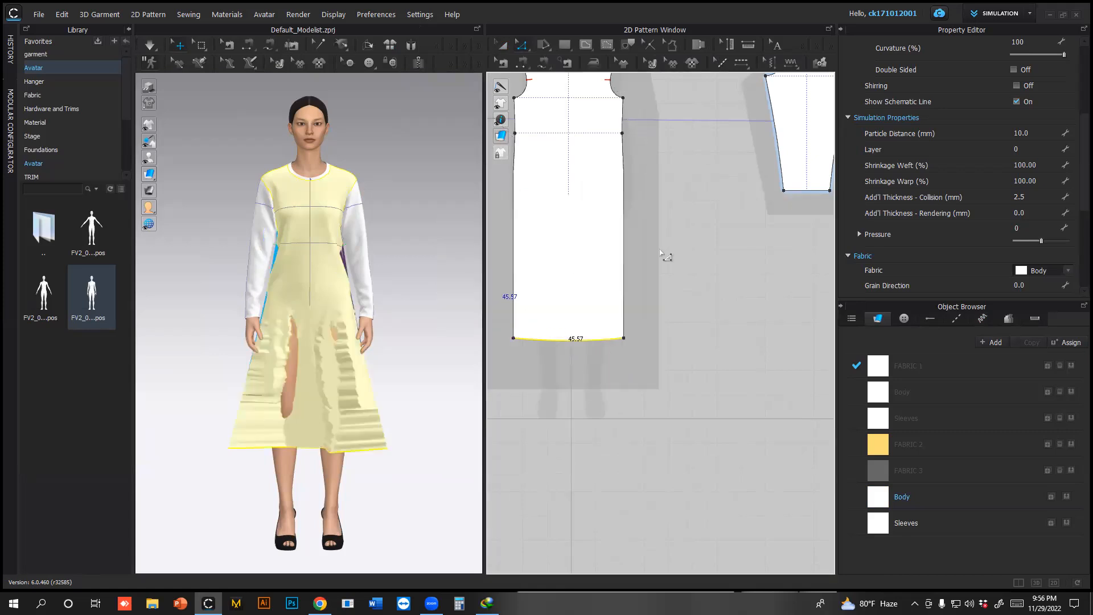
Move the back body's hem line straight down 60 cm to match the front length
scroll(749, 270, "down", 5)
scroll(749, 270, "down", 2)
middle_click_drag(749, 269, 660, 260)
left_click(772, 274)
scroll(723, 231, "up", 3)
left_click_drag(723, 232, 725, 243)
key("Return")
type("60")
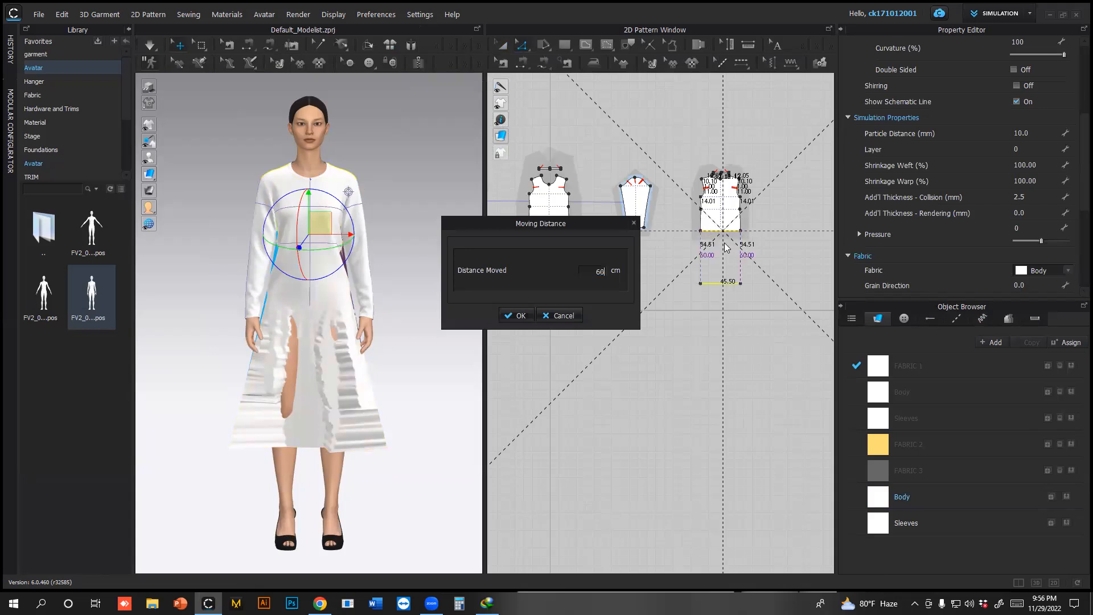
key("Return")
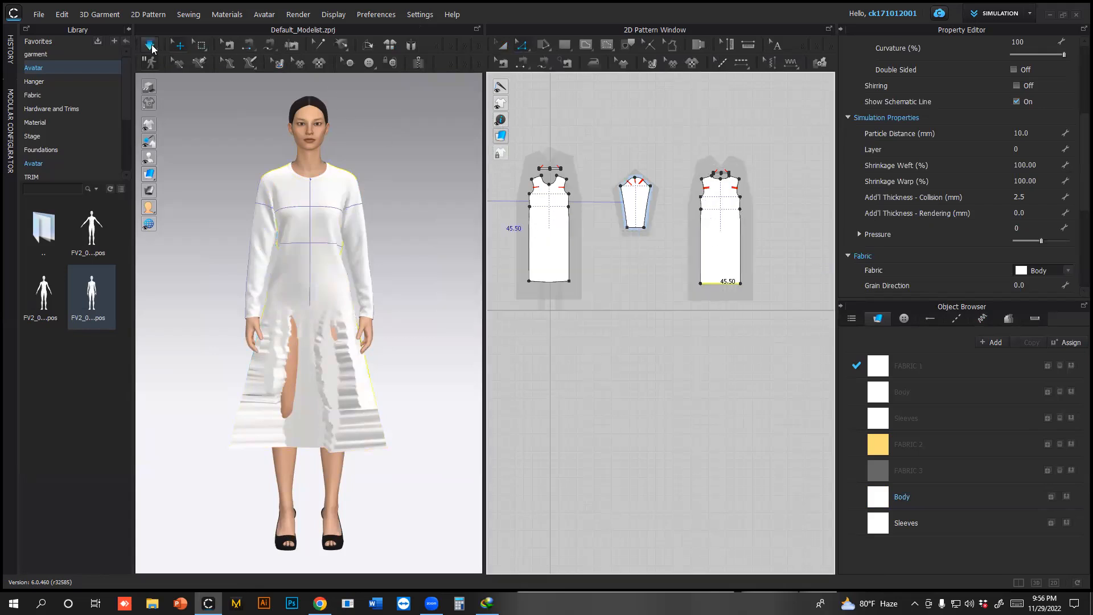
Simulate the lengthened dress and tug its lower side seam outward to settle the drape
left_click(150, 46)
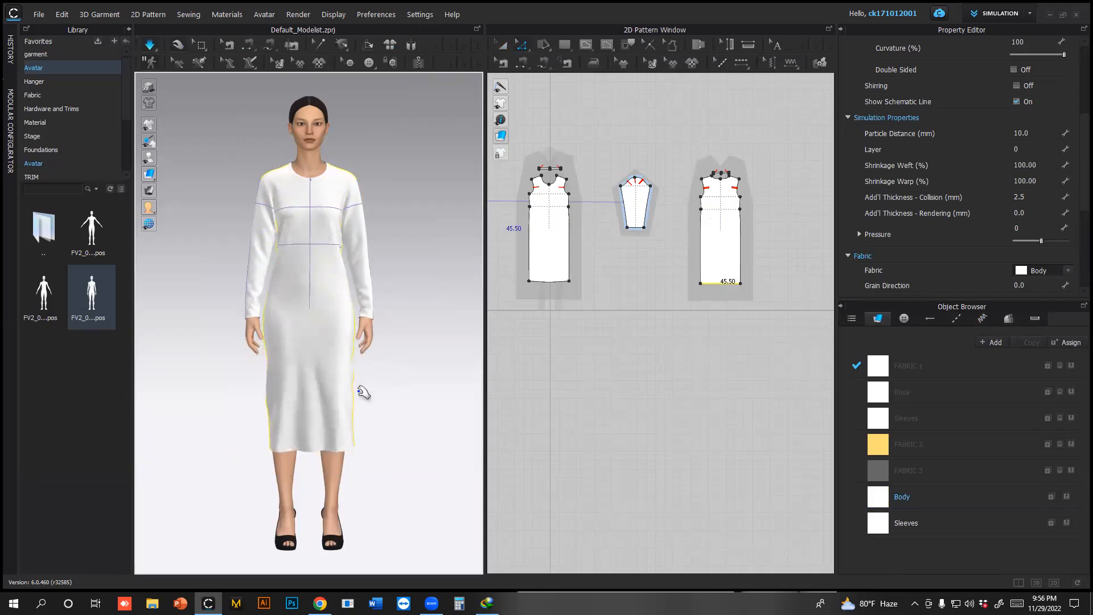
left_click(358, 425)
mouse_move(441, 363)
right_mouse_down()
mouse_move(505, 351)
mouse_move(681, 354)
mouse_move(417, 363)
mouse_move(434, 365)
right_mouse_up()
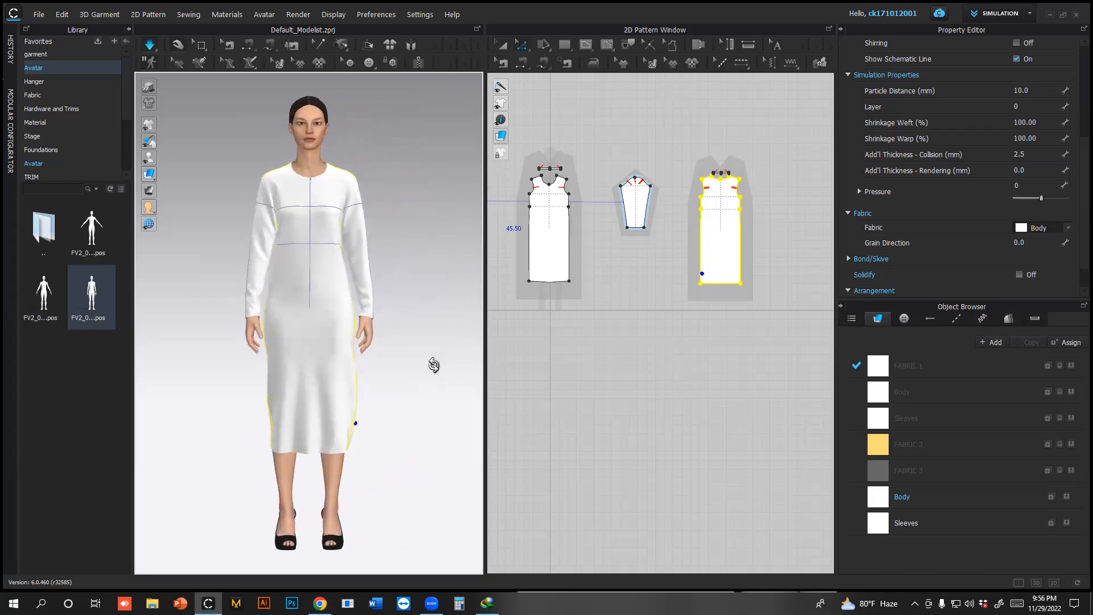
Delete the front and back neckband pieces above the body patterns and stop the simulation
scroll(305, 283, "up", 5)
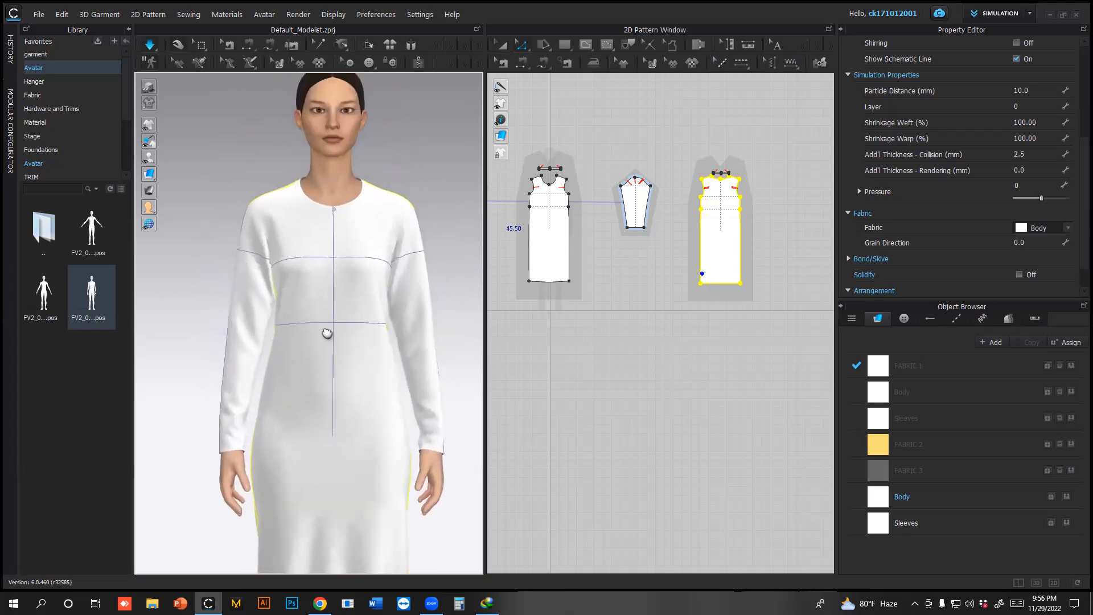
scroll(335, 268, "up", 3)
scroll(662, 293, "up", 3)
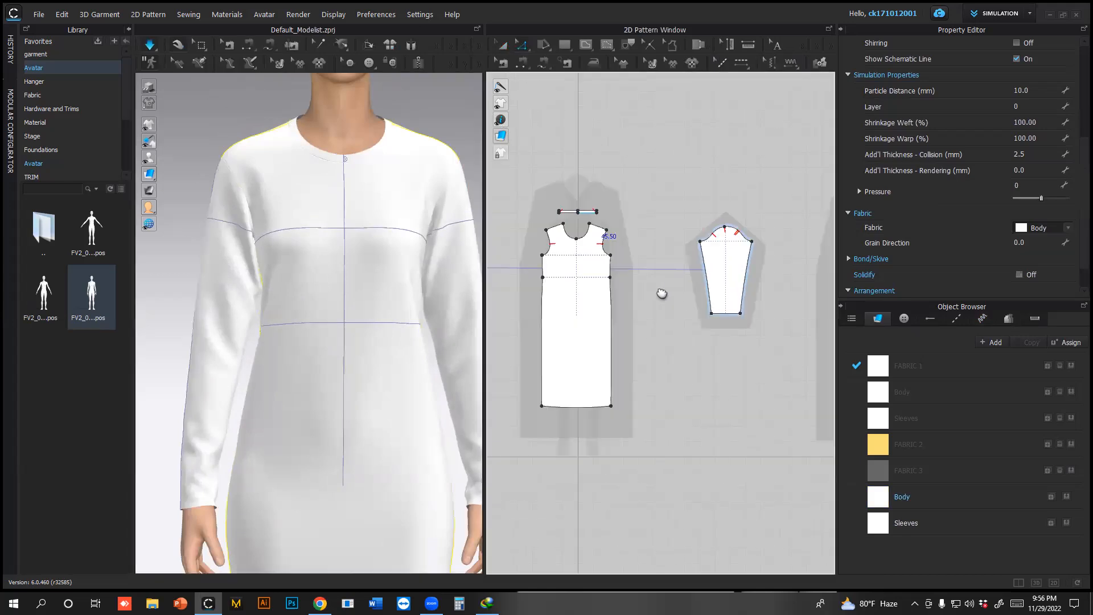
scroll(662, 293, "up", 4)
scroll(667, 328, "up", 3)
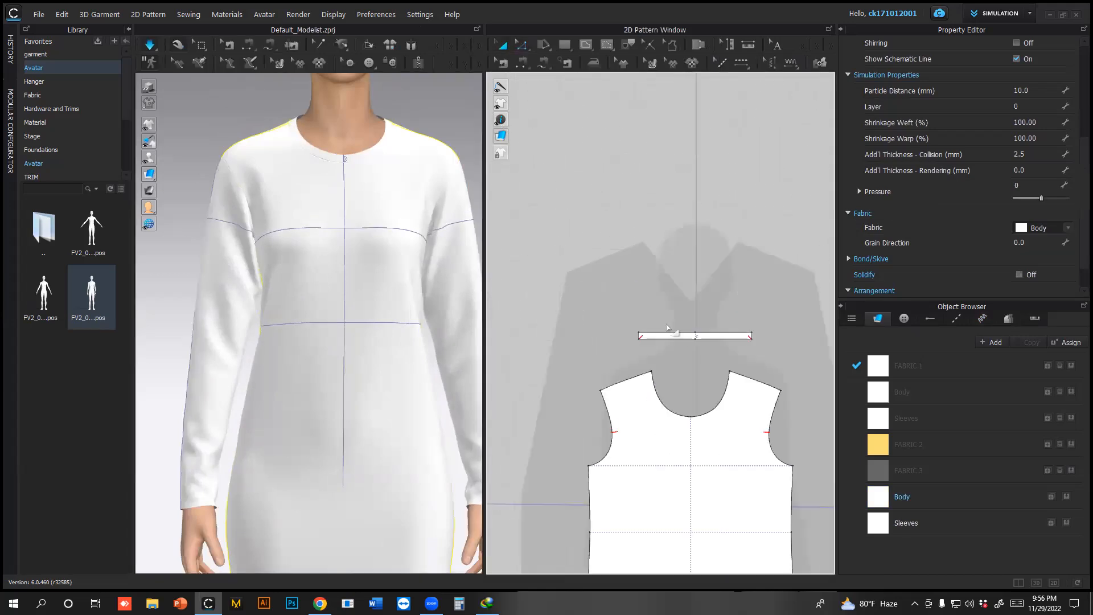
left_click(680, 338)
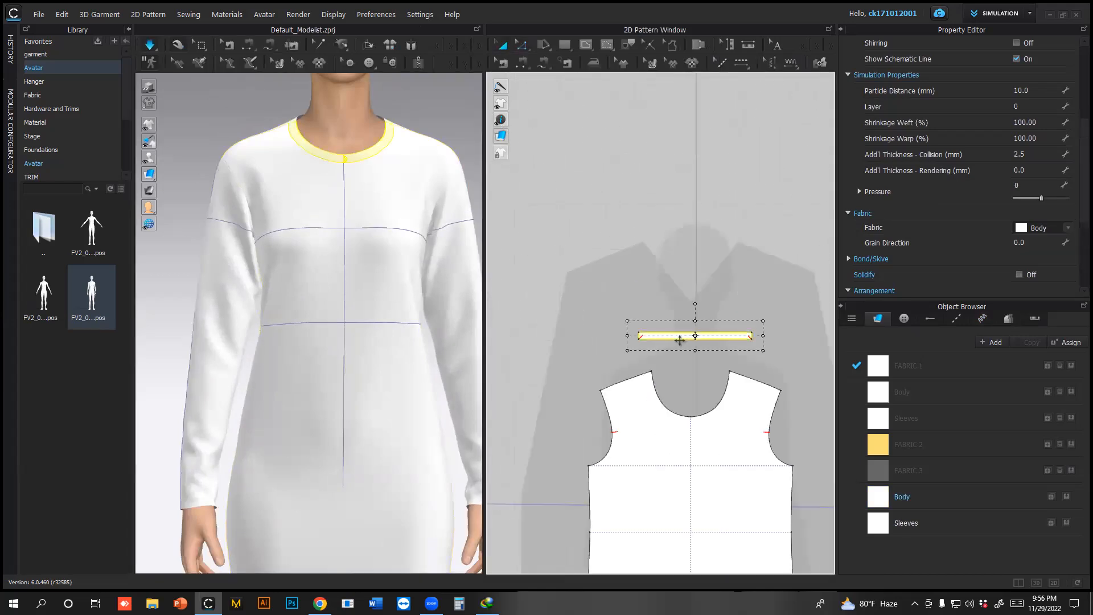
left_click(534, 339)
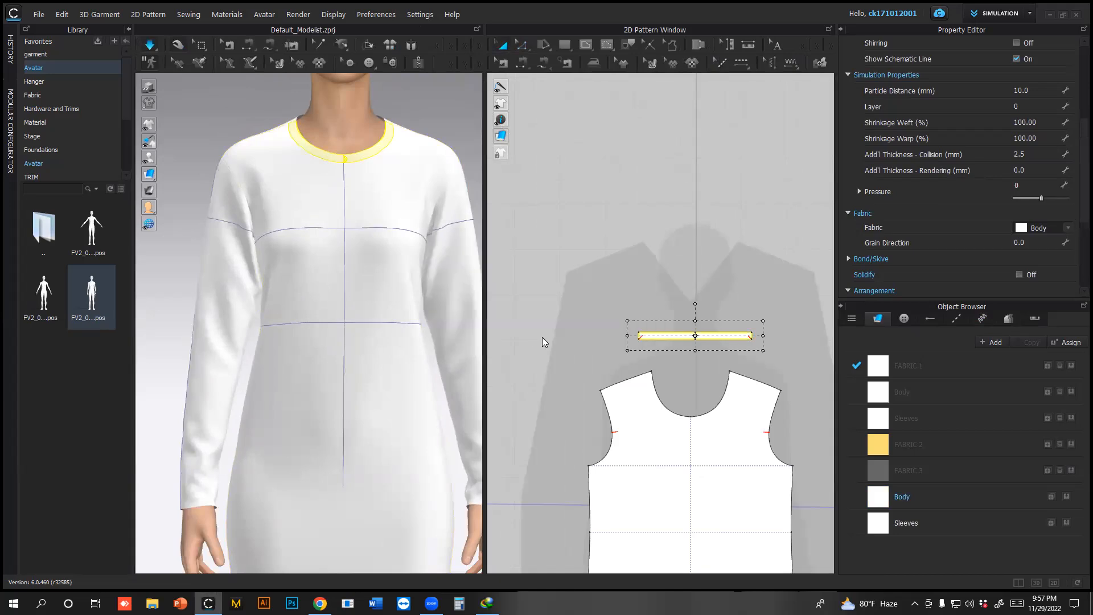
scroll(687, 324, "down", 7)
middle_click_drag(748, 324, 587, 314)
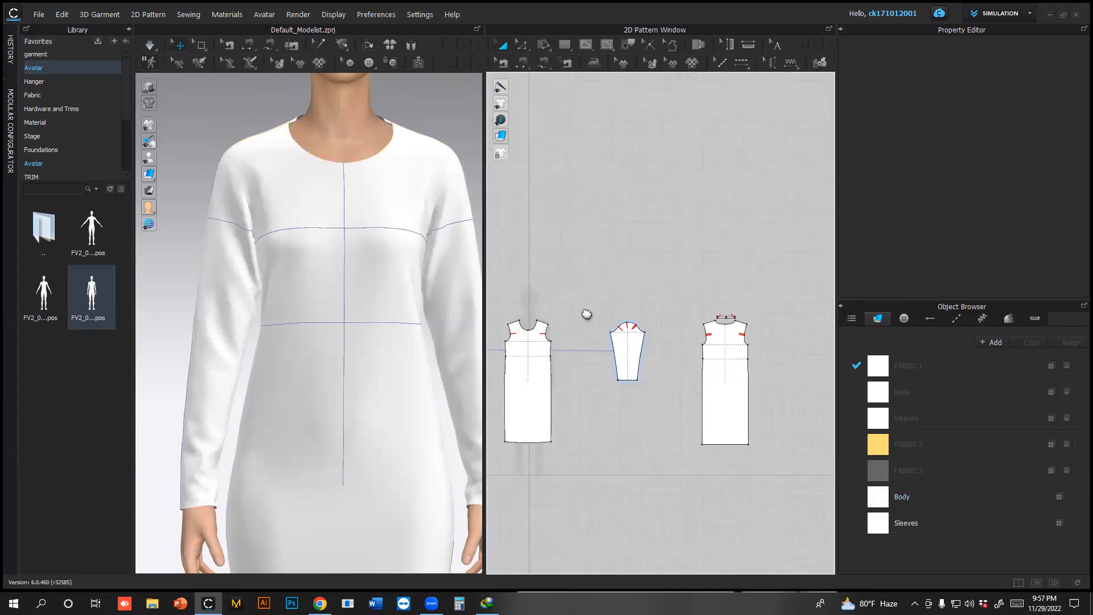
scroll(734, 322, "up", 6)
key("Delete")
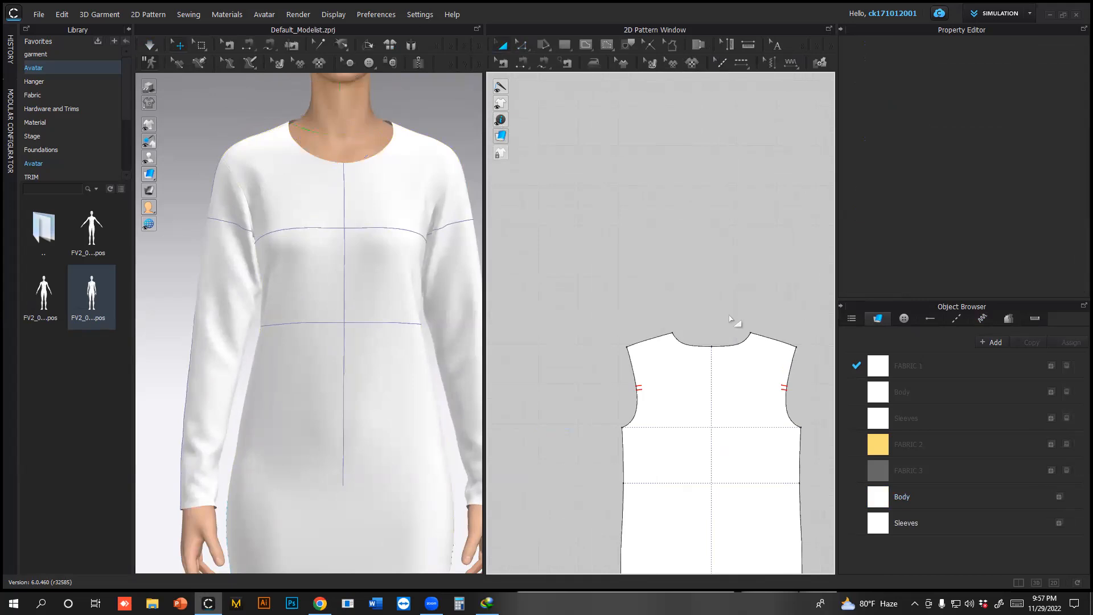
Reshape the front neckline into a deep V by moving its centre point straight down, just above the chest line
scroll(709, 313, "down", 4)
middle_click_drag(734, 281, 839, 250)
scroll(576, 314, "up", 4)
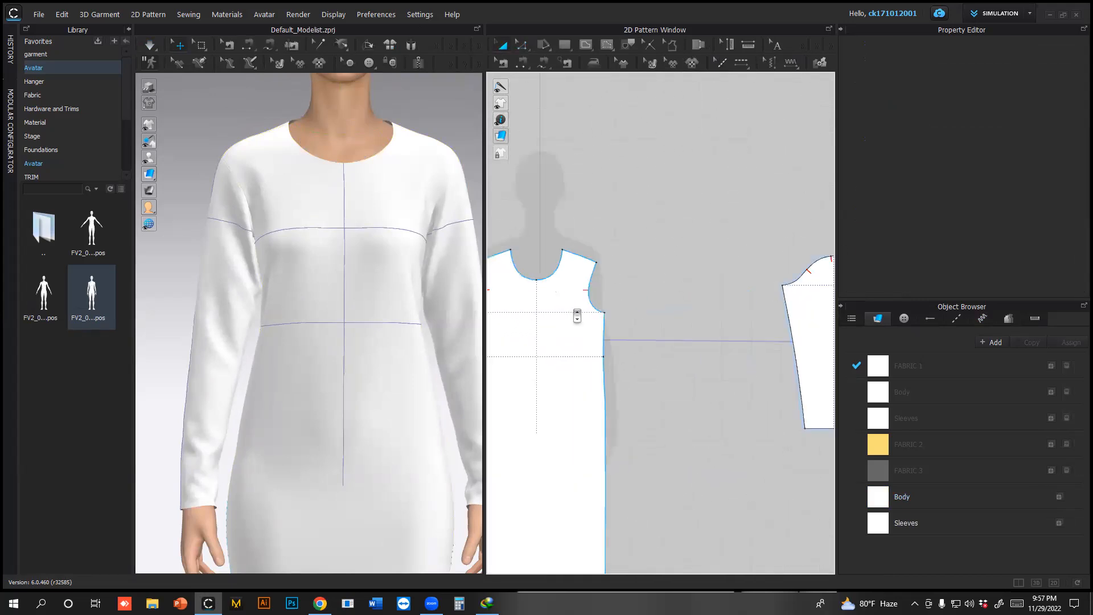
middle_click_drag(581, 310, 725, 305)
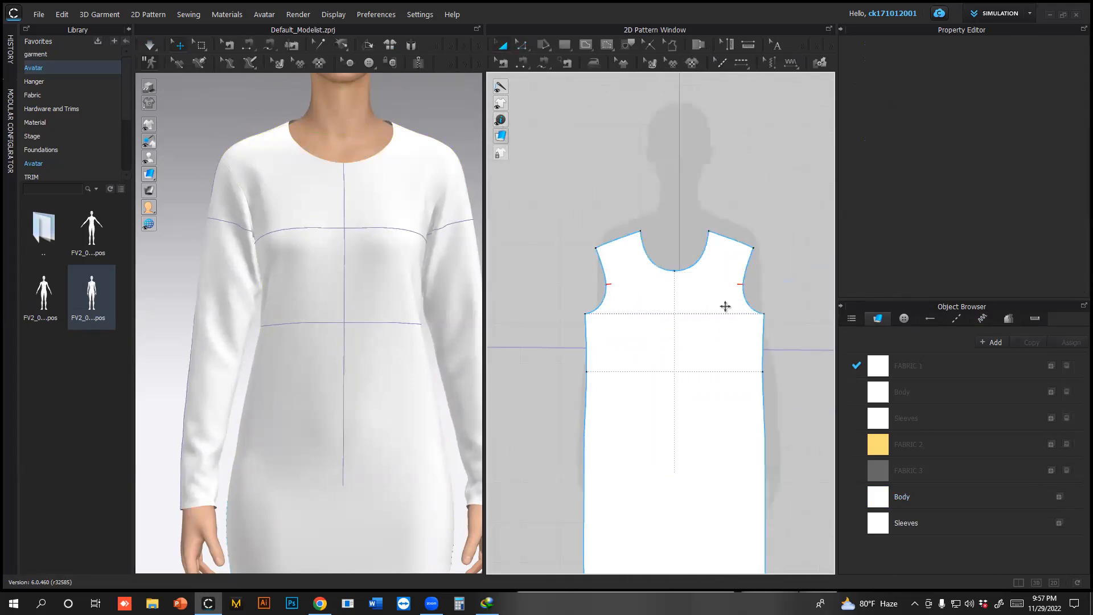
left_click(675, 272)
left_click_drag(675, 272, 675, 307)
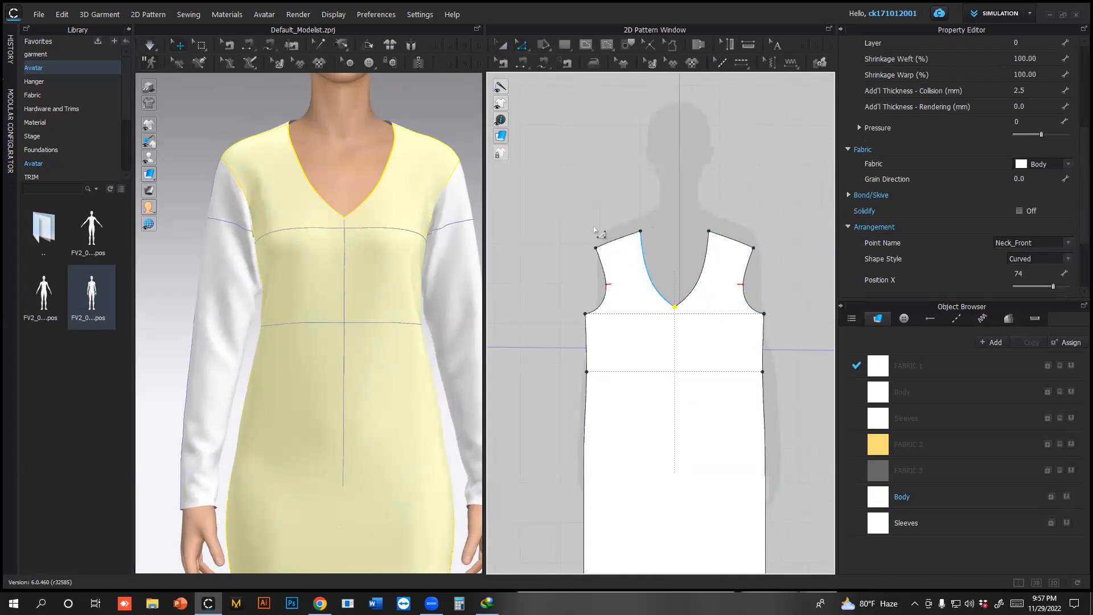
scroll(413, 164, "down", 3)
left_click(462, 237)
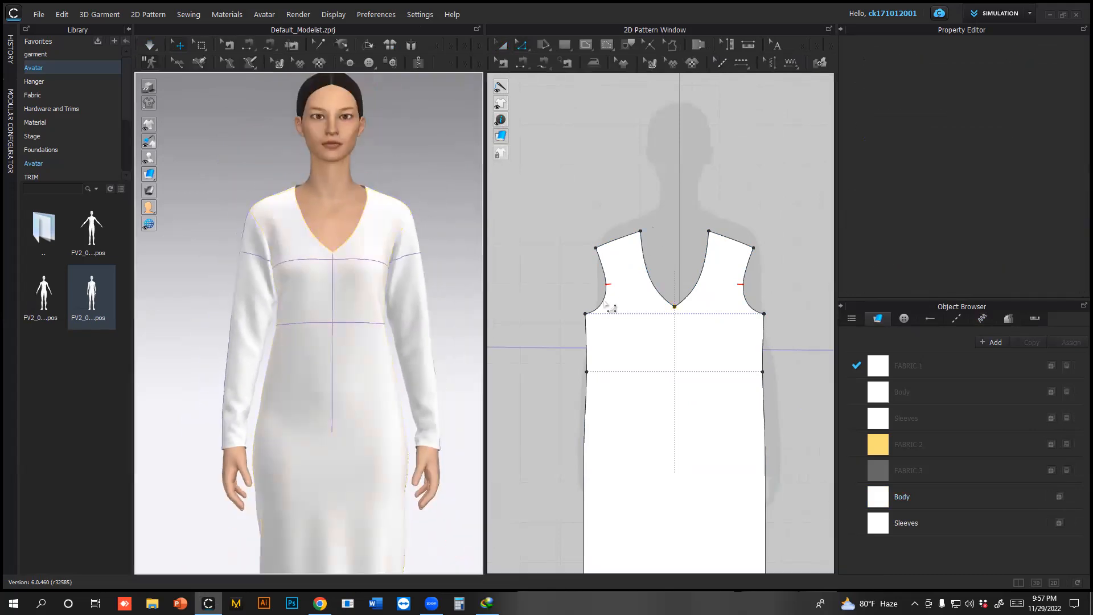
Draw a horizontal internal line about 44 cm long between the waist points on the front body's side seams
scroll(604, 302, "down", 3)
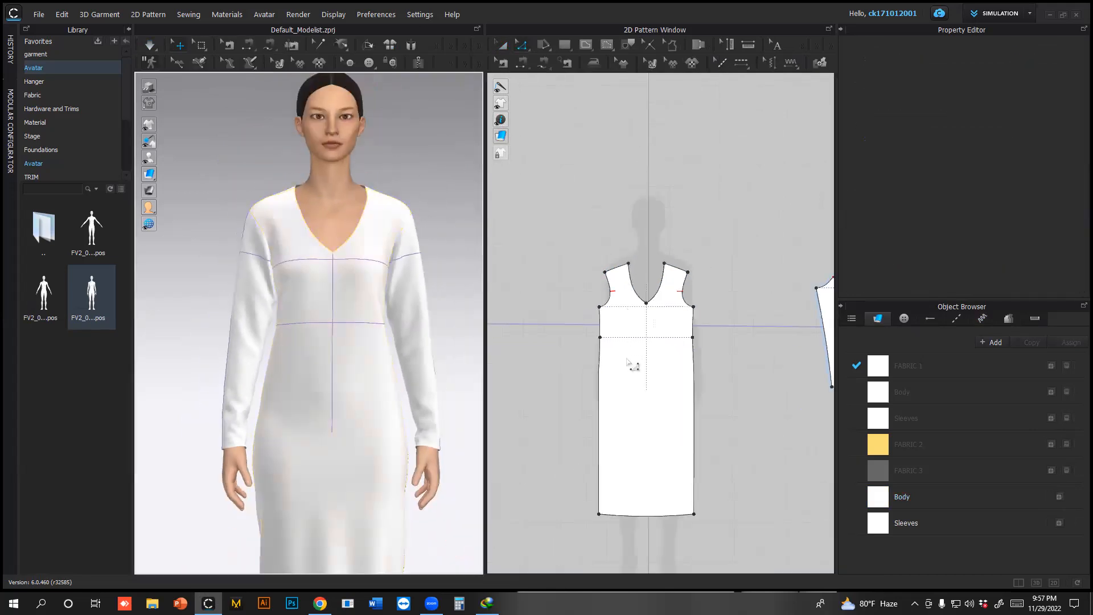
left_click(313, 325)
scroll(663, 332, "up", 3)
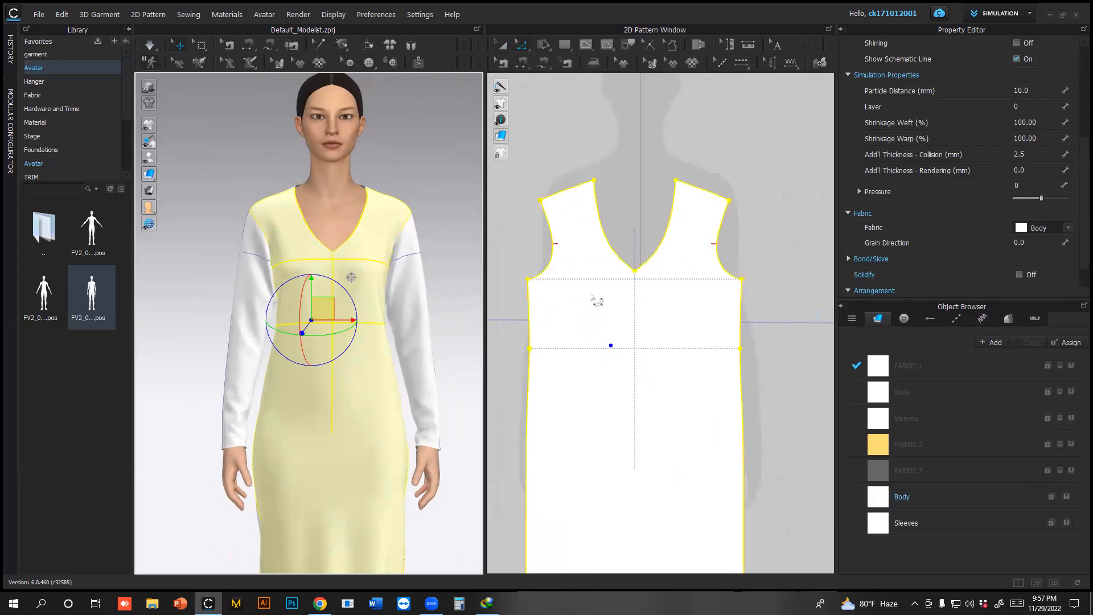
left_click(551, 273)
left_click(529, 348)
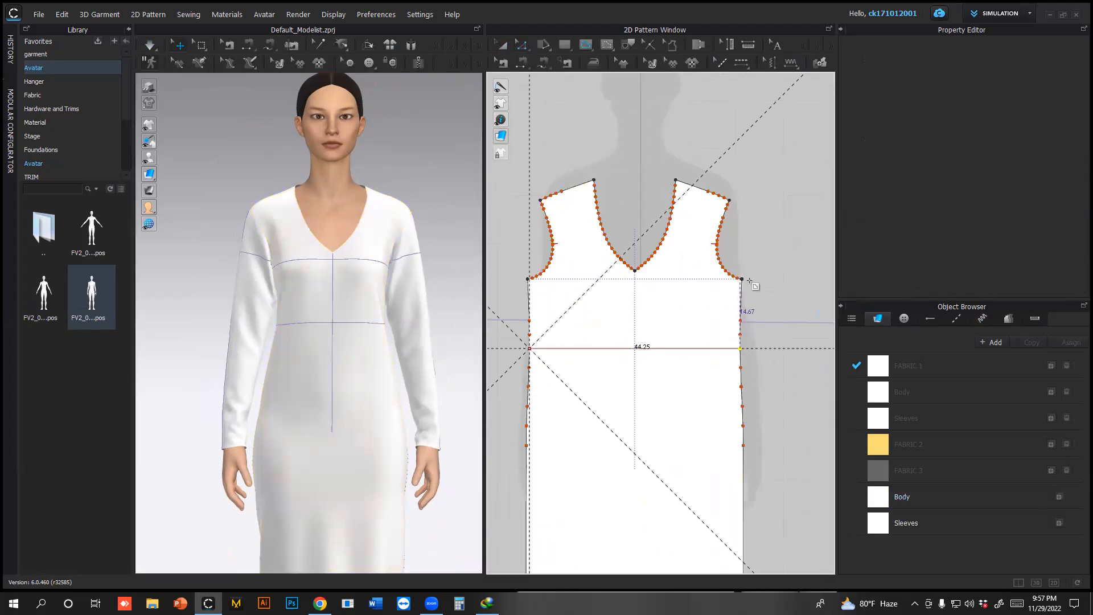
double_click(740, 348)
Draw a matching horizontal internal line about 44 cm long between the waist points on the back body's side seams
scroll(698, 263, "down", 5)
middle_click_drag(736, 279, 528, 249)
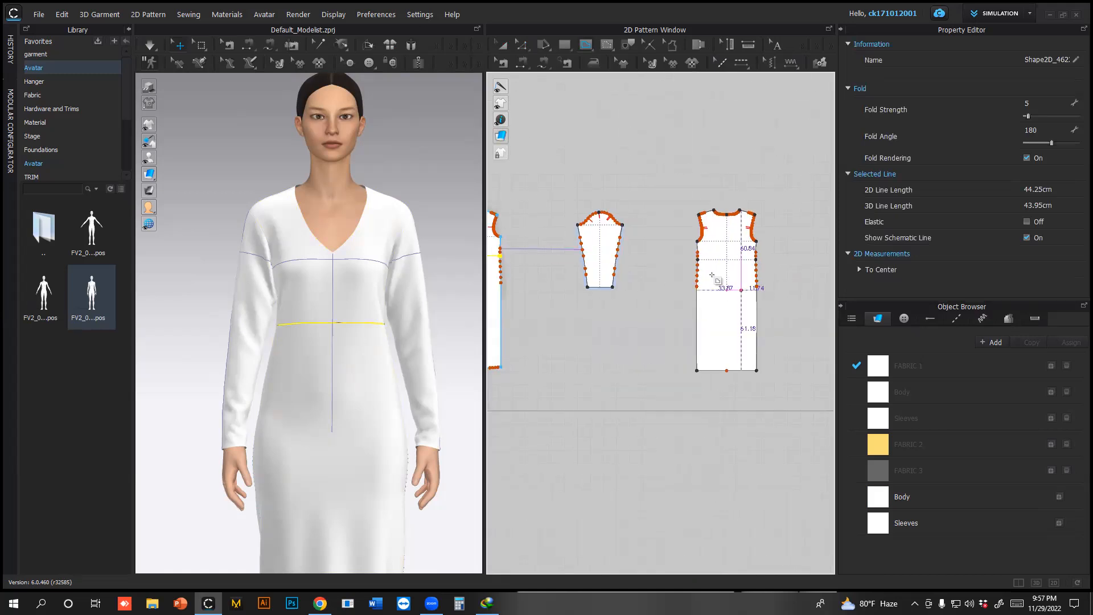
scroll(712, 275, "up", 6)
scroll(647, 207, "down", 5)
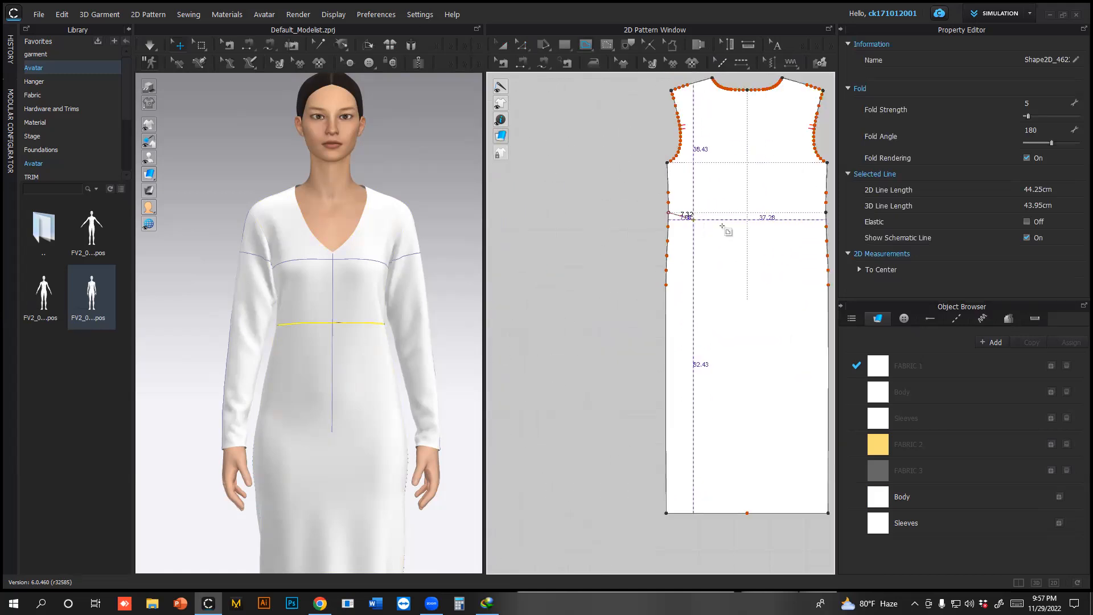
scroll(735, 242, "up", 5)
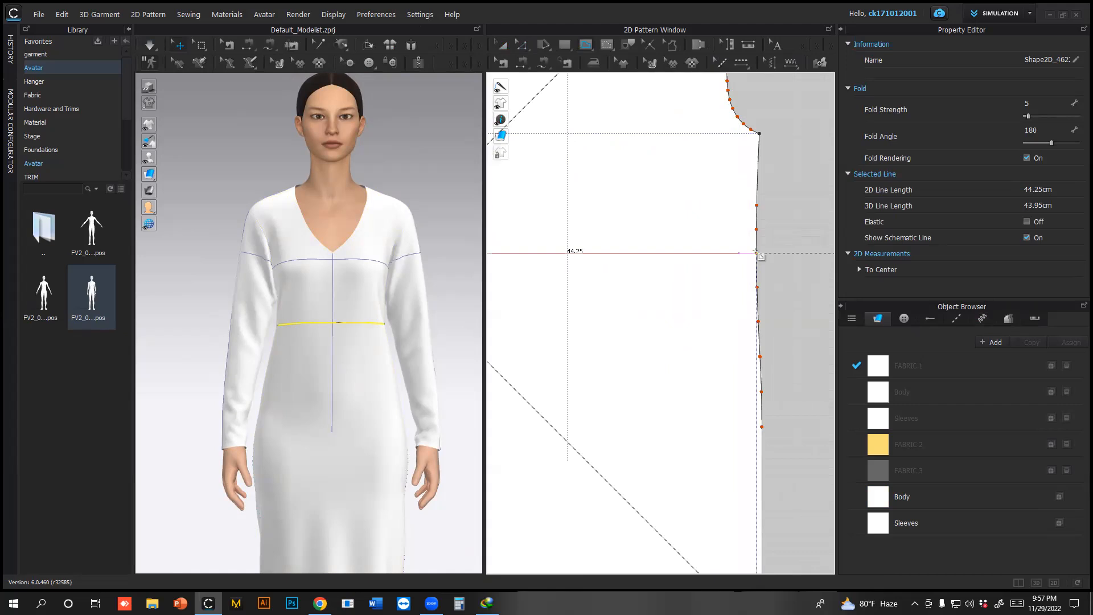
scroll(539, 264, "down", 5)
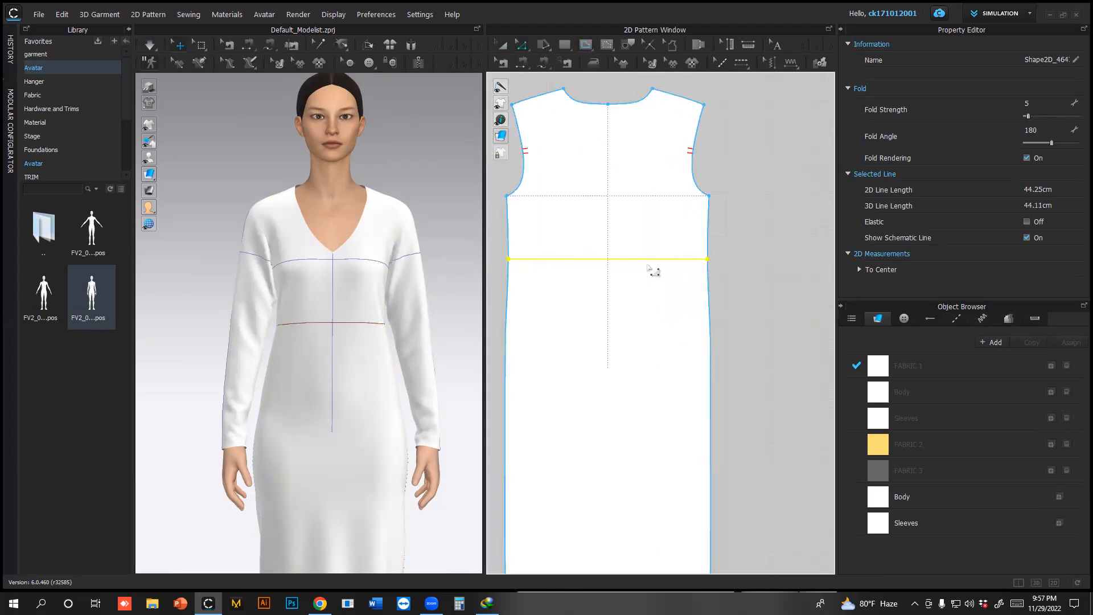
scroll(695, 271, "down", 5)
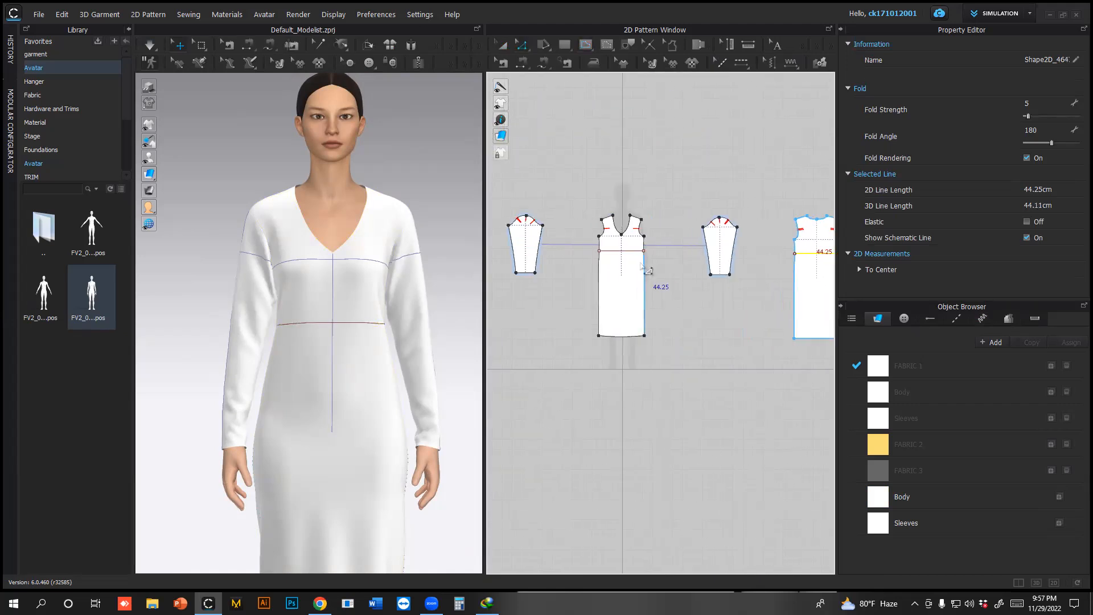
Make the front and back waist lines elastic with a strength of 19.9 and a ratio of 92, and simulate the dress
right_click(630, 247)
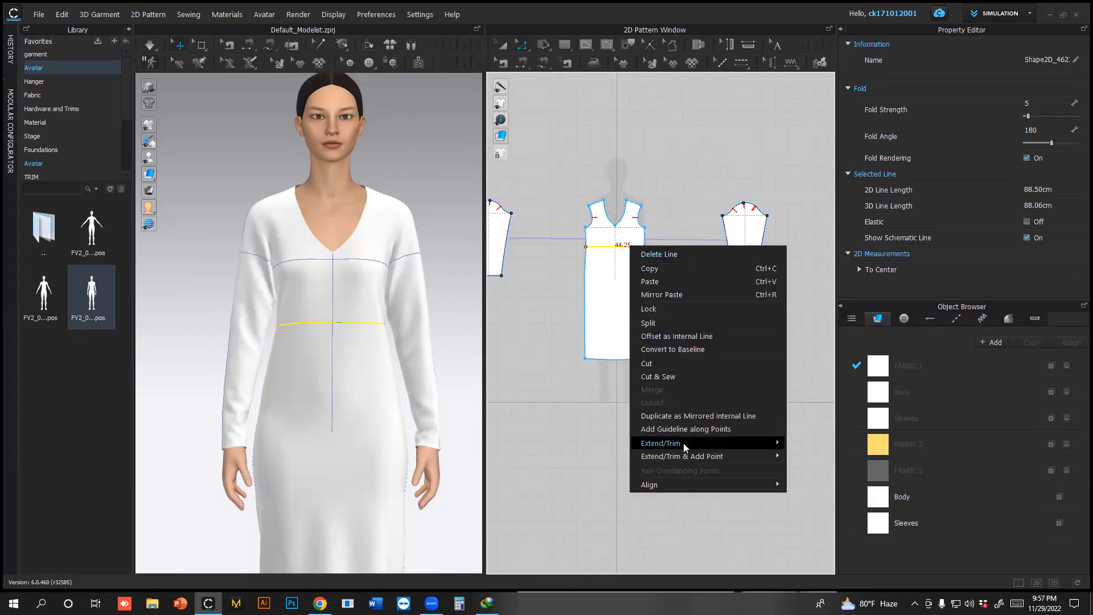
mouse_move(683, 443)
left_click(824, 443)
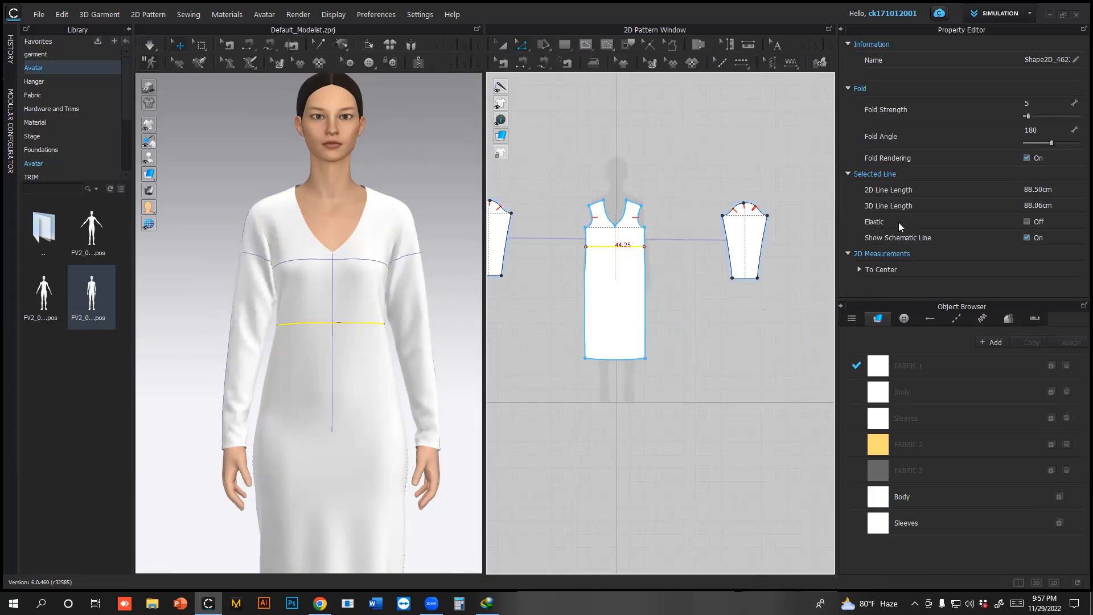
left_click(1028, 222)
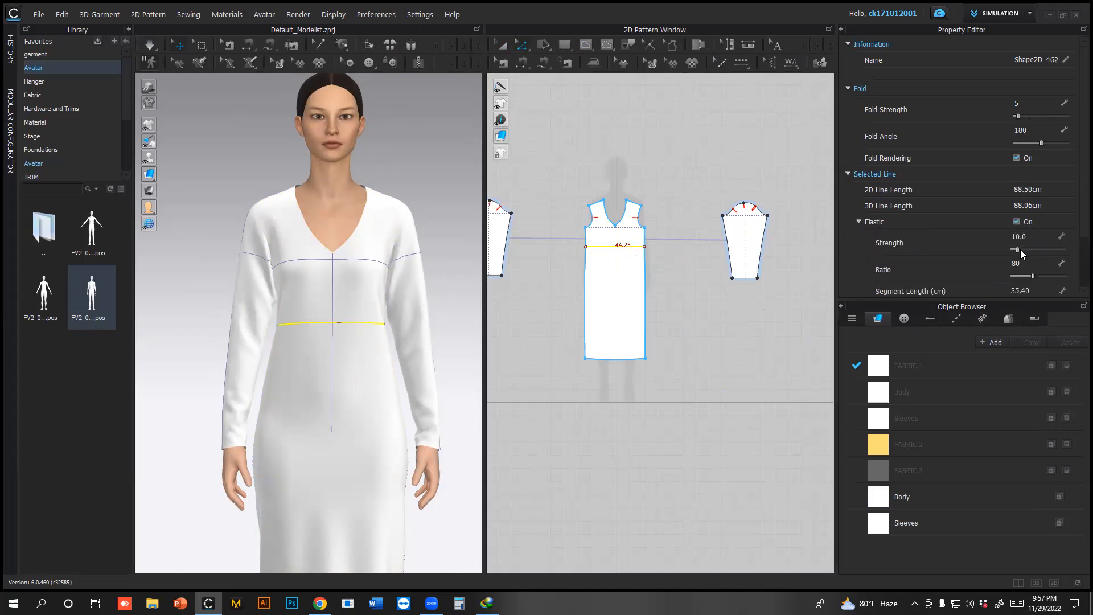
left_click_drag(1032, 276, 1036, 275)
scroll(1036, 275, "down", 1)
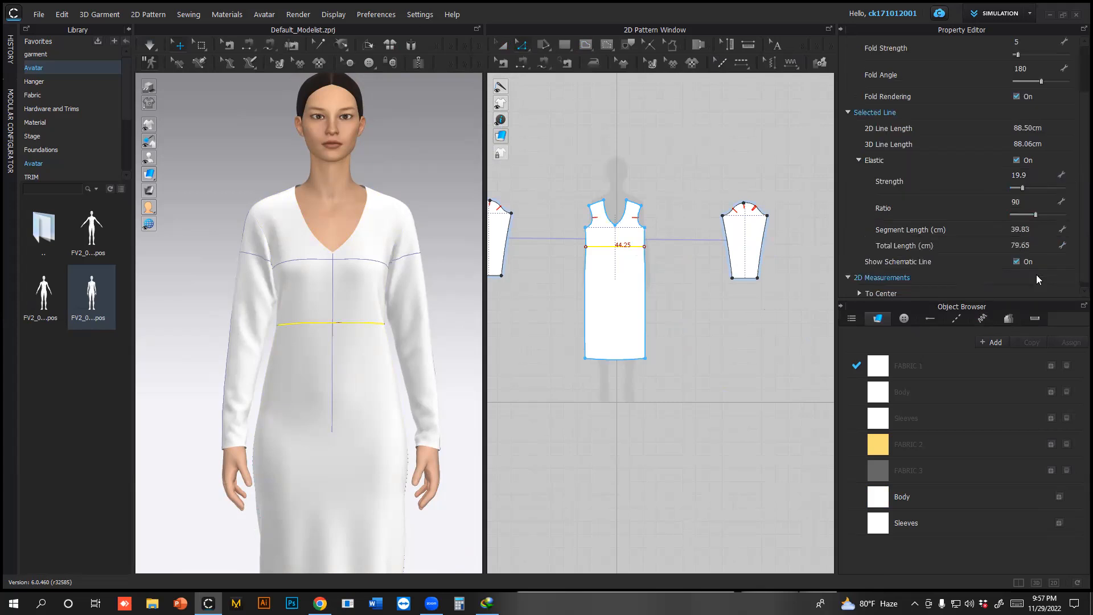
scroll(335, 315, "up", 2)
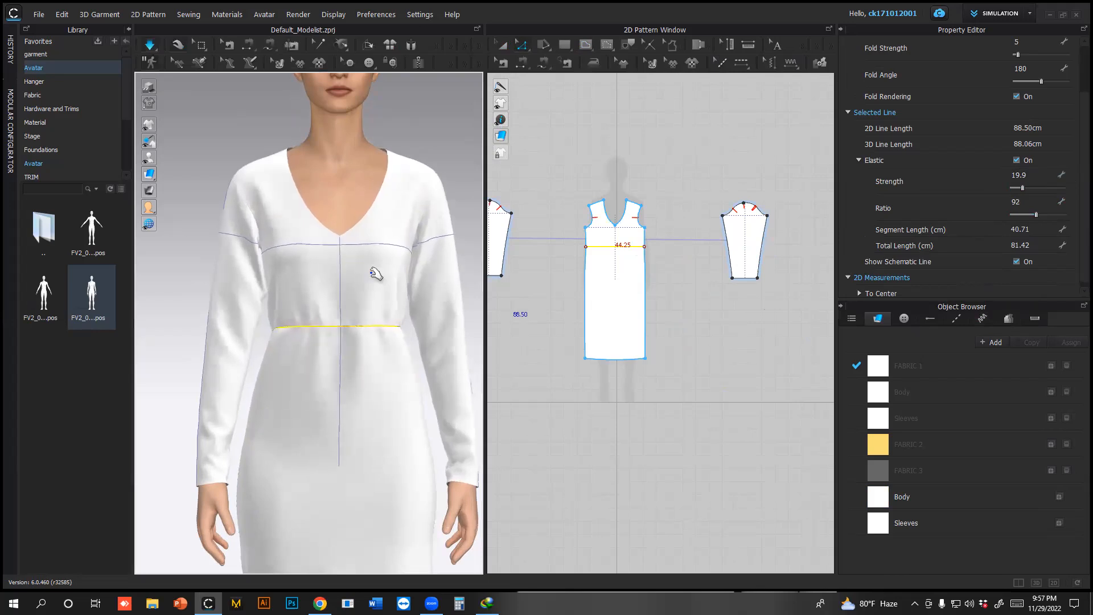
right_click_drag(398, 293, 419, 288)
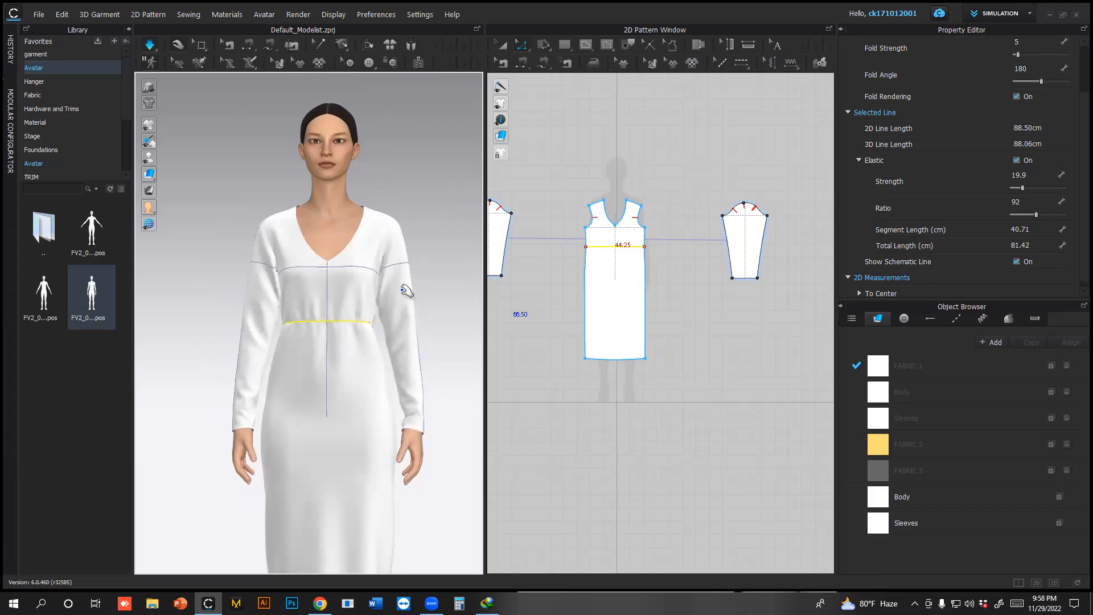
Set the waist lines' elastic ratio to 136 and strength to 56.1, and stop the simulation
left_click_drag(1037, 215, 1047, 213)
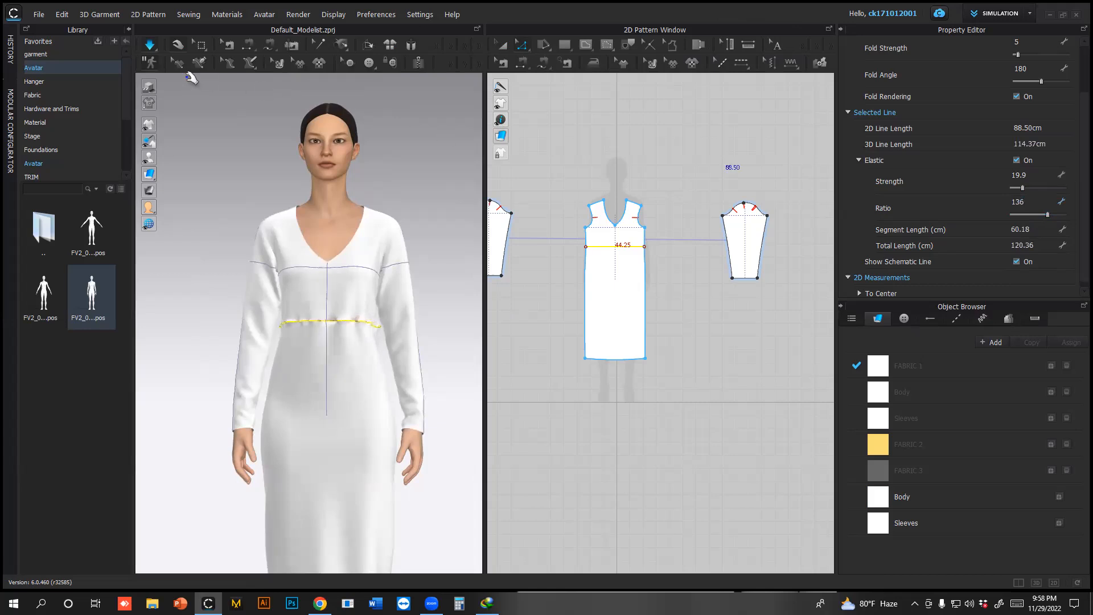
left_click(1041, 189)
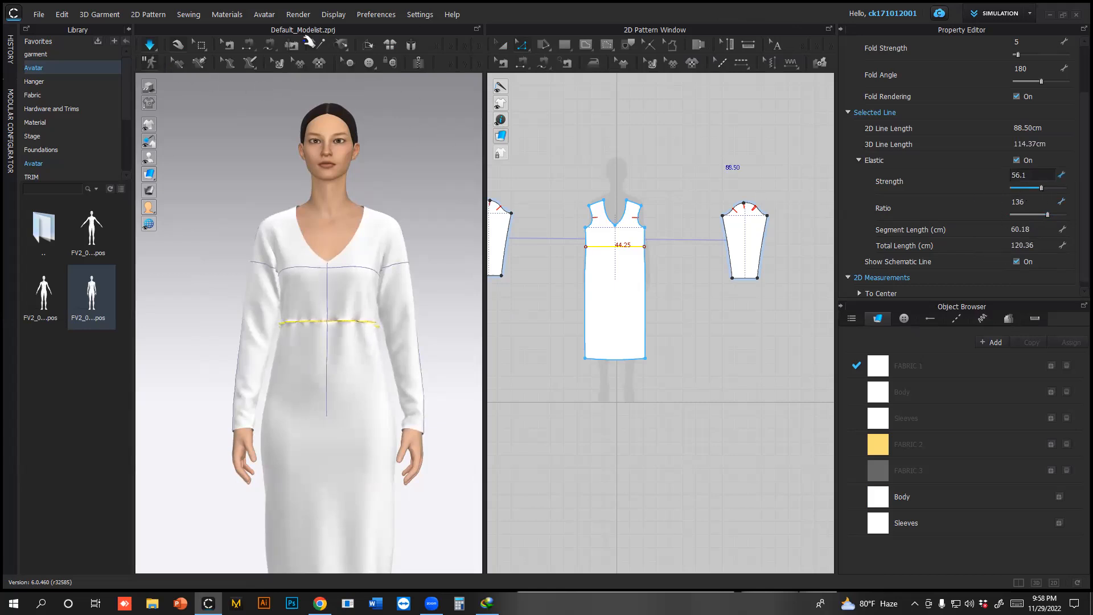
left_click(150, 47)
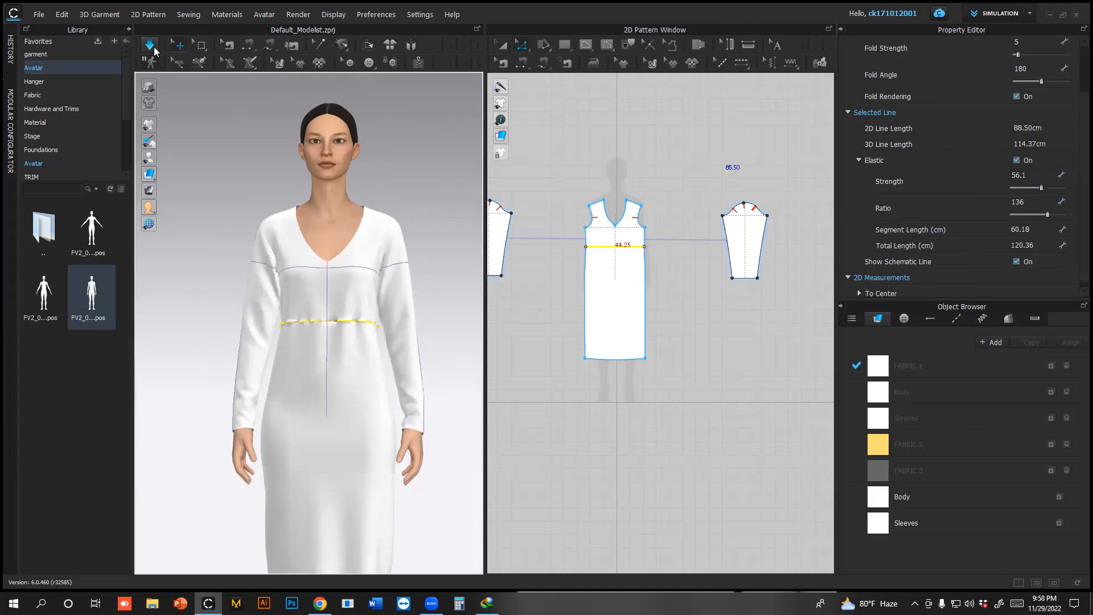
Inspect the dress front around the elastic waist line in 3D, with the line selection cleared
right_click_drag(245, 252, 296, 339)
scroll(386, 338, "up", 5)
scroll(350, 341, "up", 3)
scroll(350, 342, "down", 3)
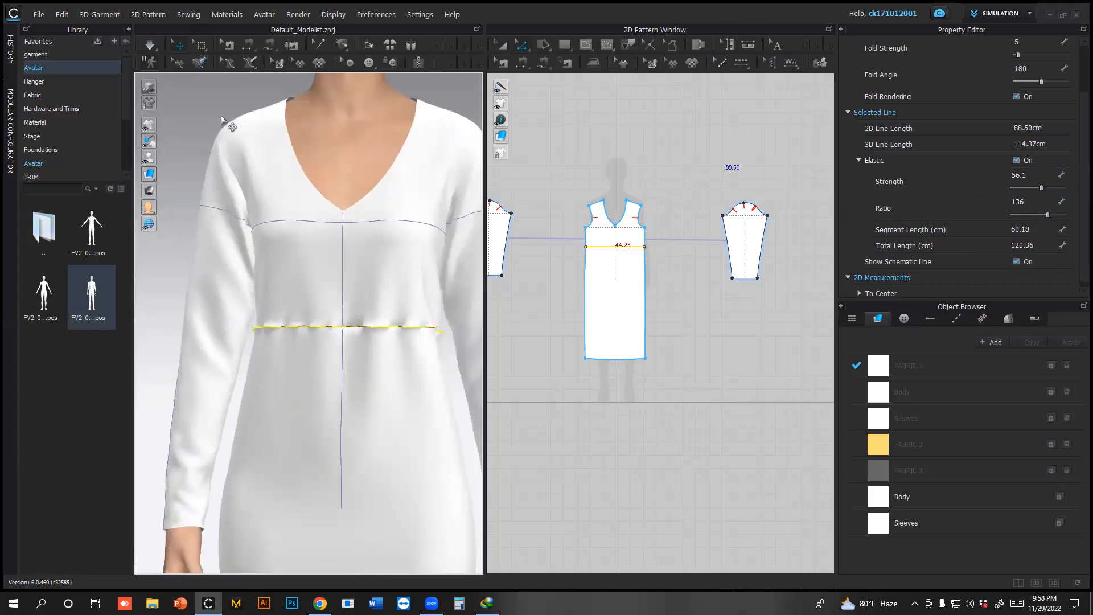
left_click(207, 100)
mouse_move(420, 302)
right_mouse_down()
mouse_move(254, 293)
mouse_move(473, 288)
mouse_move(424, 297)
right_mouse_up()
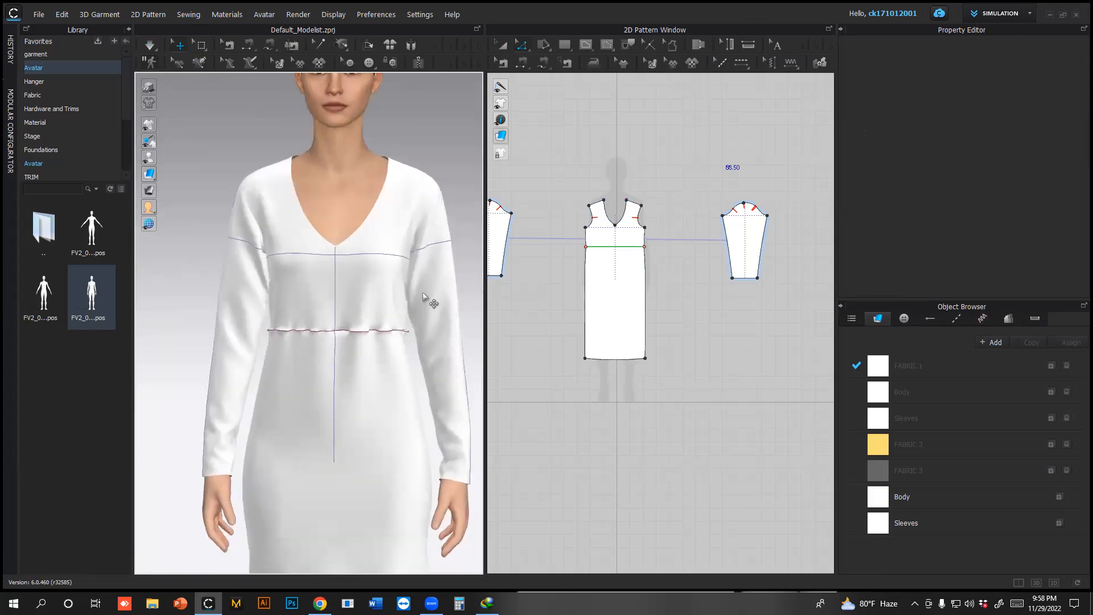
scroll(428, 291, "down", 1)
scroll(430, 265, "down", 2)
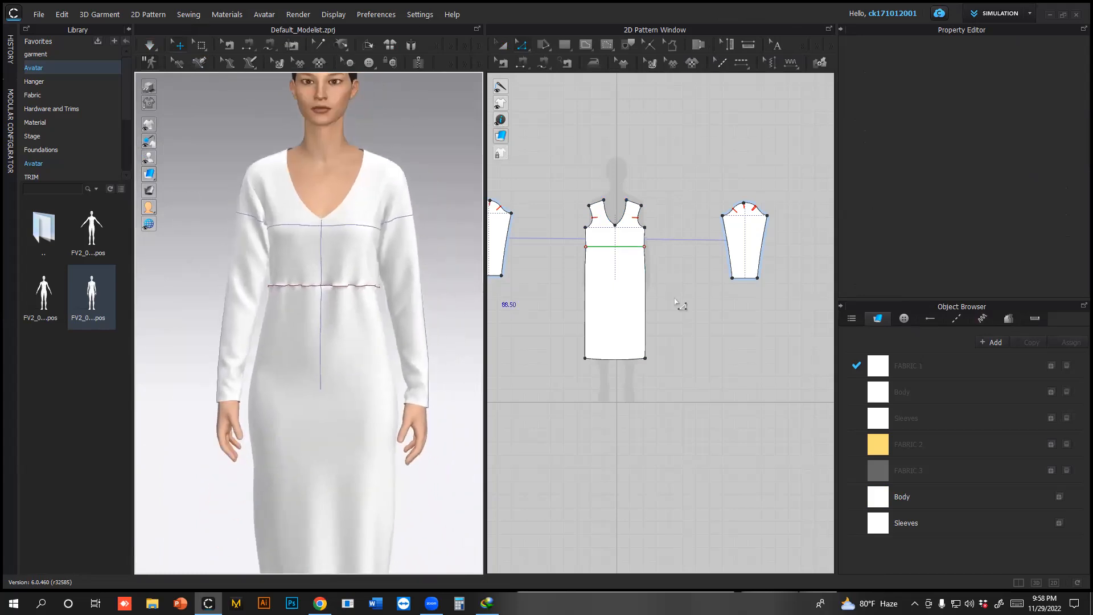
Offset the sleeve hem as a single internal line at a distance of 37 cm, extended to the sleeve's side edges
scroll(767, 243, "up", 3)
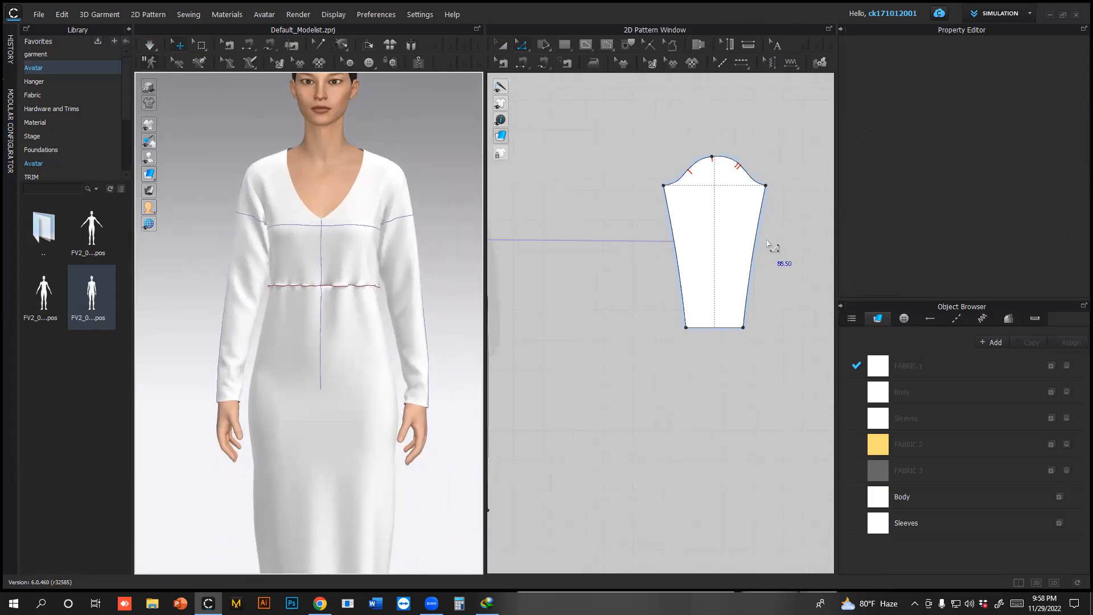
left_click(718, 327)
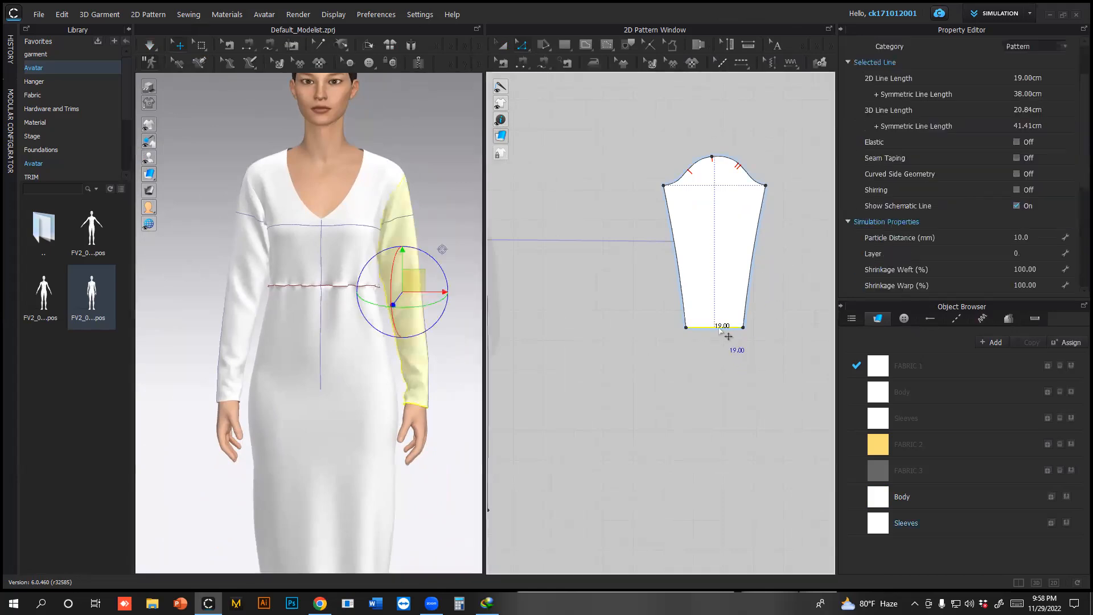
right_click(719, 328)
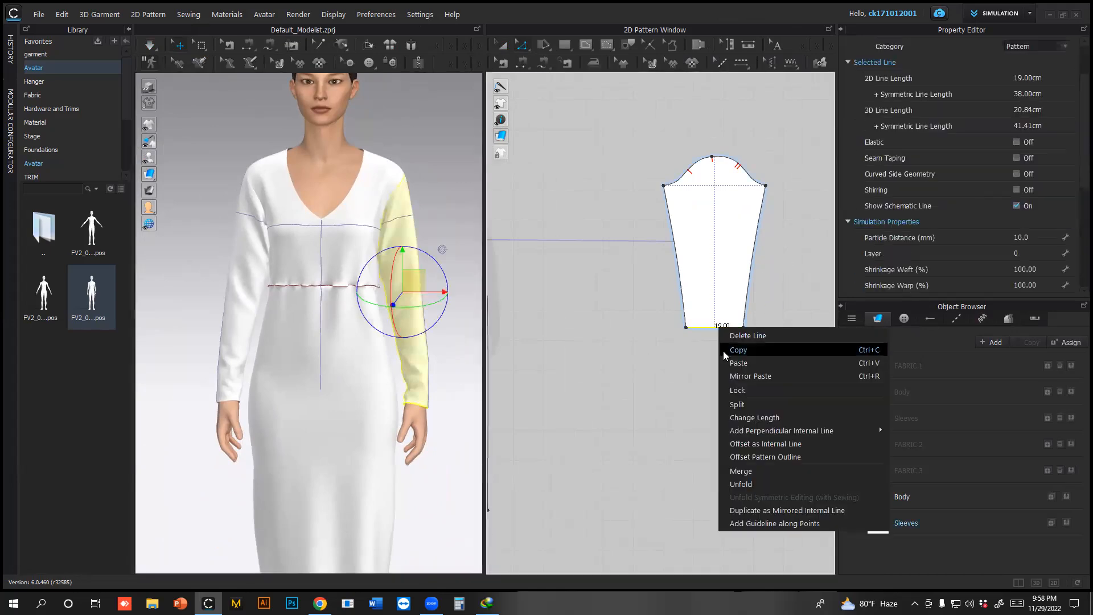
left_click(759, 443)
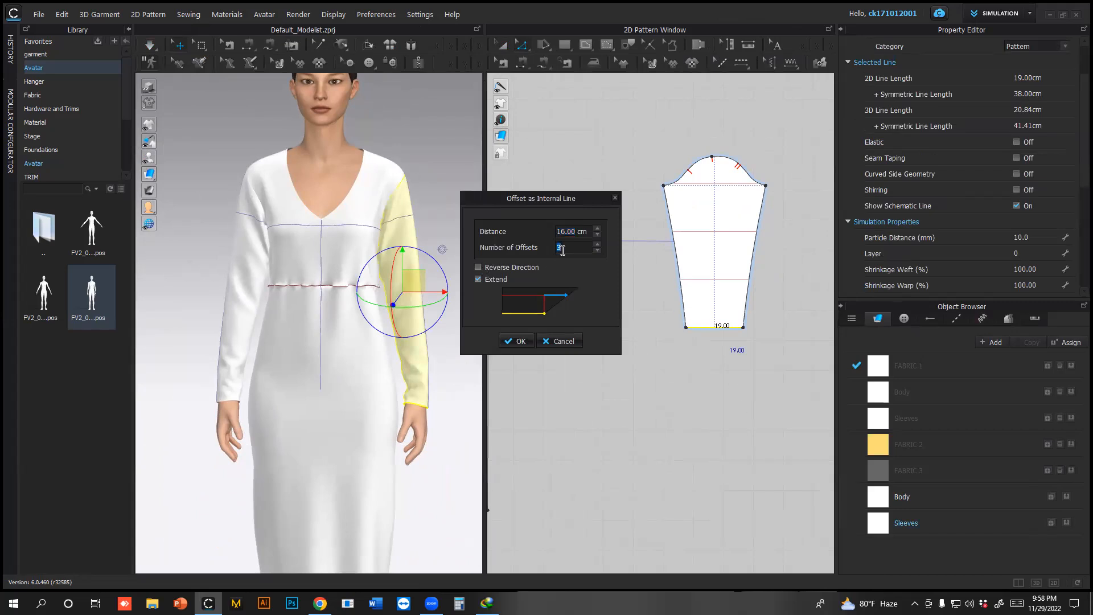
type("1")
left_click(598, 229)
left_click(597, 229)
left_click(598, 229)
left_click(598, 229)
left_click(597, 229)
left_click(598, 228)
left_click(597, 228)
left_click(598, 229)
left_click(598, 229)
left_click(597, 229)
left_click(598, 228)
left_click(598, 228)
left_click(598, 229)
left_click(597, 229)
left_click(598, 229)
left_click(597, 229)
left_click(598, 229)
left_click(598, 229)
left_click(598, 229)
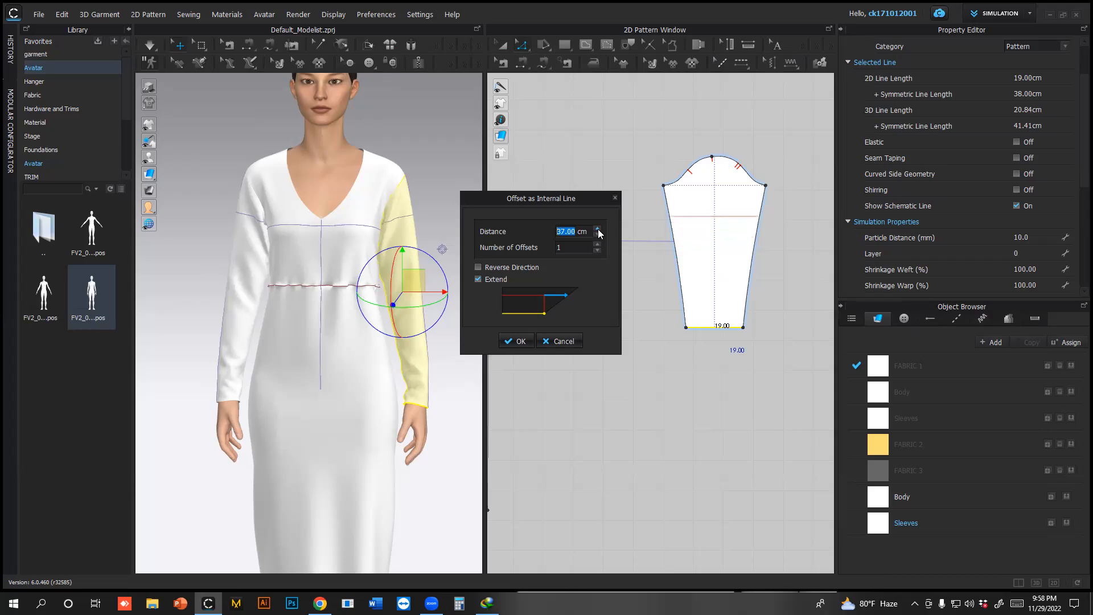
left_click(521, 340)
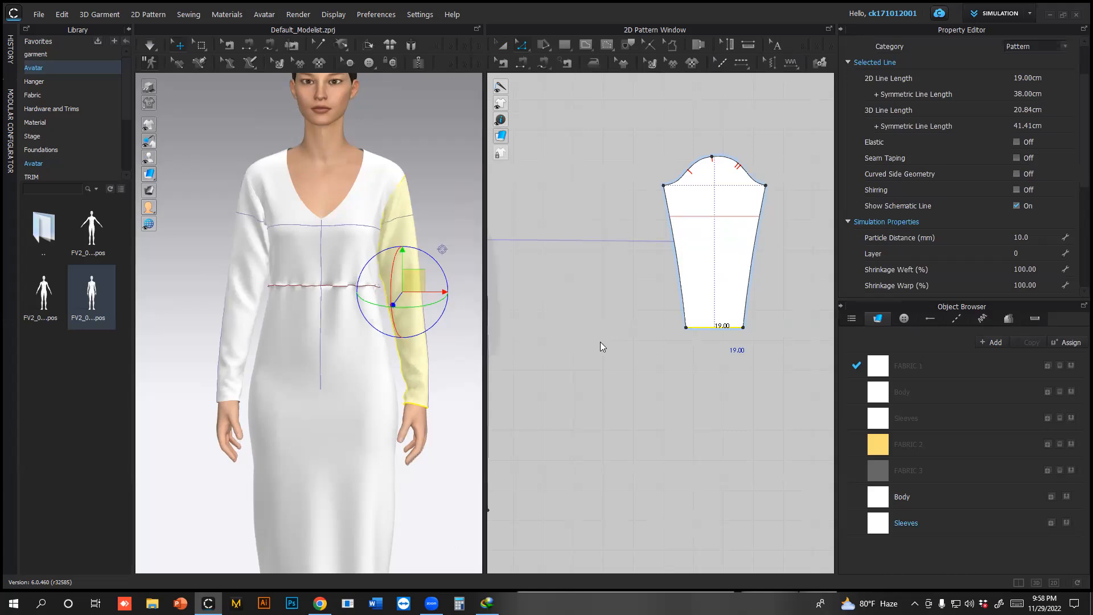
key("ctrl+z")
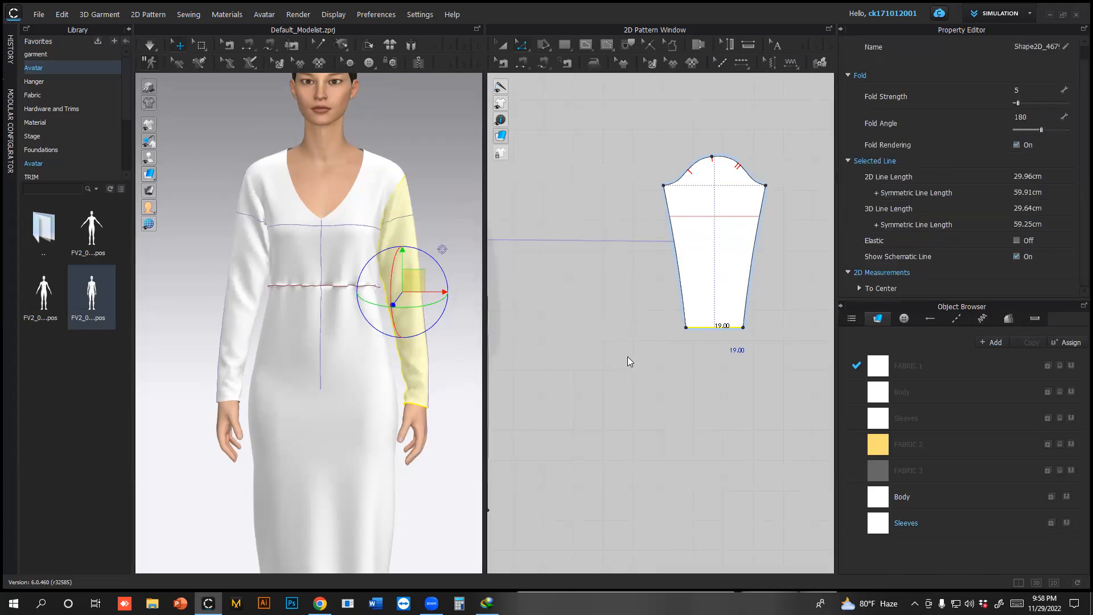
Cut the sleeves along the new internal line and delete the lower pieces of both sleeves
right_click(706, 219)
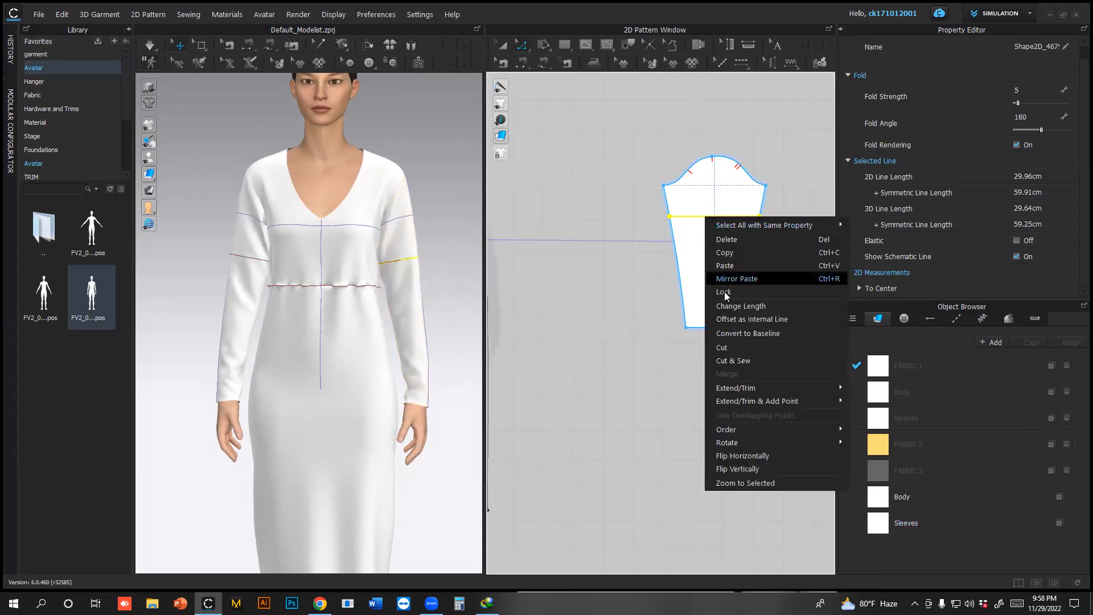
left_click(737, 352)
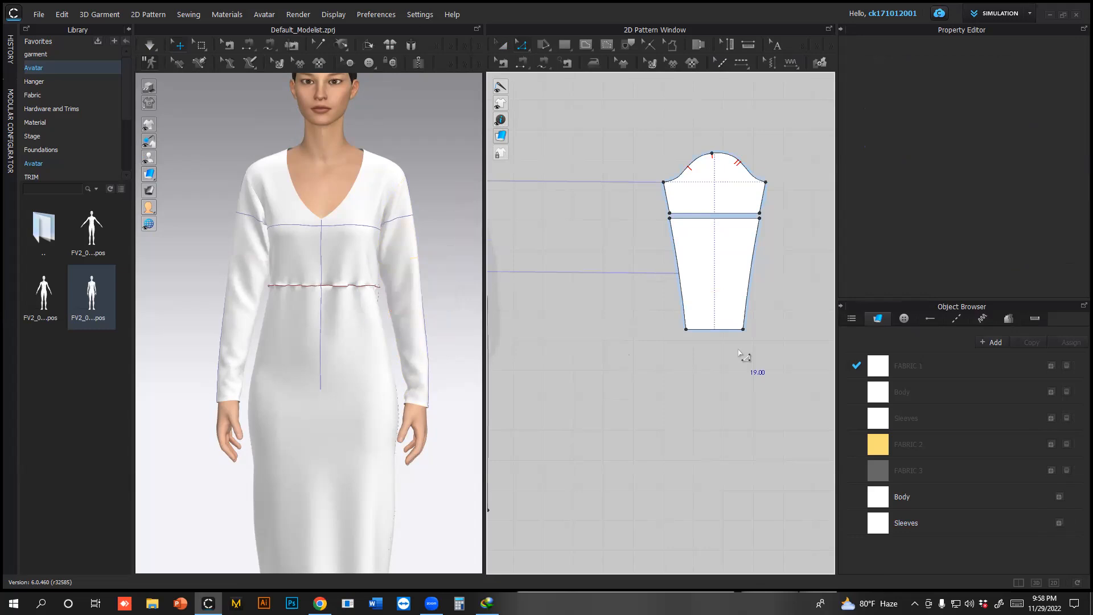
left_click(710, 271)
key("Delete")
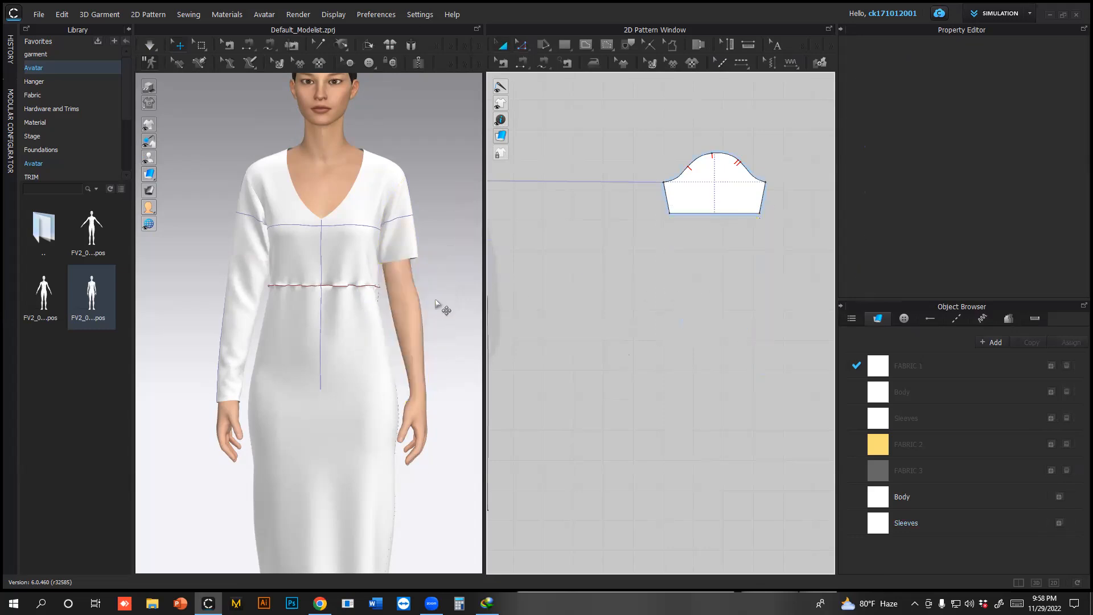
left_click(235, 307)
key("Delete")
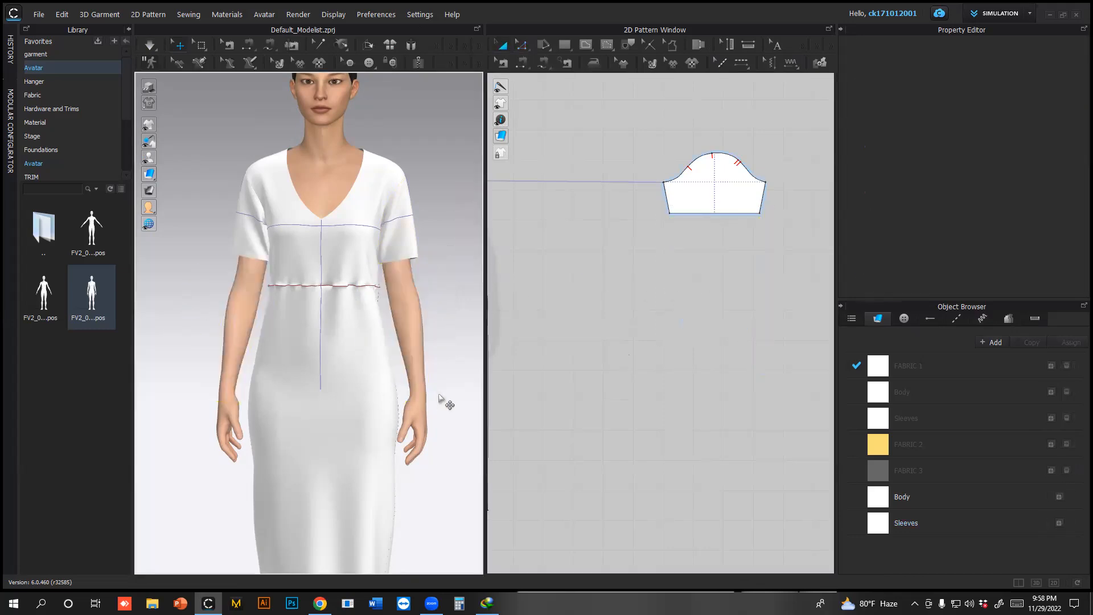
scroll(375, 384, "down", 3)
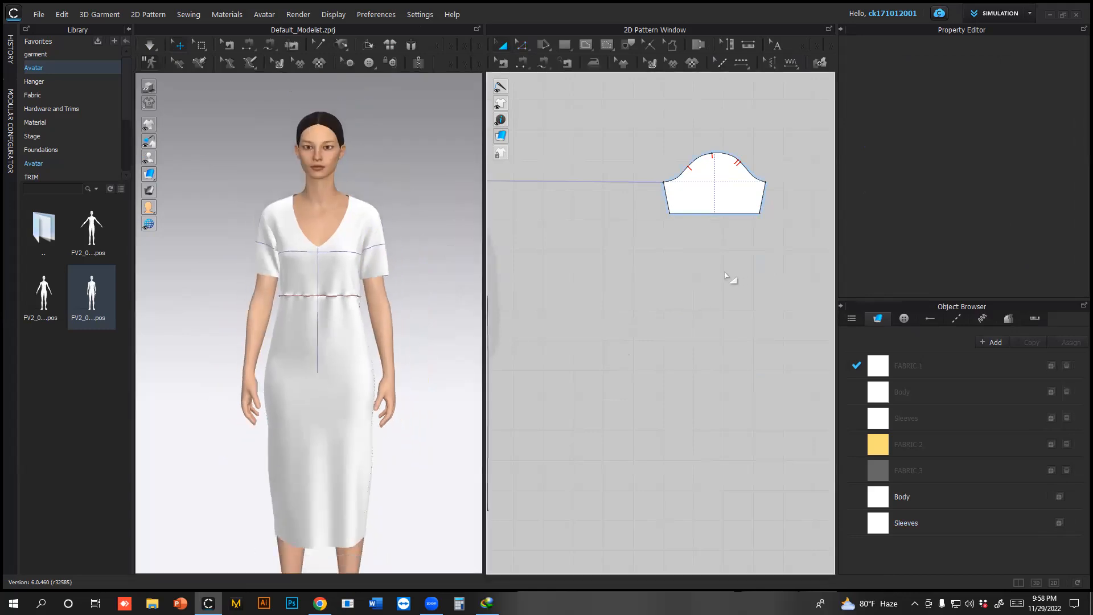
Flare the short sleeve by moving both hem corner points 10 cm horizontally outward
left_click_drag(670, 215, 643, 211)
right_click(643, 211)
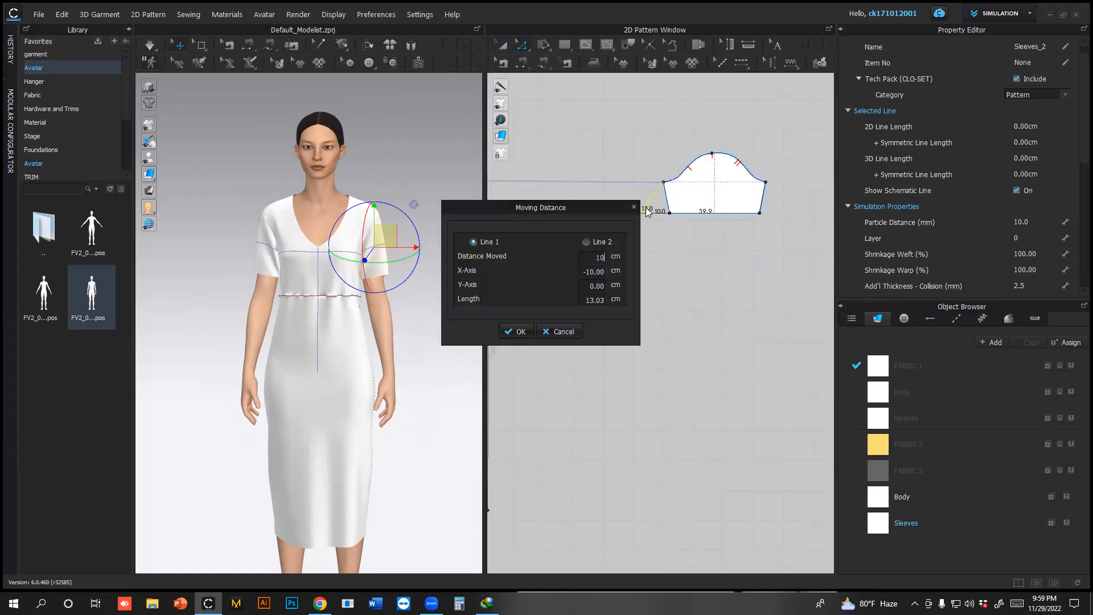
key("Return")
left_click_drag(759, 213, 777, 215)
right_click(777, 215)
type("11")
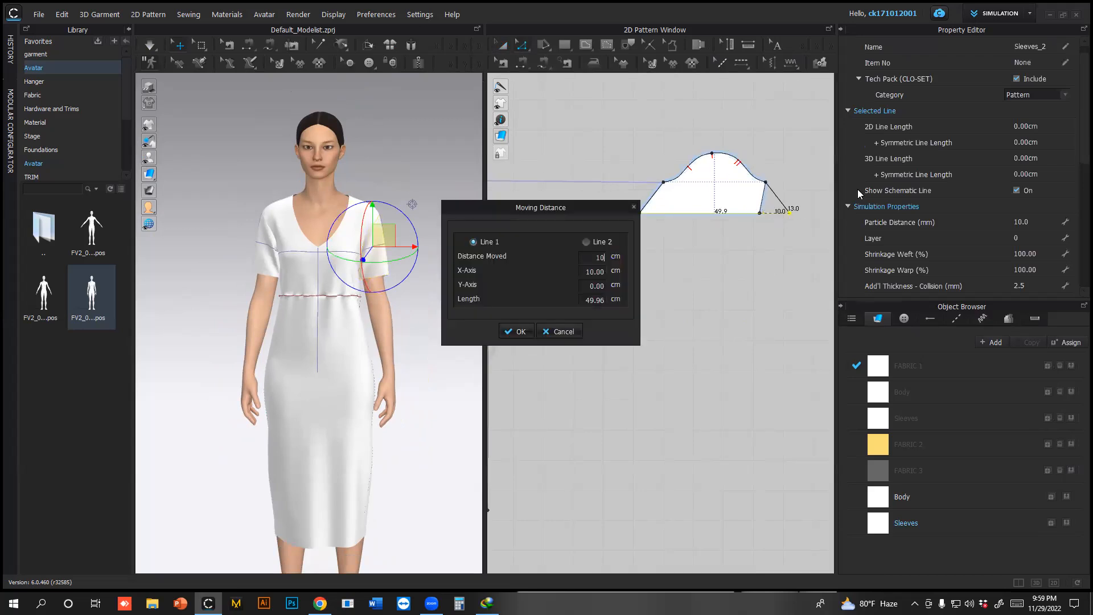
key("Return")
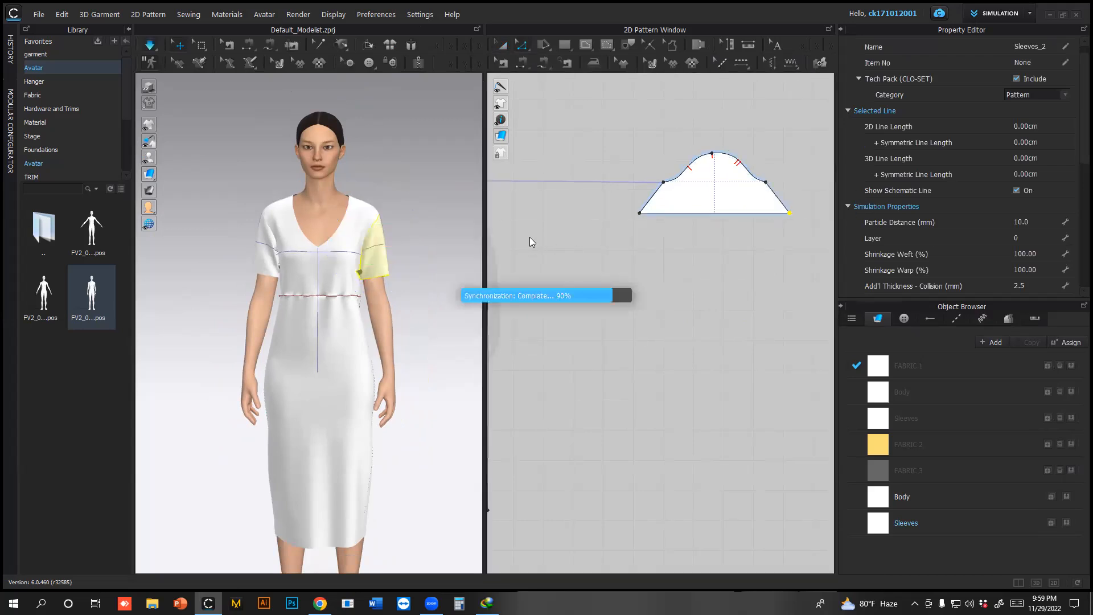
Simulate the dress and pull the flared sleeve hems outward from the avatar's arms in 3D
key("space")
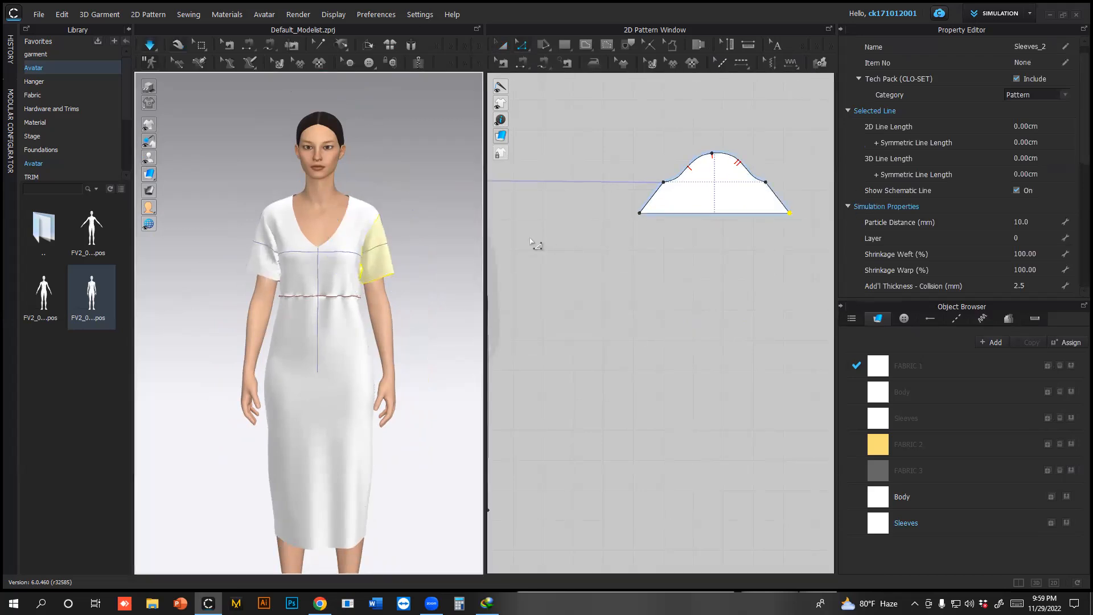
left_click_drag(416, 264, 455, 257)
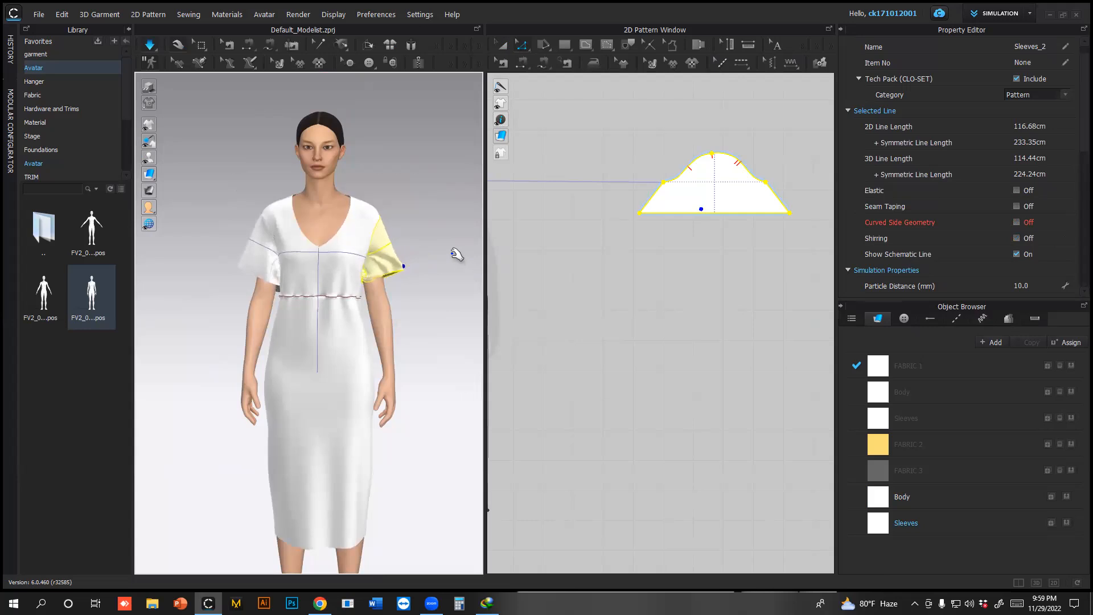
right_click_drag(437, 266, 429, 243)
scroll(419, 255, "up", 3)
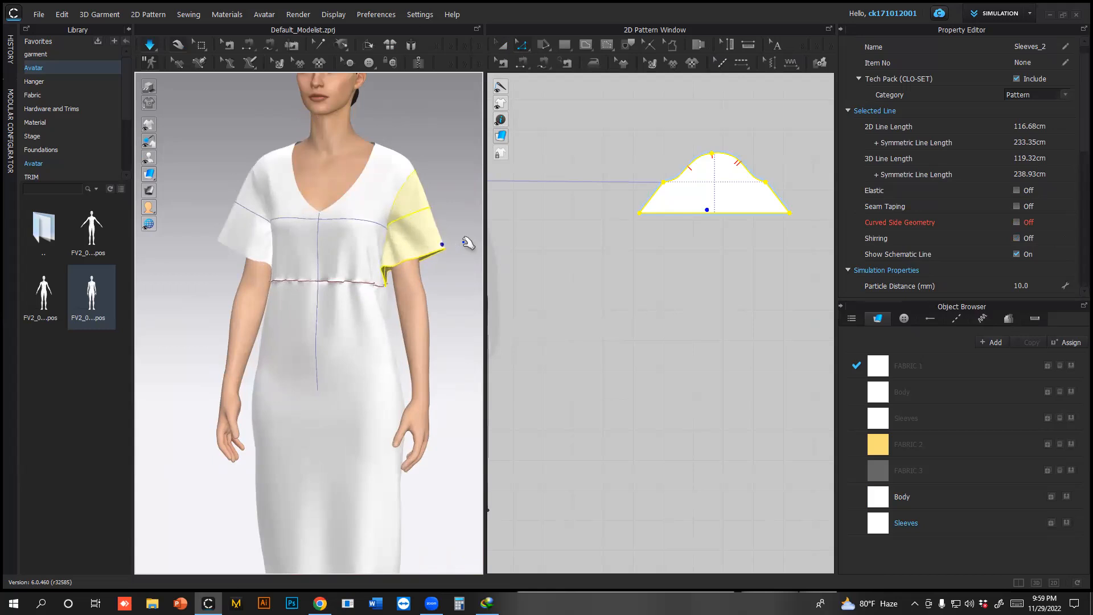
right_click_drag(434, 202, 404, 236)
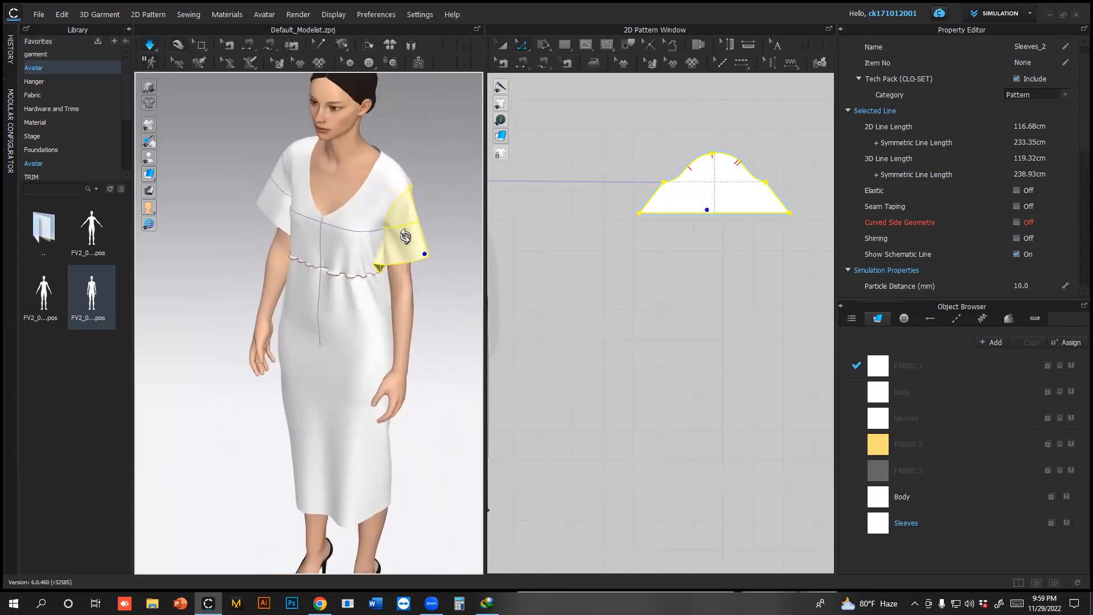
left_click_drag(426, 252, 464, 244)
right_click_drag(441, 285, 470, 245)
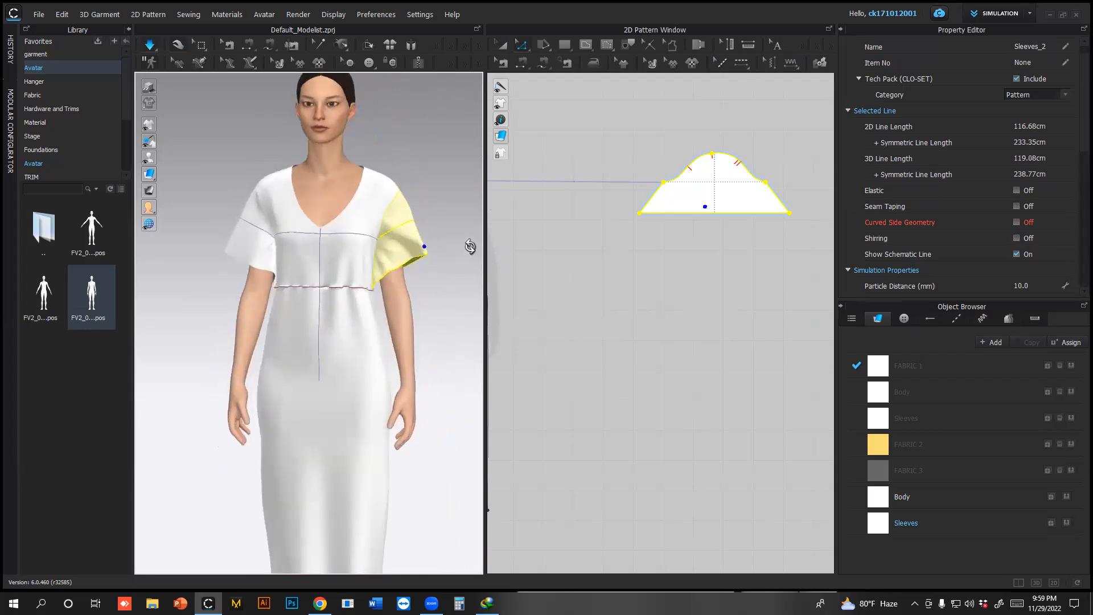
left_click_drag(425, 241, 427, 246)
right_click_drag(241, 195, 226, 191)
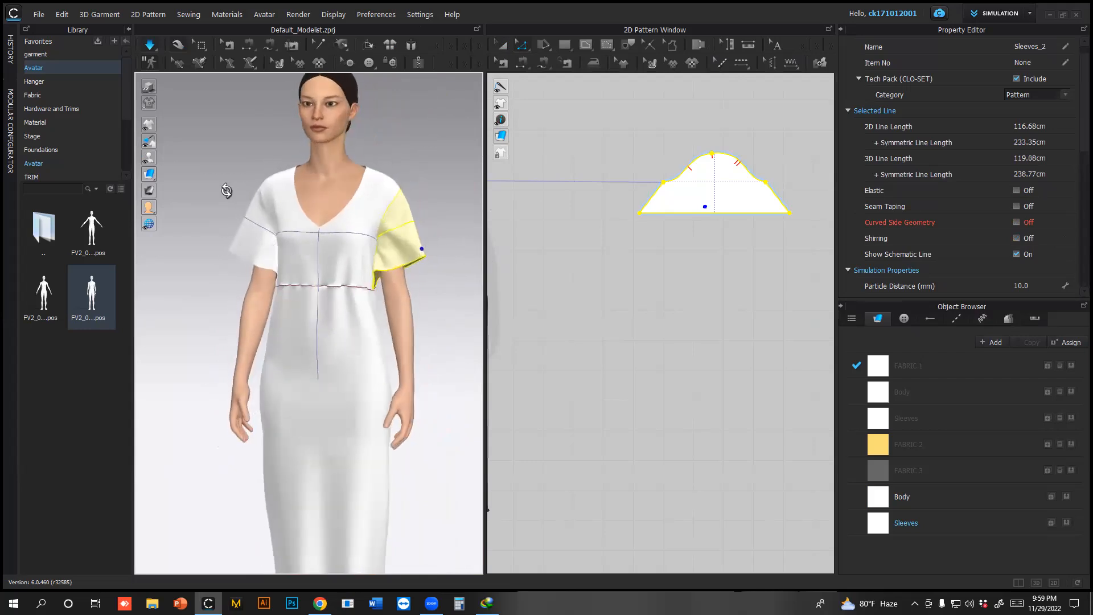
left_click(233, 242)
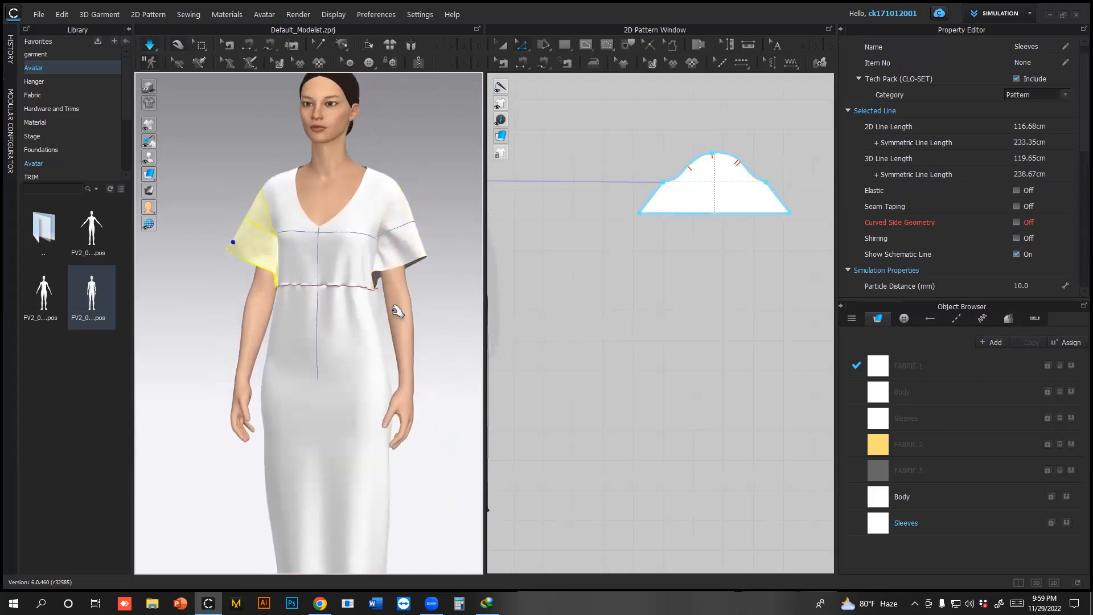